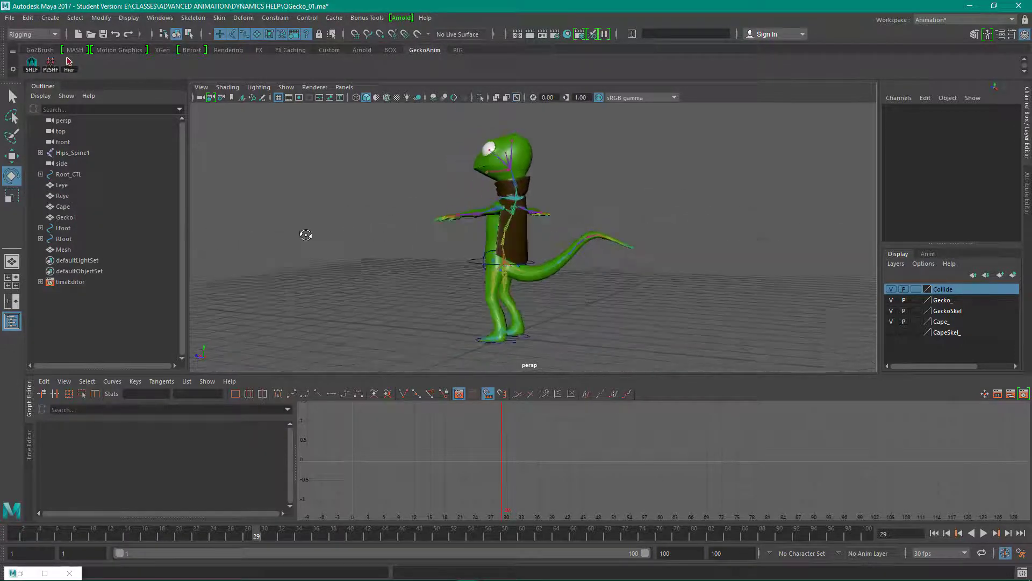
Step: Delete the left and right foot control curves around the gecko's feet
left_click_drag(305, 234, 416, 227, "alt")
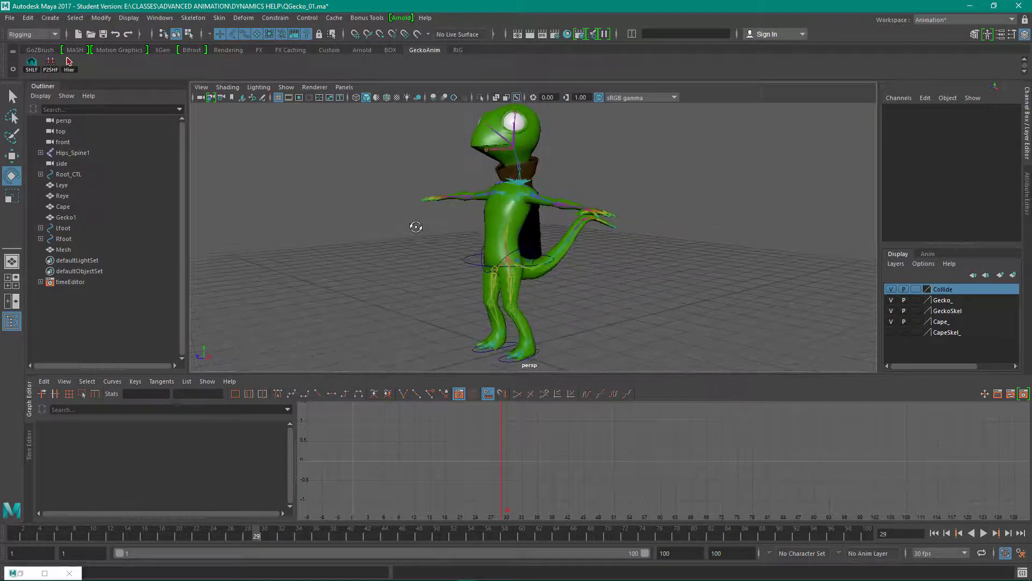
mouse_move(432, 324)
left_mouse_down("alt")
mouse_move(417, 314)
mouse_move(425, 306)
left_mouse_up("alt")
left_click(469, 260)
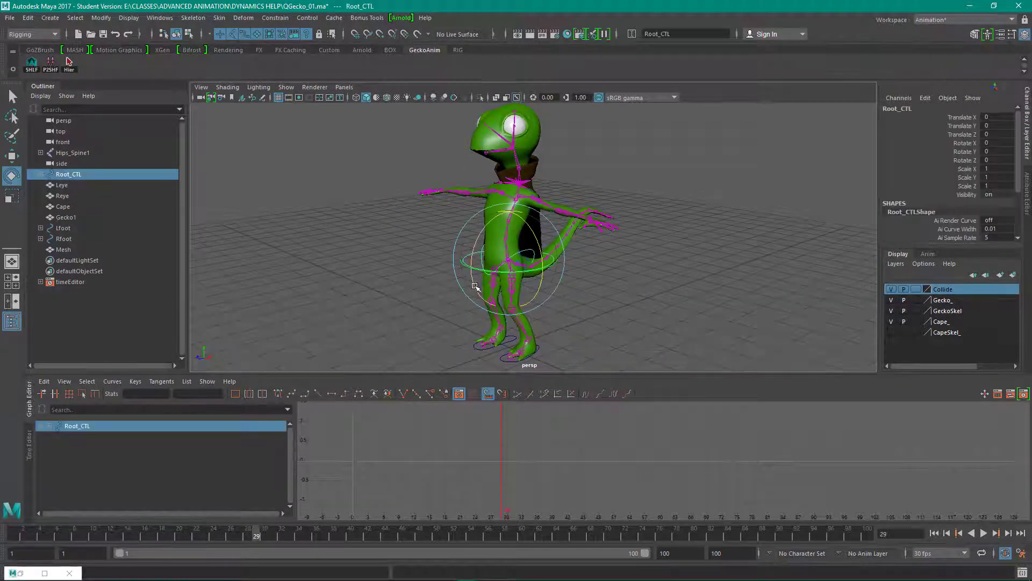
left_click_drag(475, 286, 397, 279, "alt")
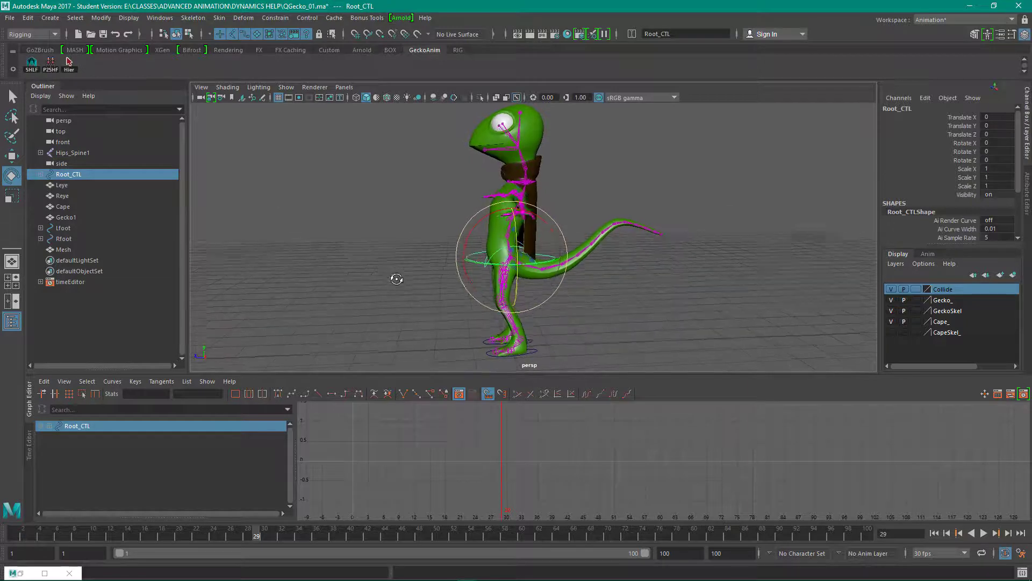
middle_click_drag(396, 279, 369, 251, "alt")
left_click(628, 364)
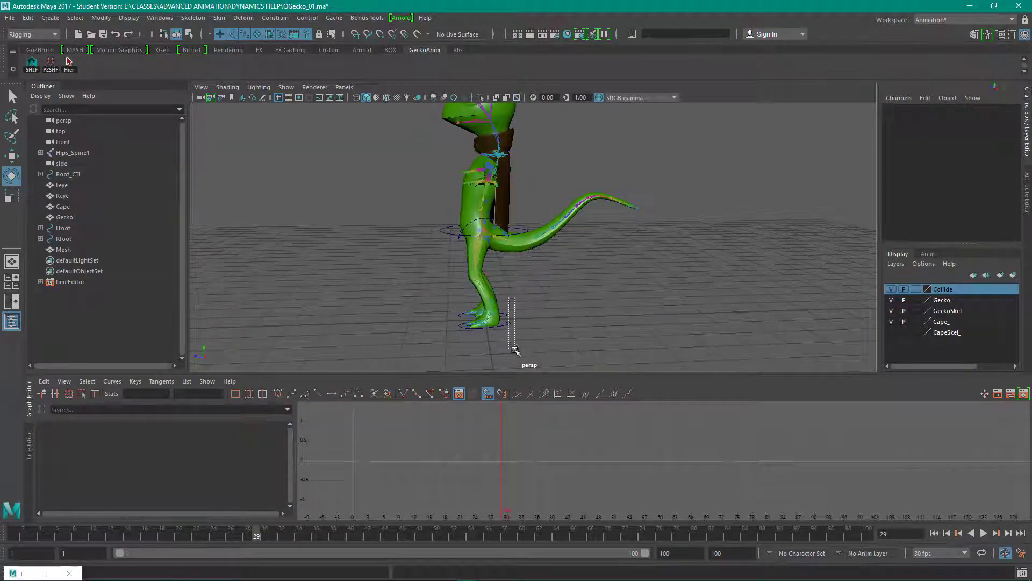
left_click_drag(505, 353, 504, 353)
key("Delete")
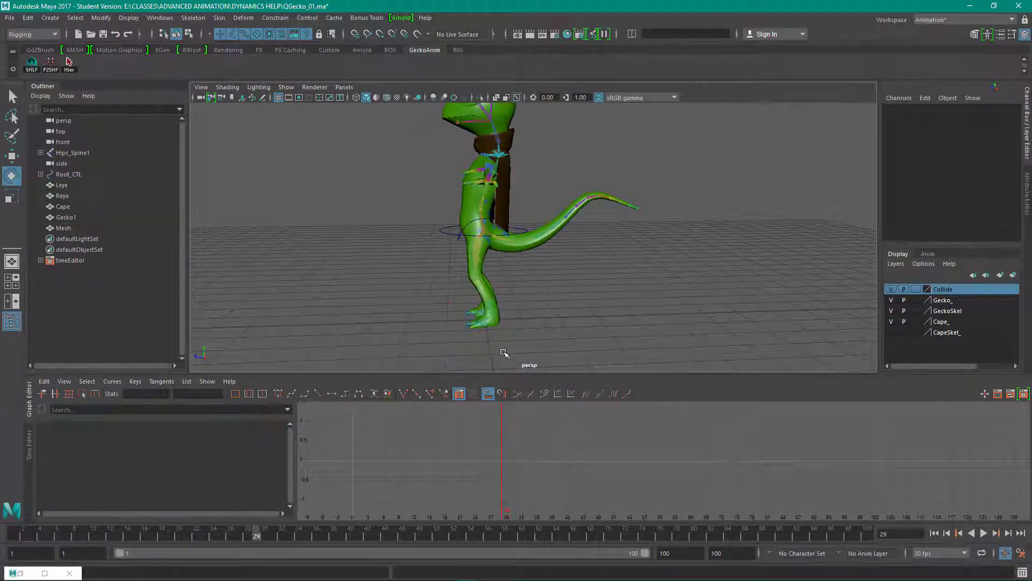
Step: Hide the Cape_, CapeSkel_, GeckoSkel and Gecko_ layers, leaving only the Collide layer displayed
mouse_move(316, 235)
left_mouse_down("alt")
mouse_move(332, 246)
mouse_move(421, 249)
mouse_move(332, 246)
mouse_move(334, 256)
mouse_move(316, 246)
left_mouse_up("alt")
middle_click_drag(316, 246, 247, 249, "alt")
right_click_drag(246, 249, 295, 251, "alt")
left_click_drag(295, 251, 339, 235, "alt")
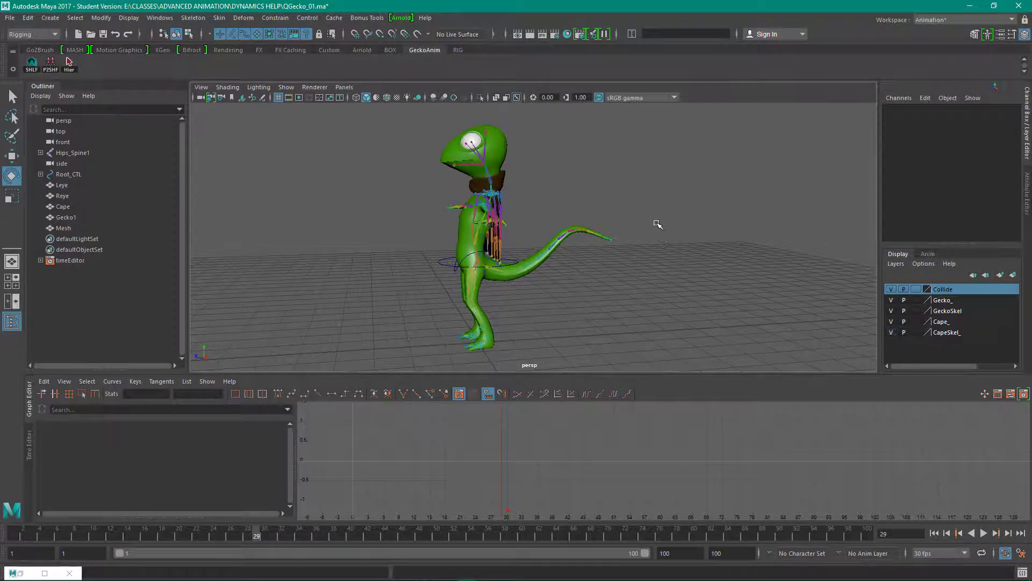
left_click_drag(657, 224, 619, 221, "alt")
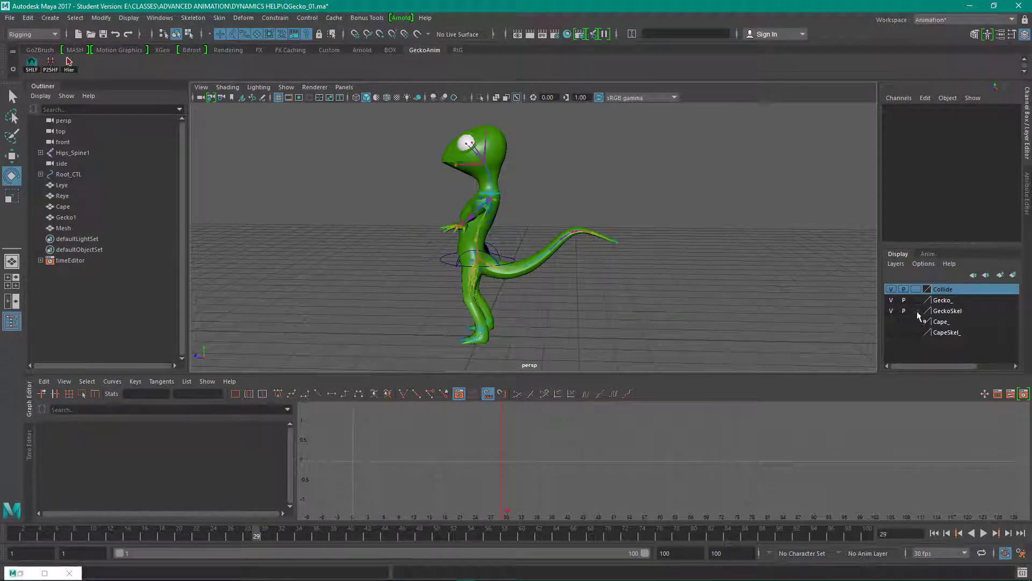
left_click(891, 310)
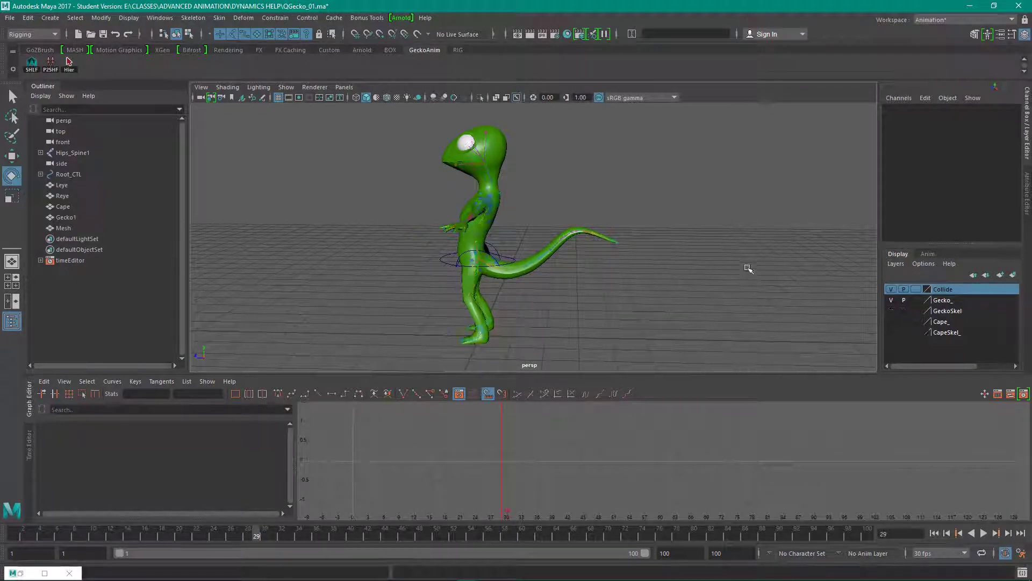
left_click_drag(748, 269, 811, 241, "alt")
left_click(892, 300)
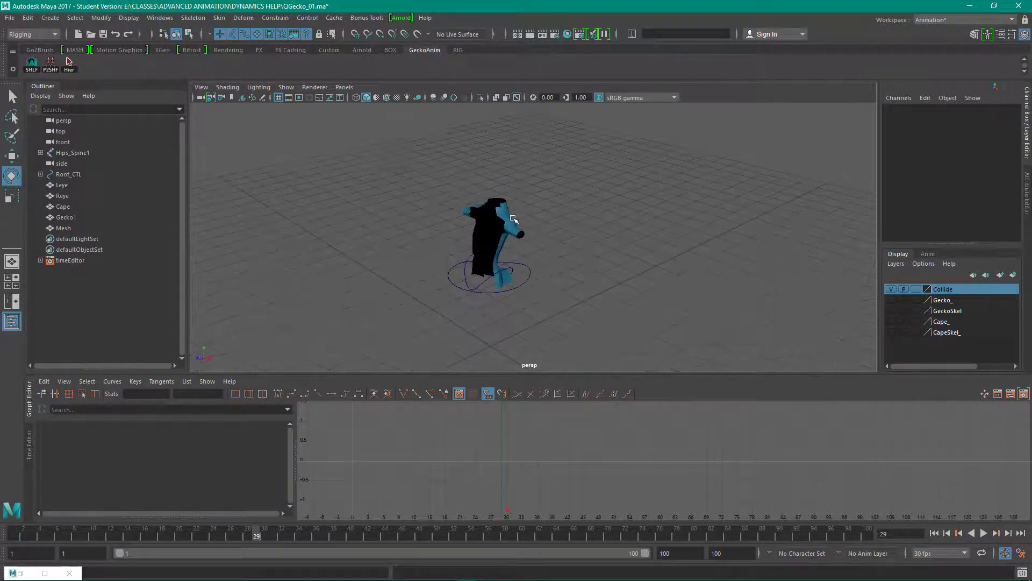
Step: Examine the low-poly collision mesh of the torso, arms and tail base from several sides
left_click_drag(514, 219, 645, 214, "alt")
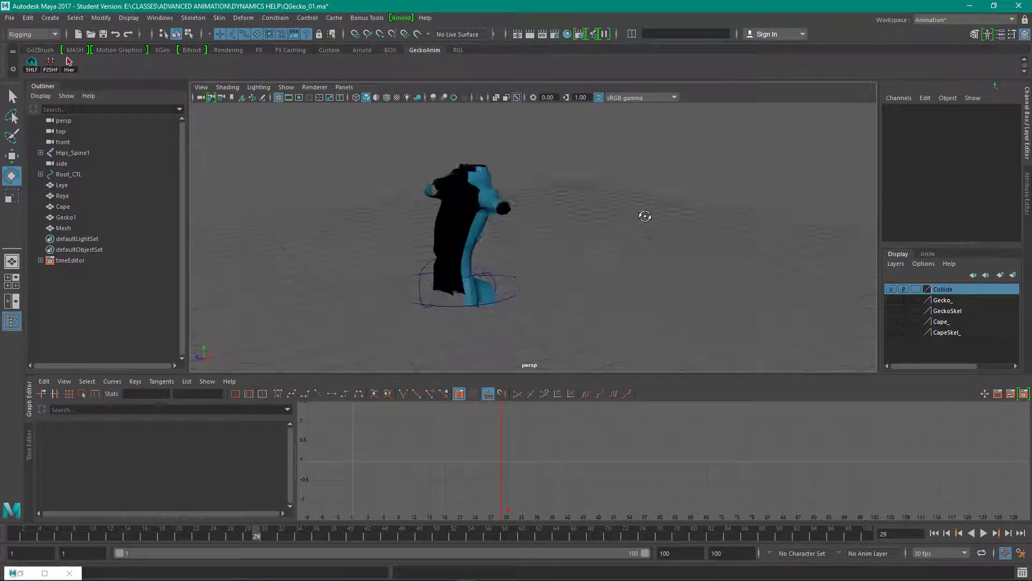
left_click_drag(574, 203, 478, 206, "alt")
left_click(461, 182)
left_click(556, 224)
left_click_drag(527, 236, 484, 227, "alt")
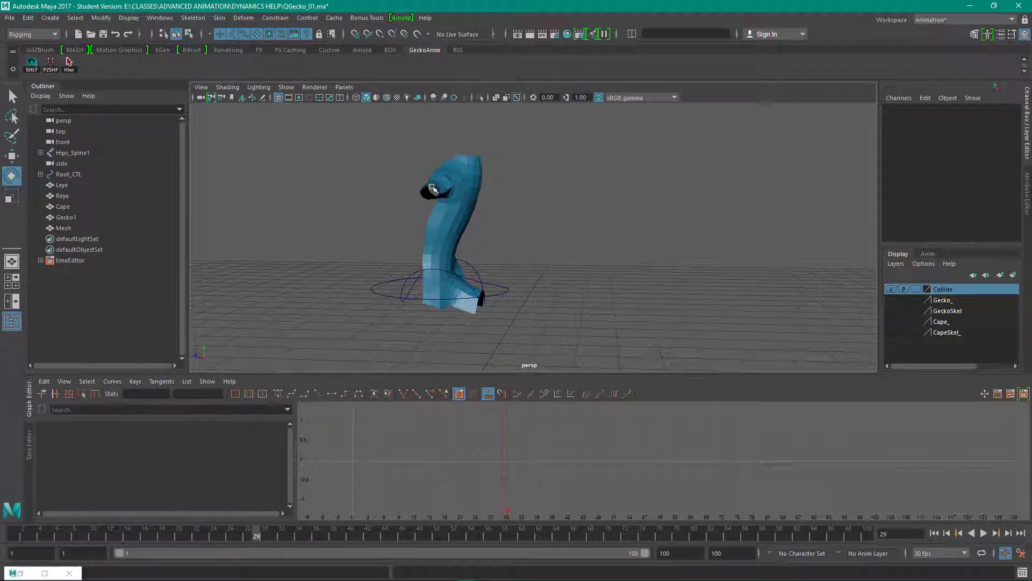
left_click_drag(430, 197, 452, 196, "alt")
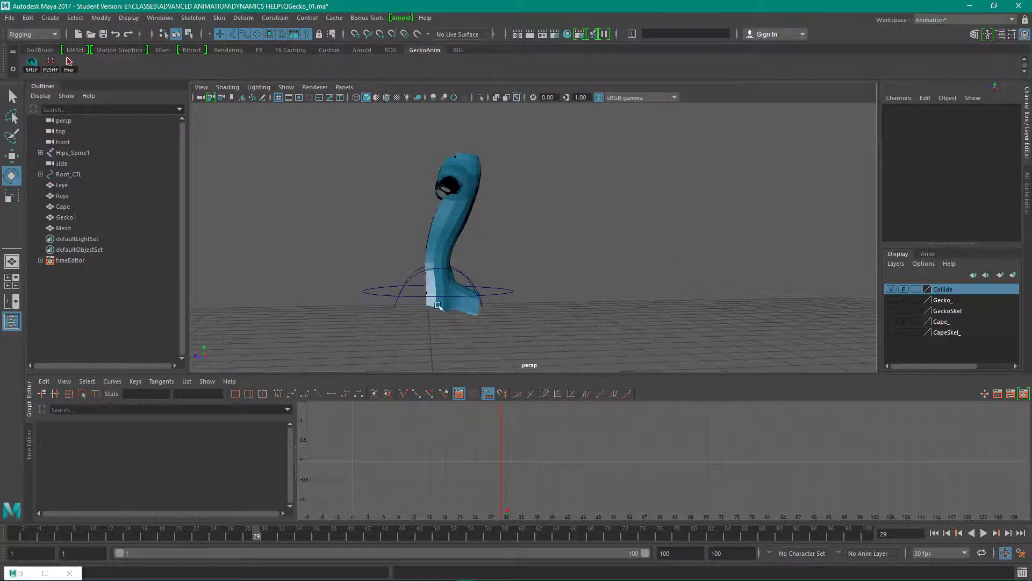
mouse_move(430, 239)
left_mouse_down("alt")
mouse_move(486, 237)
mouse_move(450, 237)
left_mouse_up("alt")
left_click(453, 237)
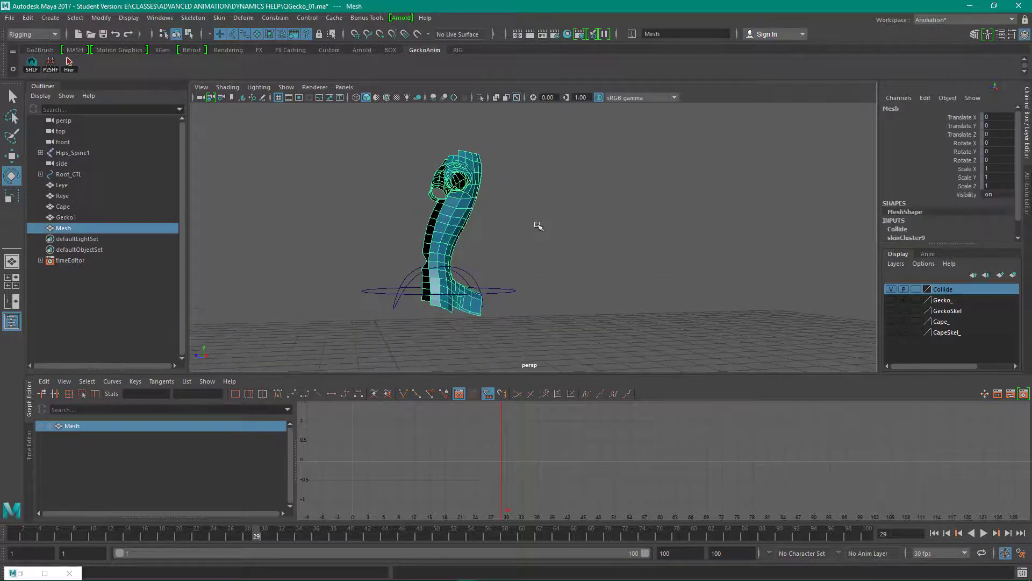
mouse_move(539, 224)
left_mouse_down("alt")
mouse_move(511, 227)
mouse_move(522, 227)
left_mouse_up("alt")
left_click(514, 228)
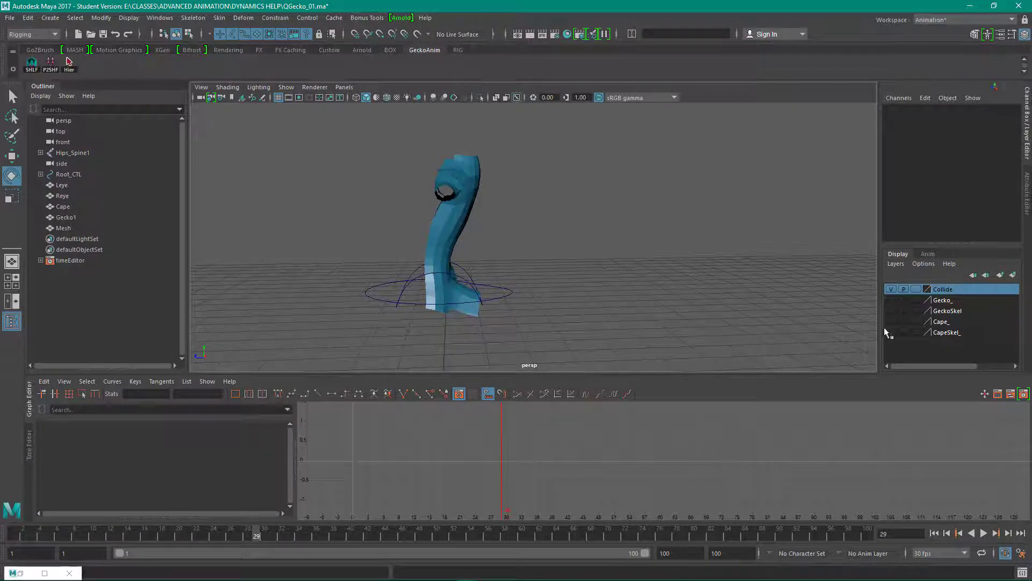
Step: Display the GeckoSkel layer, try rotating a joint inside the collision mesh, and undo that rotation
left_click(891, 311)
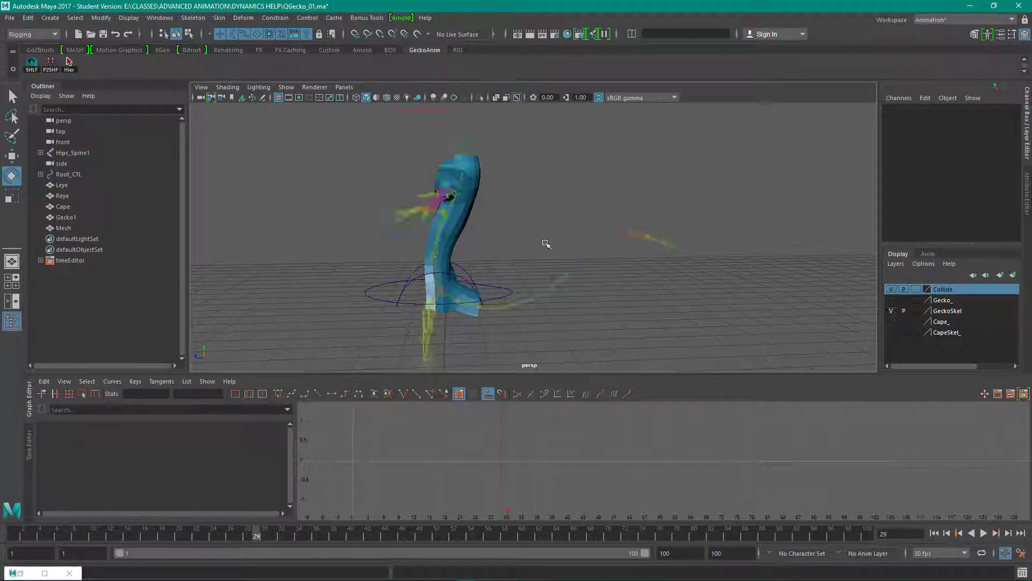
left_click(442, 224)
left_click_drag(479, 205, 480, 211)
key("ctrl+z")
left_click(554, 201)
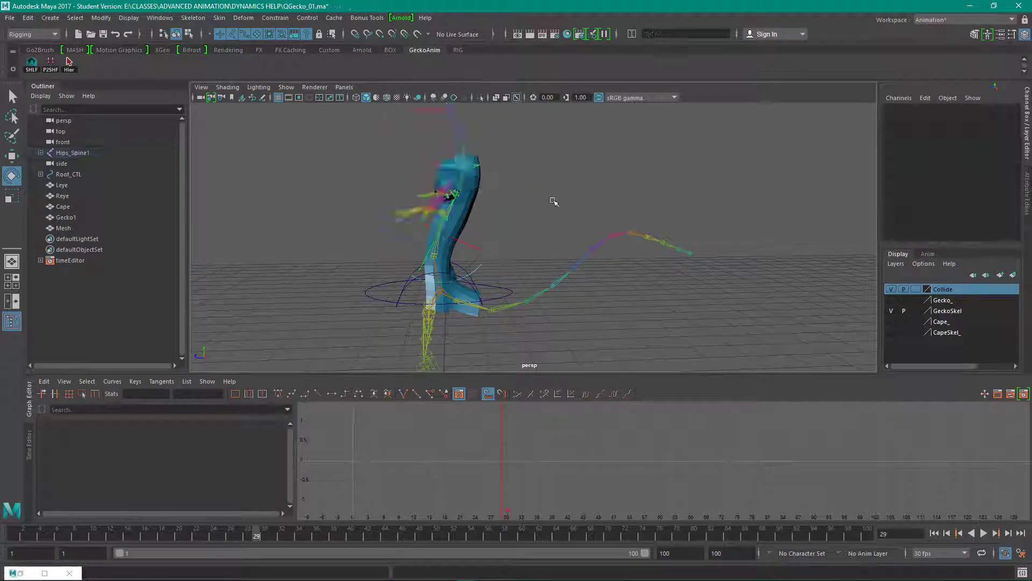
left_click(466, 223)
left_click(486, 199)
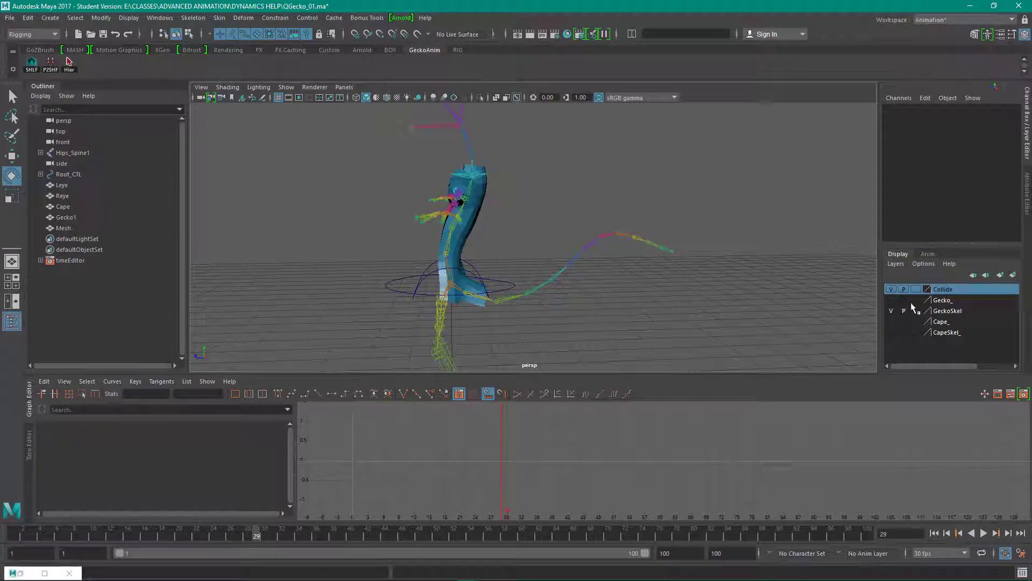
Step: Hide the Collide layer and display the Gecko_ layer
left_click(891, 289)
left_click(891, 300)
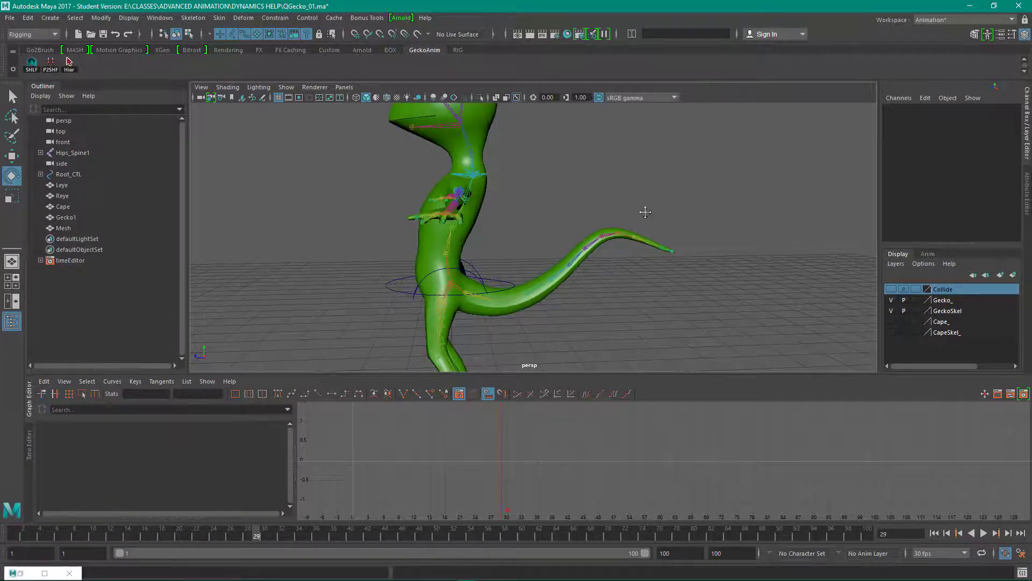
scroll(540, 192, "up", 3)
scroll(541, 192, "down", 3)
left_click_drag(560, 187, 566, 187, "alt")
middle_click_drag(527, 233, 517, 208, "alt")
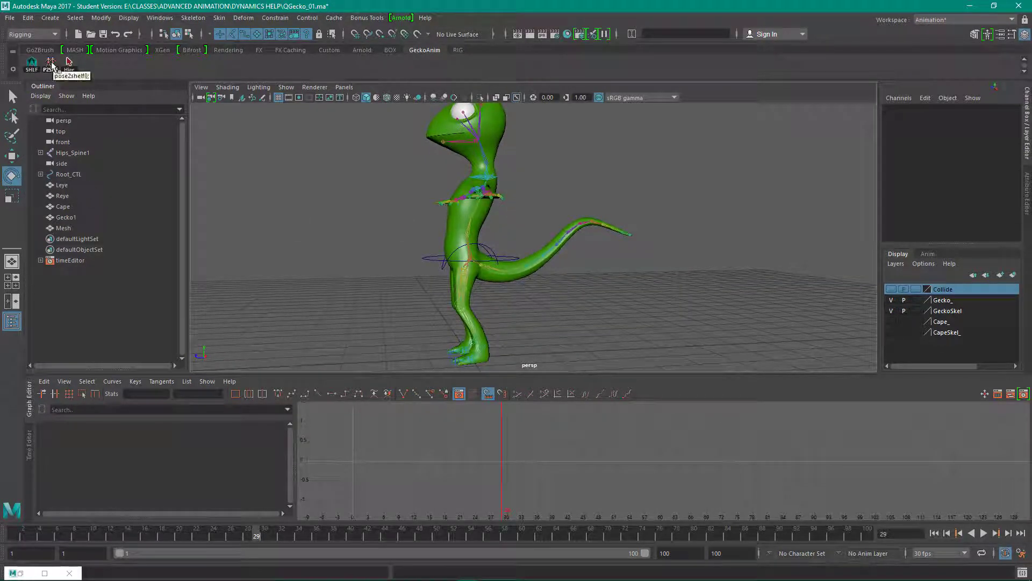
Step: Select the whole tail joint hierarchy from Tail1 to Tail_End and save its pose to the shelf as TailN
mouse_move(371, 236)
left_mouse_down("alt")
mouse_move(341, 240)
mouse_move(360, 237)
left_mouse_up("alt")
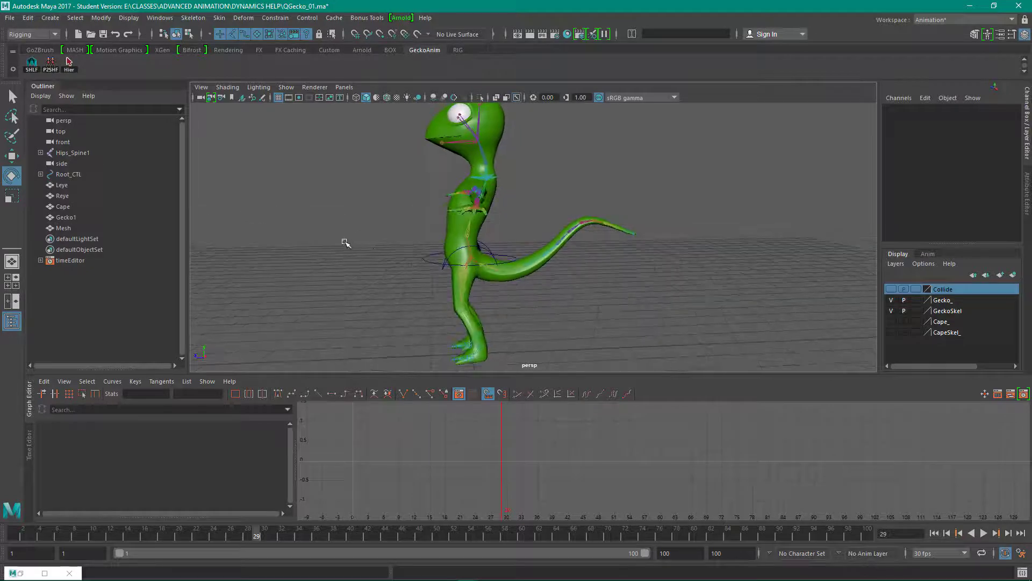
right_click_drag(346, 242, 369, 249, "alt")
left_click_drag(368, 249, 375, 257, "alt")
middle_click_drag(375, 257, 357, 244, "alt")
right_click_drag(357, 244, 502, 293, "alt")
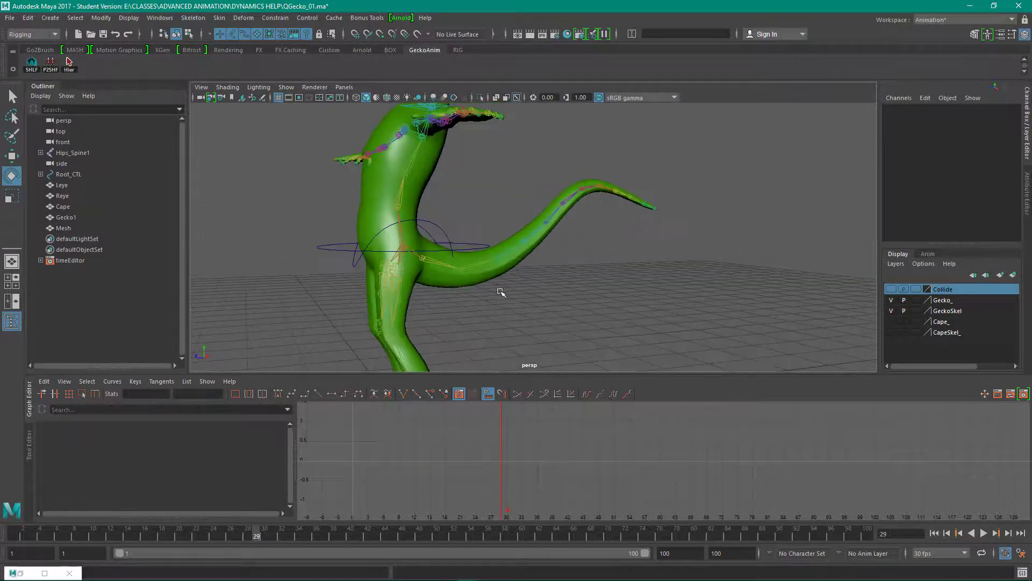
left_click_drag(486, 375, 477, 300)
left_click(441, 275)
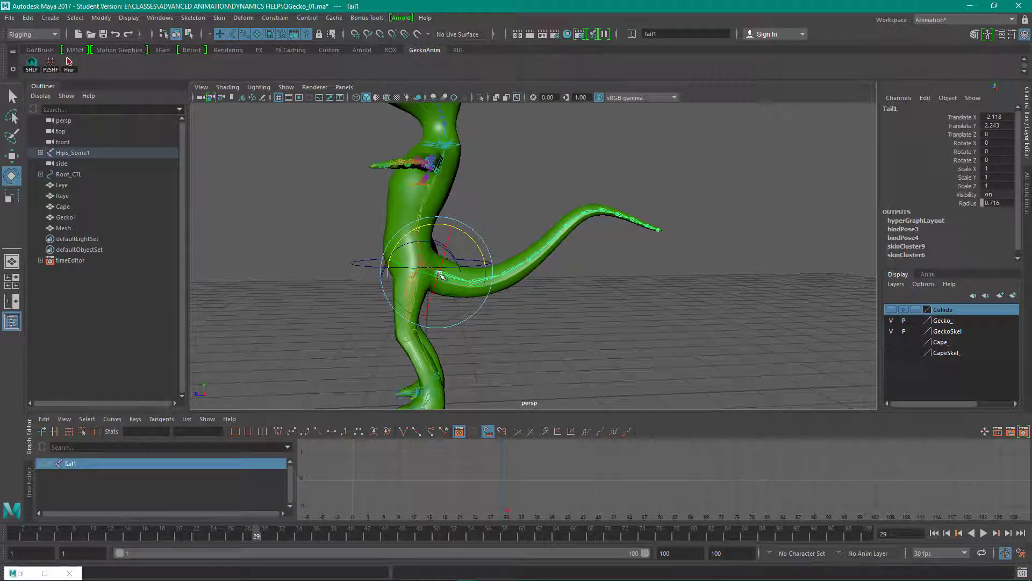
left_click(69, 64)
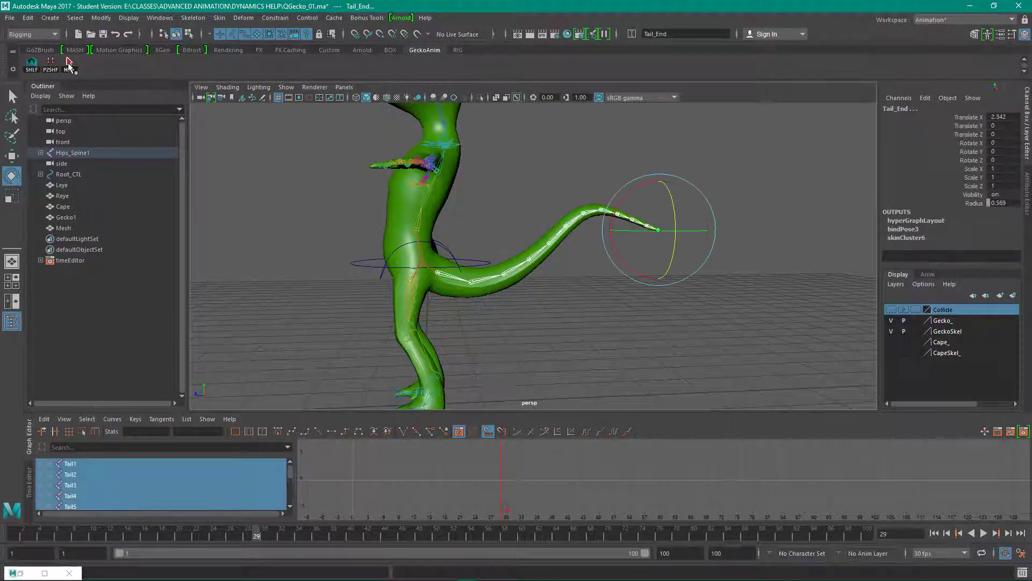
left_click(50, 63)
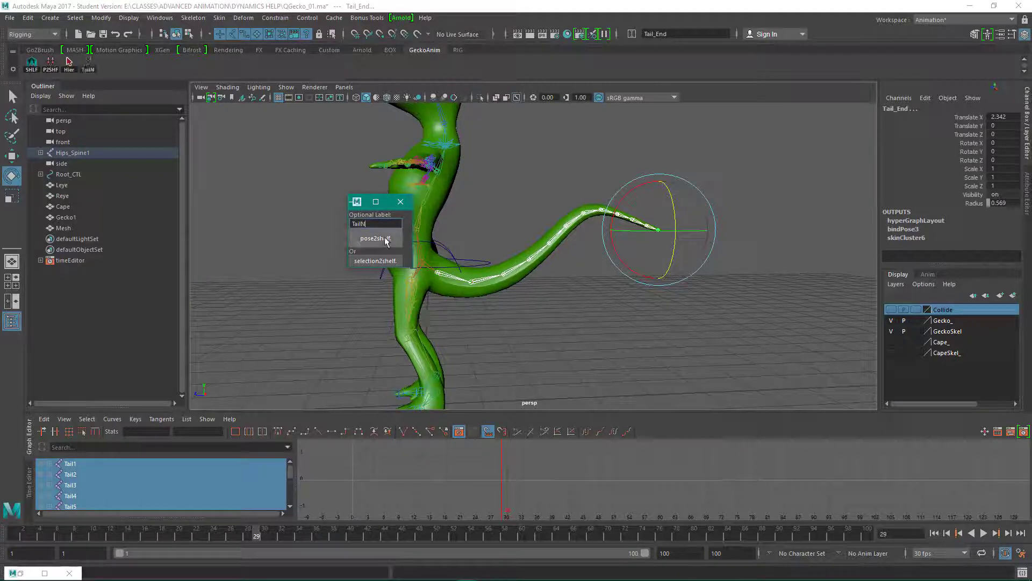
left_click(402, 203)
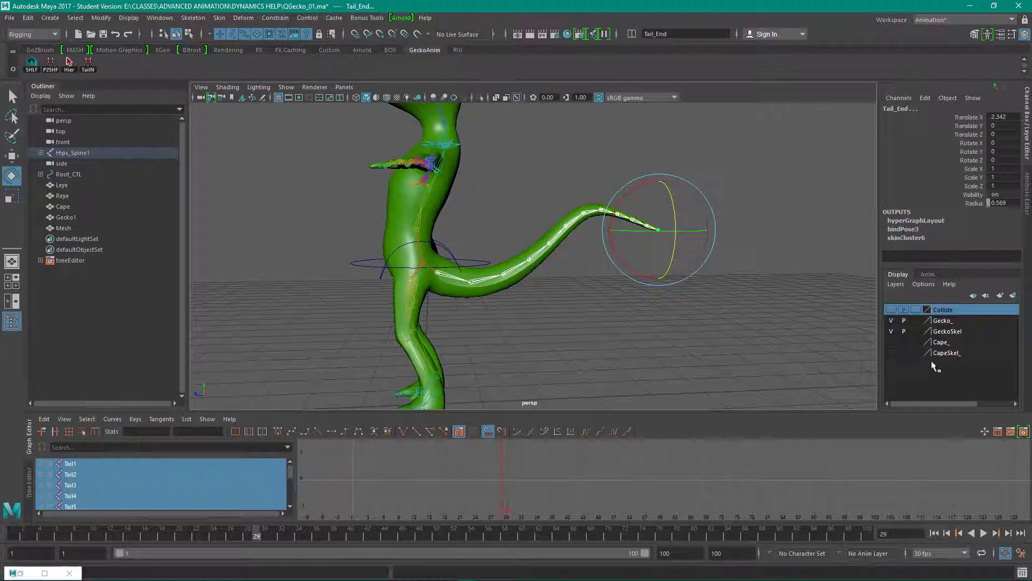
Step: Display the CapeSkel_ layer and hide the Gecko_ layer, keeping the Cape_ layer hidden
left_click(892, 343)
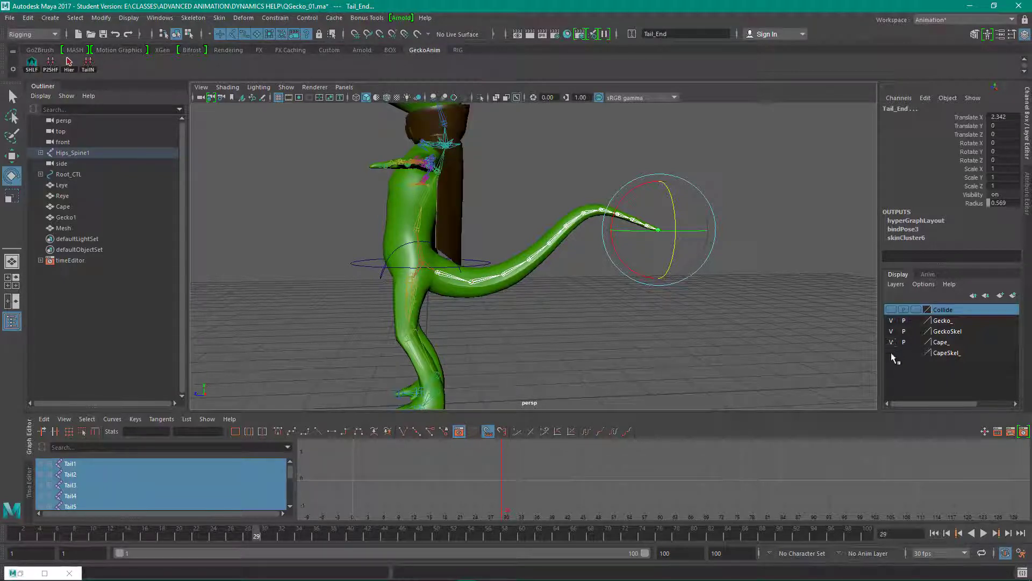
left_click(892, 352)
left_click(891, 342)
left_click(892, 320)
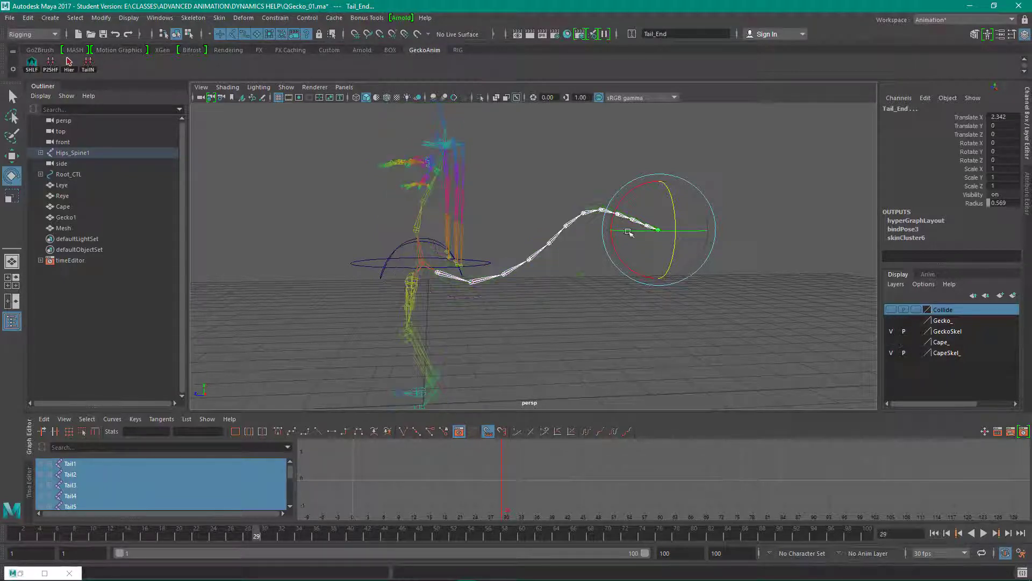
left_click_drag(540, 169, 611, 296, "alt")
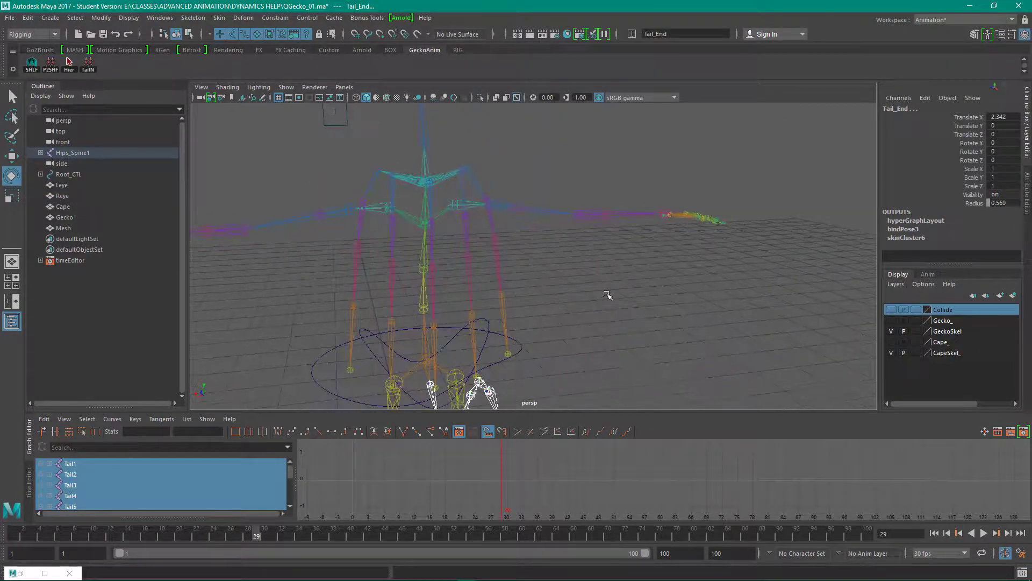
left_click(406, 177)
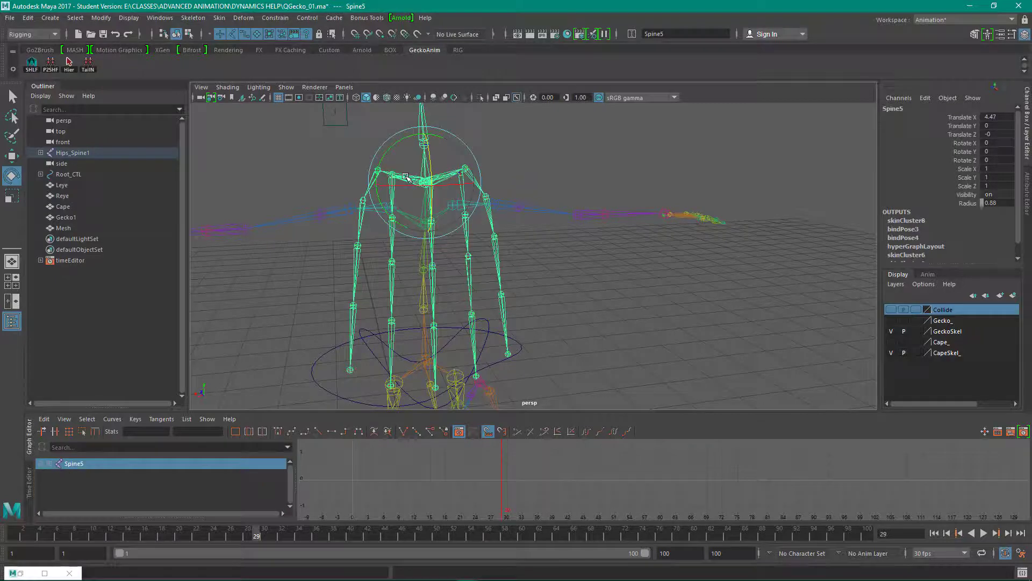
left_click_drag(290, 182, 405, 177, "alt")
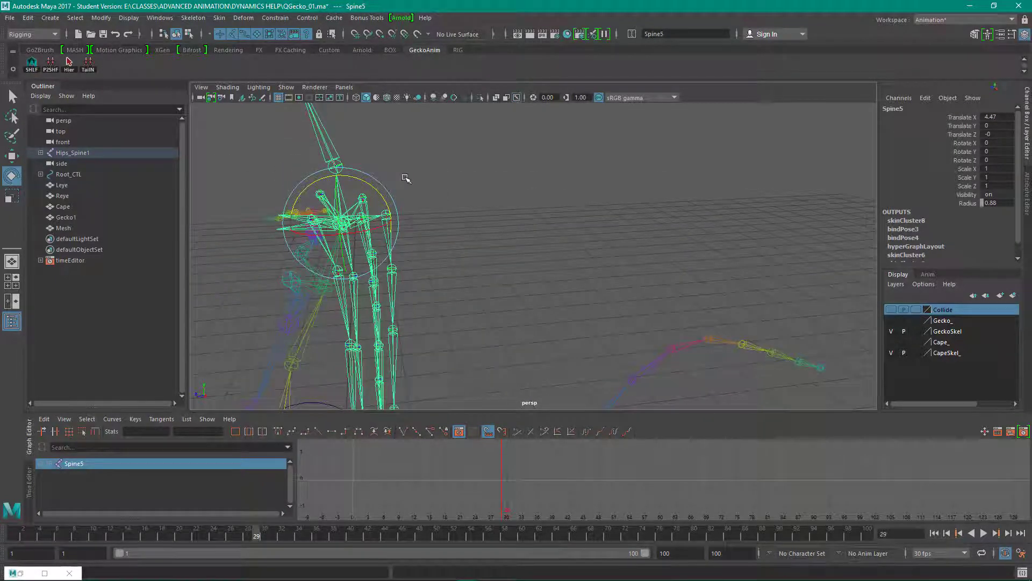
key("q")
mouse_move(346, 186)
left_mouse_down("alt")
mouse_move(398, 182)
mouse_move(345, 181)
left_mouse_up("alt")
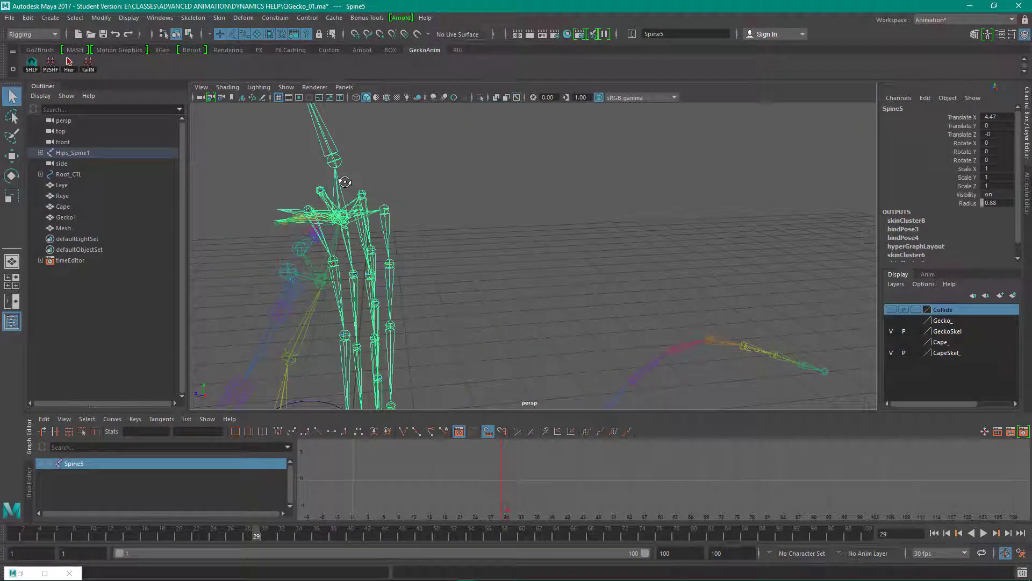
left_click(357, 187)
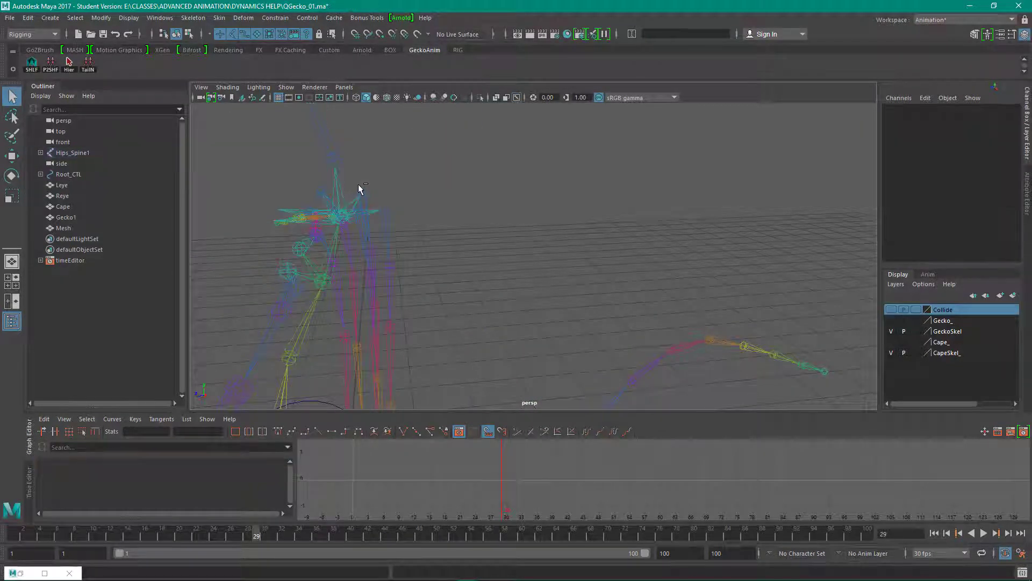
left_click_drag(429, 289, 369, 210, "alt")
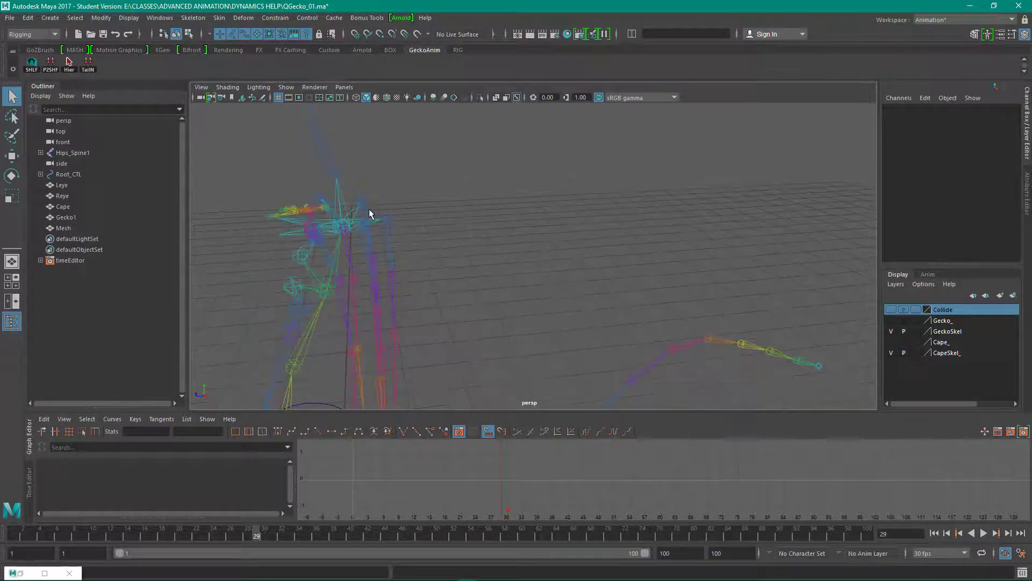
Step: Select the five cape root joints Cape_B1 through Cape_F1 and extend the selection to their full joint hierarchies
left_click(367, 208)
left_click_drag(430, 219, 396, 210, "alt")
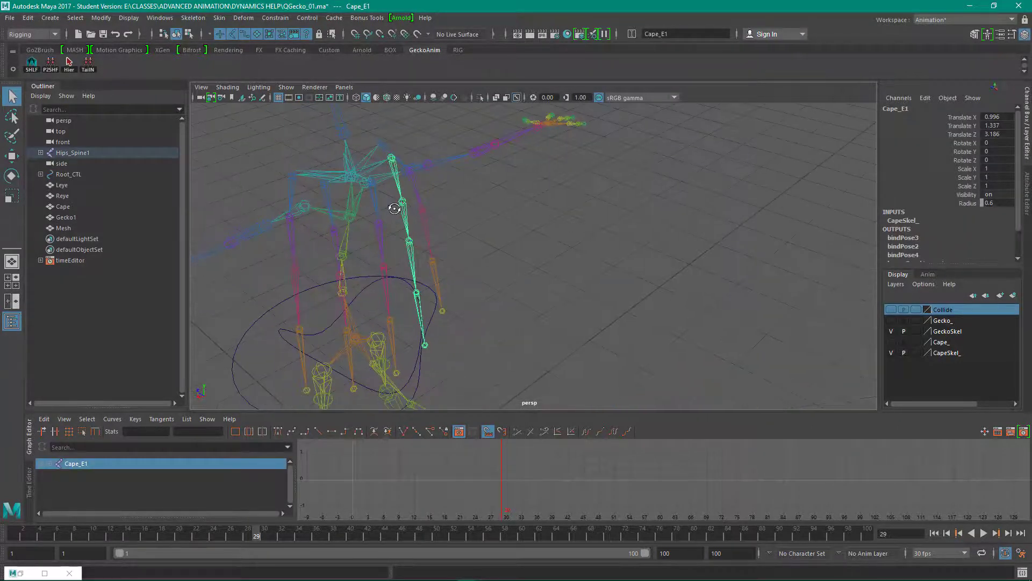
left_click(385, 167, "shift")
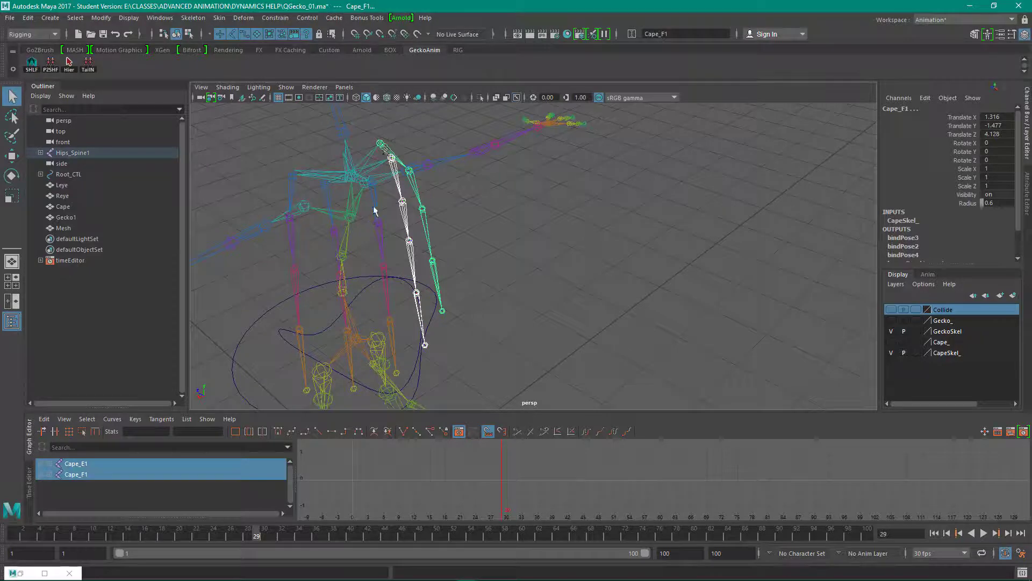
left_click(377, 213, "shift")
left_click(327, 190, "shift")
left_click(288, 182, "shift")
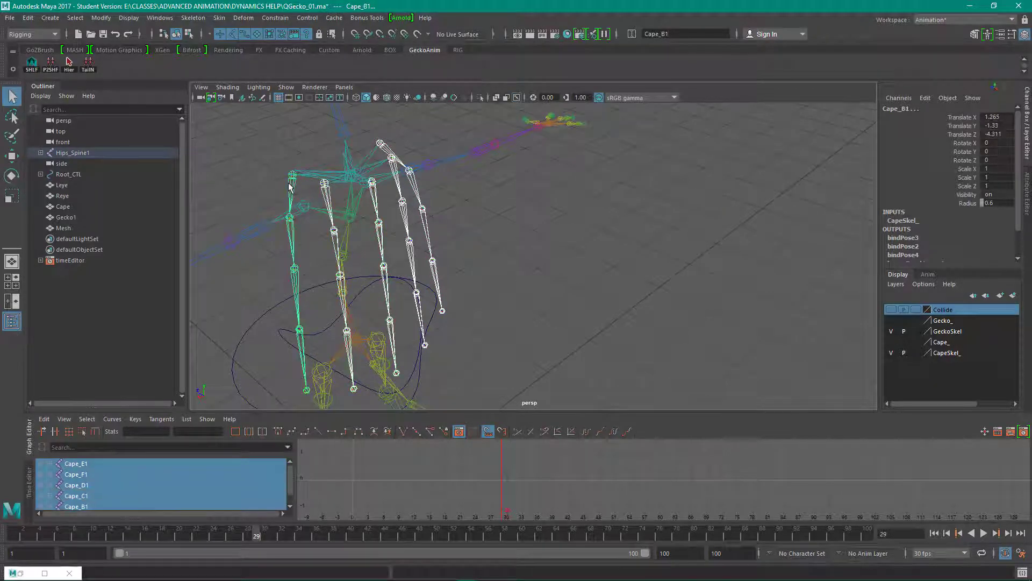
left_click_drag(288, 182, 479, 224, "alt")
left_click(69, 64)
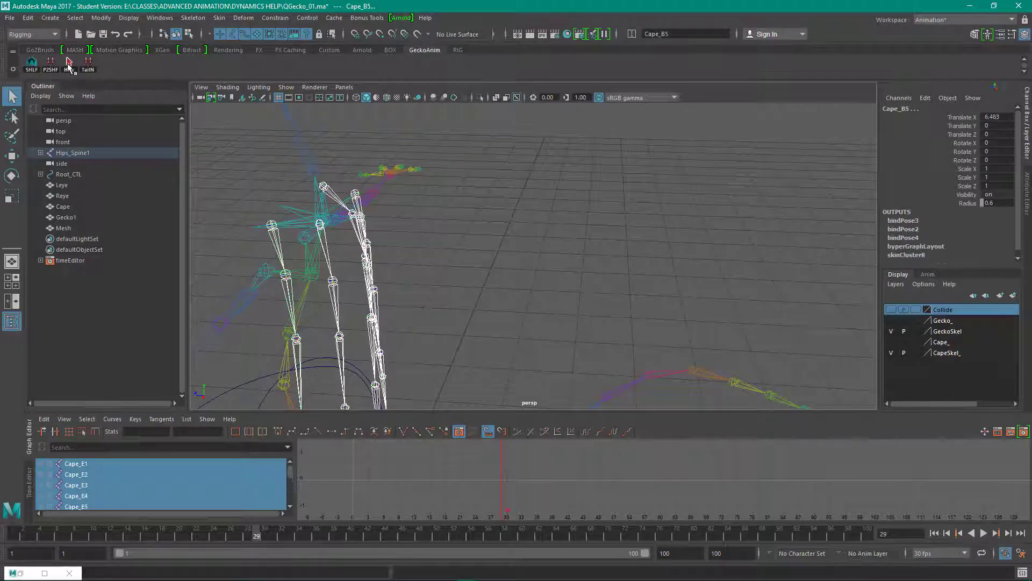
right_click_drag(555, 284, 453, 244, "alt")
mouse_move(493, 247)
left_mouse_down("alt")
mouse_move(507, 242)
mouse_move(461, 247)
mouse_move(468, 231)
mouse_move(503, 238)
left_mouse_up("alt")
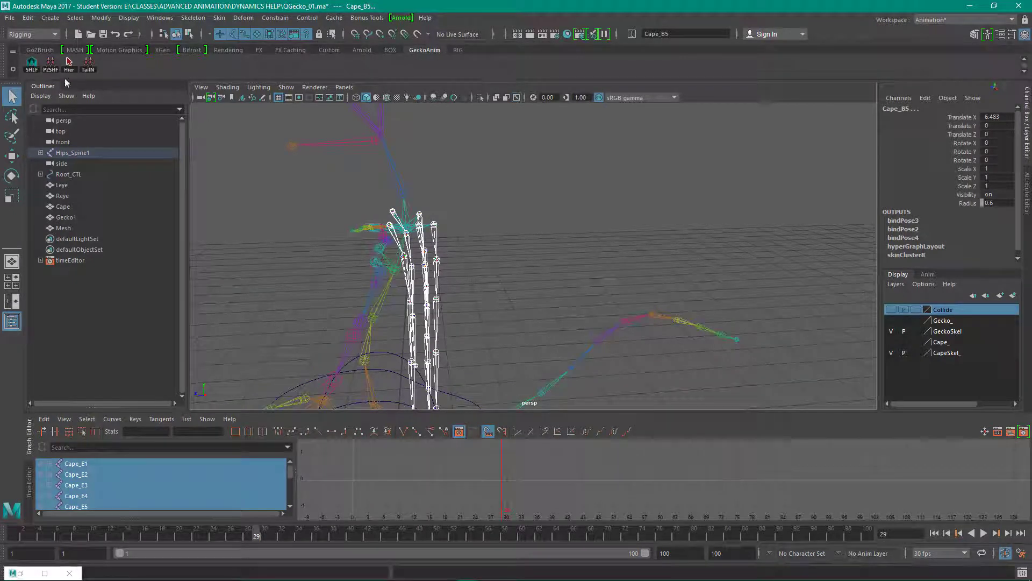
Step: Save the selected cape joints' pose to the shelf as CapeN, close the pose dialog, and clear the selection
left_click(52, 69)
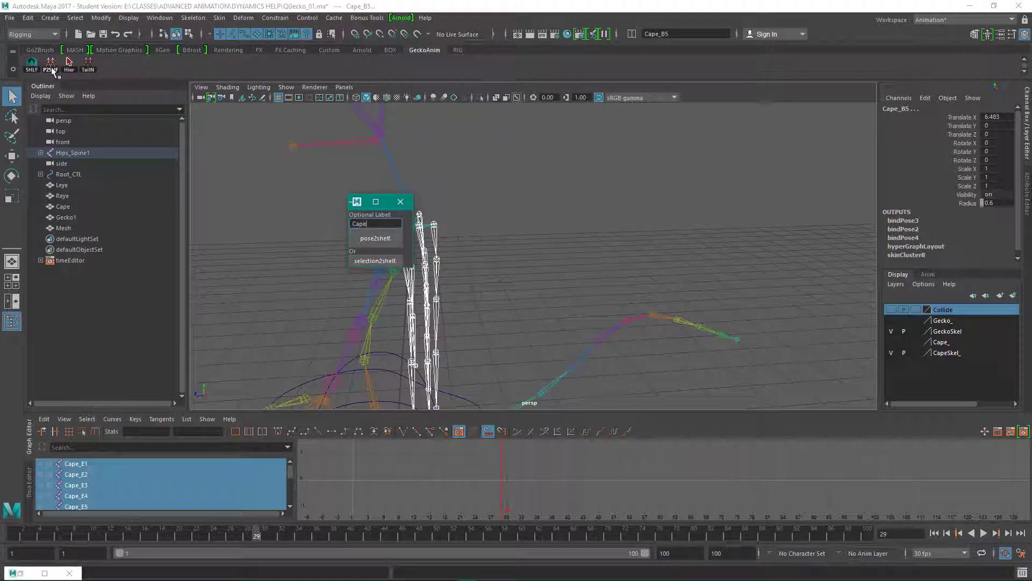
left_click(373, 237)
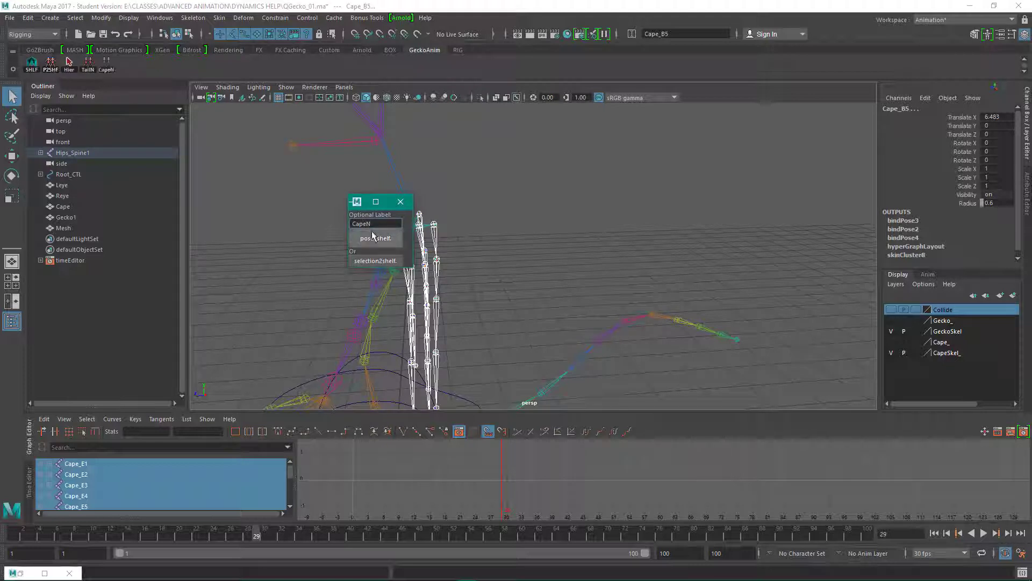
left_click(401, 202)
left_click(617, 208)
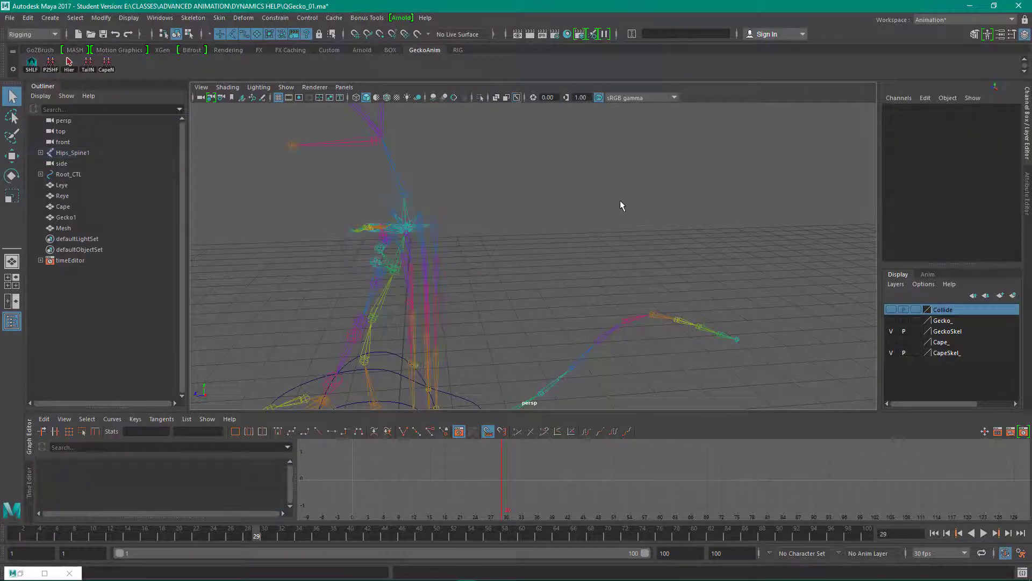
Step: Display the Gecko_ and Cape_ layers, keeping the Collide layer hidden
left_click(891, 321)
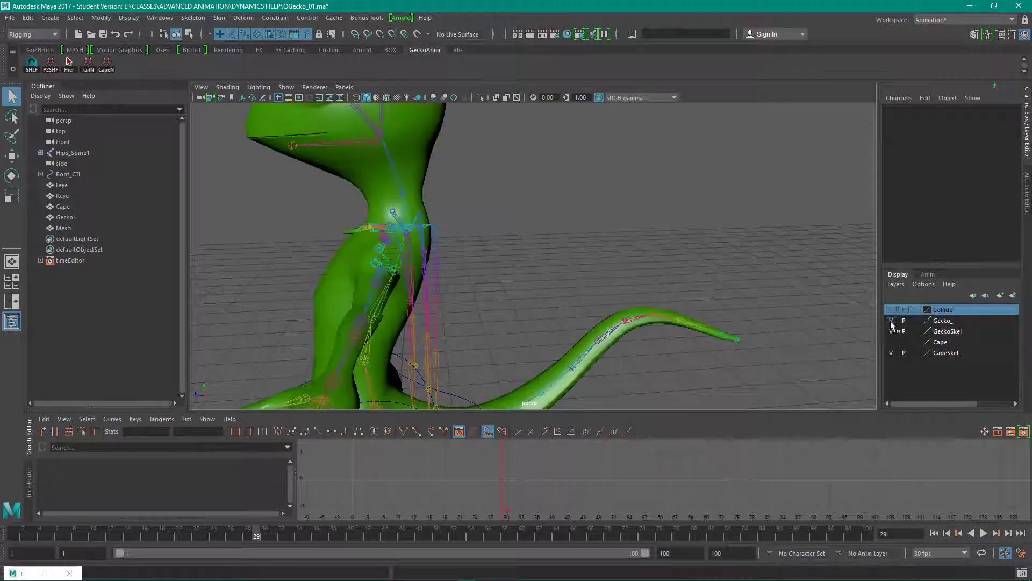
left_click(893, 310)
left_click(892, 343)
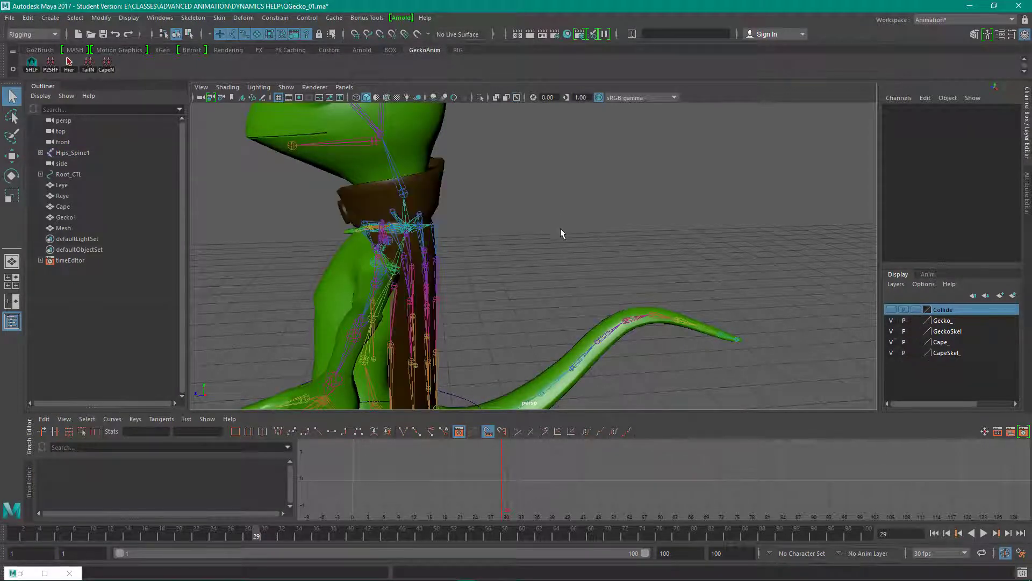
left_click_drag(564, 224, 352, 230, "alt")
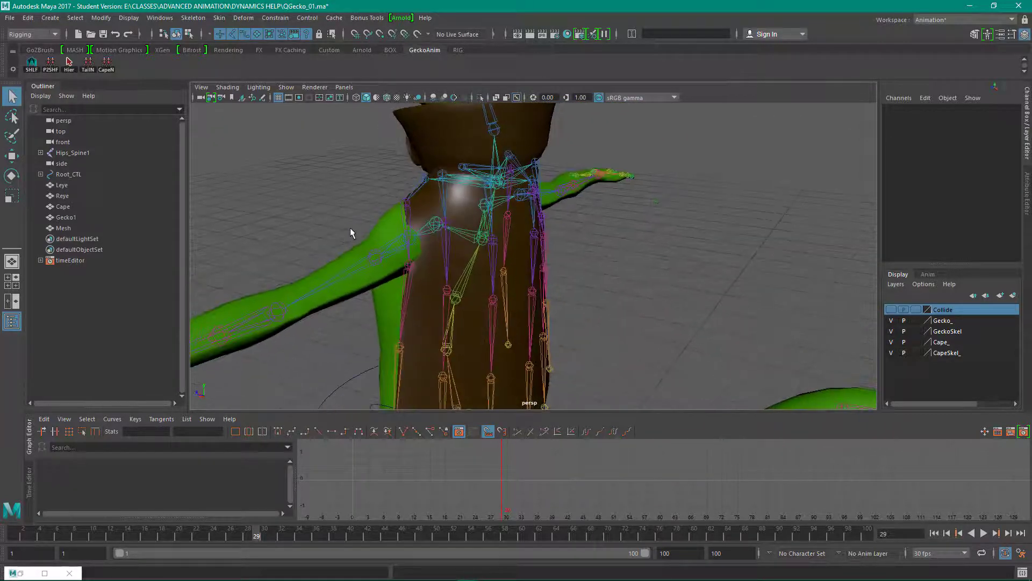
Step: Rotate Cape_A1 to about 8.27 on Z and -0.44 on Y, and Cape_A2 to about 3.16 on Y
left_click(423, 179)
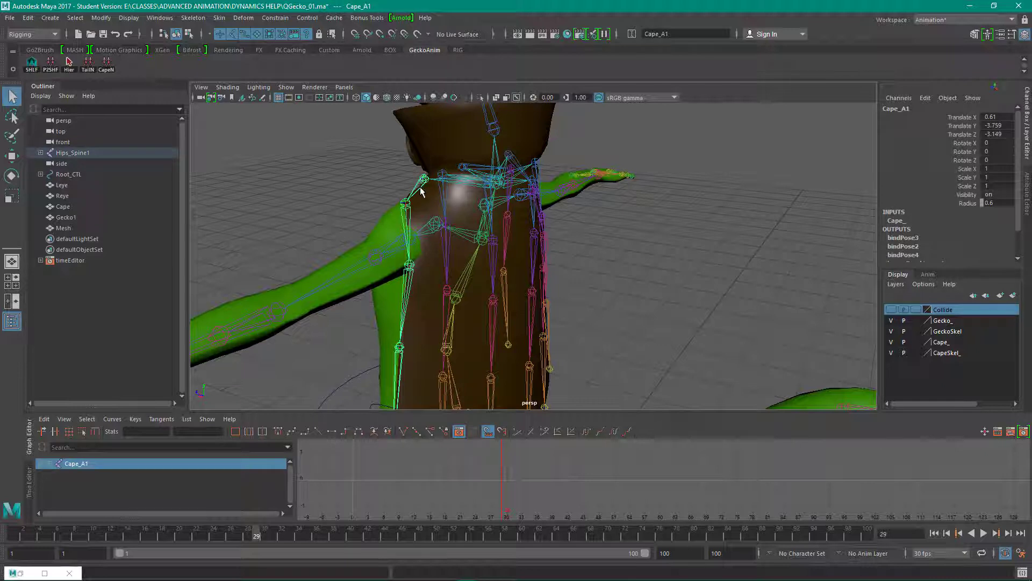
mouse_move(421, 192)
left_mouse_down("alt")
mouse_move(406, 199)
mouse_move(414, 180)
left_mouse_up("alt")
key("e")
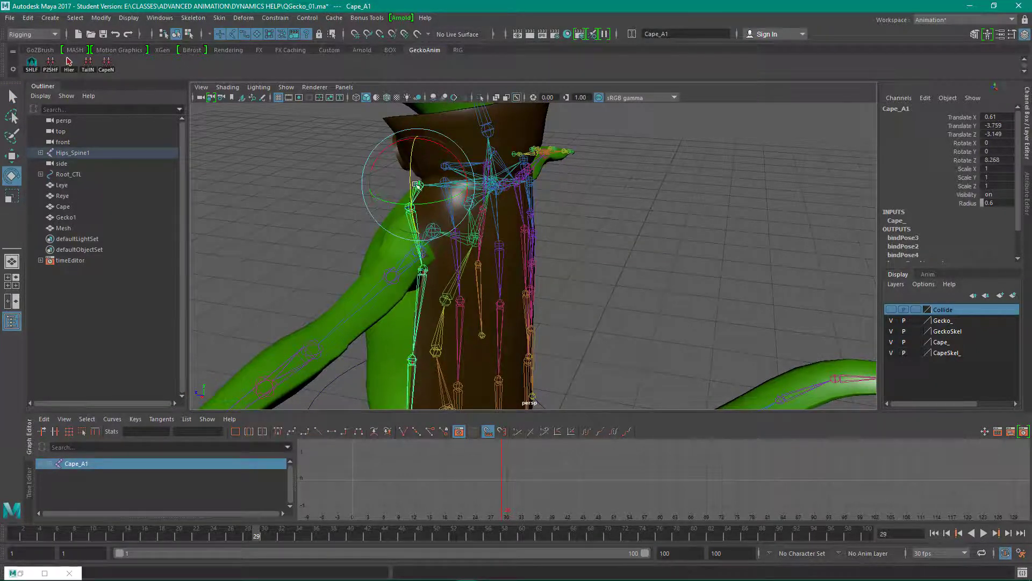
left_click(546, 235)
left_click(413, 237)
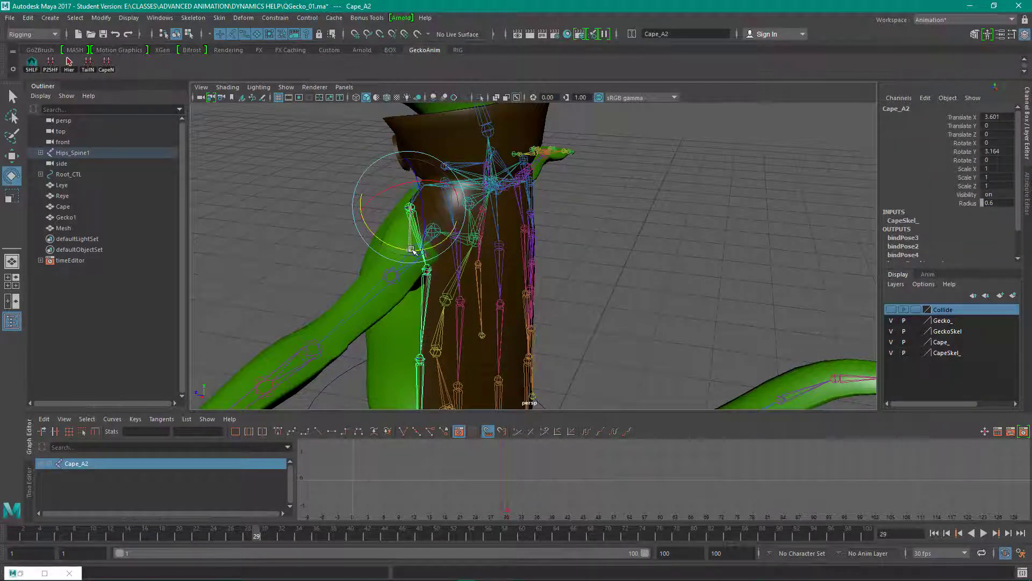
left_click(616, 188)
left_click(420, 207)
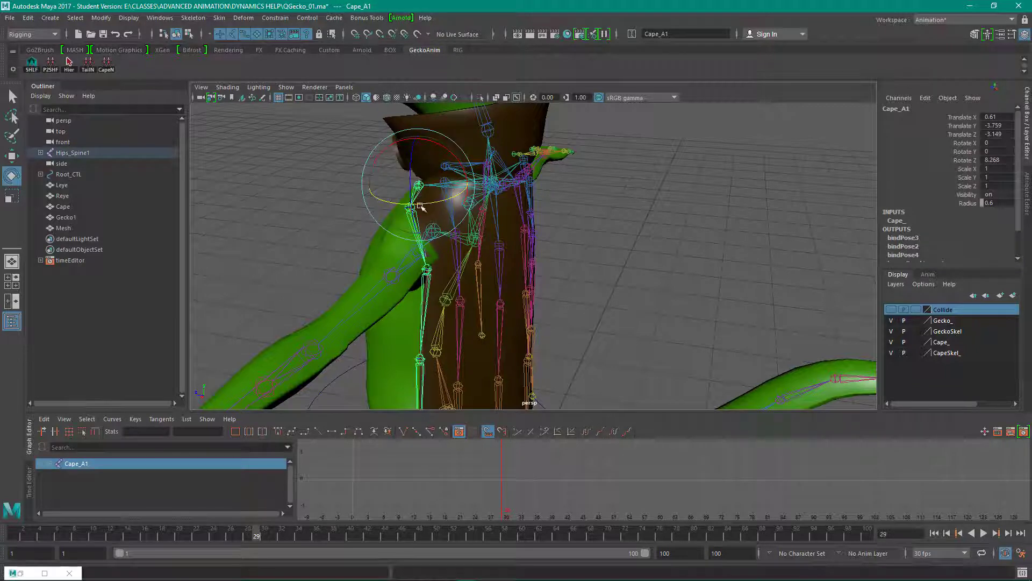
left_click_drag(429, 203, 340, 327)
left_click_drag(277, 313, 662, 335, "alt")
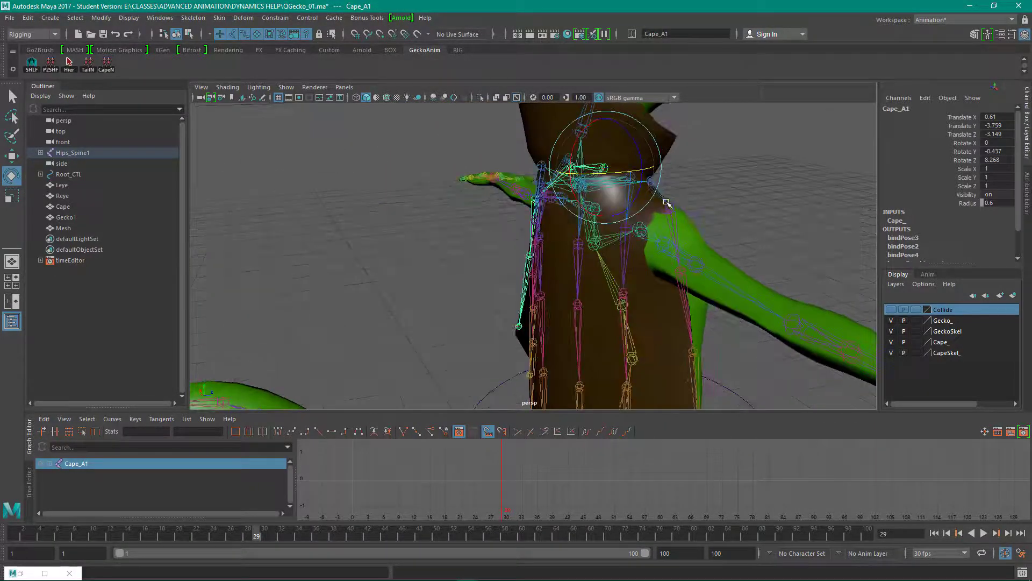
Step: Adjust the joints along the cape's opposite edge, with Cape_G4 rotated to about 0.76, 2.5 and -1.8, undoing unwanted changes
left_click(682, 255)
left_click_drag(682, 255, 358, 227)
key("ctrl+z")
left_click(679, 251)
key("ctrl+z")
right_click_drag(358, 227, 383, 177, "alt")
middle_click_drag(401, 233, 394, 206, "alt")
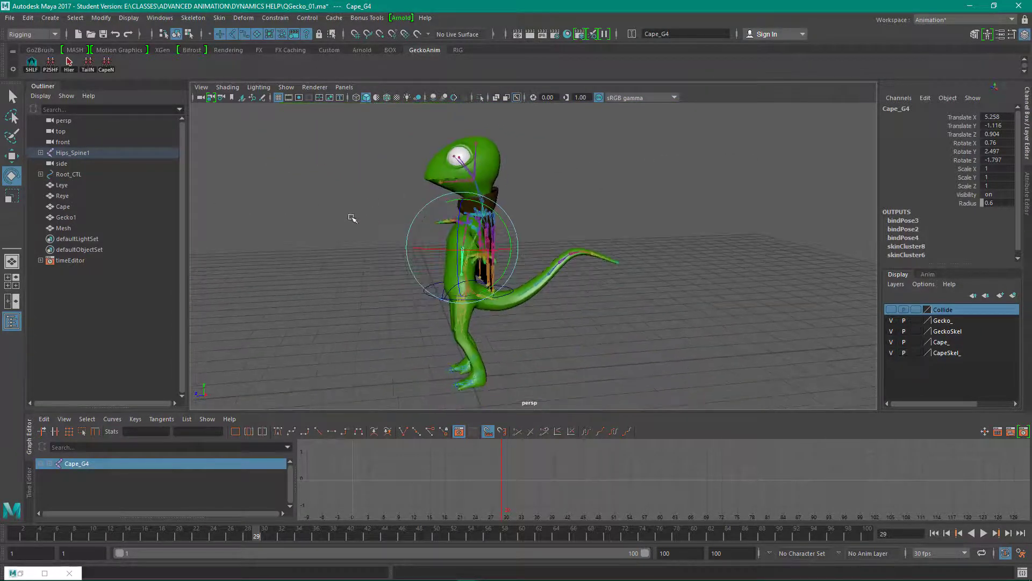
left_click(352, 218)
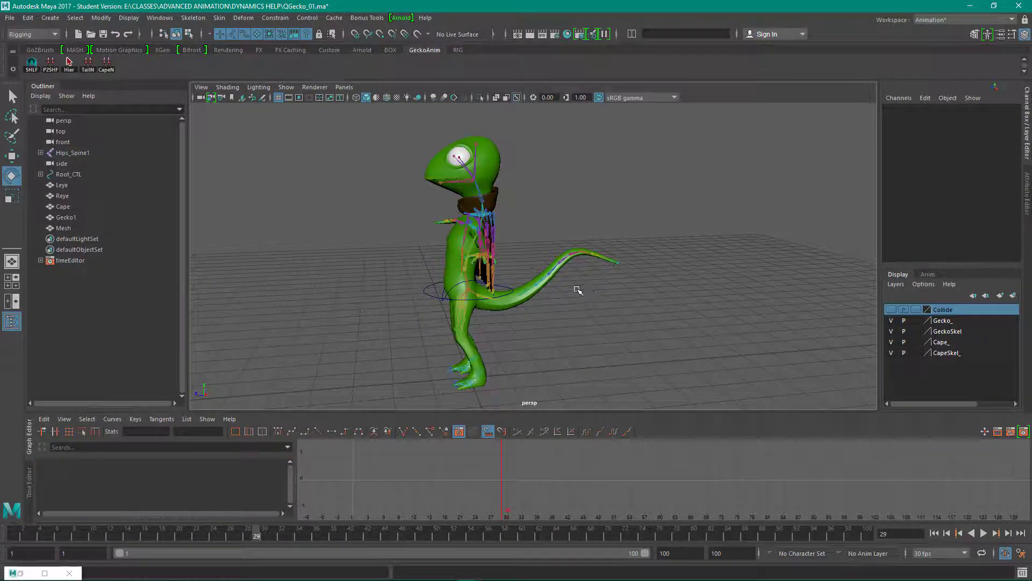
Step: Try rotating Cape_C3 through Cape_F3 to about -58 on Y, apply the saved TailN pose, and undo the cape rotation
left_click_drag(578, 291, 475, 295, "alt")
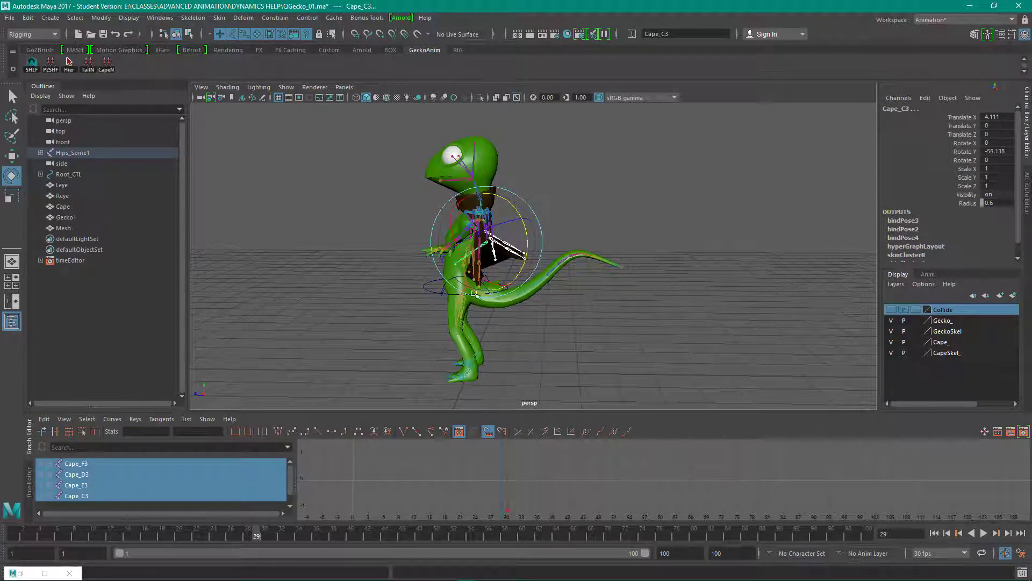
left_click(88, 65)
left_click(396, 253)
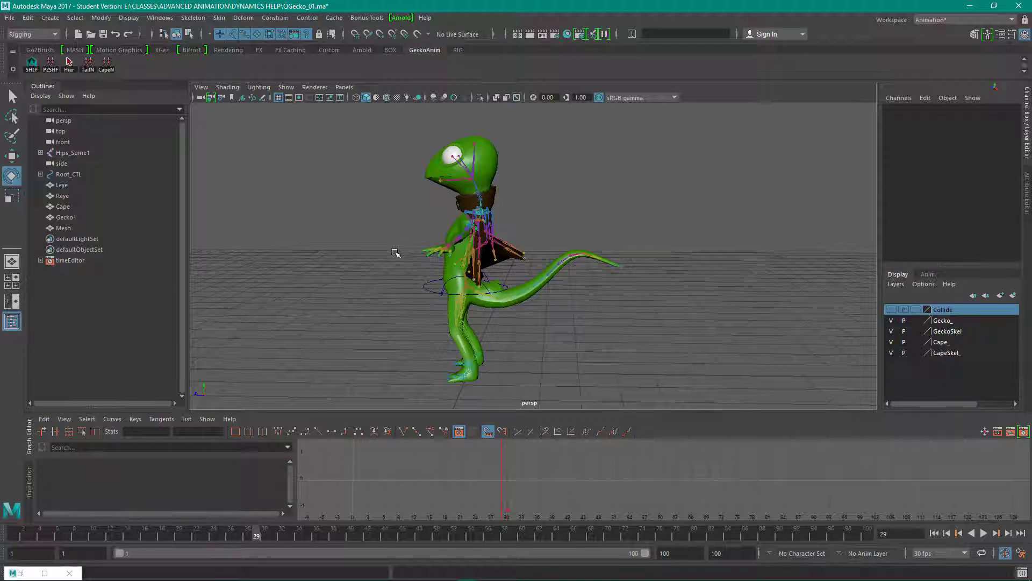
key("ctrl+z")
key("ctrl+z")
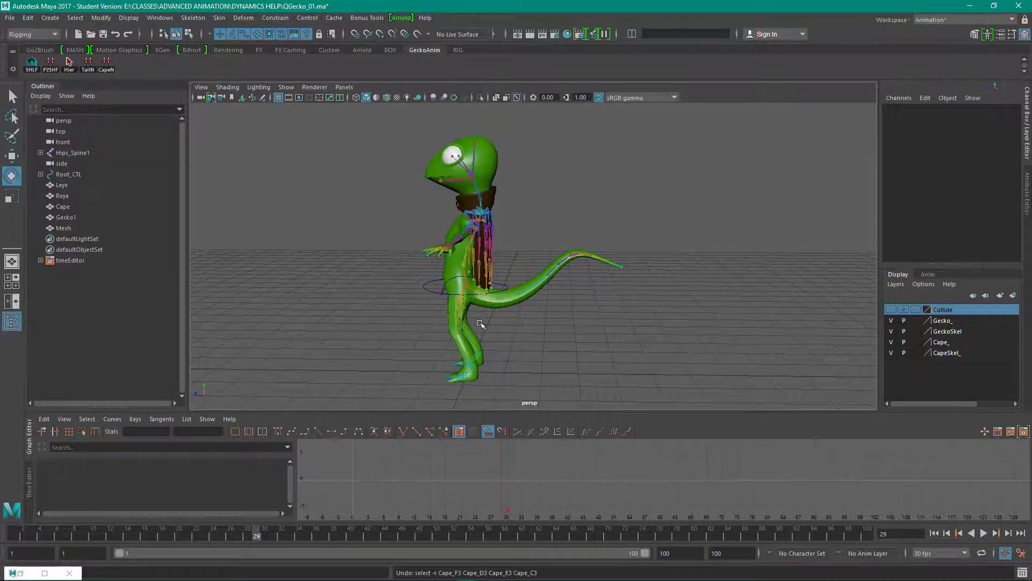
Step: Delete the saved TailN pose from the shelf
left_click_drag(558, 341, 551, 317, "alt")
right_click_drag(314, 191, 373, 207, "alt")
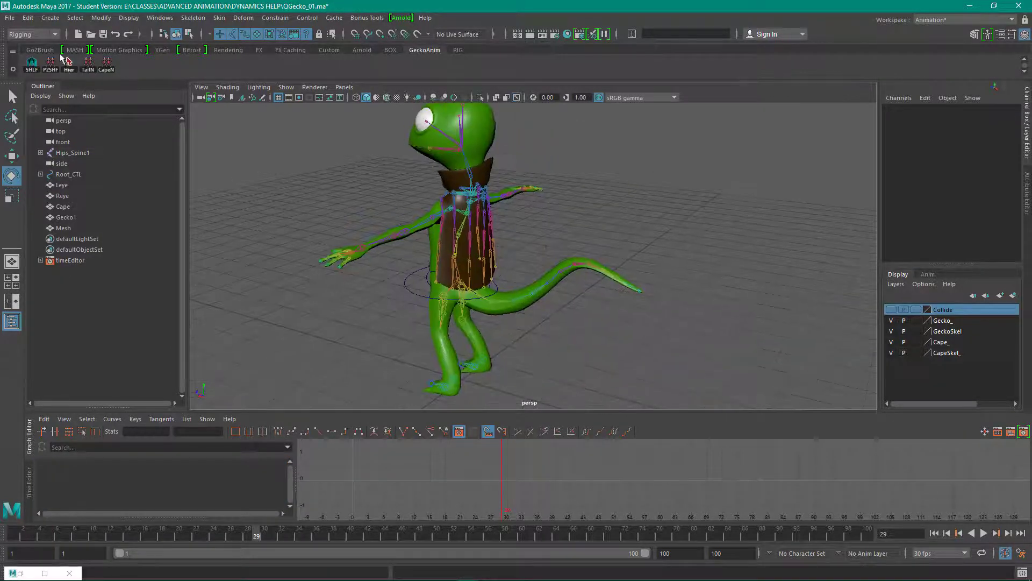
right_click(87, 63)
left_click(114, 101)
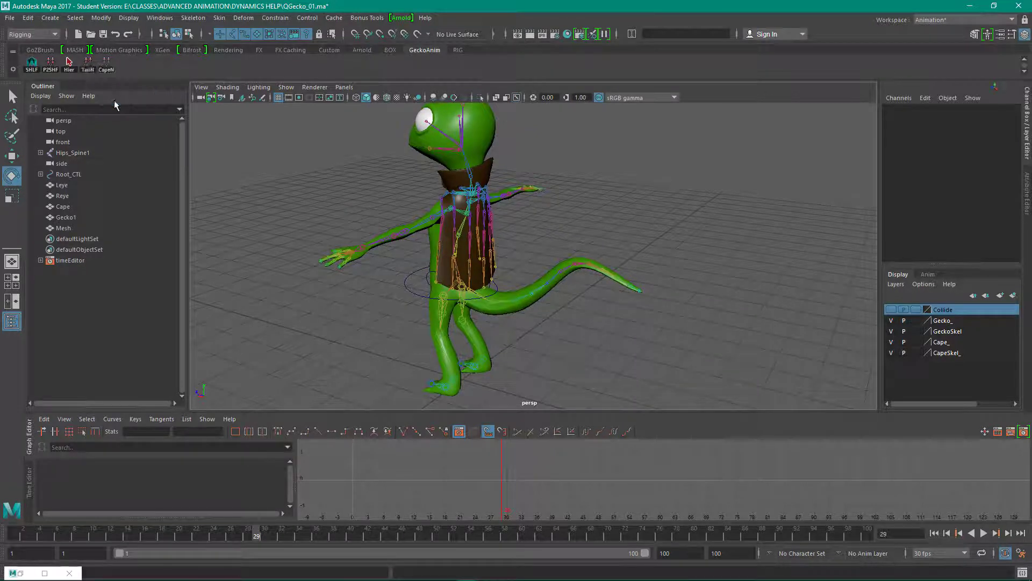
Step: Hide the Cape_ layer to expose the cape joints on the gecko's back
middle_click_drag(291, 170, 320, 208, "alt")
right_click_drag(319, 207, 413, 238, "alt")
left_click_drag(412, 238, 445, 251, "alt")
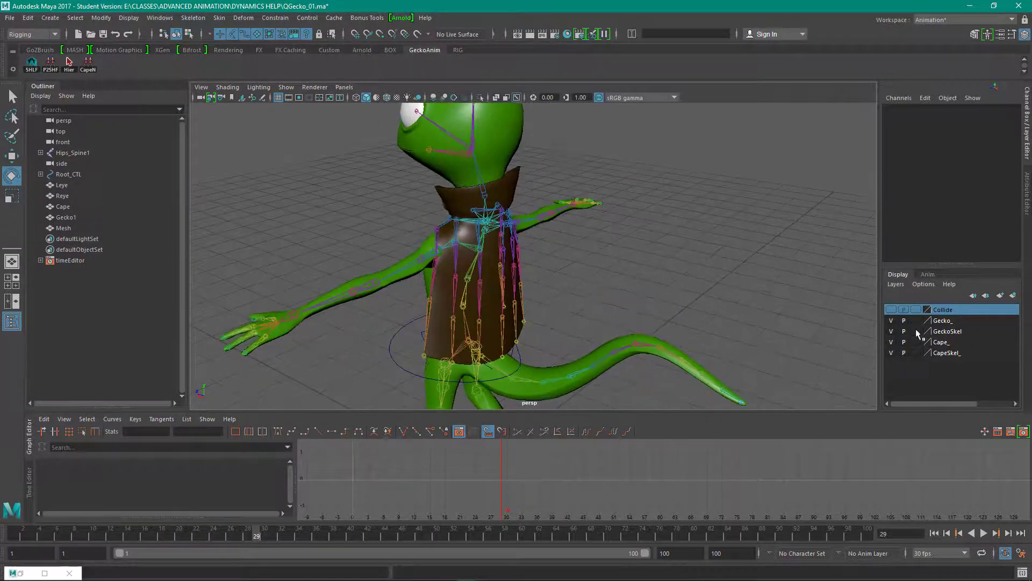
left_click(891, 342)
left_click_drag(579, 267, 461, 223, "alt")
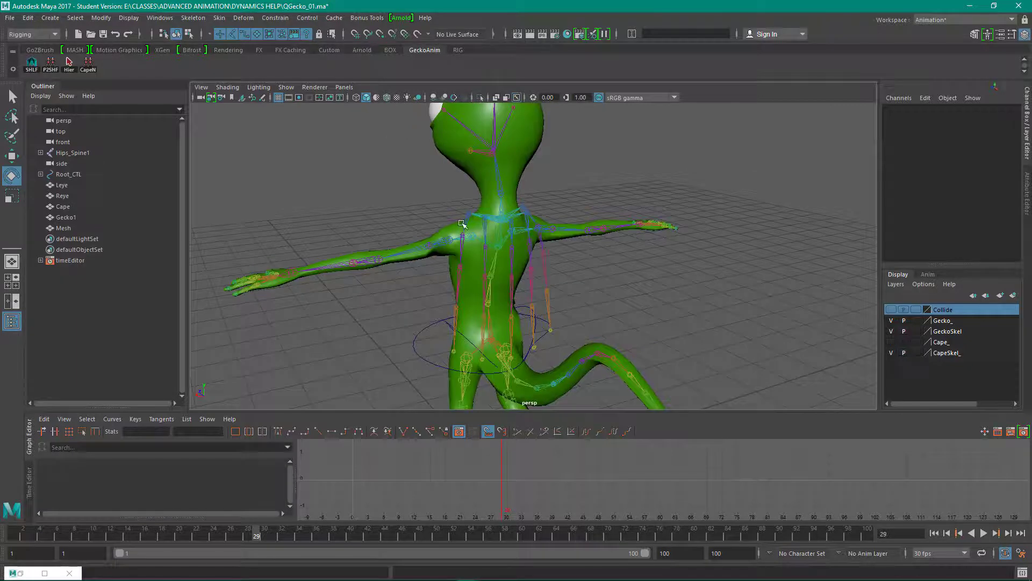
Step: Select the cape root joints Cape_B1 through Cape_F1 together, undoing the accidental additions of the gecko mesh and Spine6
left_click(462, 224)
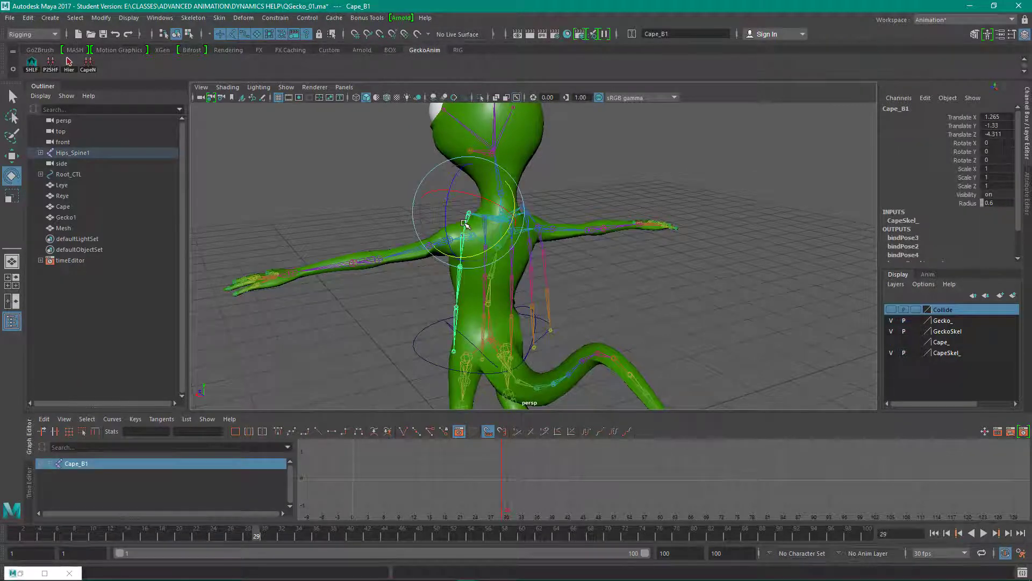
key("q")
left_click(484, 226, "shift")
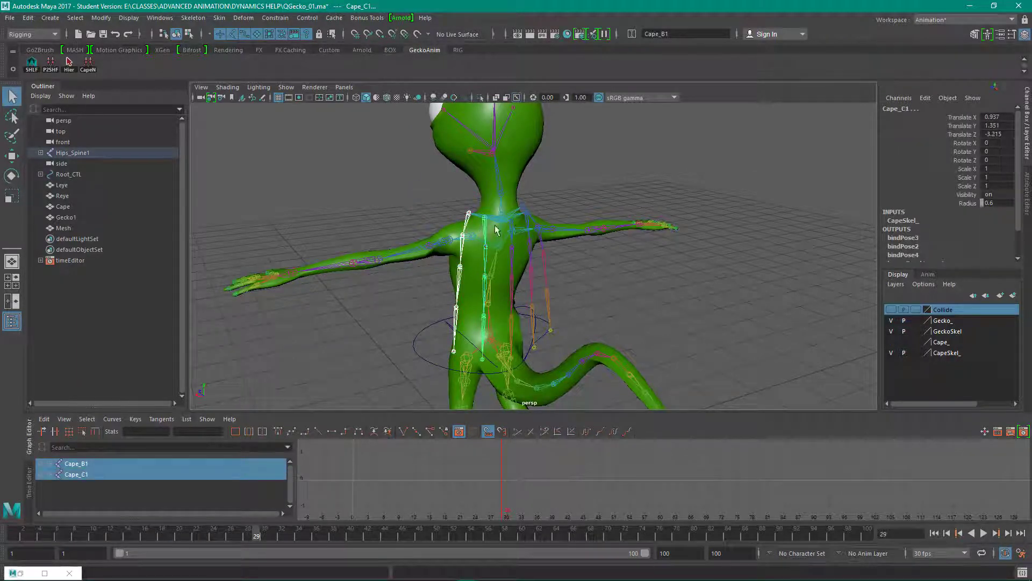
left_click(513, 228, "shift")
left_click(528, 224, "shift")
left_click_drag(529, 225, 607, 237, "alt")
left_click(594, 213, "shift")
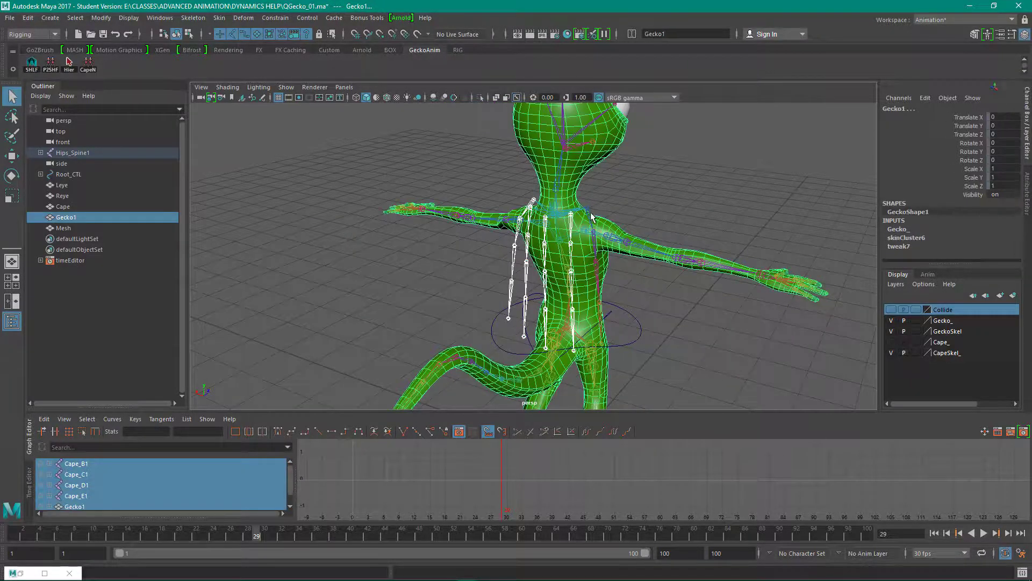
left_click(567, 169, "shift")
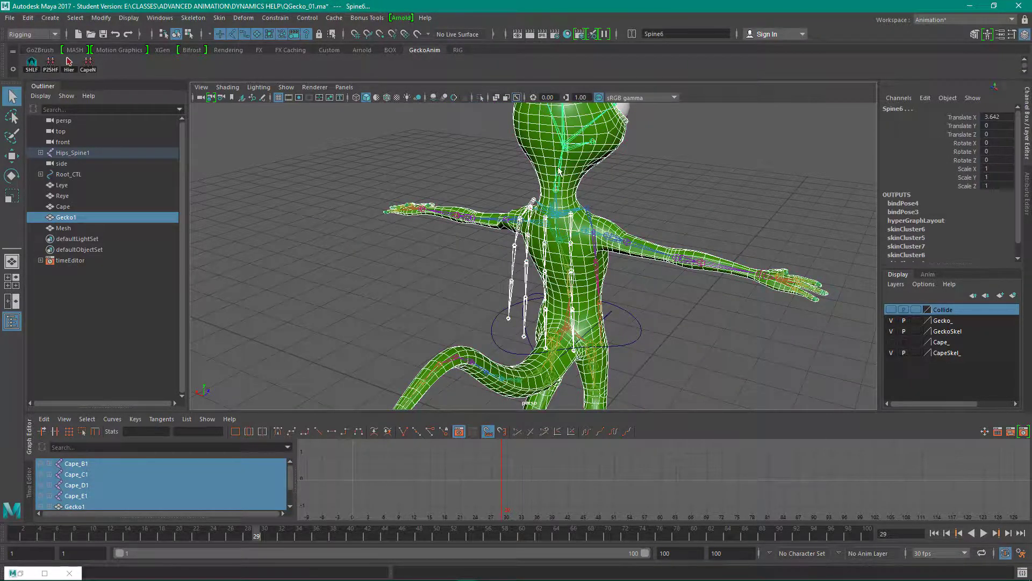
key("ctrl+z")
key("ctrl+z")
left_click(591, 217, "shift")
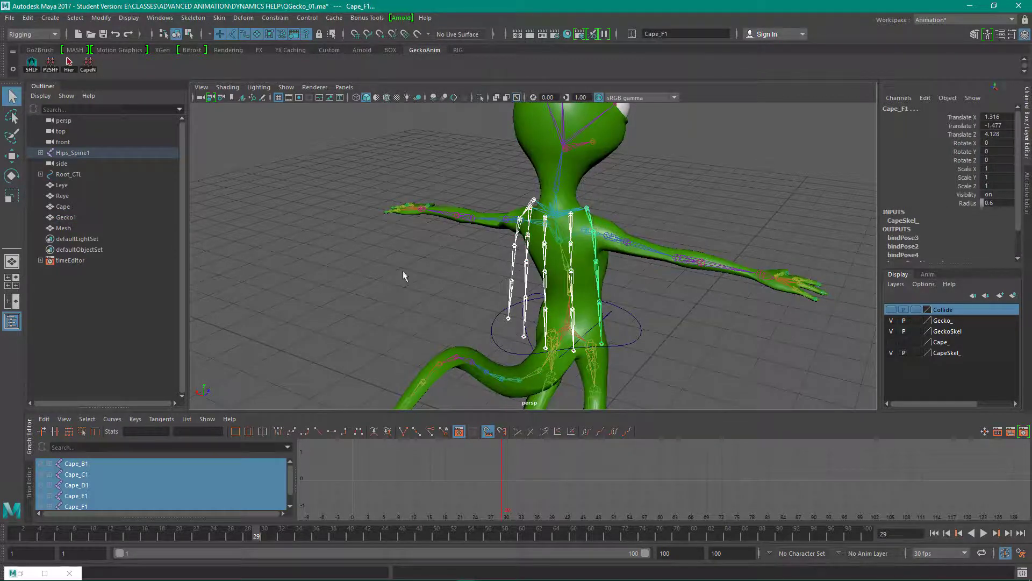
Step: Select the full hierarchies of the cape root joints, save their pose to the shelf as CapeN, and delete the old CapeN pose
left_click_drag(315, 295, 418, 296, "alt")
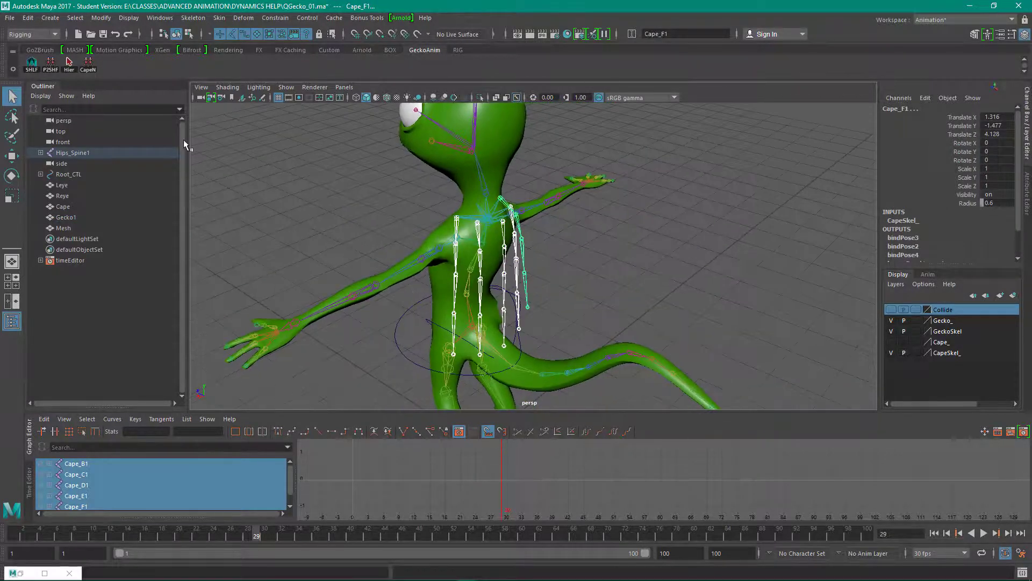
left_click(69, 65)
left_click_drag(230, 155, 245, 154, "alt")
left_click(50, 63)
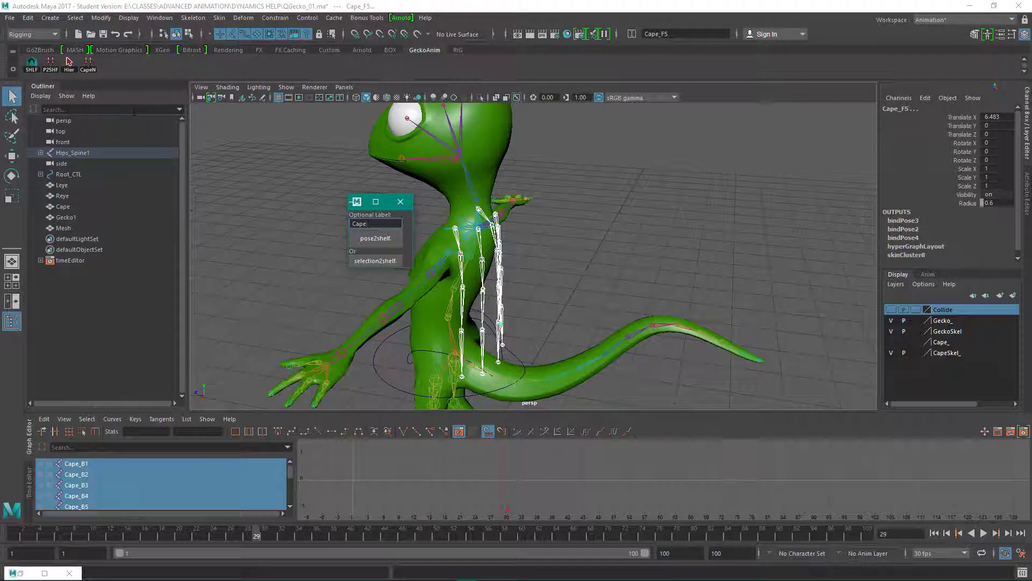
type("CapeN")
left_click(375, 238)
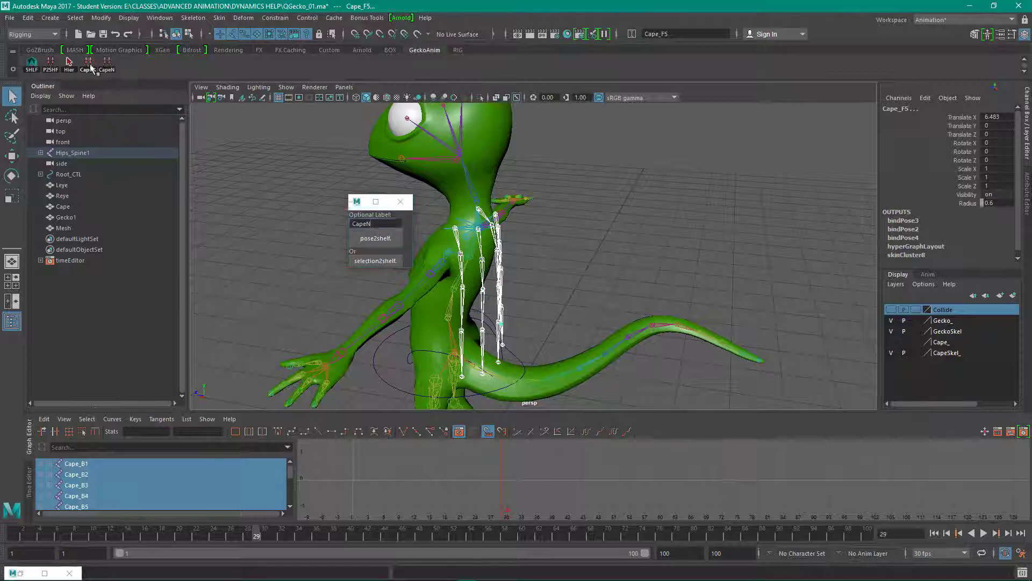
right_click(89, 63)
left_click(111, 106)
Step: Select the whole tail joint chain from Tail1, save its pose to the shelf as TailN, and close the pose window
left_click(494, 379)
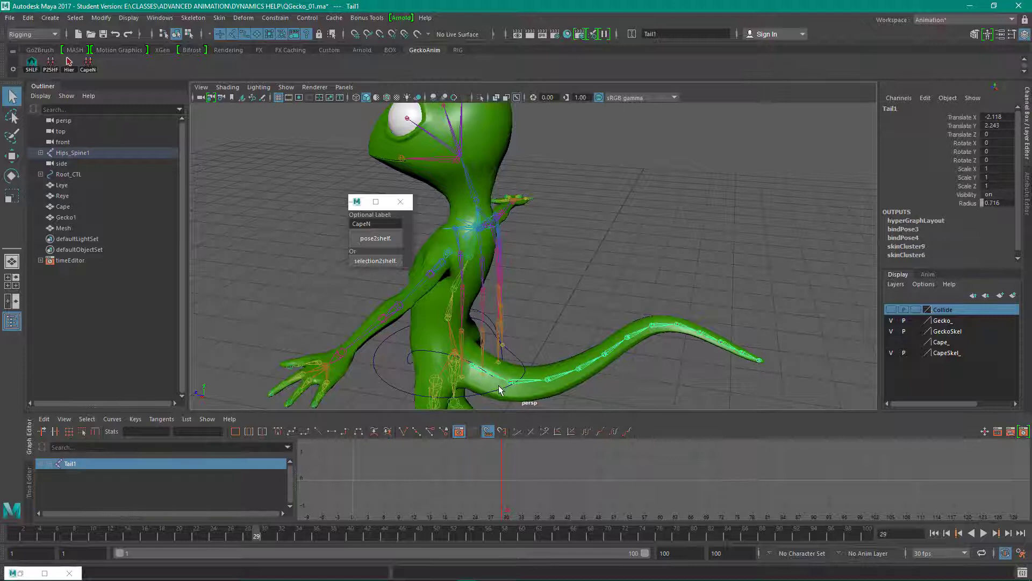
left_click(68, 62)
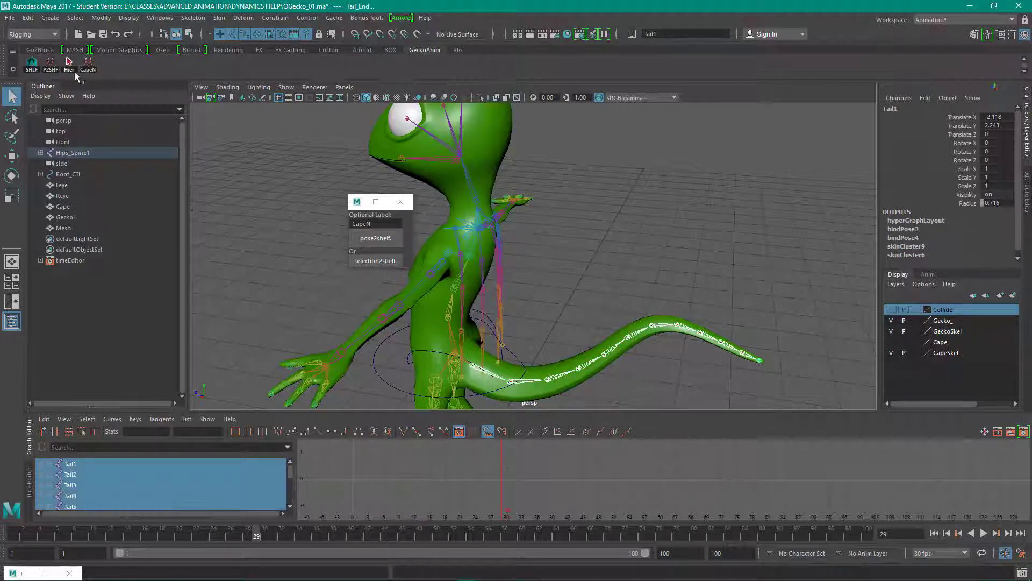
left_click(389, 224)
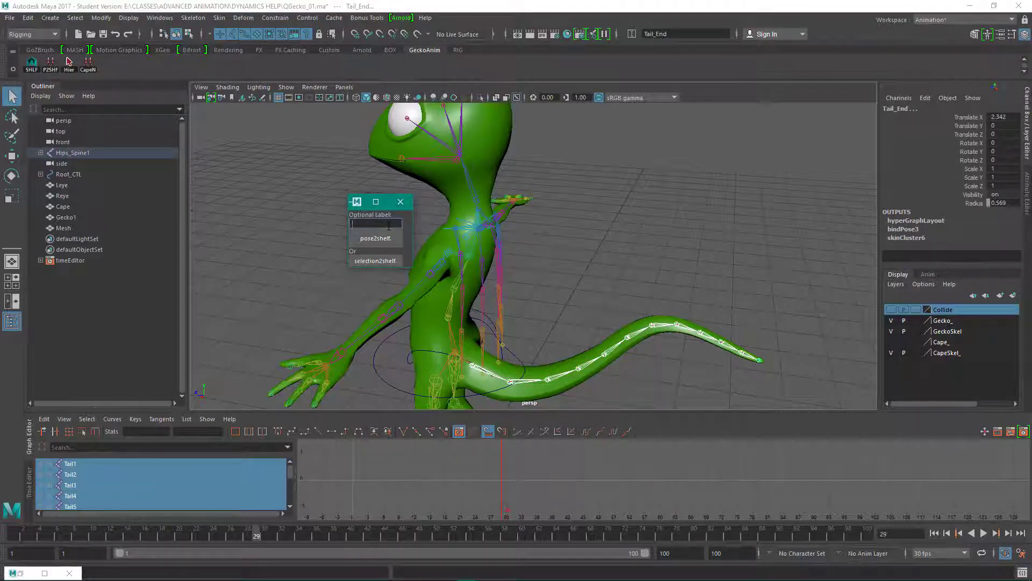
type("TailBN")
left_click(375, 238)
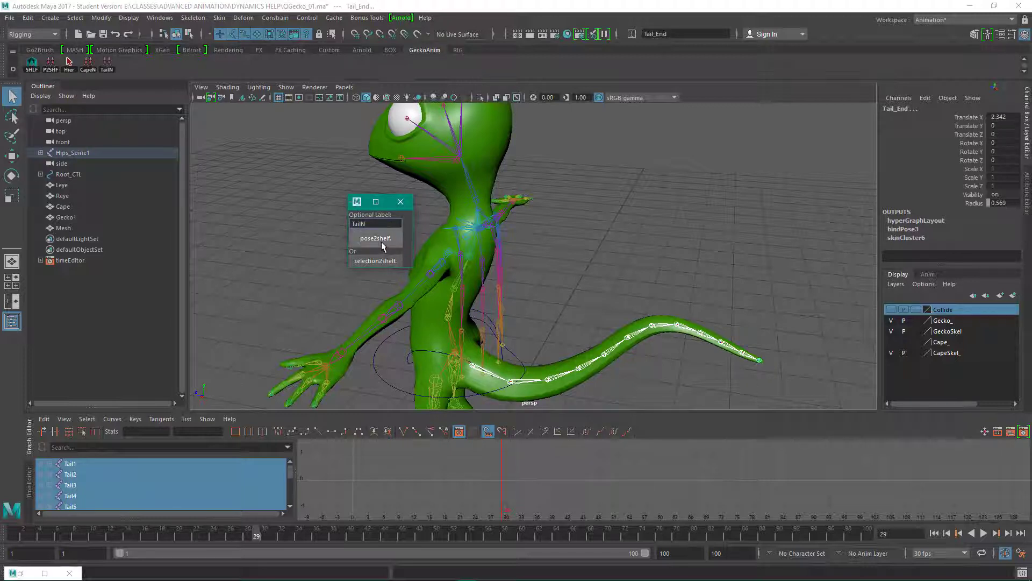
left_click(401, 203)
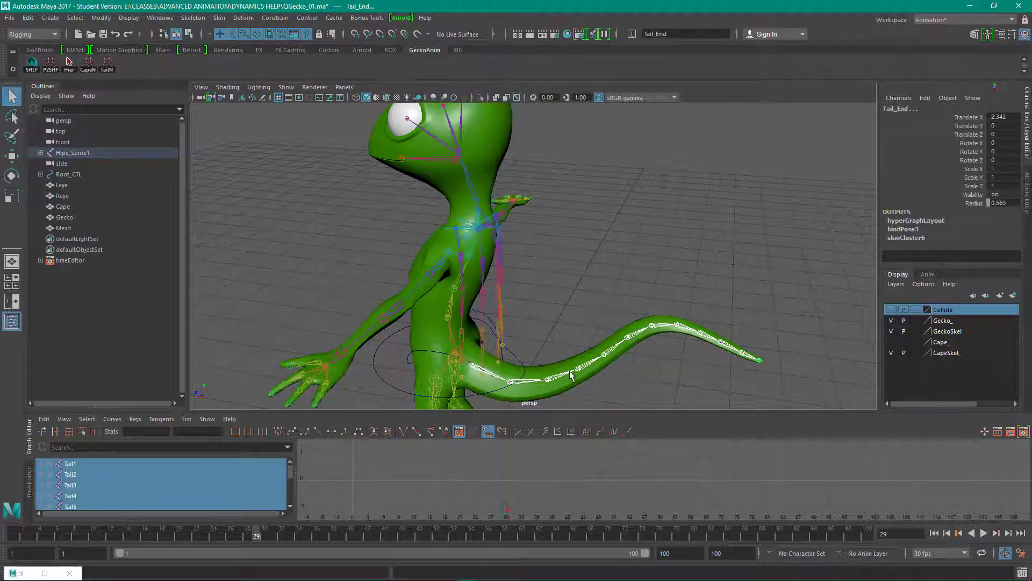
Step: Rotate all tail joints about 38 degrees on X and the joints Cape_D2 and Cape_C2 about 38 degrees on Z
key("e")
left_click_drag(766, 317, 729, 317)
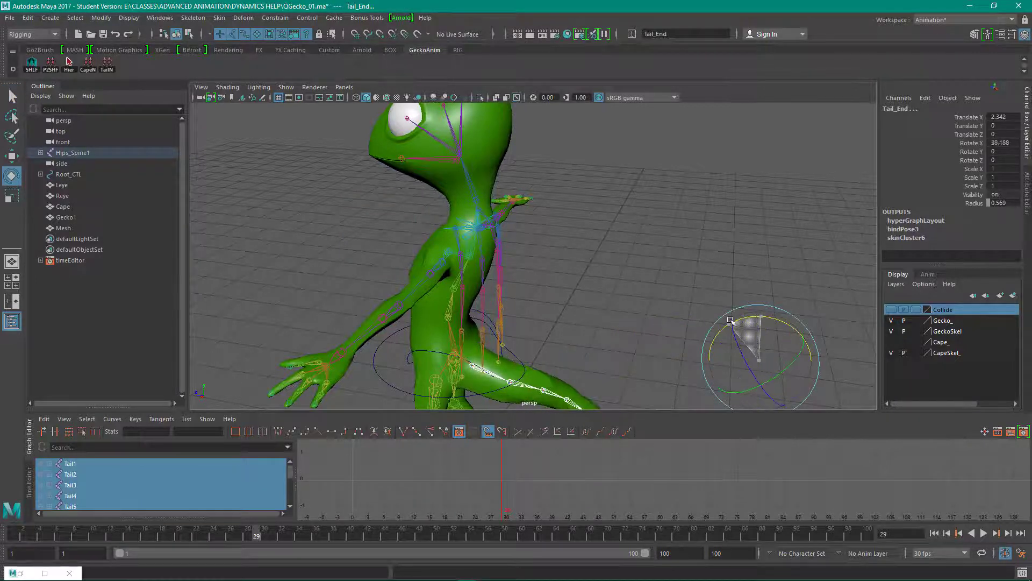
left_click(457, 266)
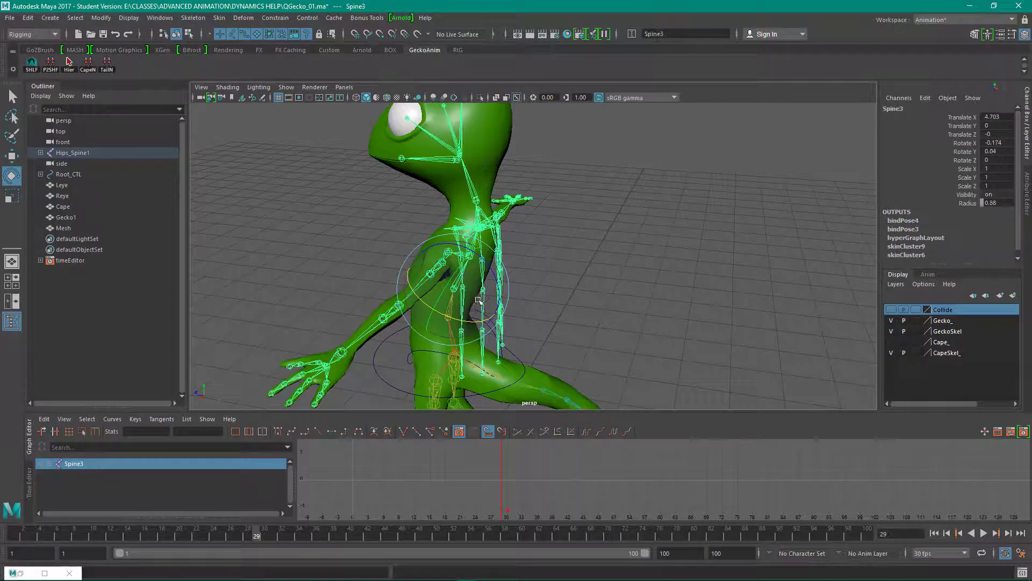
left_click_drag(477, 302, 506, 295, "alt")
mouse_move(521, 260)
left_mouse_down()
mouse_move(494, 267)
mouse_move(527, 268)
mouse_move(533, 252)
left_mouse_up()
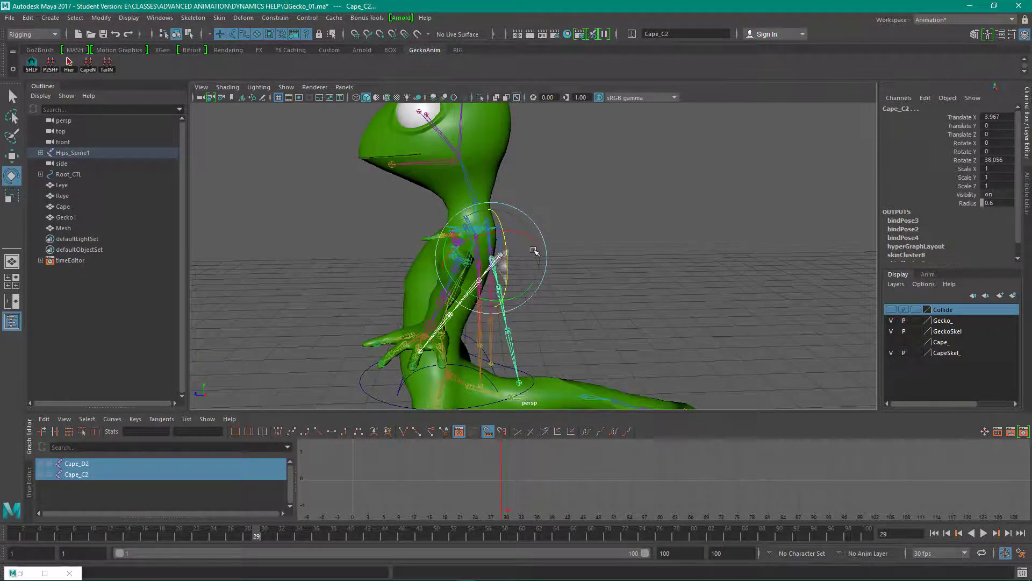
right_click_drag(534, 251, 382, 246, "alt")
middle_click_drag(383, 246, 305, 221, "alt")
Step: Apply the saved CapeN and TailN poses to reset the cape and tail joints
left_click(88, 65)
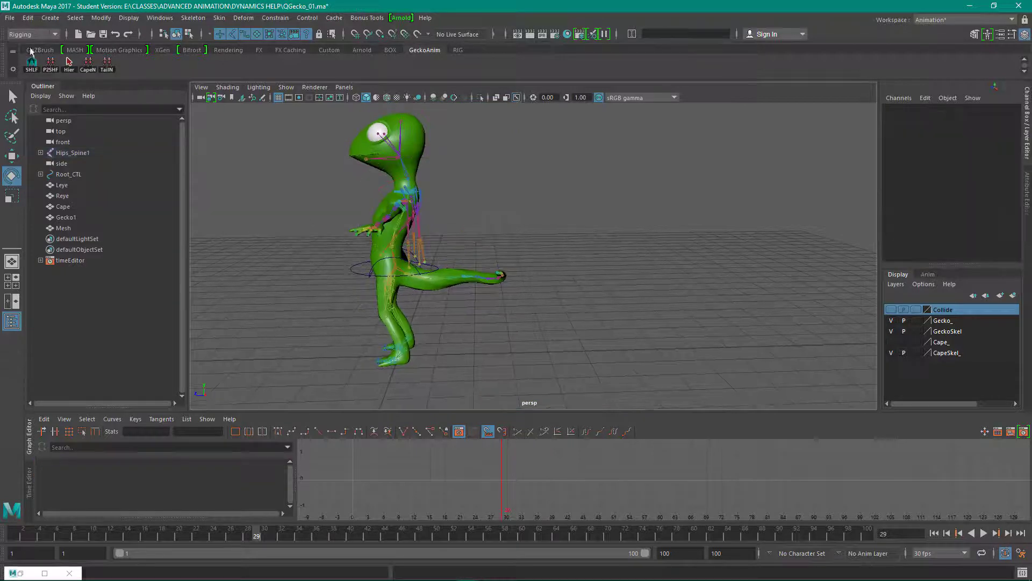
left_click(88, 64)
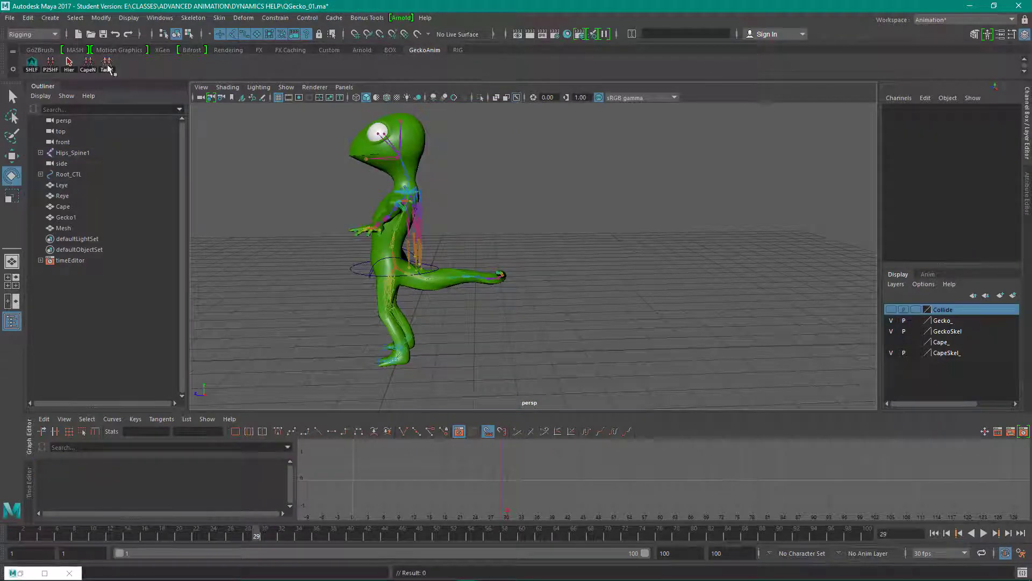
left_click(107, 66)
left_click_drag(558, 322, 585, 300, "alt")
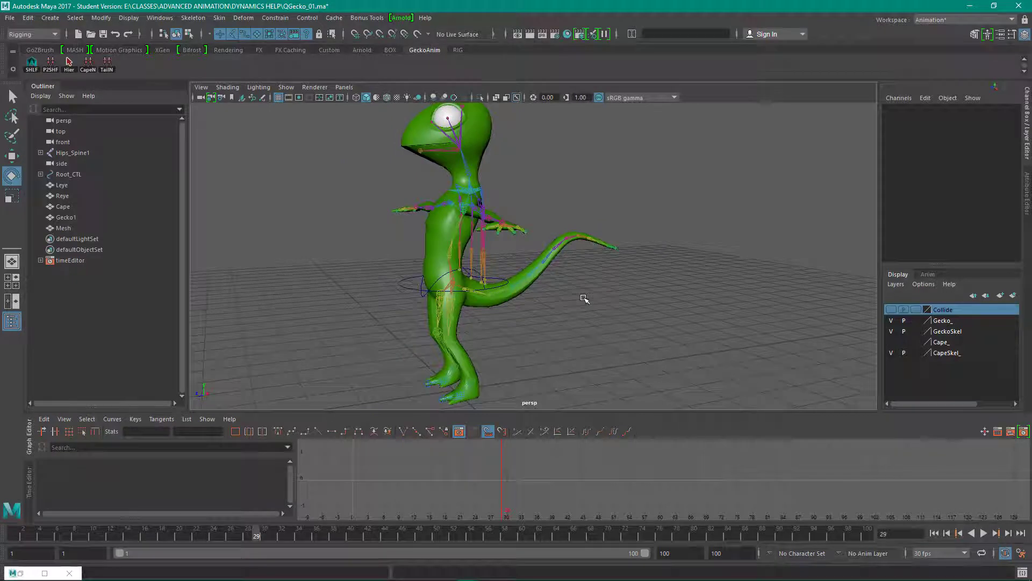
left_click_drag(606, 272, 579, 279, "alt")
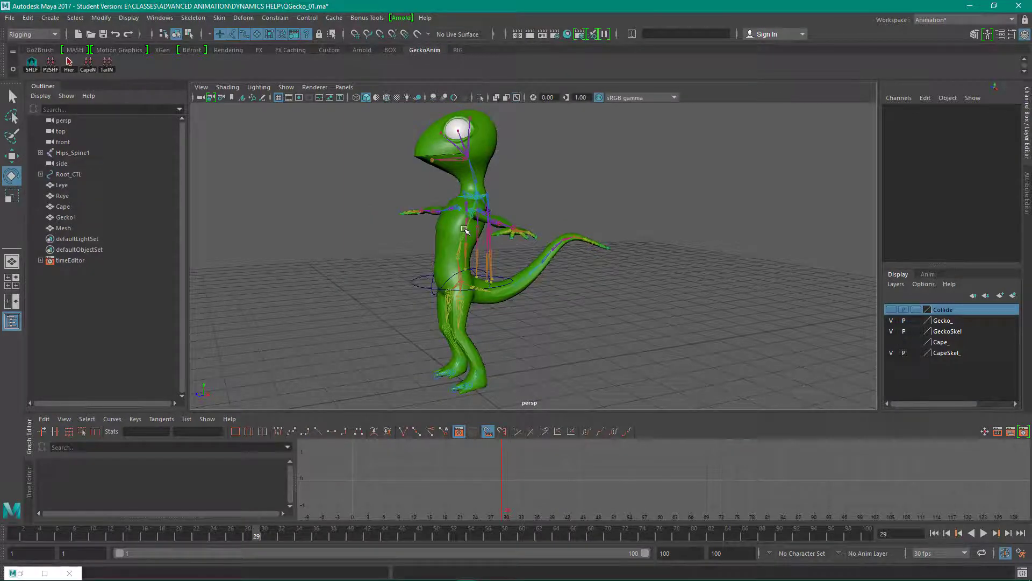
mouse_move(497, 226)
left_mouse_down("alt")
mouse_move(517, 225)
mouse_move(484, 223)
mouse_move(495, 222)
left_mouse_up("alt")
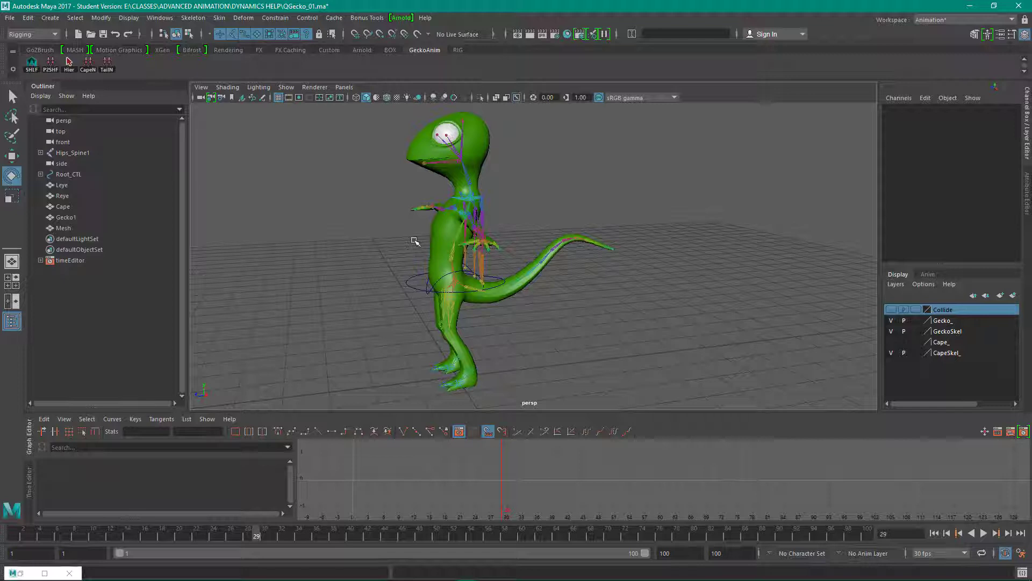
left_click_drag(461, 245, 451, 215, "alt")
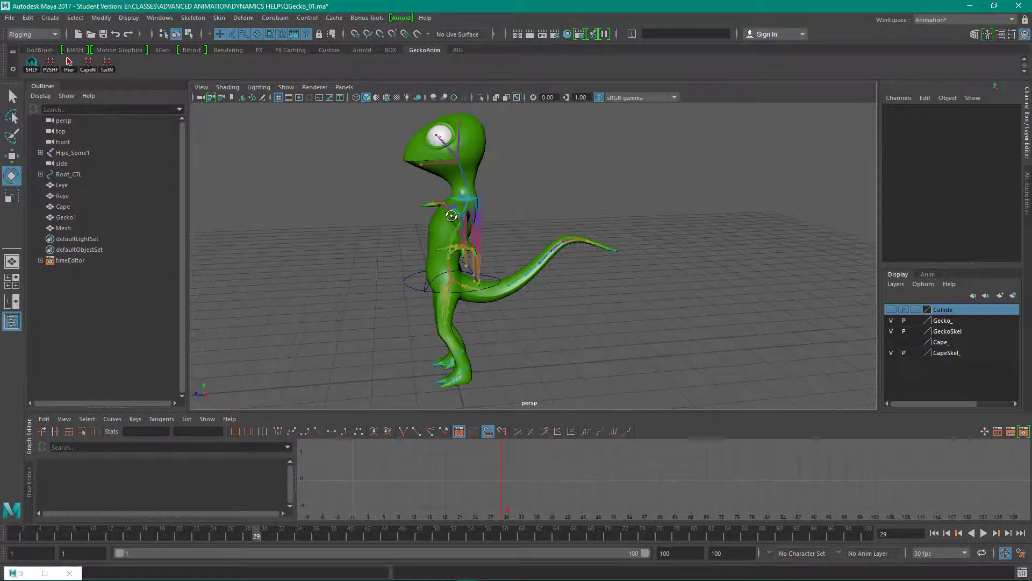
Step: Open the Make Joints Dynamic options from the Bonus Tools rigging commands and close the floating Rigging command list
left_click(462, 50)
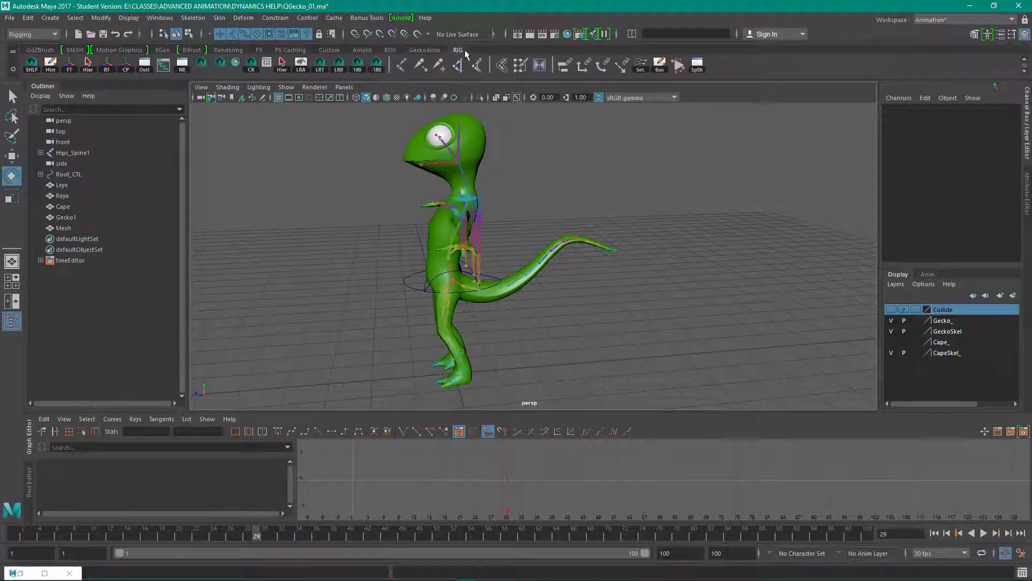
left_click(375, 19)
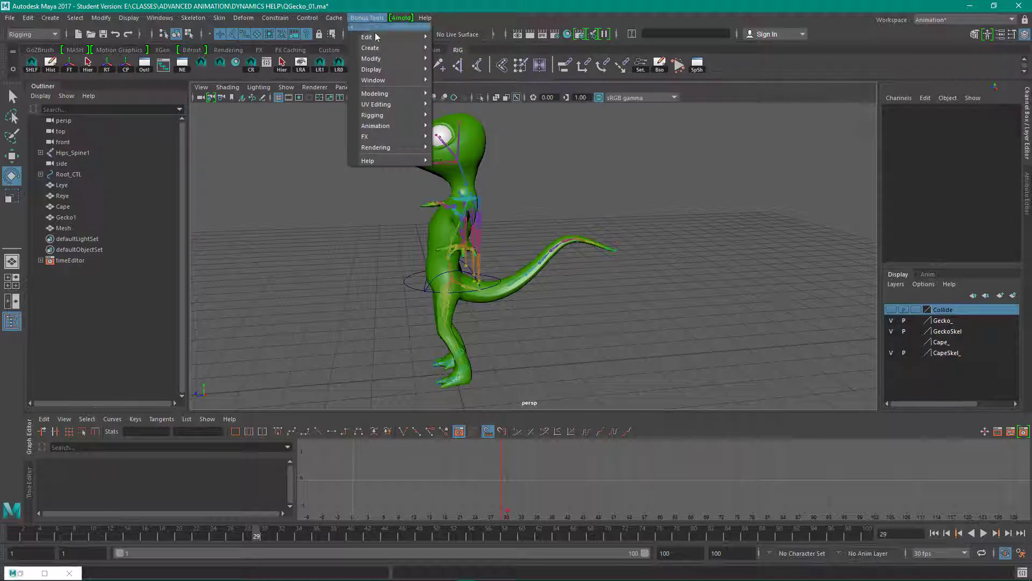
mouse_move(379, 46)
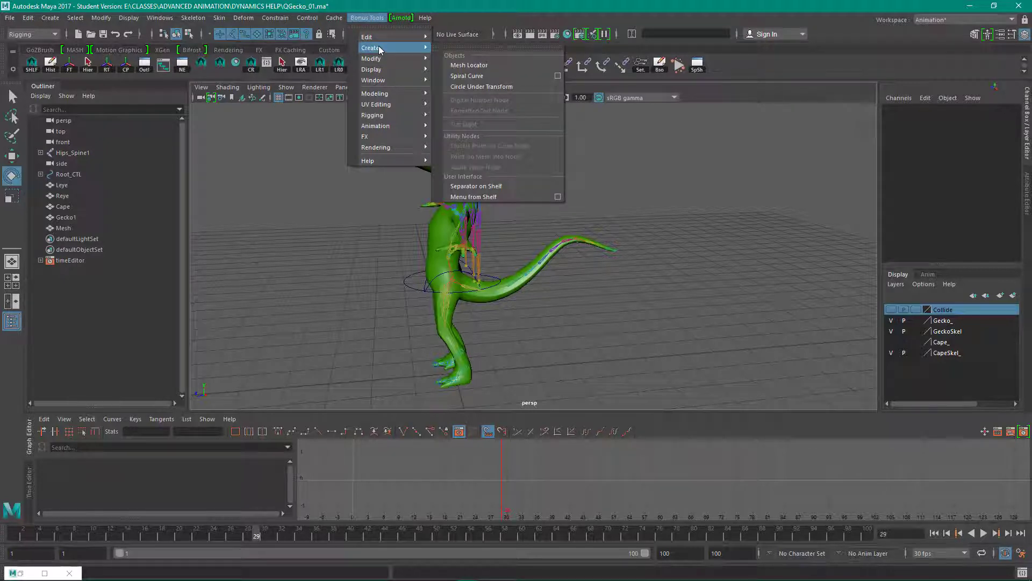
mouse_move(387, 114)
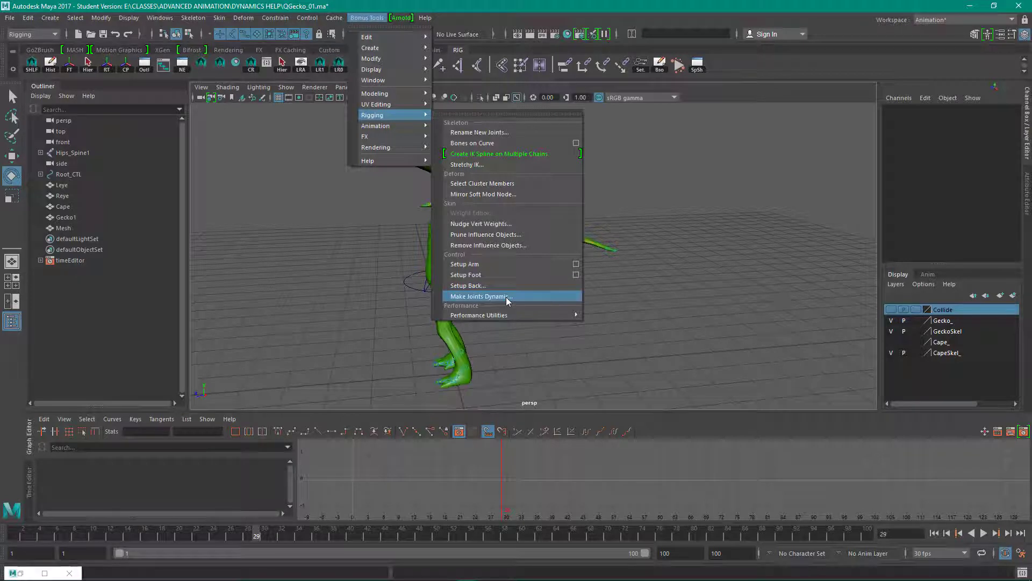
left_click(489, 114)
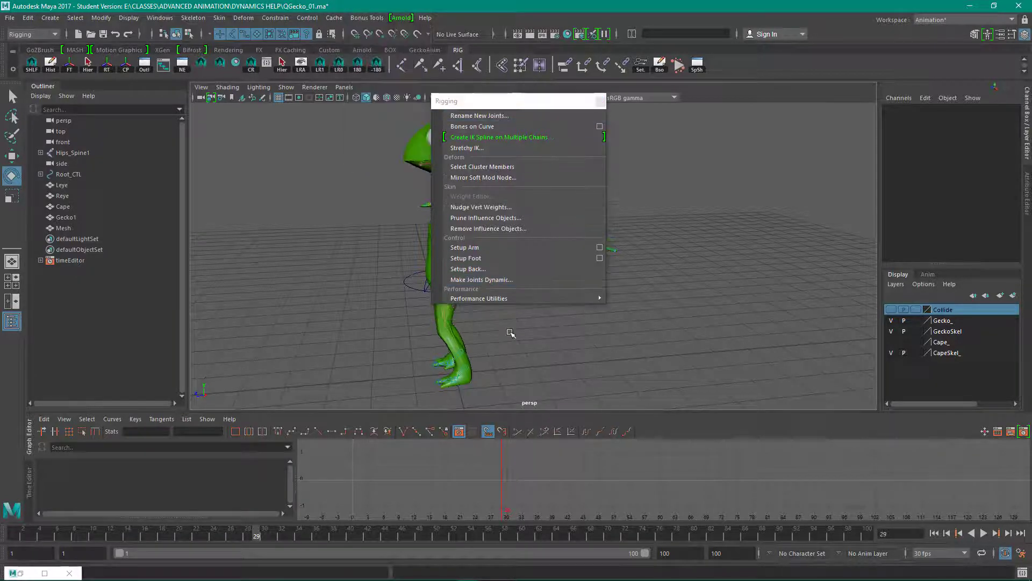
left_click(495, 279)
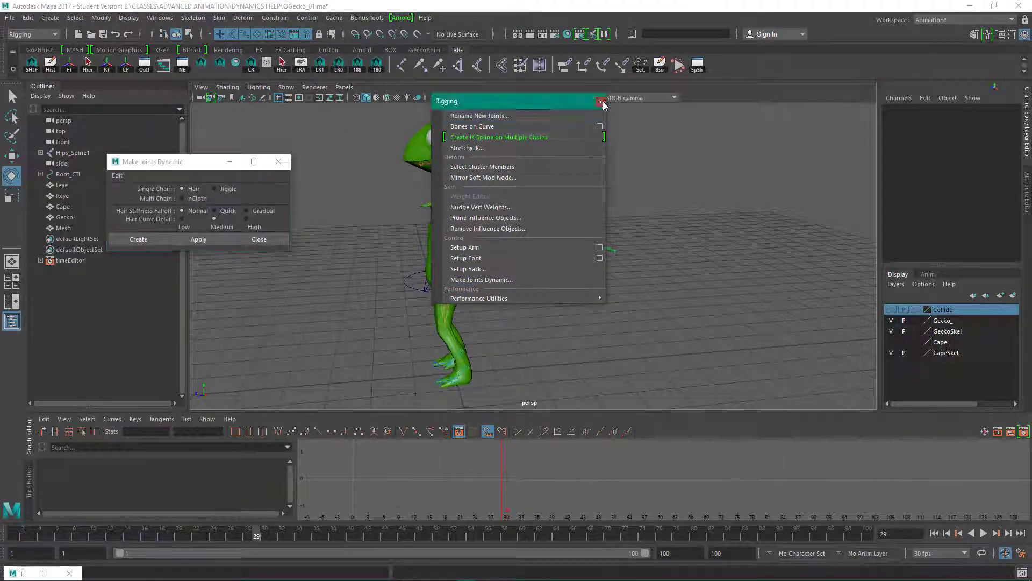
left_click(601, 101)
scroll(343, 320, "down", 2)
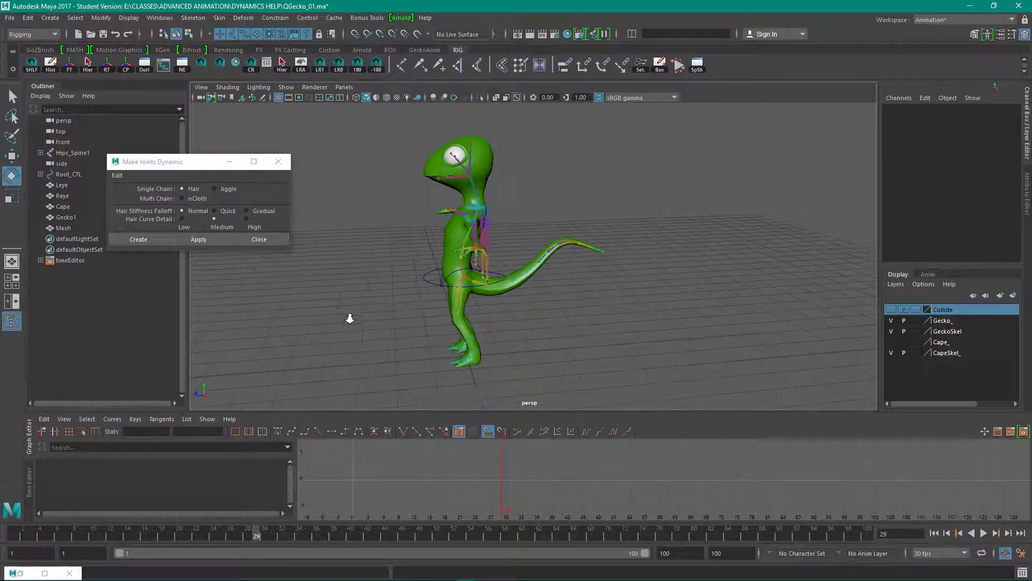
scroll(343, 319, "up", 1)
left_click(114, 176)
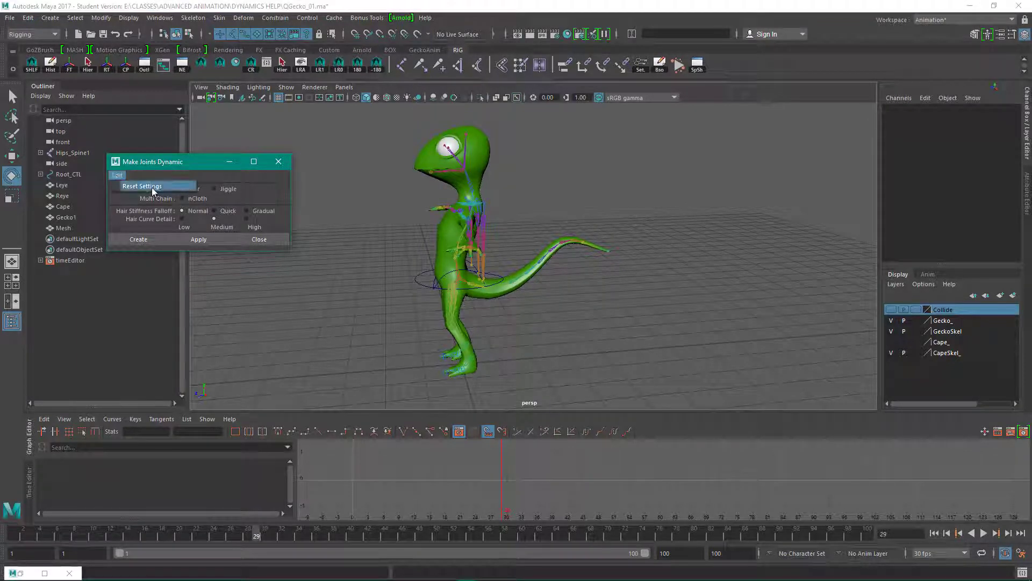
left_click(182, 156)
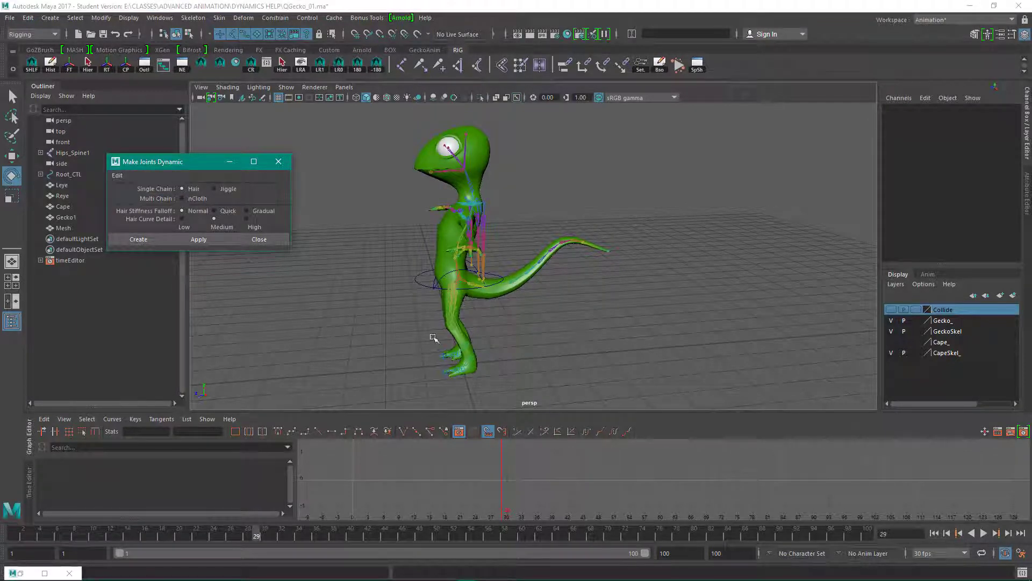
left_click_drag(434, 339, 433, 327, "alt")
middle_click_drag(433, 327, 341, 276, "alt")
right_click_drag(341, 276, 382, 283, "alt")
left_click_drag(383, 282, 371, 263, "alt")
middle_click_drag(371, 263, 420, 285, "alt")
right_click_drag(420, 285, 403, 284, "alt")
left_click_drag(403, 284, 389, 275, "alt")
right_click_drag(388, 275, 377, 272, "alt")
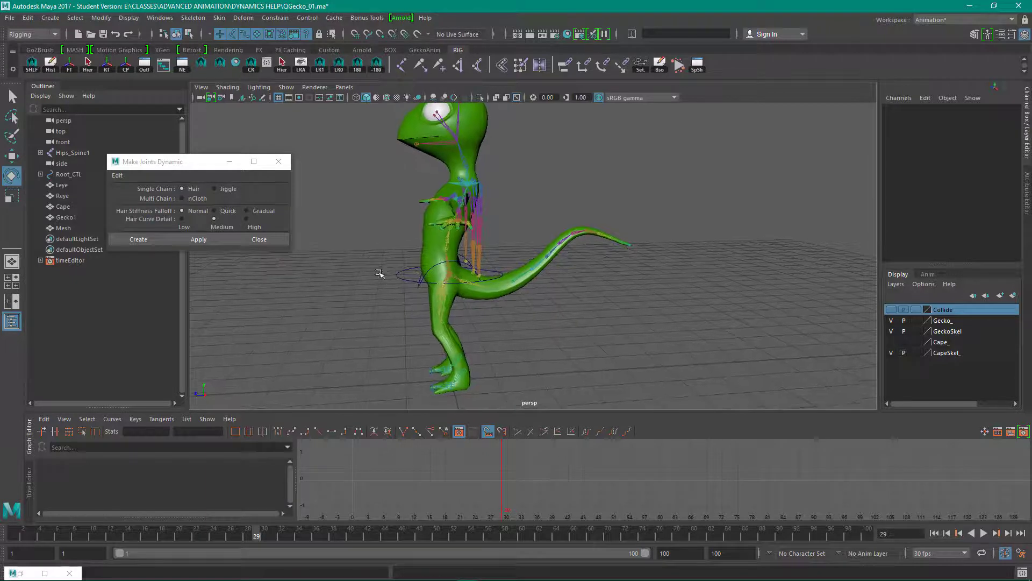
left_click_drag(376, 273, 374, 271, "alt")
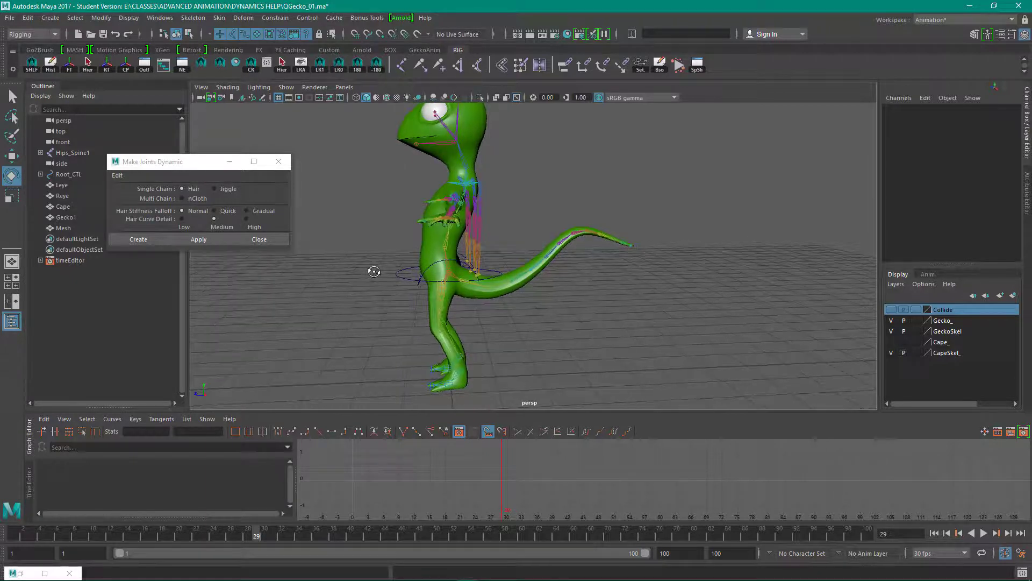
Step: Make the tail chain from Tail1 to Tail_End dynamic as single-chain Hair with Normal stiffness falloff and High curve detail
left_click(475, 285)
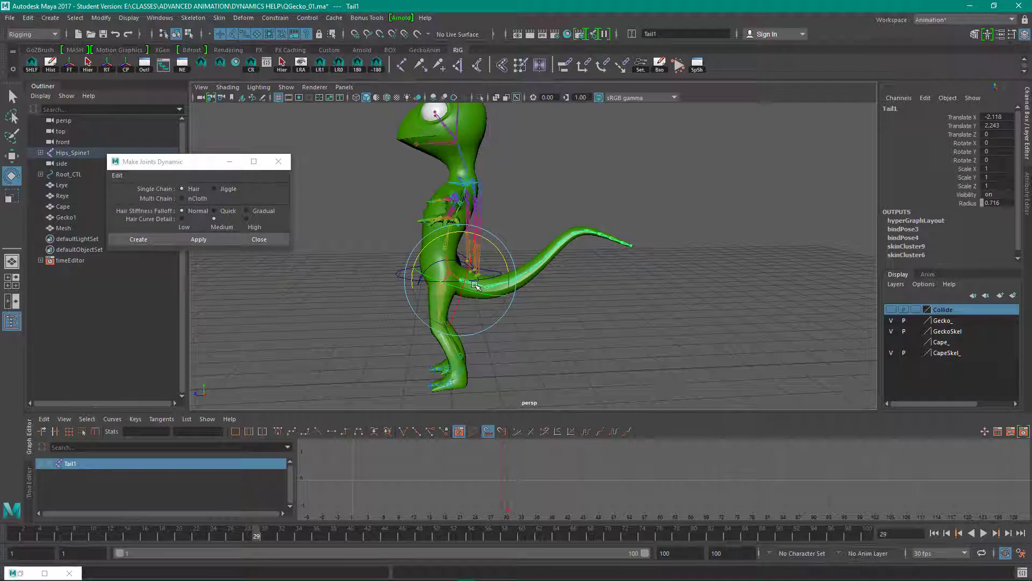
left_click(633, 247, "shift")
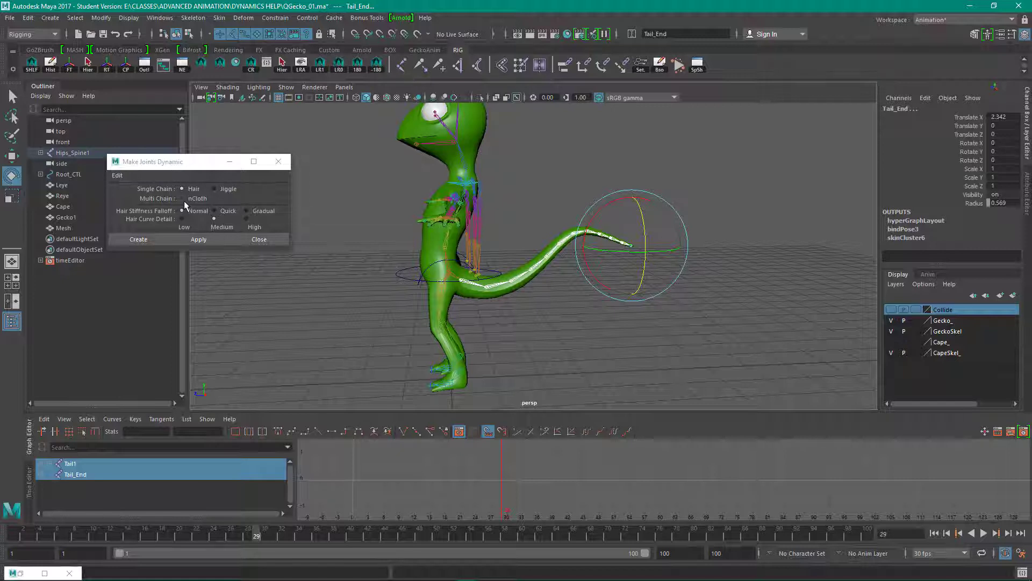
left_click(246, 219)
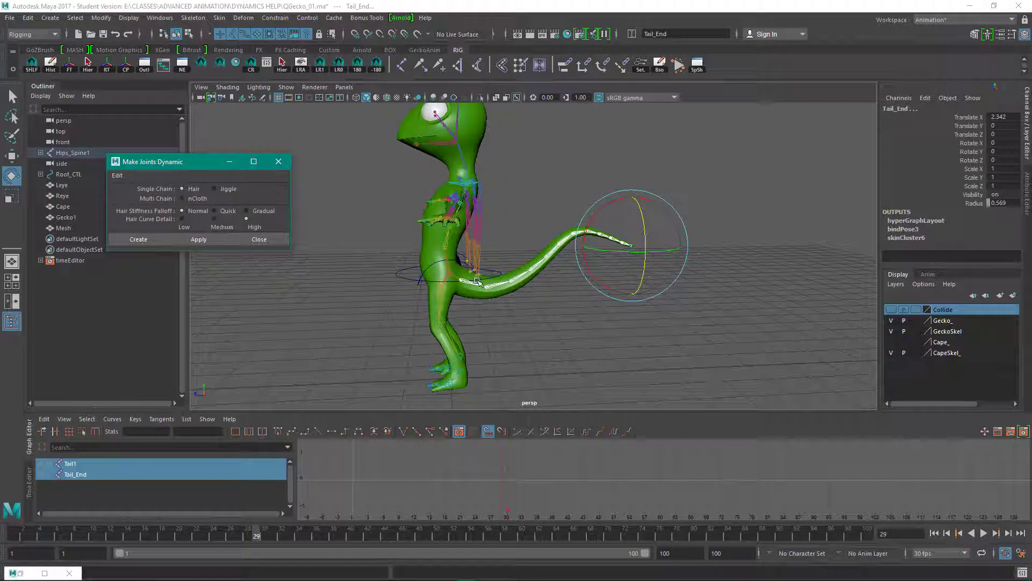
left_click(246, 219)
left_click(141, 240)
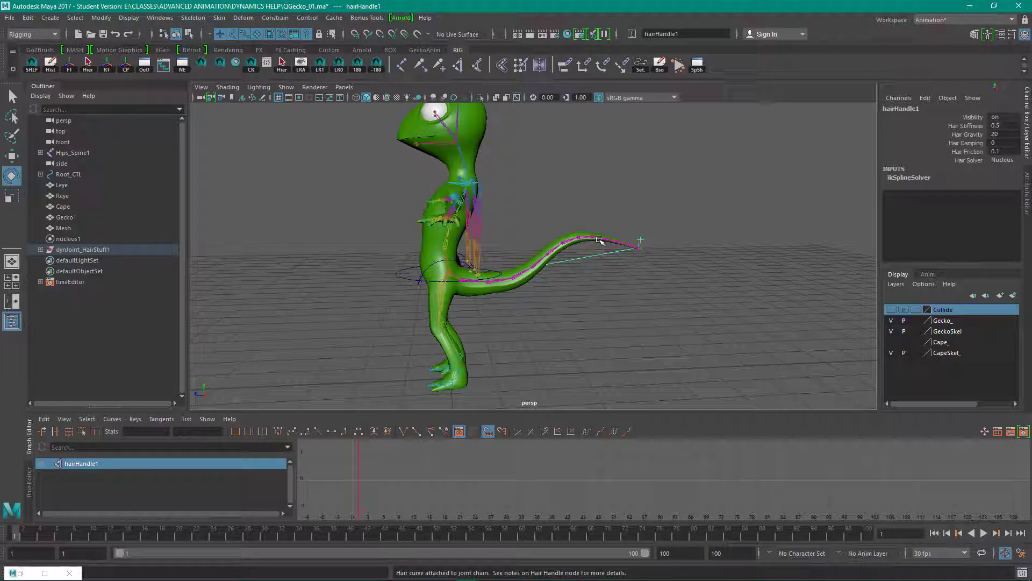
Step: Deselect the tail's hair handle and expand the dynJoint_HairStuff1 group to examine the objects inside it
left_click_drag(632, 224, 657, 245)
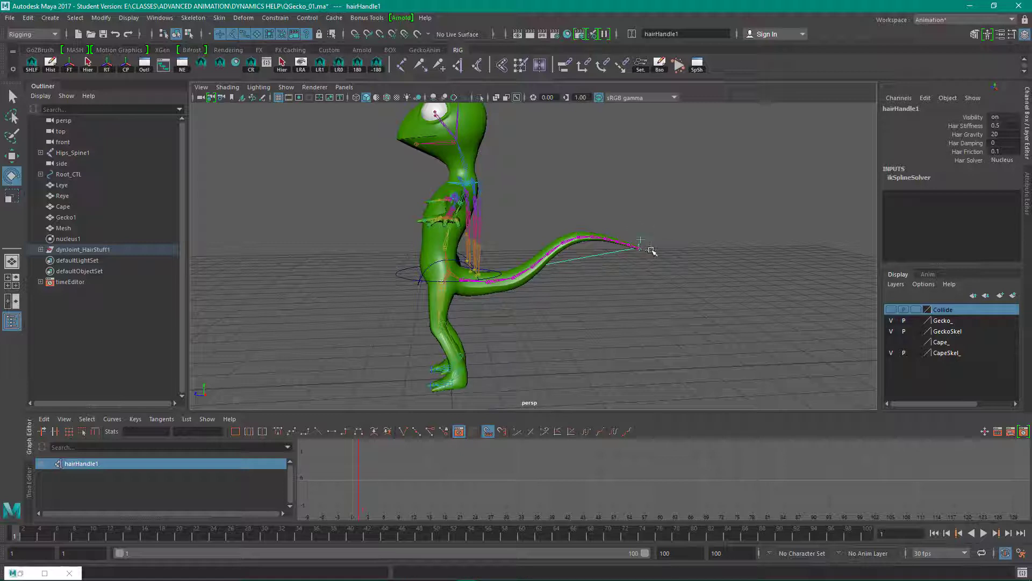
key("w")
left_click(606, 318)
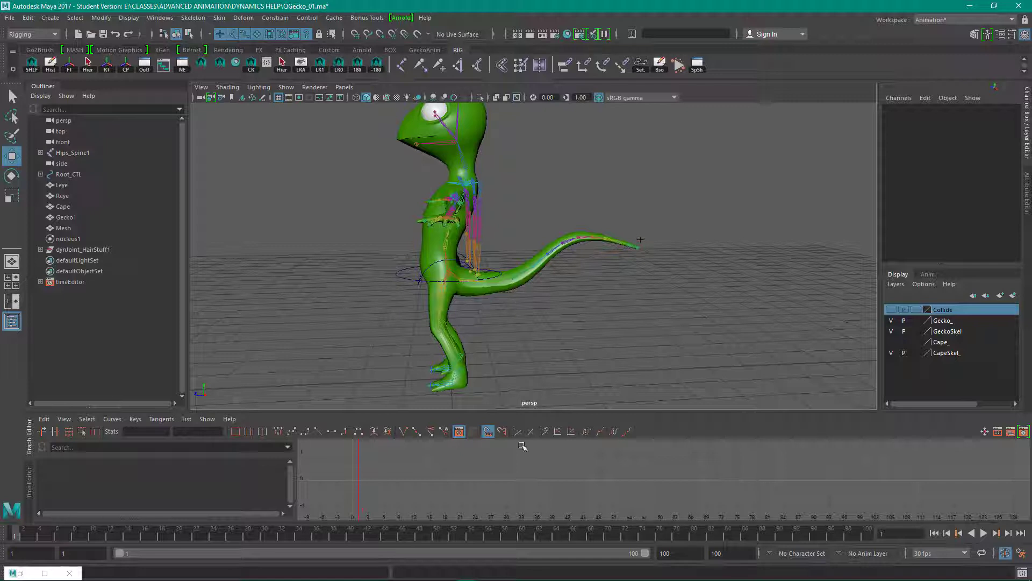
left_click(41, 249)
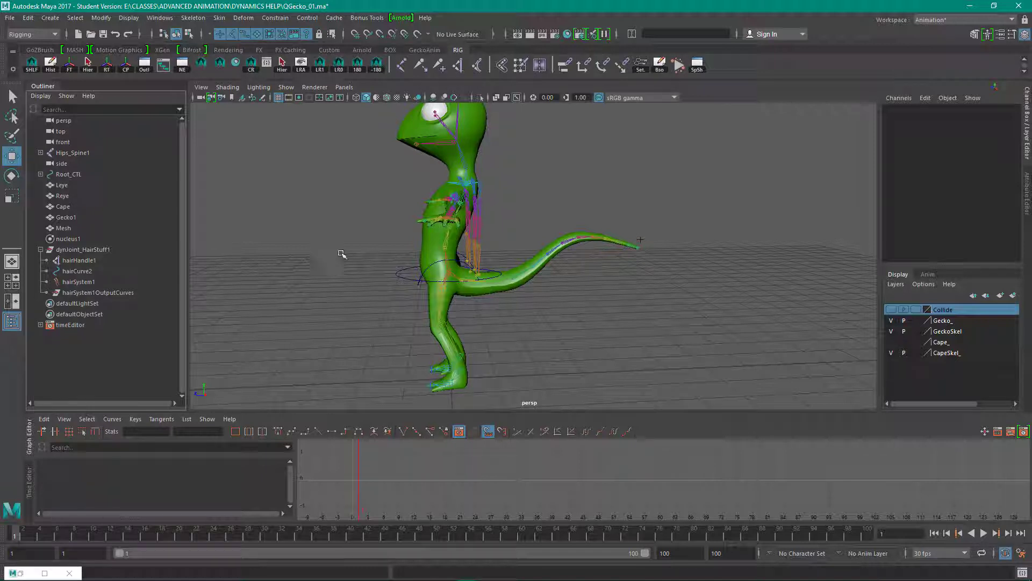
Step: Add the Bonus Tools Make Joints Dynamic rigging command to the RIG shelf
left_click(364, 20)
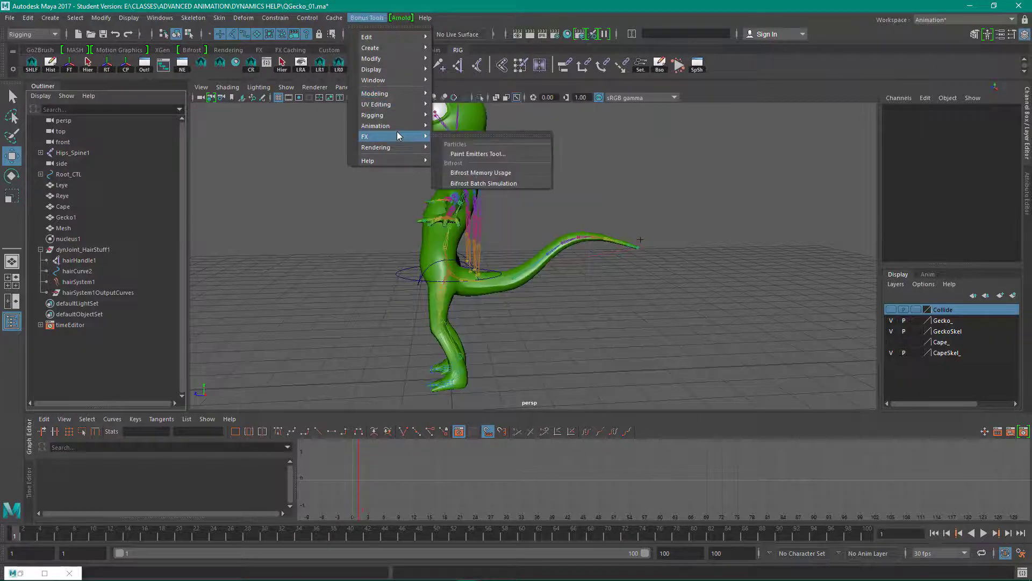
mouse_move(397, 115)
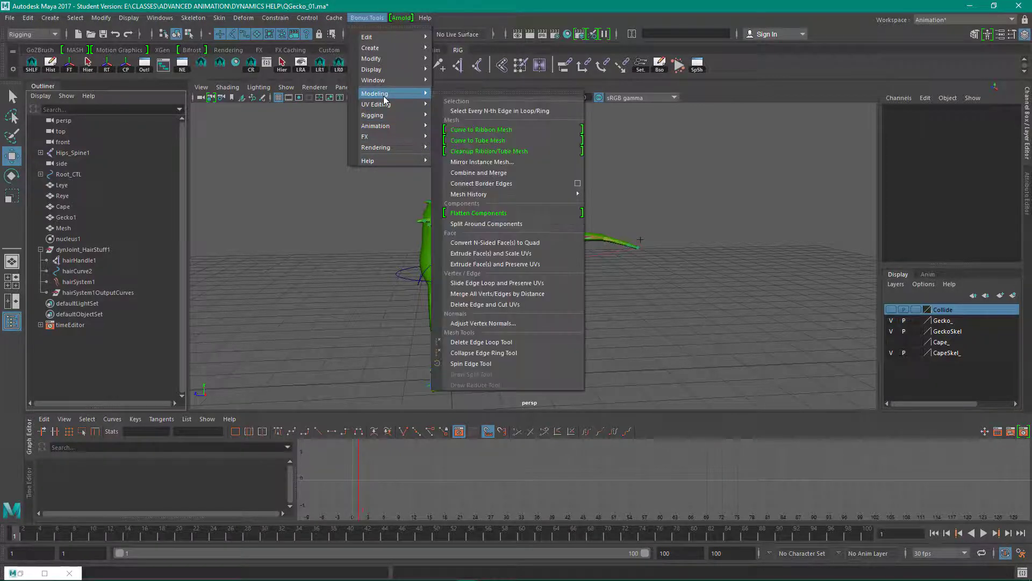
mouse_move(382, 132)
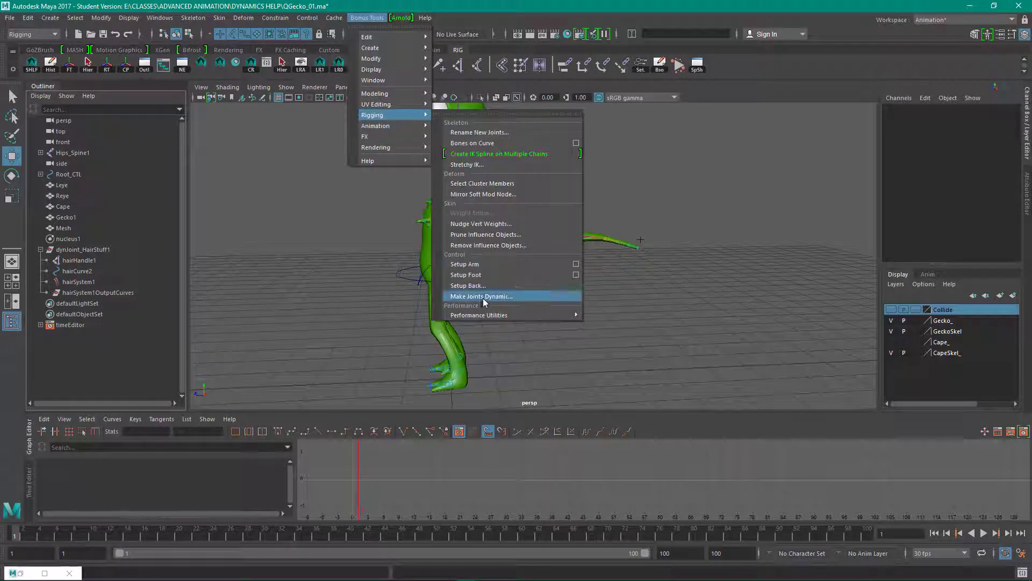
left_click(485, 297, "ctrl+shift")
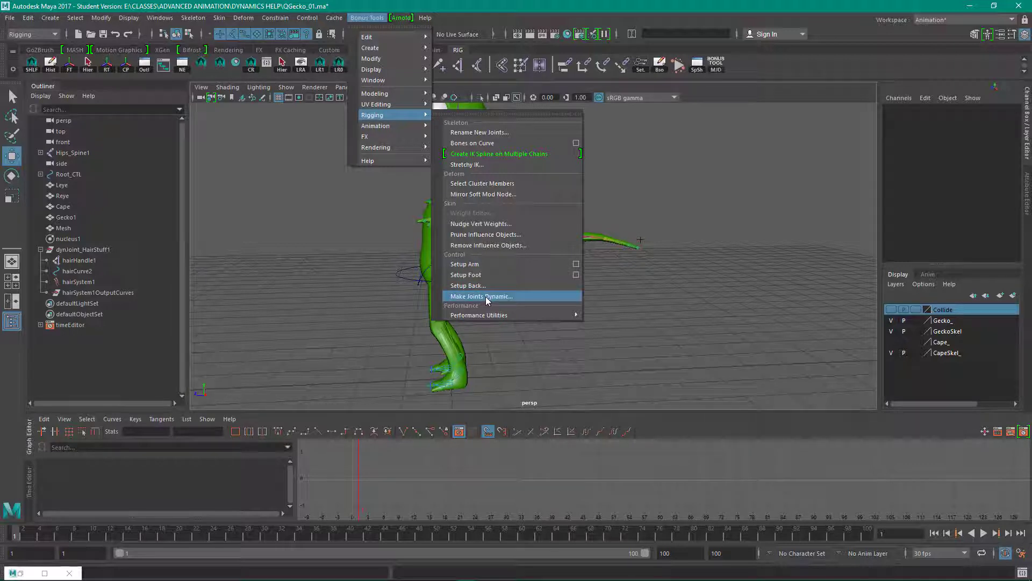
left_click(683, 204)
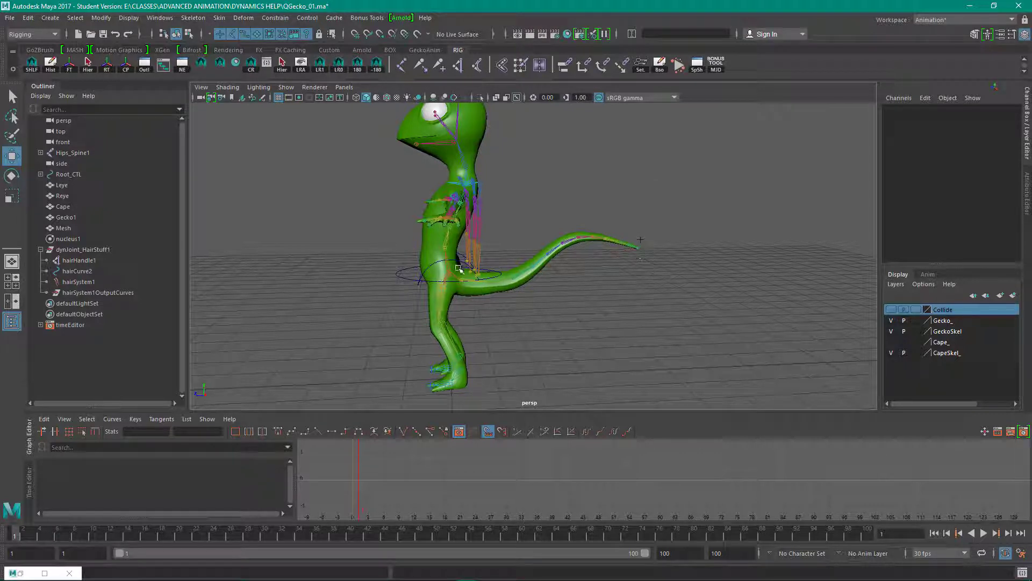
Step: Set the timeline's playback end frame to 10000
left_click(667, 553)
left_click_drag(674, 555, 639, 554)
key("Return")
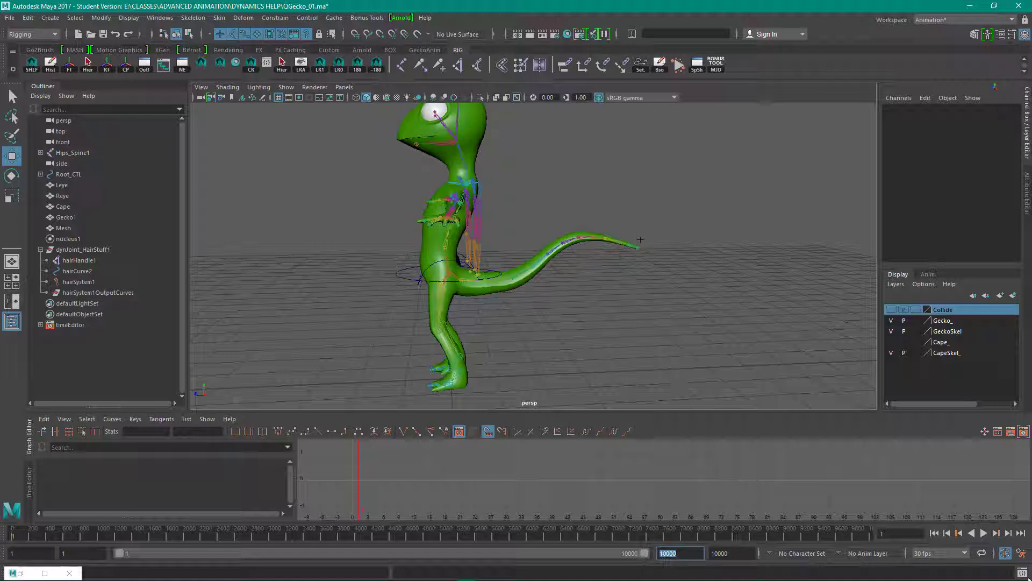
Step: Set the Time Slider's Max Playback Speed to Free and save the preferences
left_click(1022, 553)
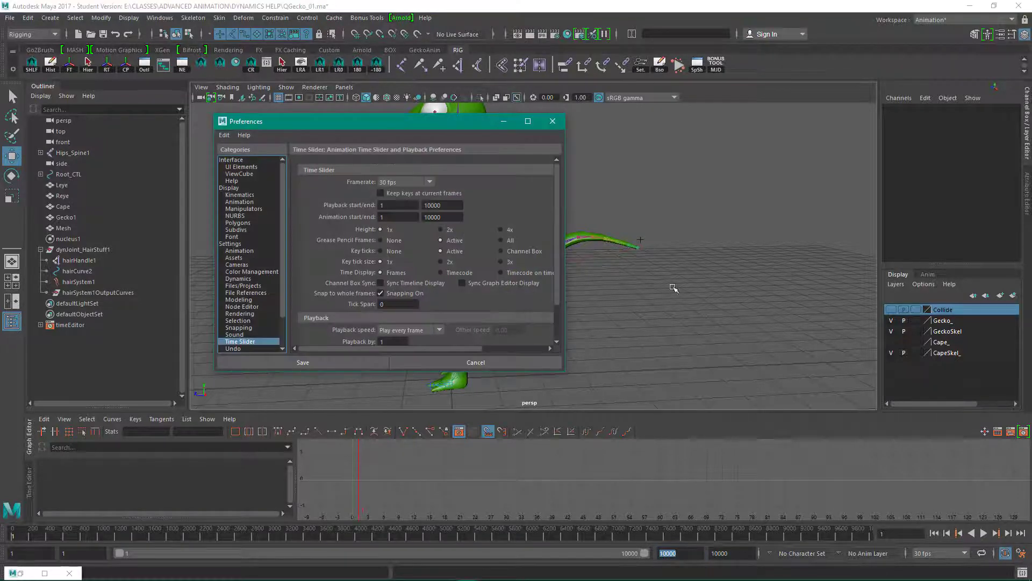
scroll(402, 301, "down", 2)
left_click(405, 321)
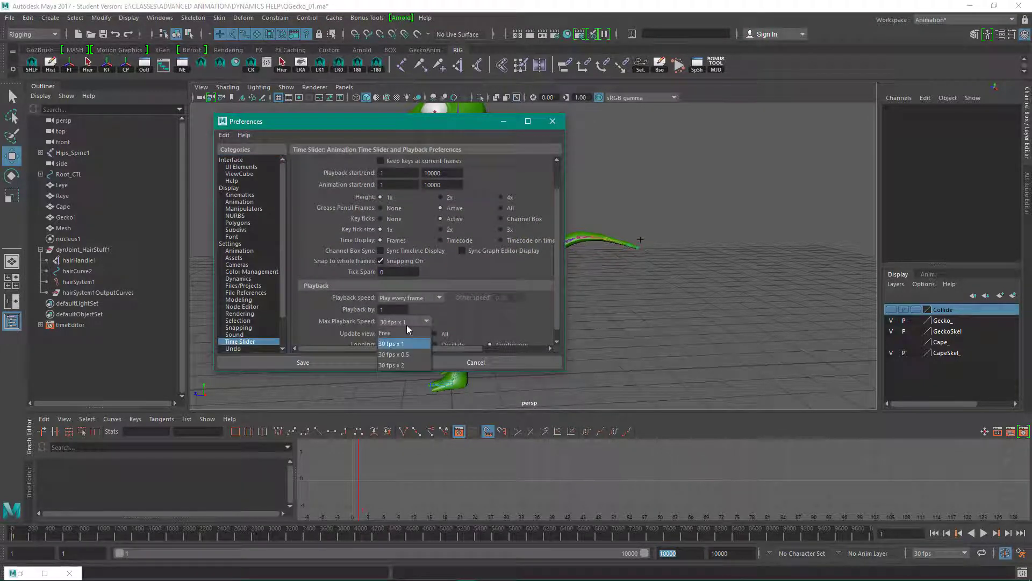
left_click(407, 324)
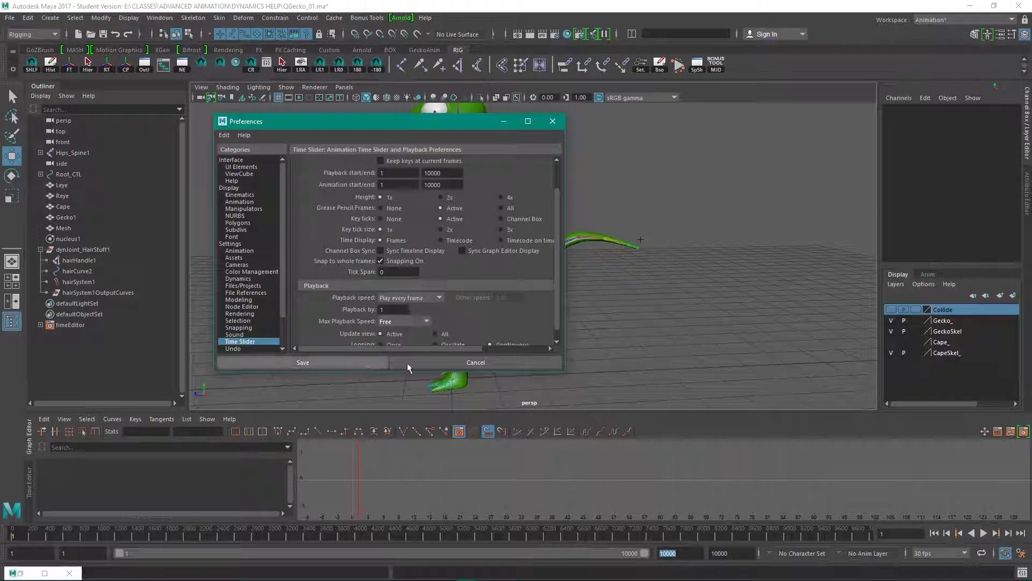
left_click(336, 359)
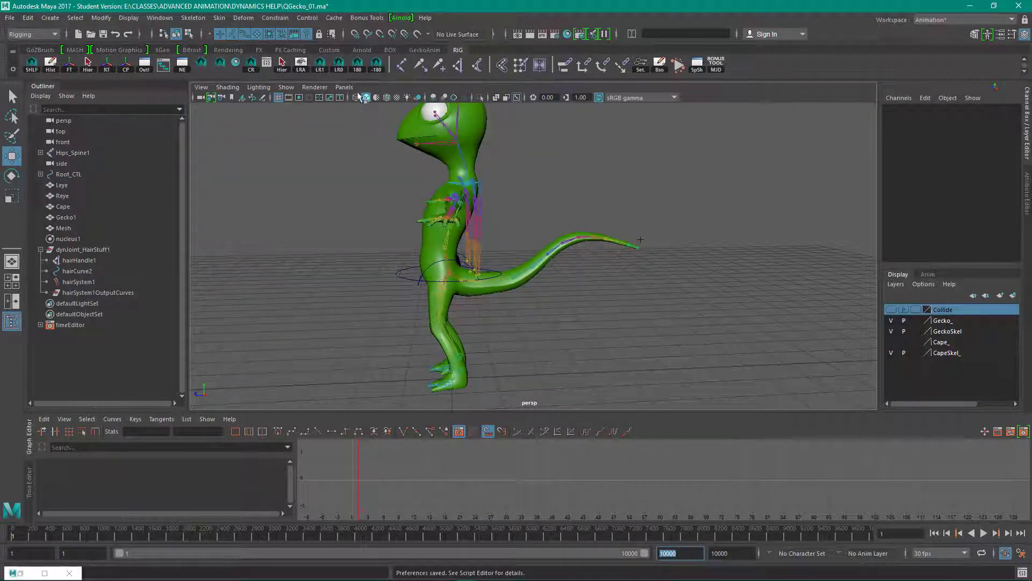
Step: Add the FX menu set's Interactive Playback command to the RIG shelf and delete the older duplicate playback item
left_click(32, 34)
left_click(38, 78)
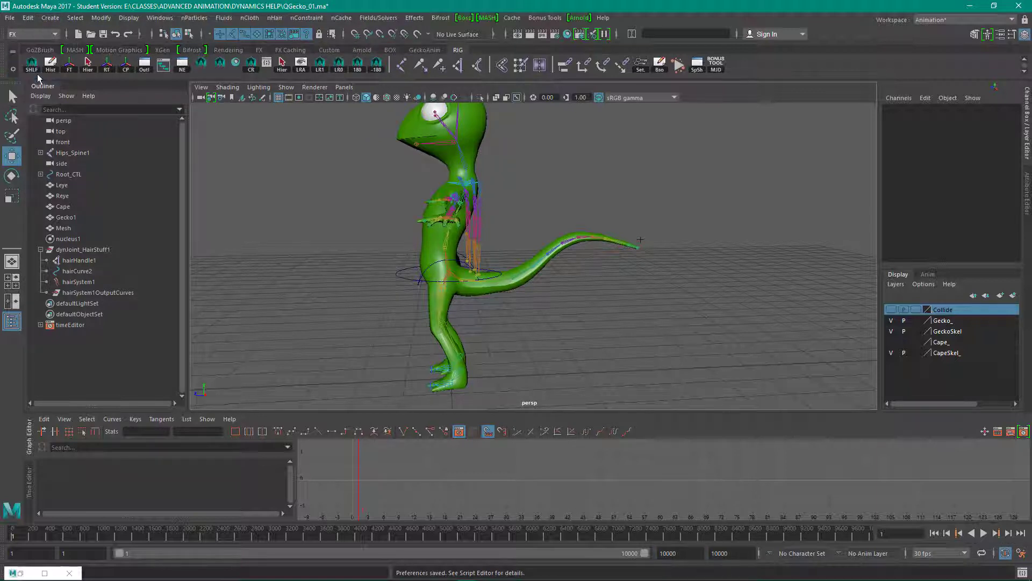
left_click(387, 19)
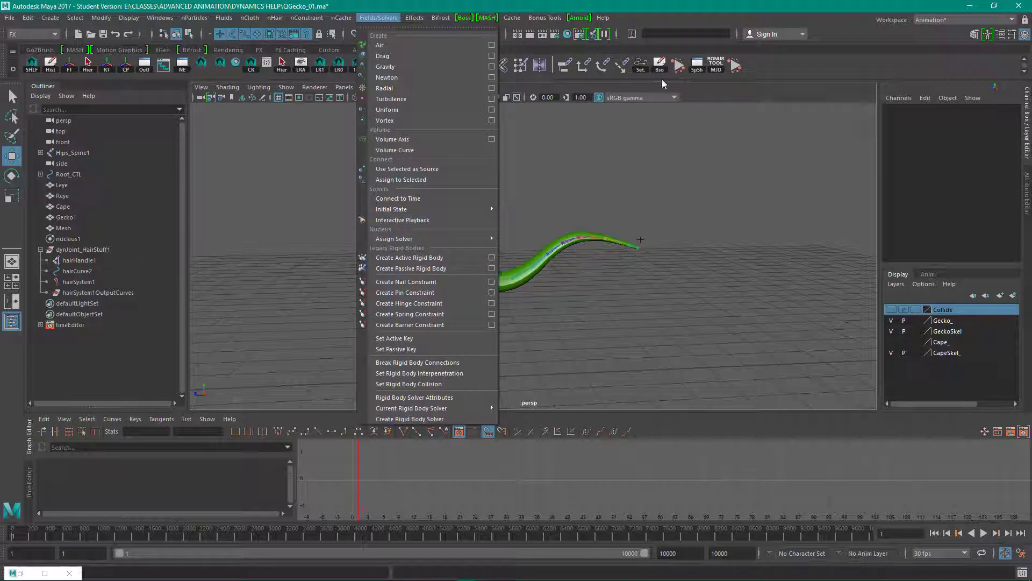
left_click(782, 63)
right_click(681, 63)
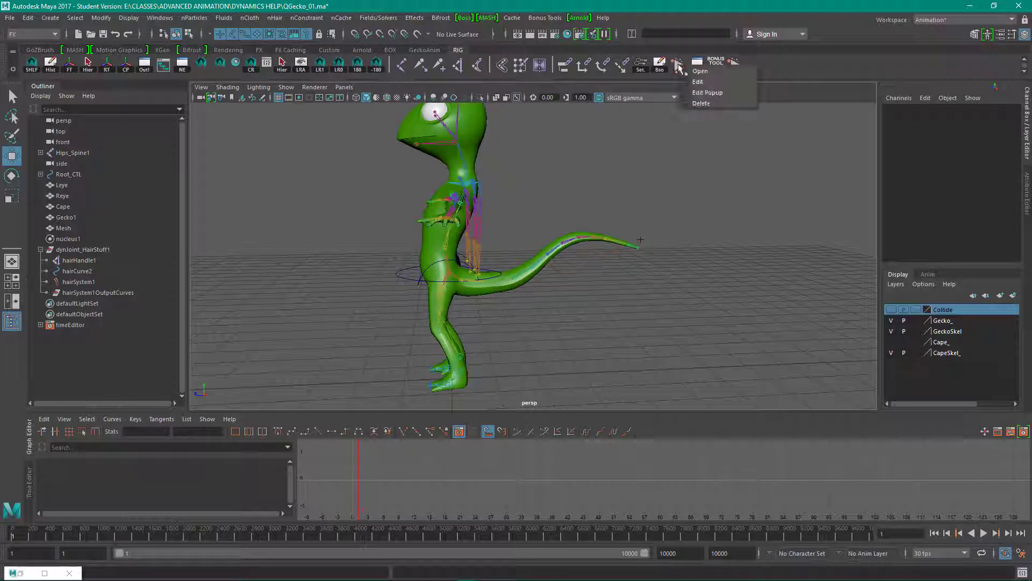
left_click(703, 107)
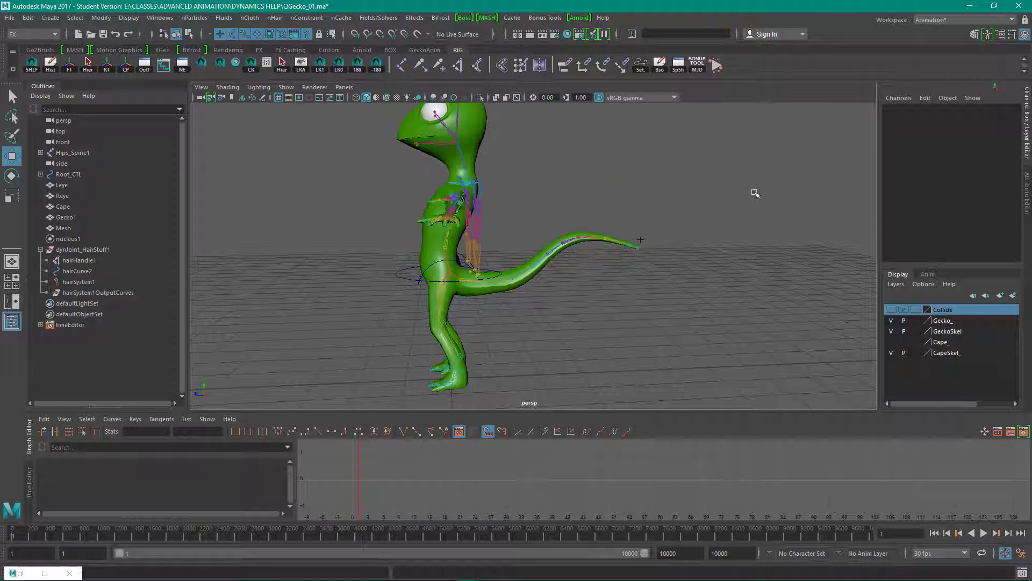
Step: Run Interactive Playback to watch the tail's dynamics, stop it and return to frame 1
left_click(717, 66)
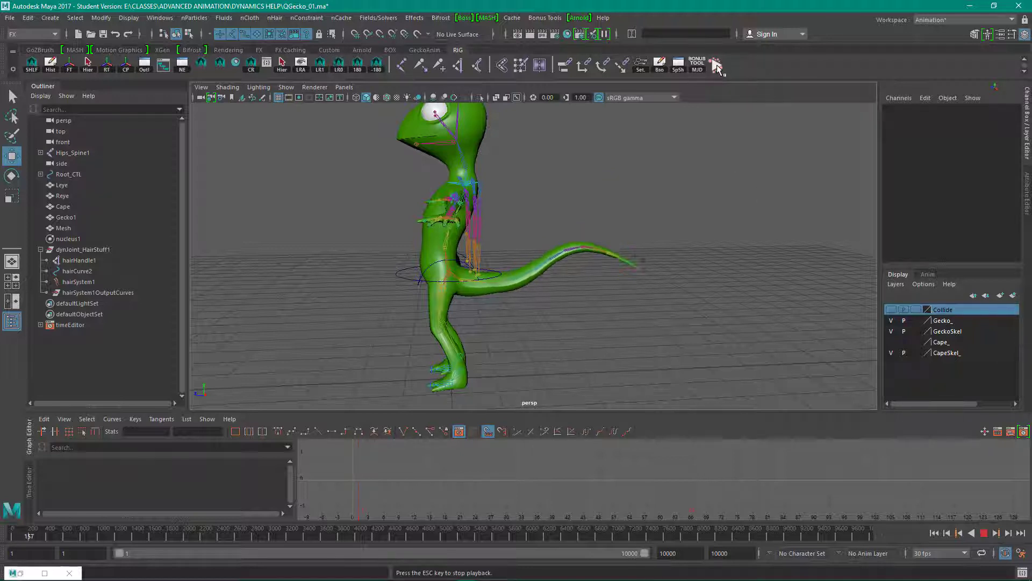
left_click(984, 533)
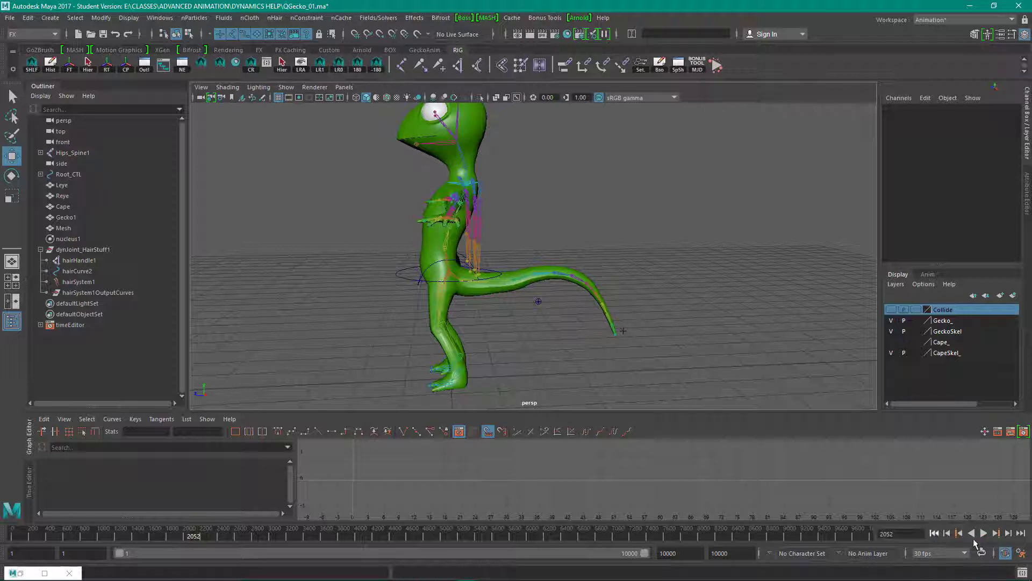
left_click(935, 534)
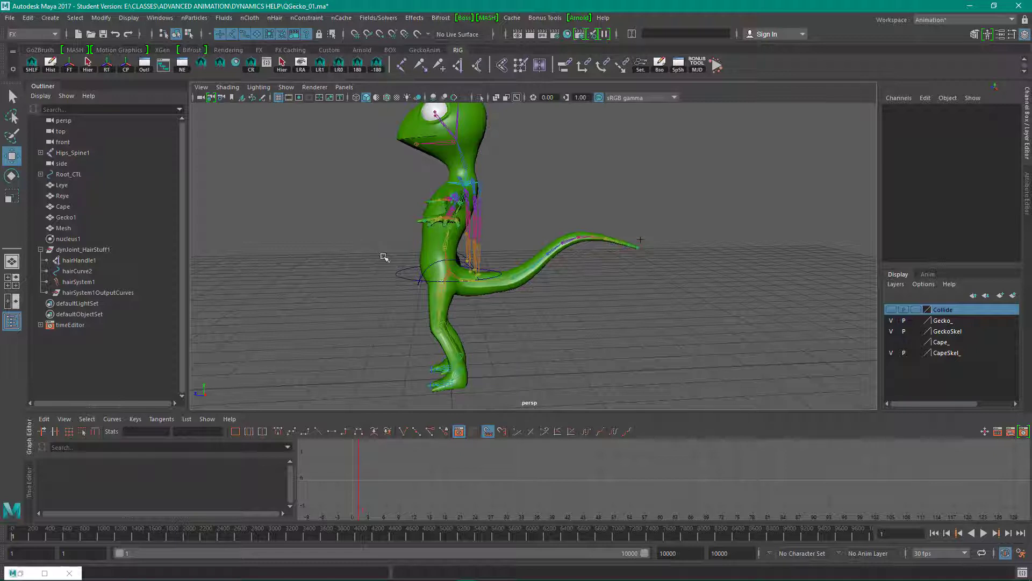
Step: Move Root_CTL upward to about 12.85 in Y during Interactive Playback to test the tail, then stop and return to frame 1
left_click_drag(386, 257, 408, 306)
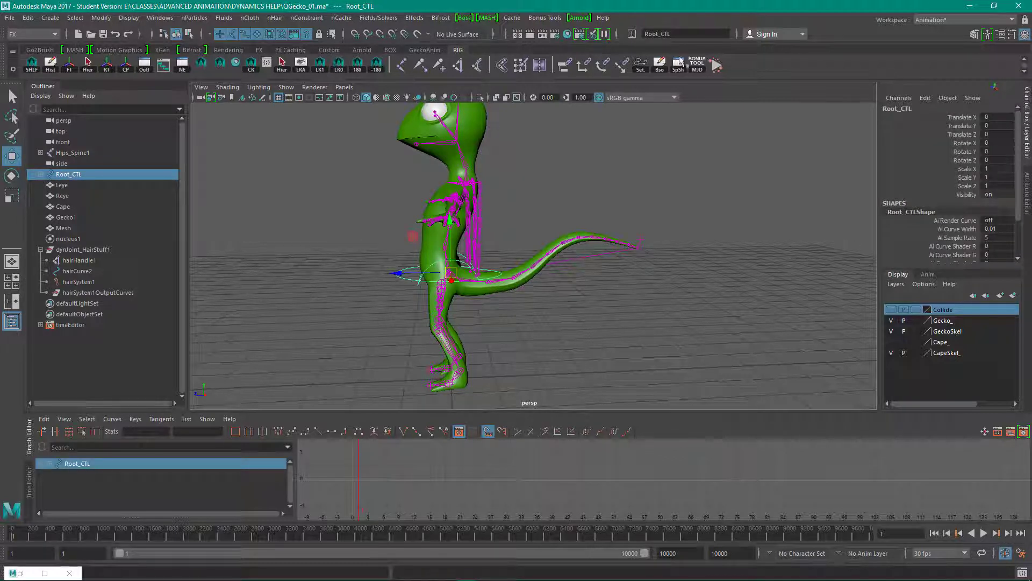
left_click(716, 65)
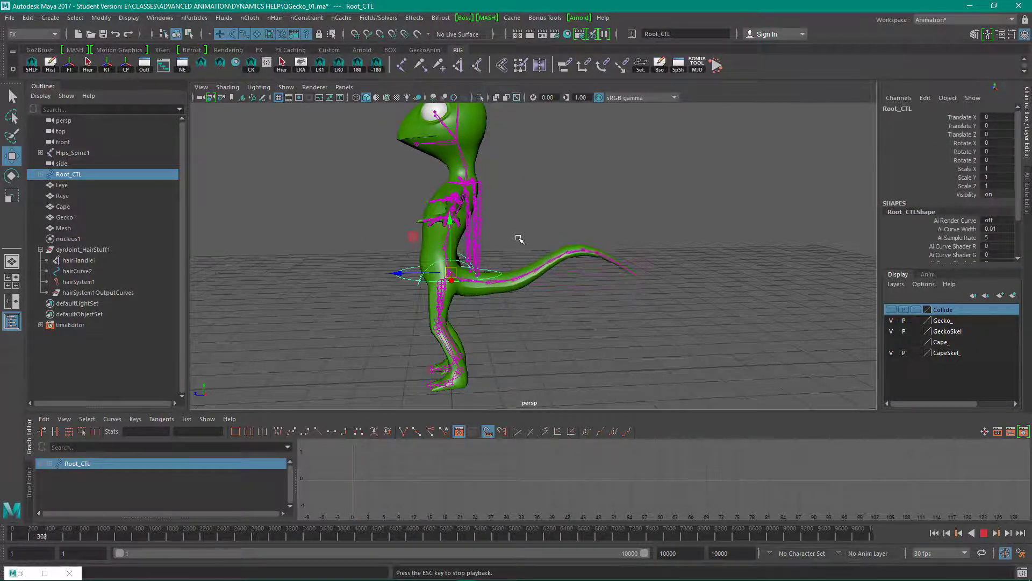
left_click_drag(451, 275, 447, 214)
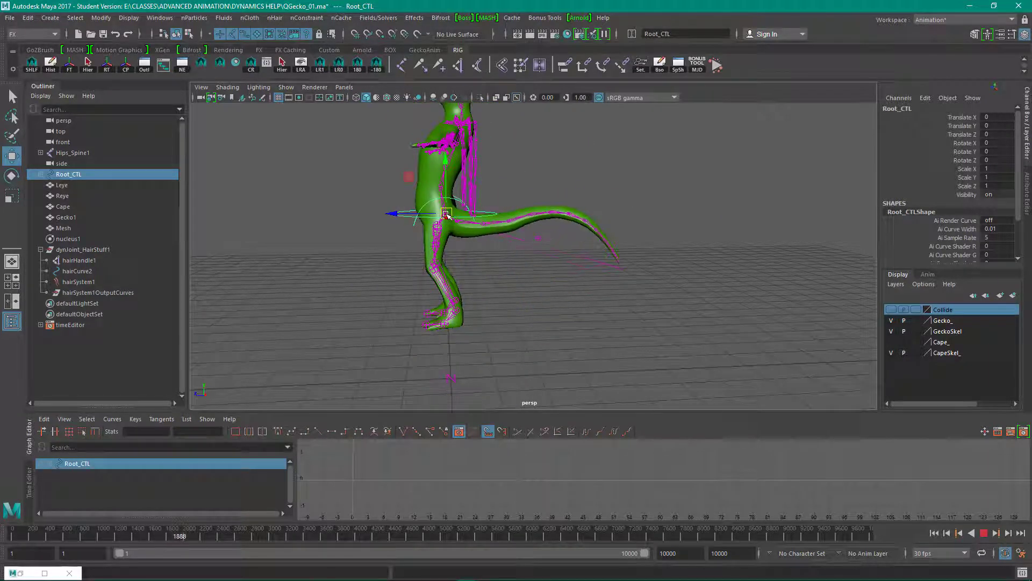
left_click(984, 534)
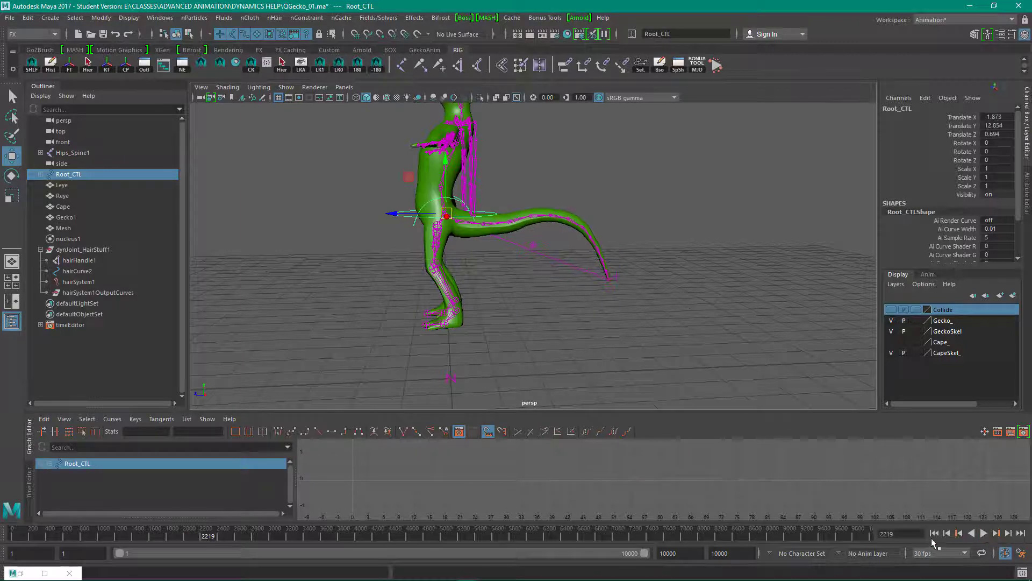
left_click(934, 533)
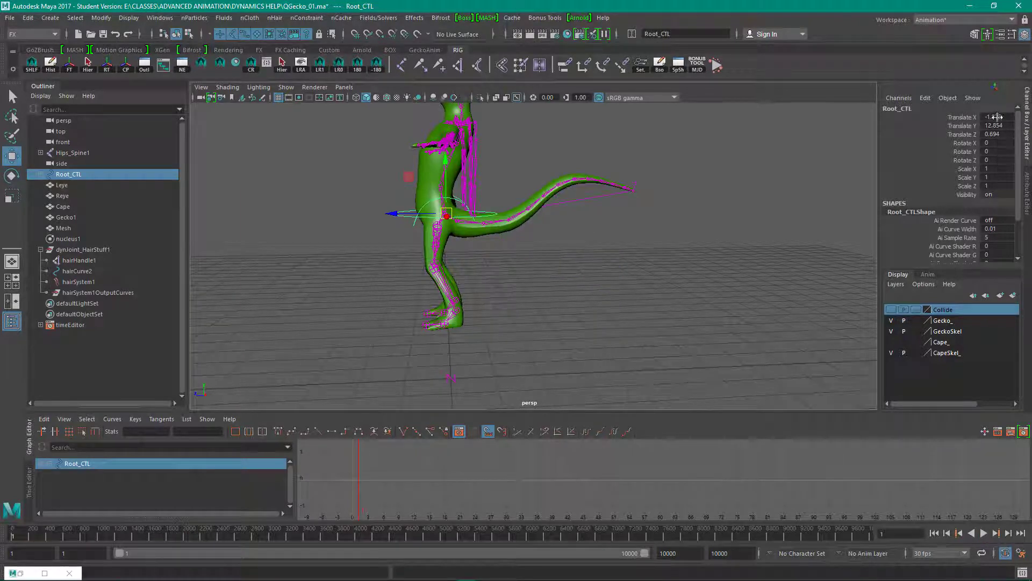
Step: Reset Root_CTL's Translate X, Y and Z to 0 and deselect it
left_click_drag(994, 117, 999, 134)
type("0")
key("Return")
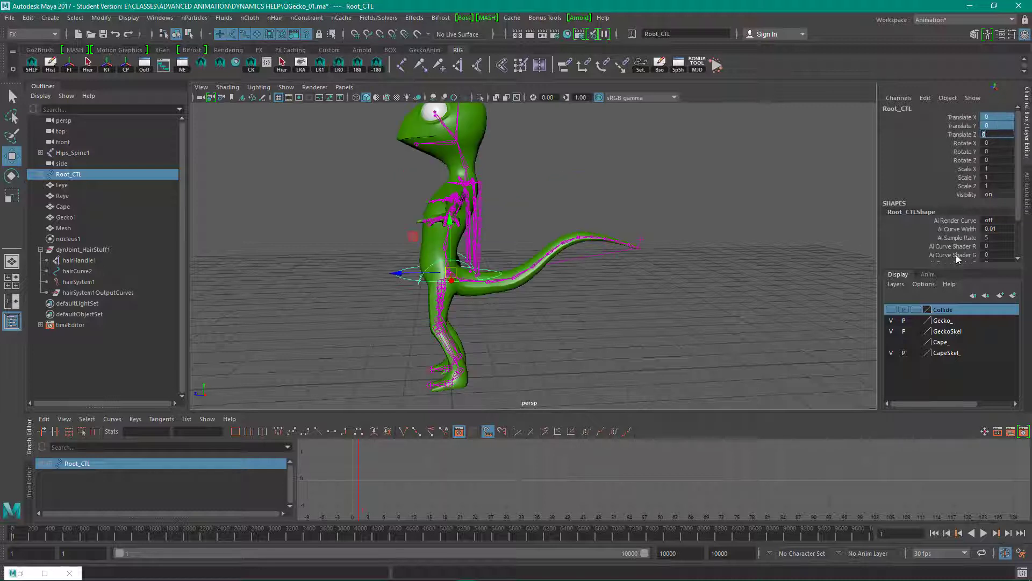
left_click(737, 256)
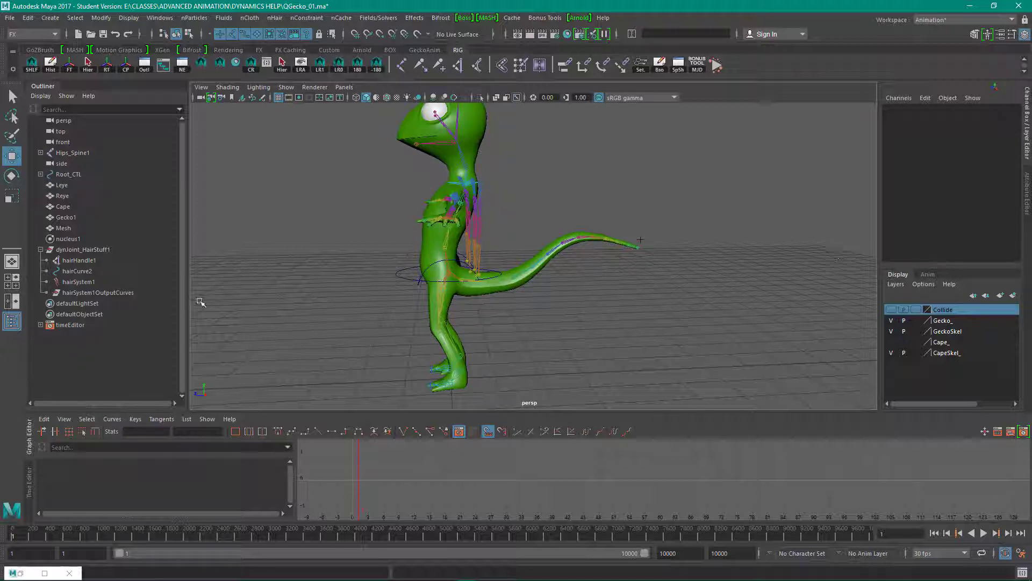
Step: Open hairSystem1's attributes from dynJoint_HairStuff1 and examine the collision, dynamic properties, stiffness and forces settings of hairSystemShape1
left_click(41, 249)
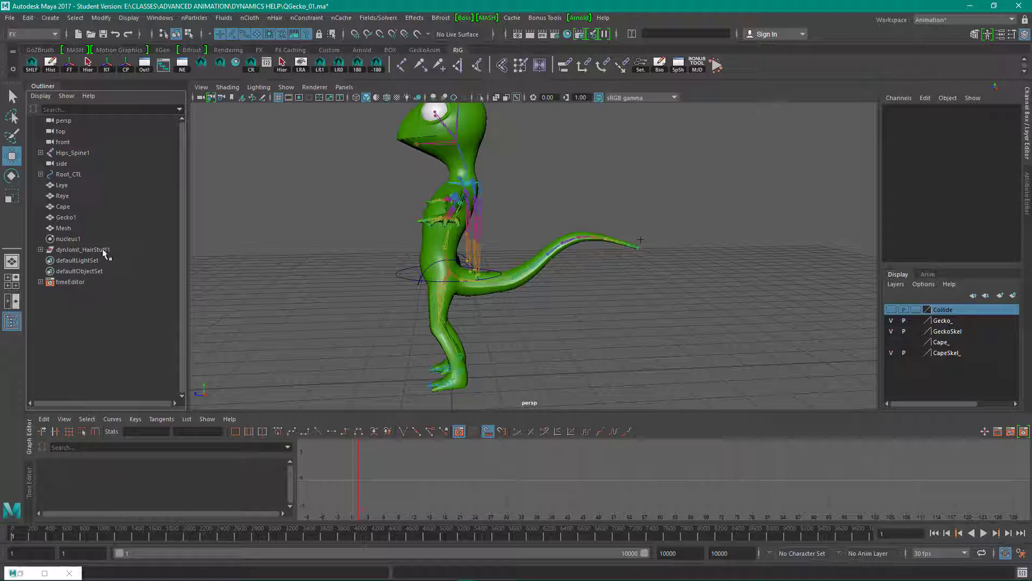
left_click(40, 249)
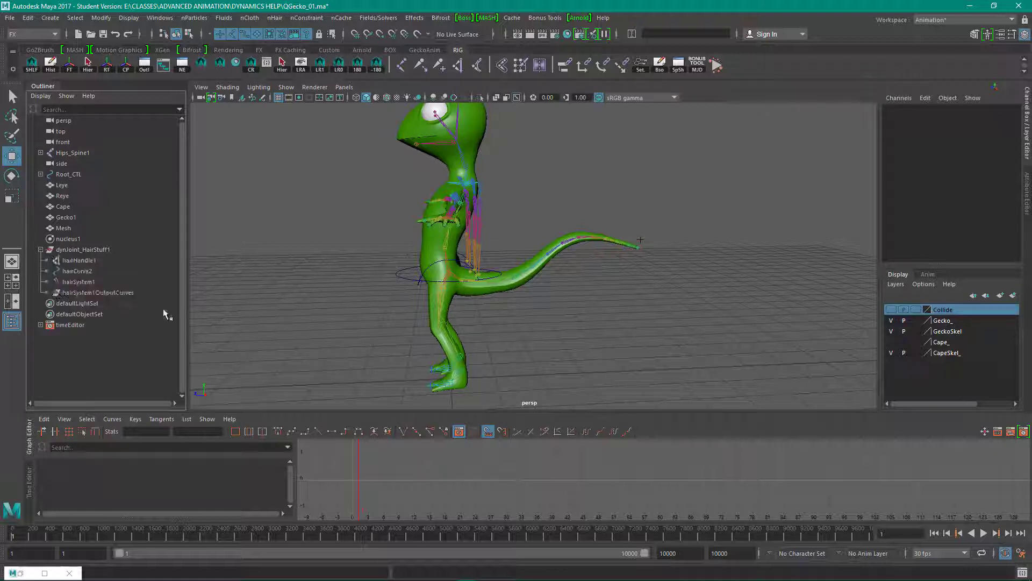
left_click(77, 280)
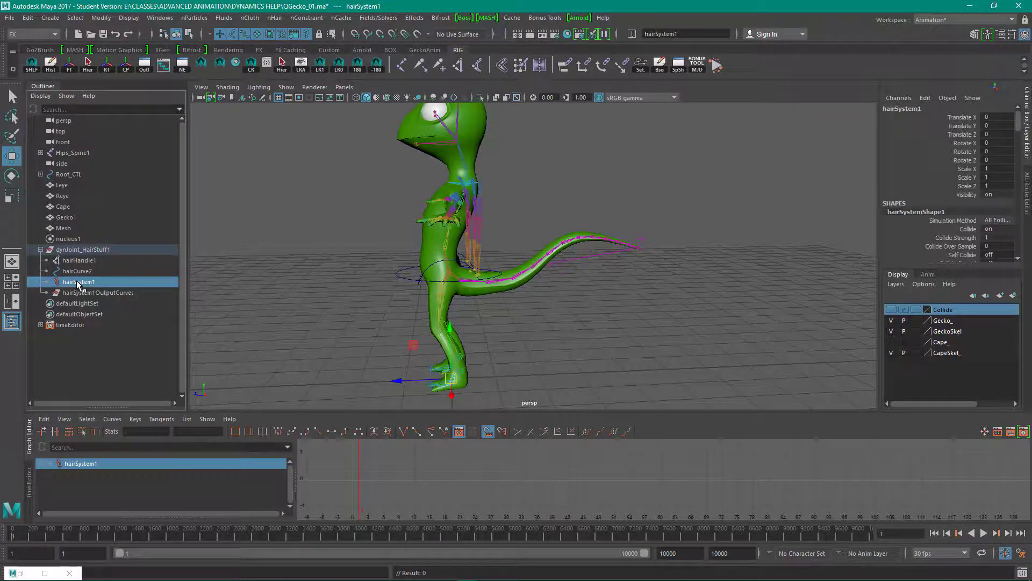
left_click(1027, 195)
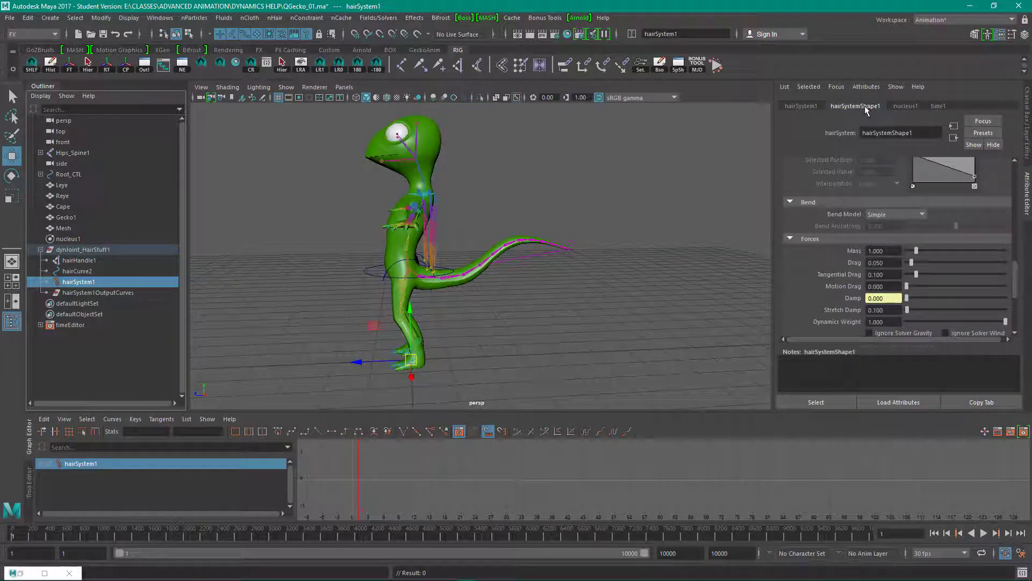
scroll(941, 182, "down", 5)
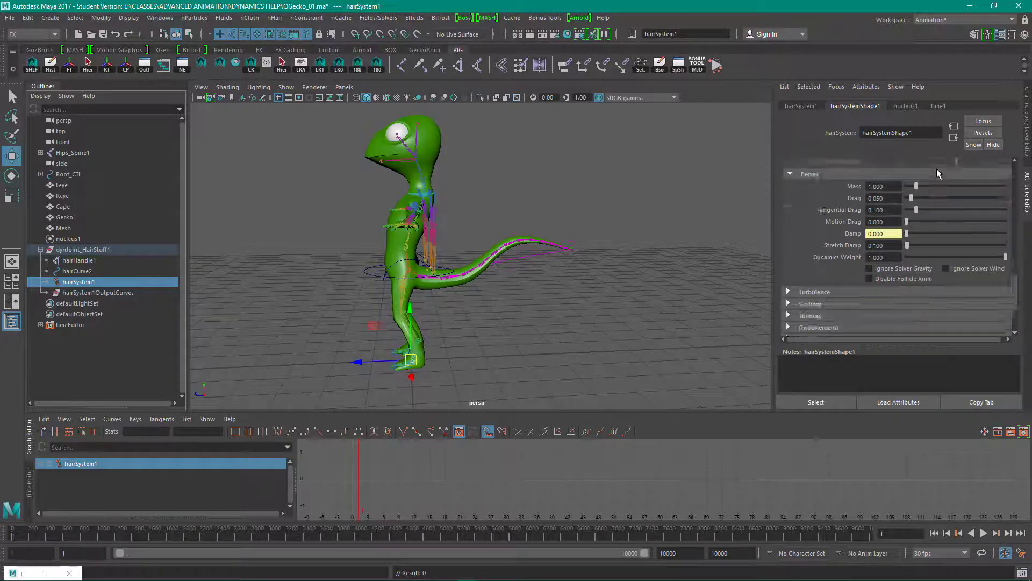
scroll(936, 173, "up", 6)
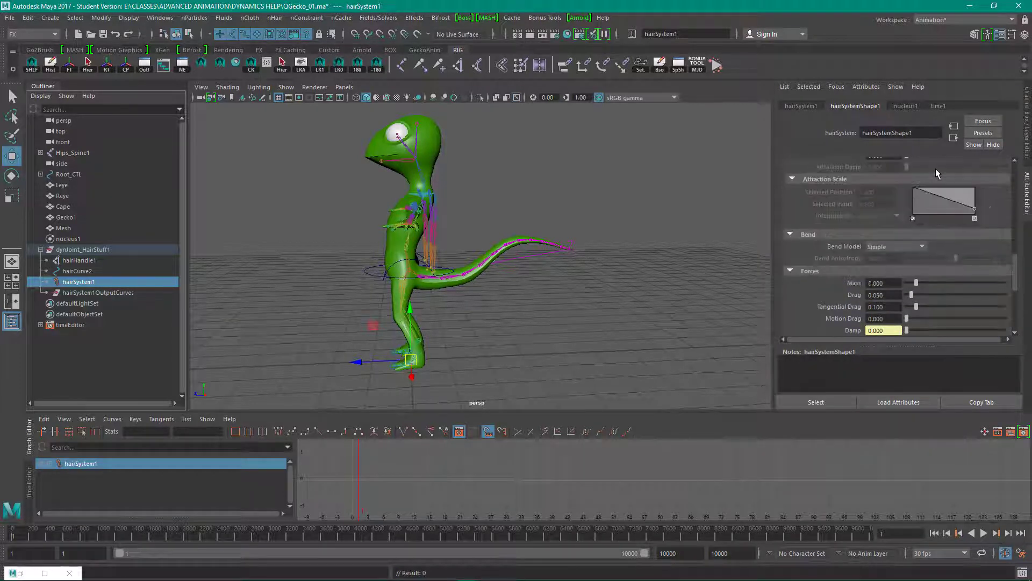
scroll(936, 173, "up", 12)
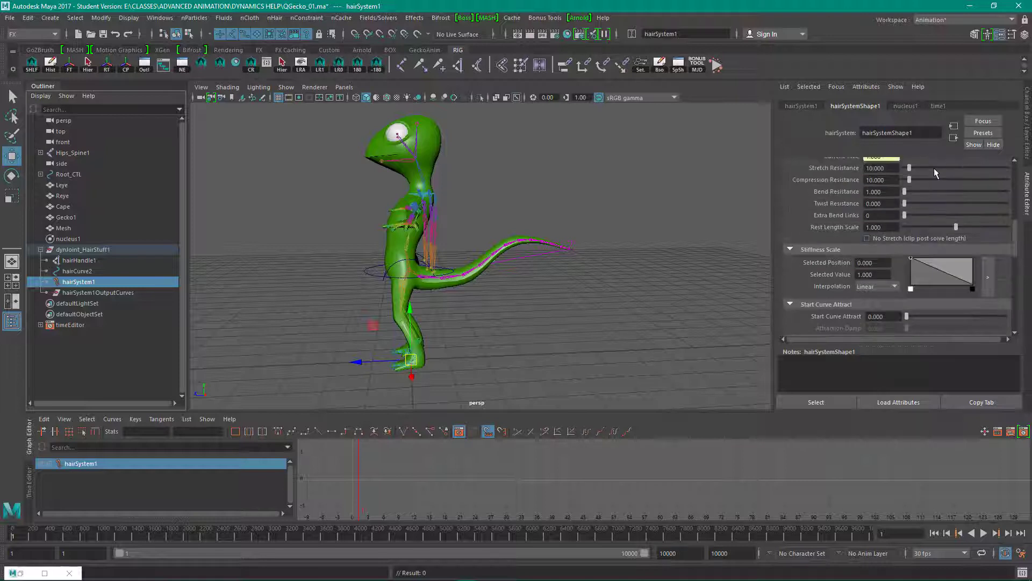
scroll(936, 173, "up", 6)
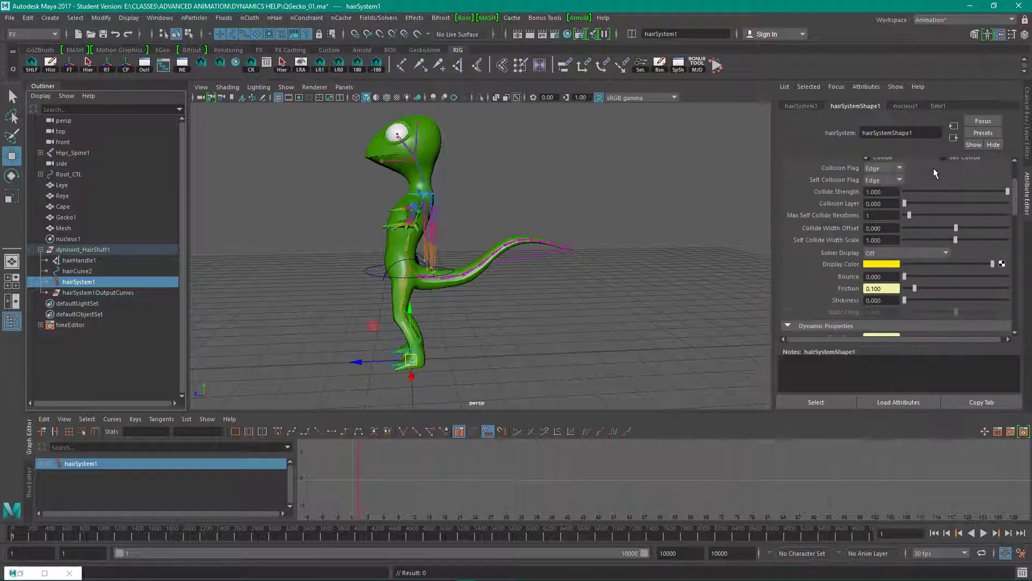
scroll(936, 173, "up", 3)
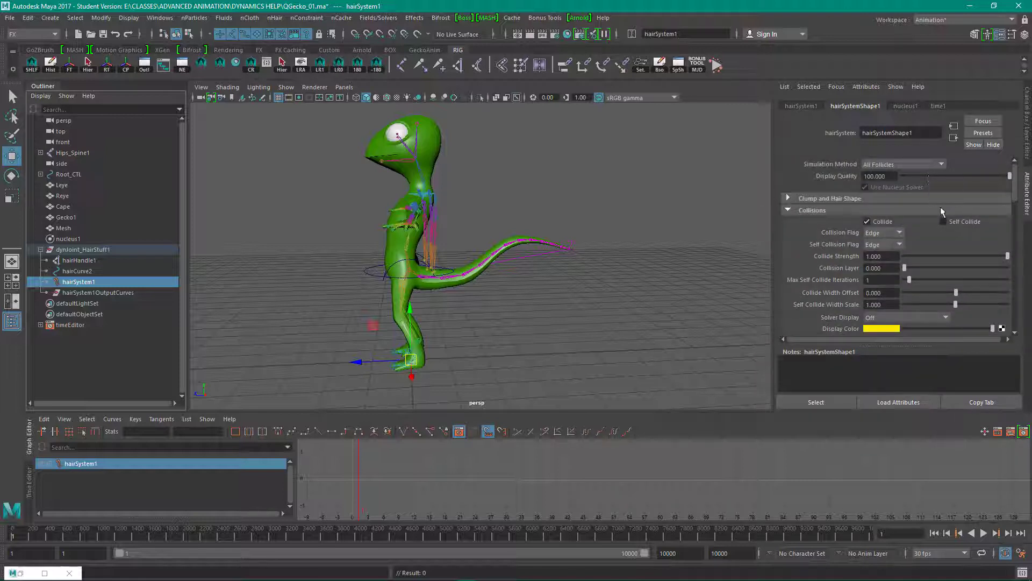
scroll(952, 240, "down", 3)
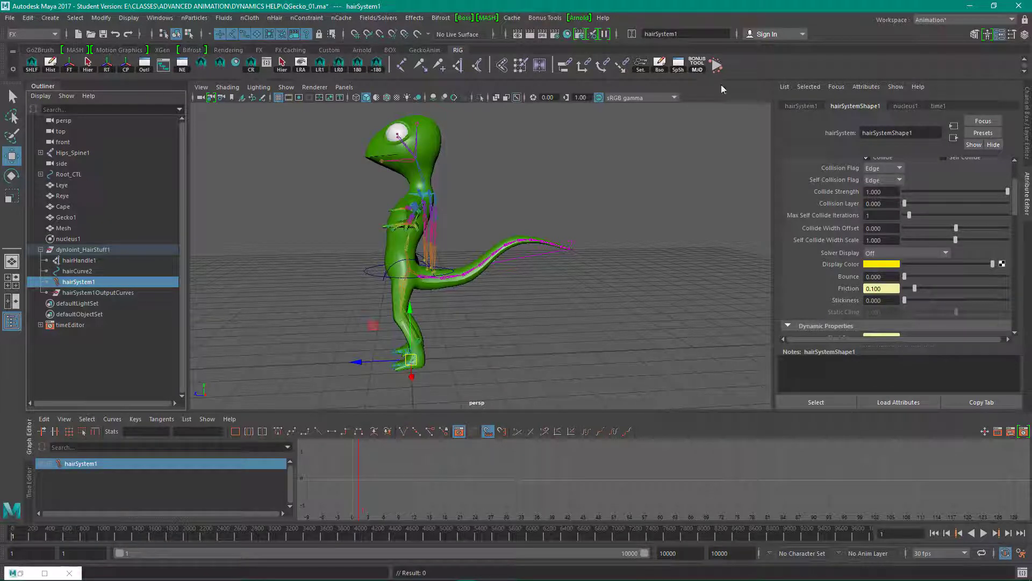
scroll(956, 229, "down", 3)
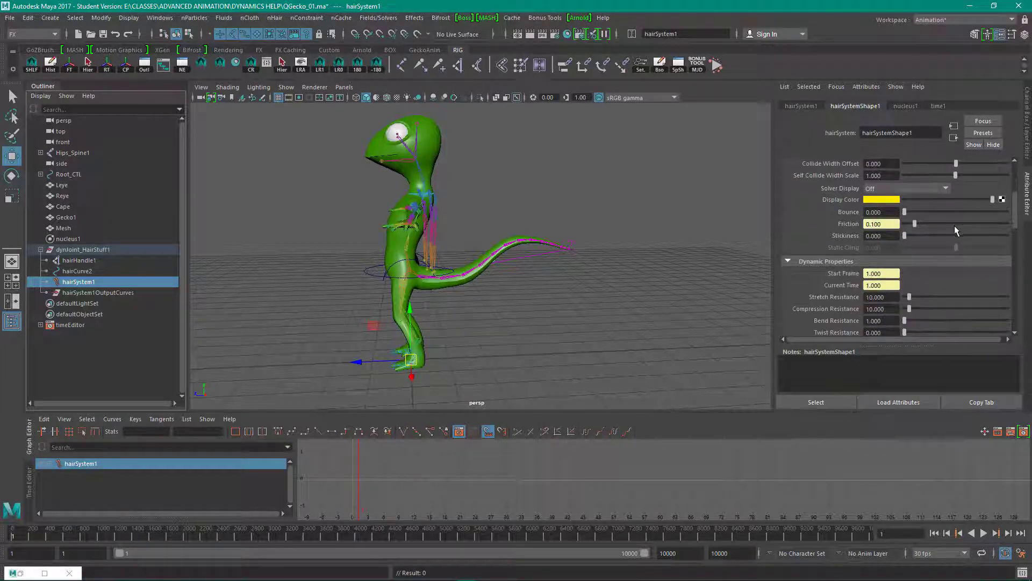
Step: Examine hairSystemShape1's Dynamic Properties, Stiffness Scale, Start Curve Attract, Bend and Forces settings, comparing them with the tail's shape
scroll(956, 230, "down", 2)
scroll(955, 229, "down", 2)
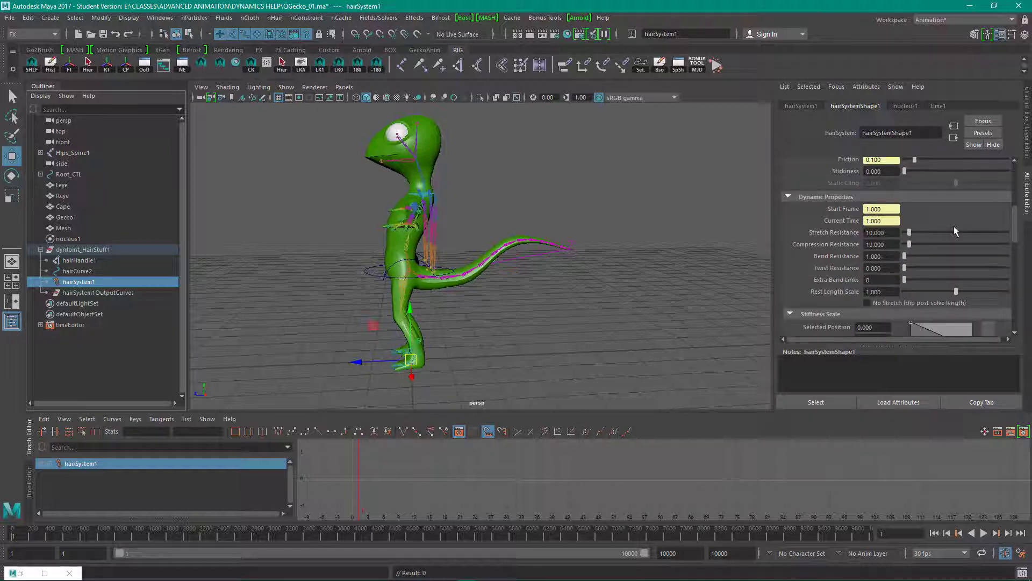
scroll(955, 229, "down", 2)
scroll(955, 230, "down", 2)
scroll(955, 230, "down", 2)
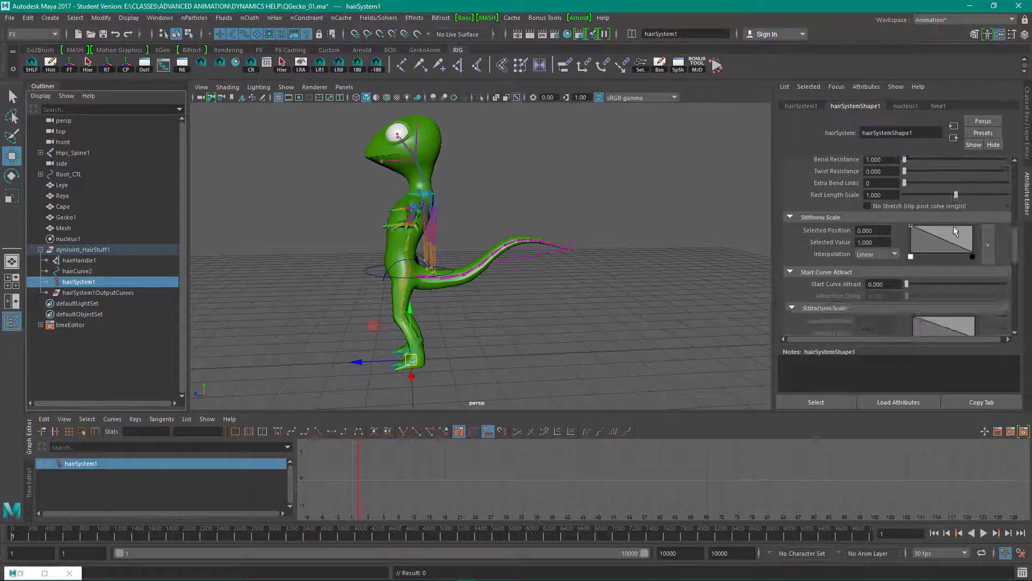
scroll(955, 230, "down", 2)
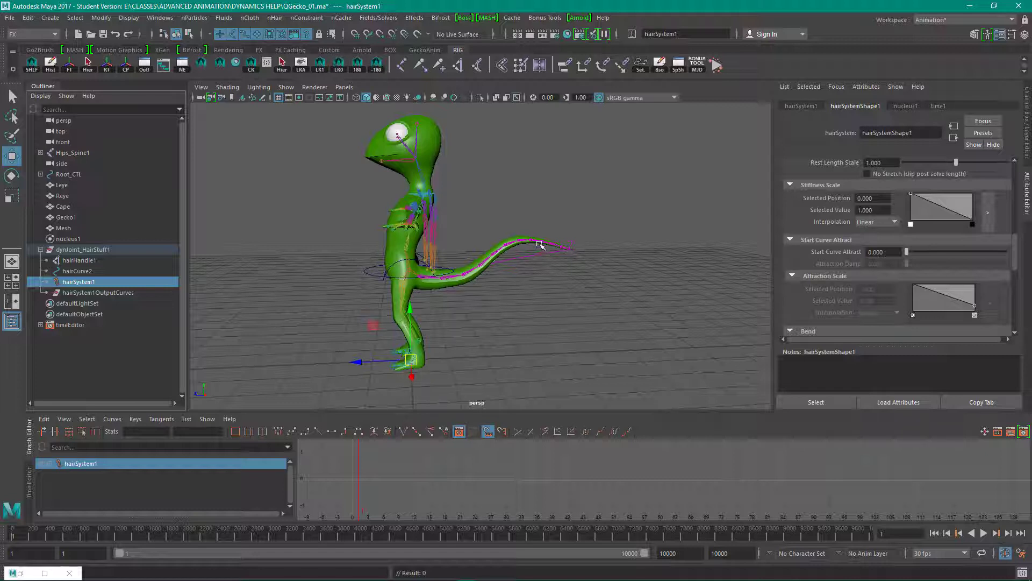
left_click(364, 270)
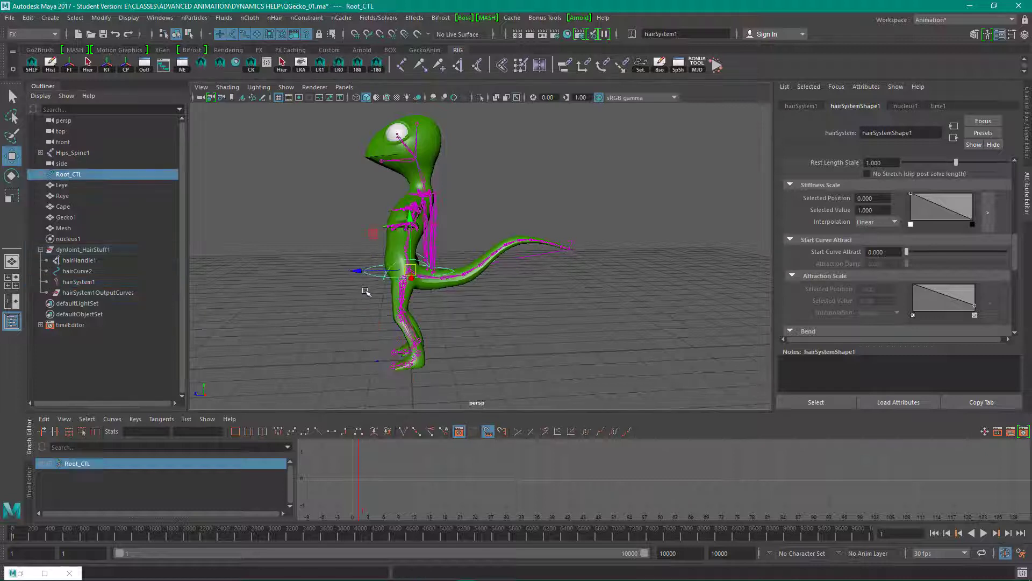
left_click(74, 282)
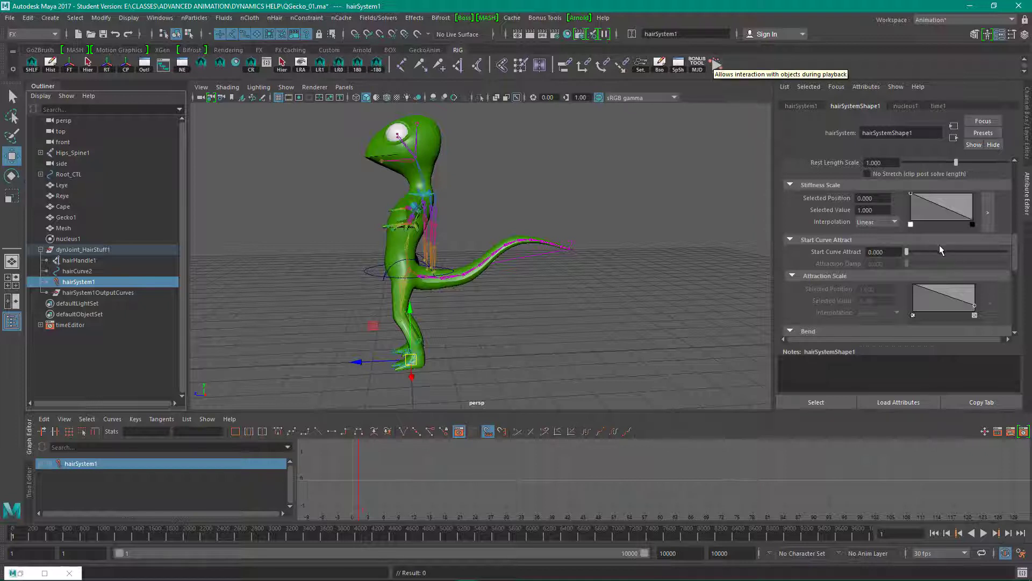
scroll(934, 246, "down", 3)
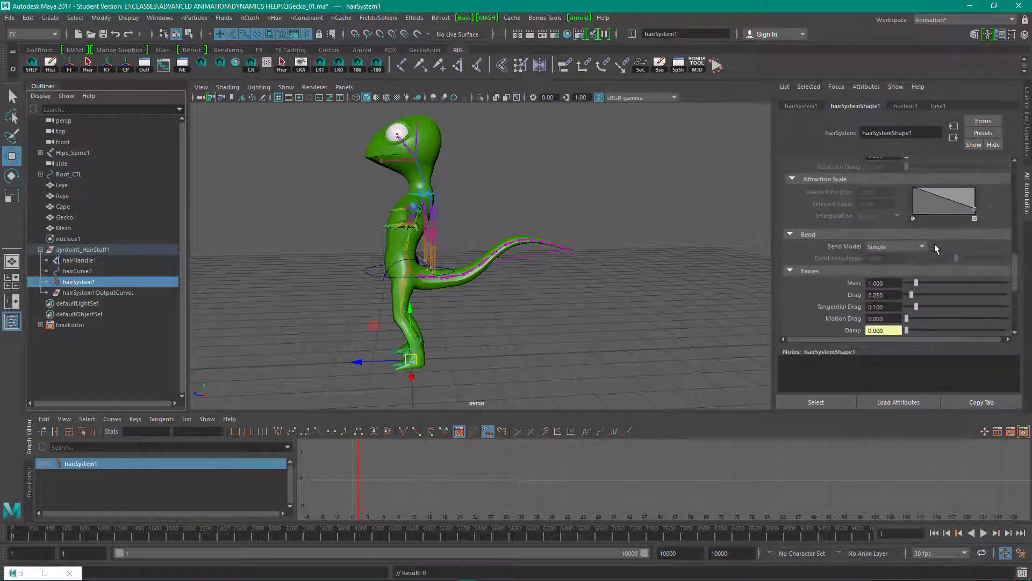
scroll(934, 245, "up", 1)
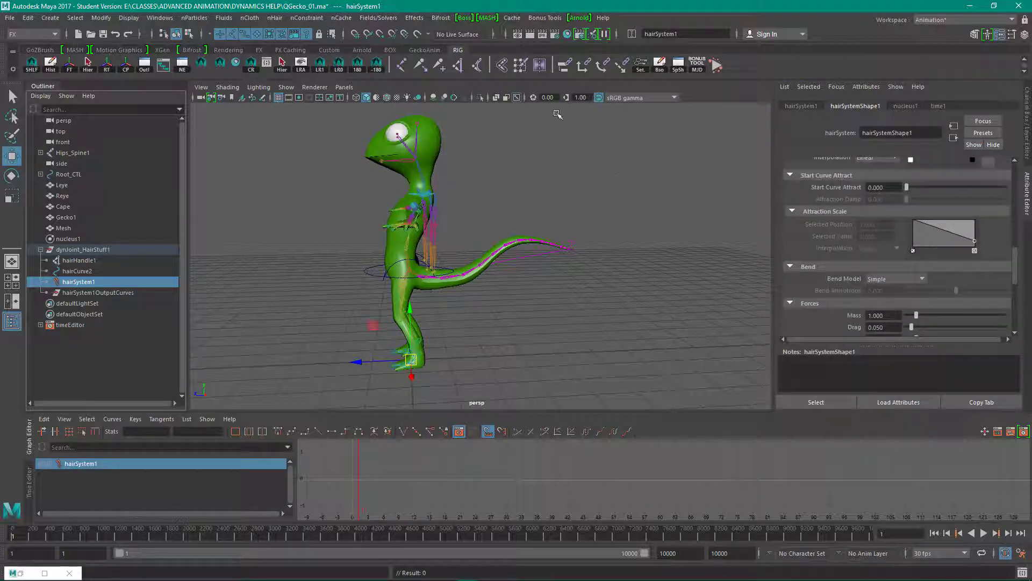
Step: During Interactive Playback, set hairSystemShape1's Start Curve Attract to 0.115 and its Motion Drag to 0.121
left_click(717, 65)
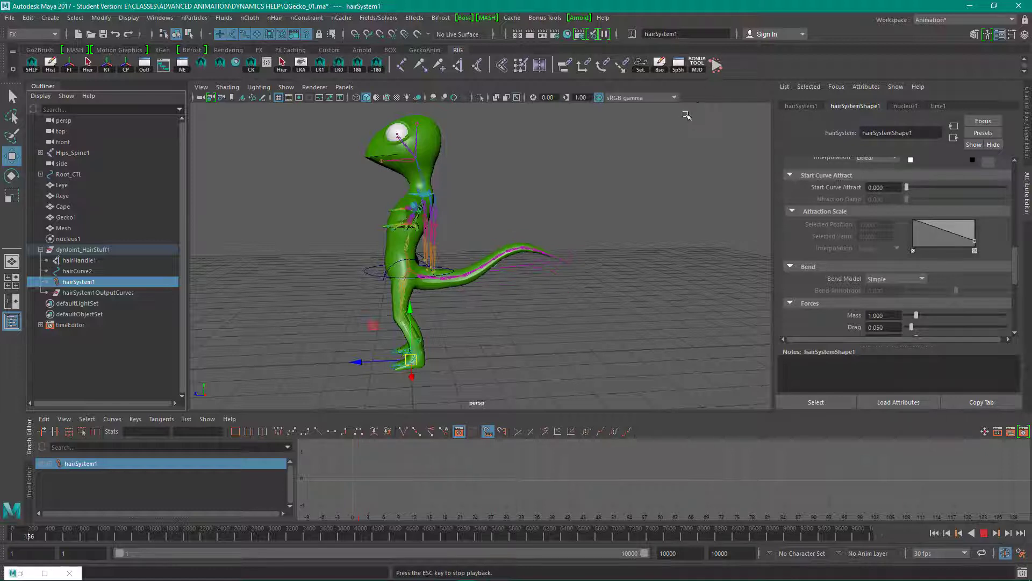
mouse_move(907, 187)
left_mouse_down()
mouse_move(982, 192)
mouse_move(881, 187)
mouse_move(919, 190)
left_mouse_up()
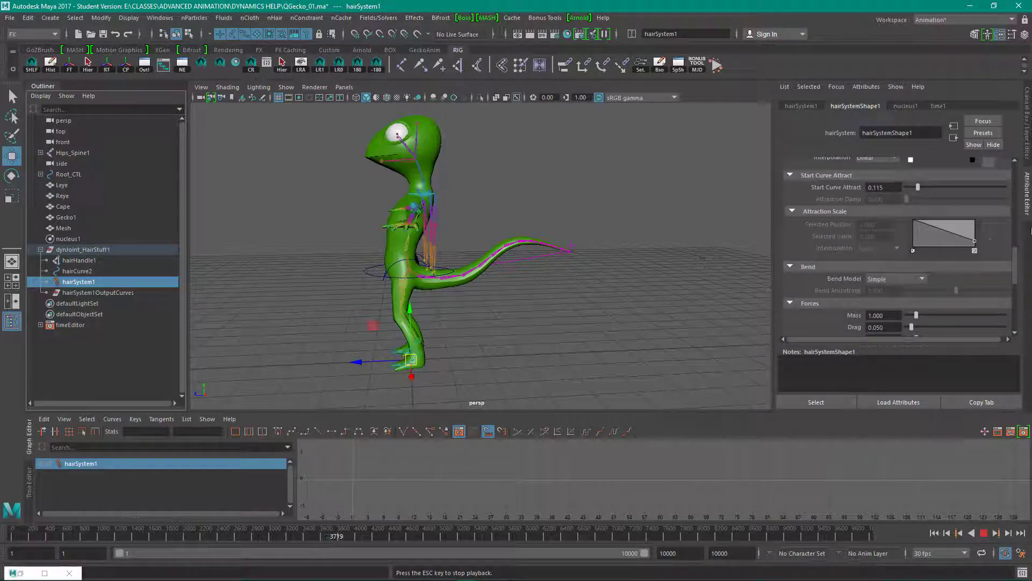
scroll(1008, 263, "down", 5)
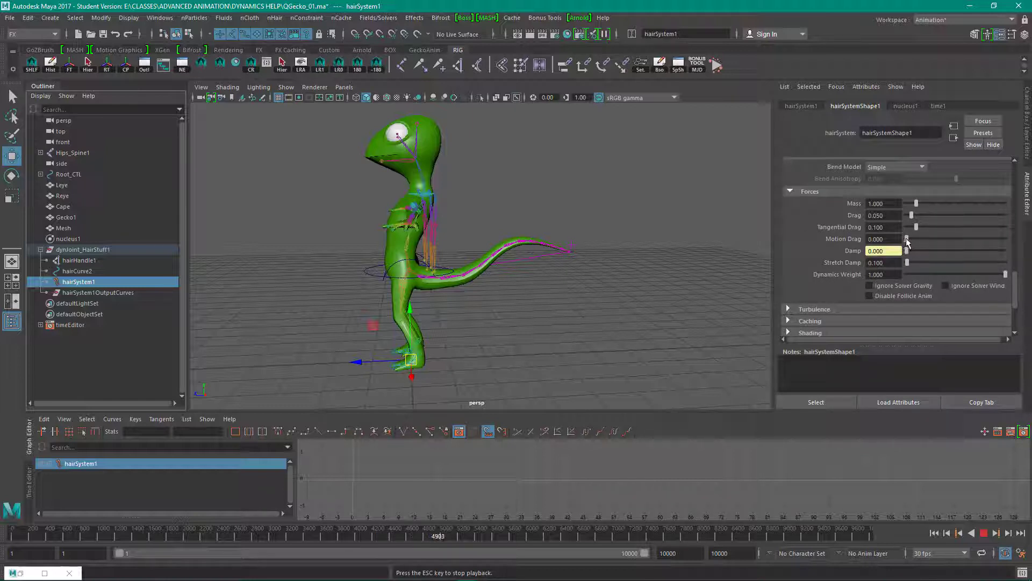
mouse_move(908, 241)
left_mouse_down()
mouse_move(918, 244)
mouse_move(913, 215)
mouse_move(918, 242)
left_mouse_up()
Step: Set the hair system's Drag to about 0.115 while moving Root_CTL during playback to test the tail, and return to frame 1
left_click_drag(362, 261, 437, 264)
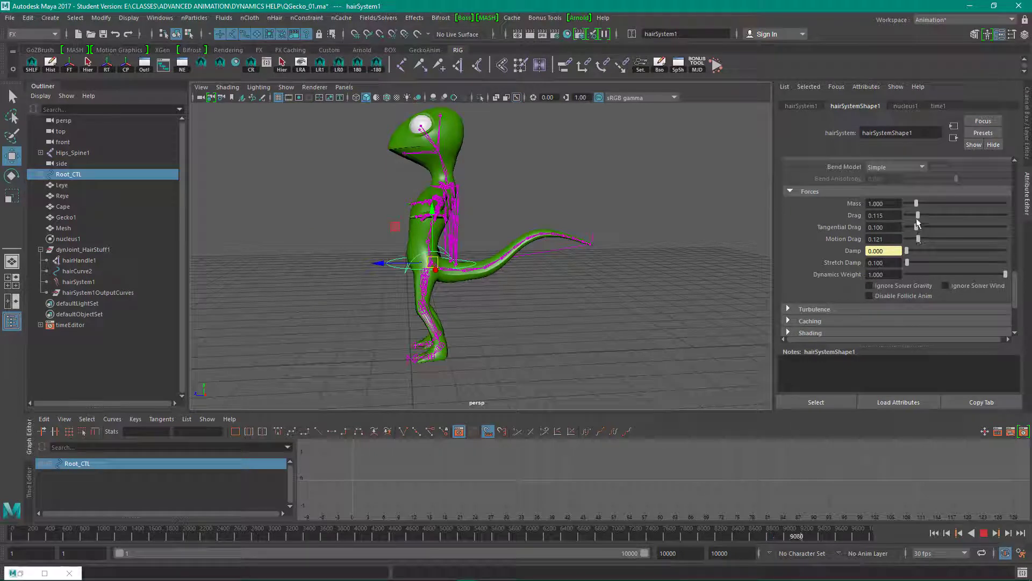
left_click_drag(918, 219, 914, 238)
left_click_drag(433, 260, 401, 259)
left_click(564, 301)
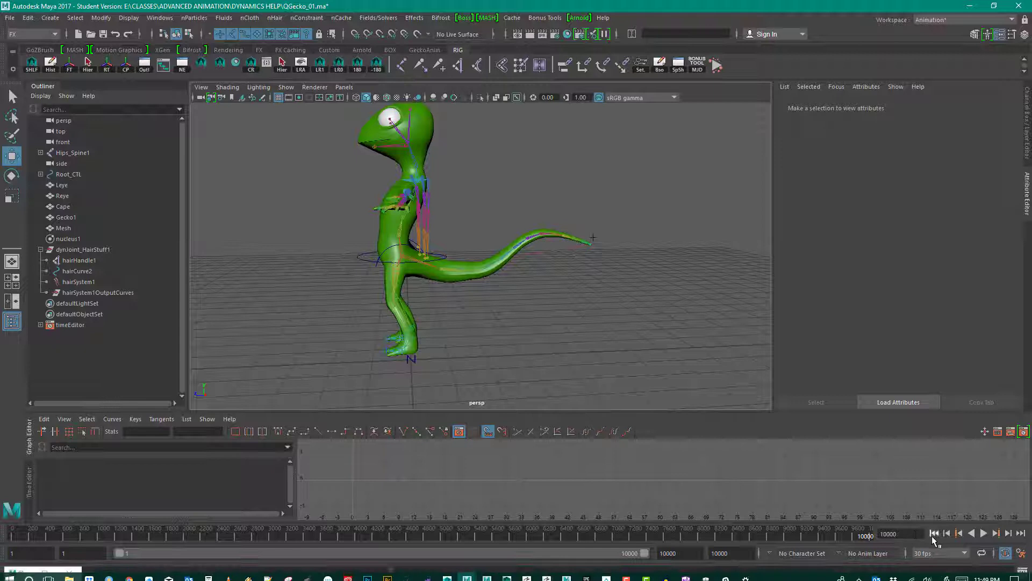
left_click(934, 533)
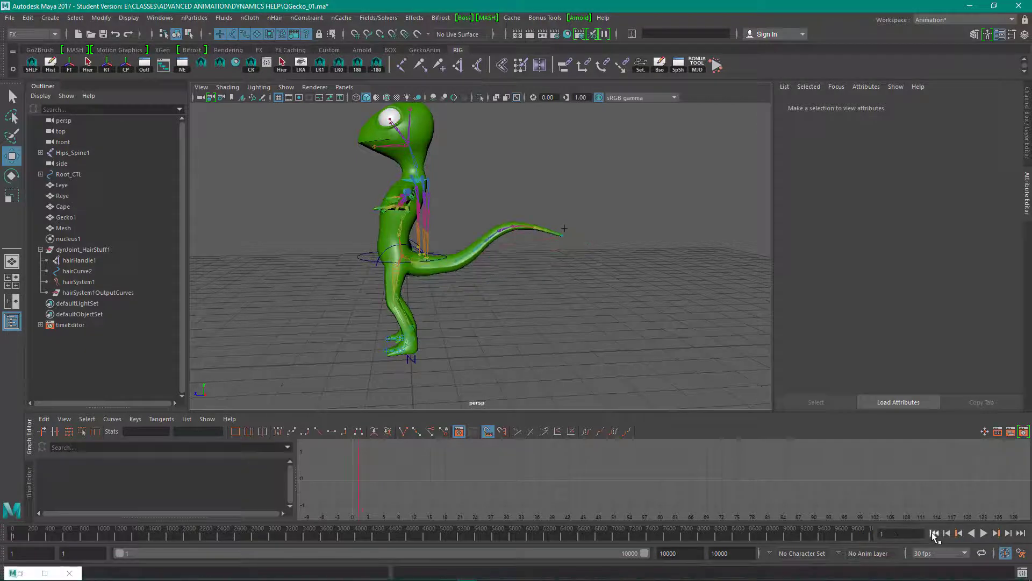
Step: Run Interactive Playback again, move Root_CTL back to about -4.96 in Z to test the tail, then stop and return to frame 1
left_click(718, 66)
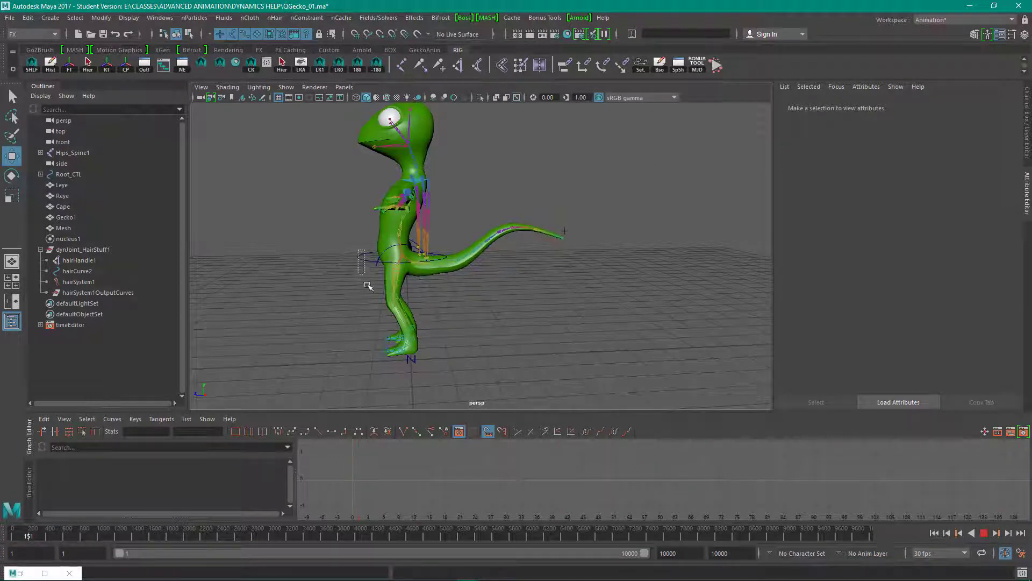
left_click(422, 256)
left_click_drag(406, 259, 430, 271)
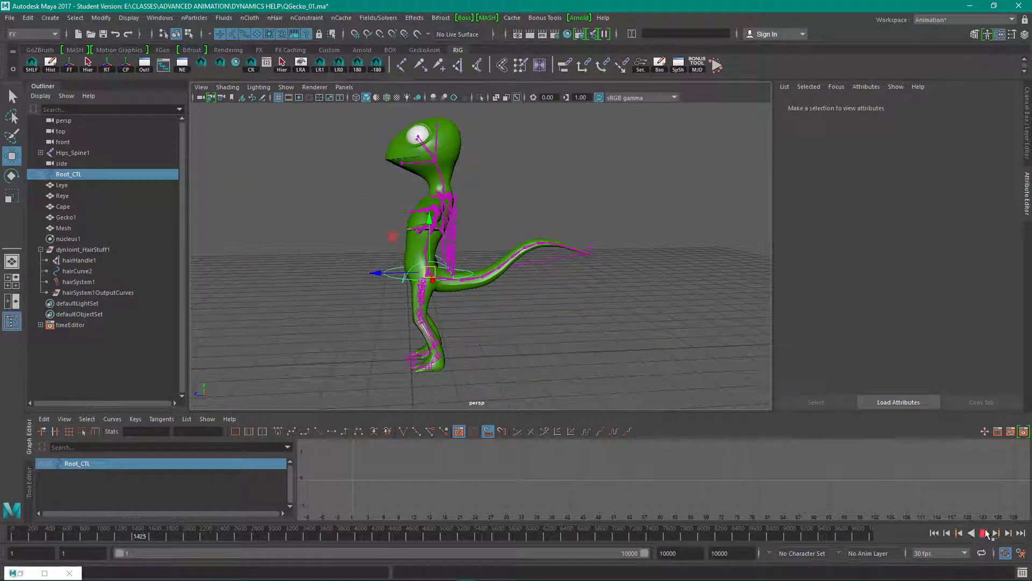
left_click(984, 532)
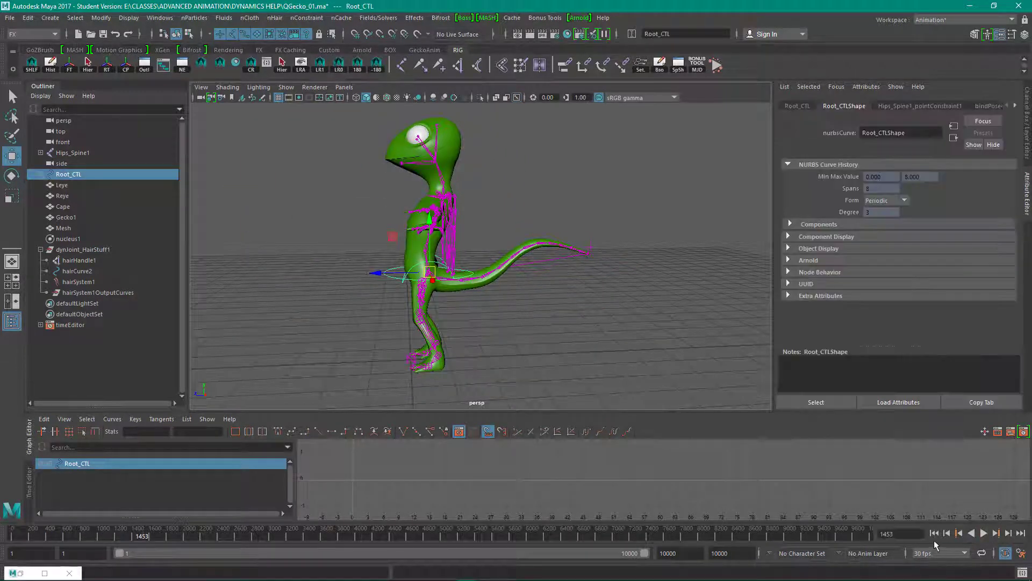
left_click(934, 533)
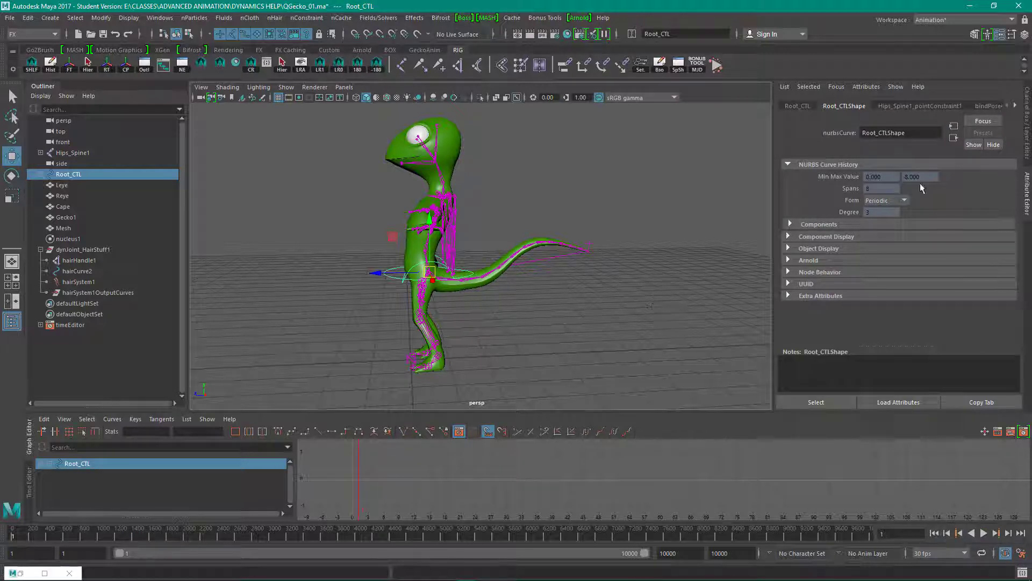
Step: Zero out Root_CTL's Translate X, Y and Z values, then clear the selection
left_click(365, 247)
left_click(1027, 121)
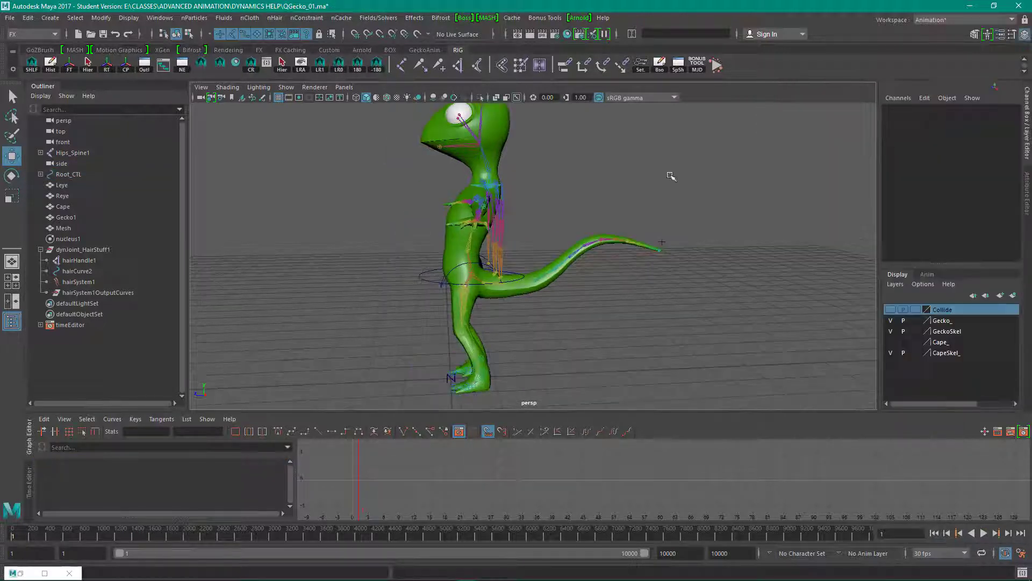
left_click_drag(401, 238, 433, 322)
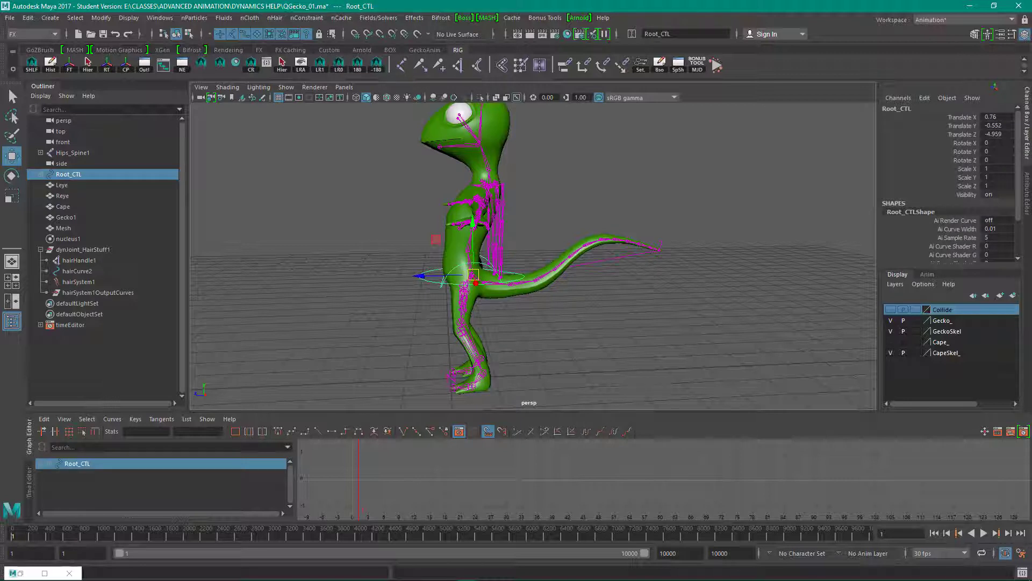
left_click_drag(1006, 121, 997, 134)
type("0")
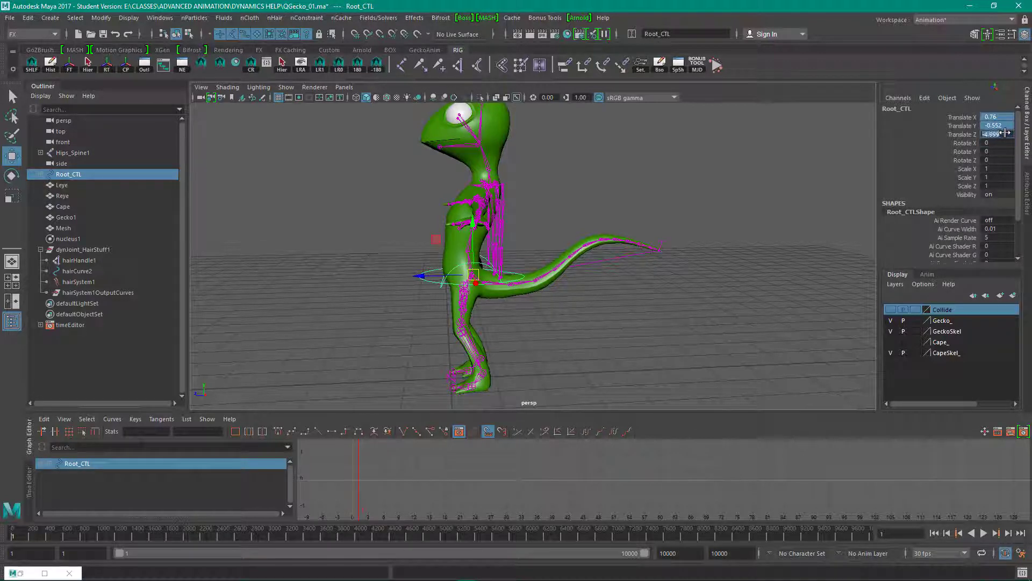
key("Return")
left_click(769, 286)
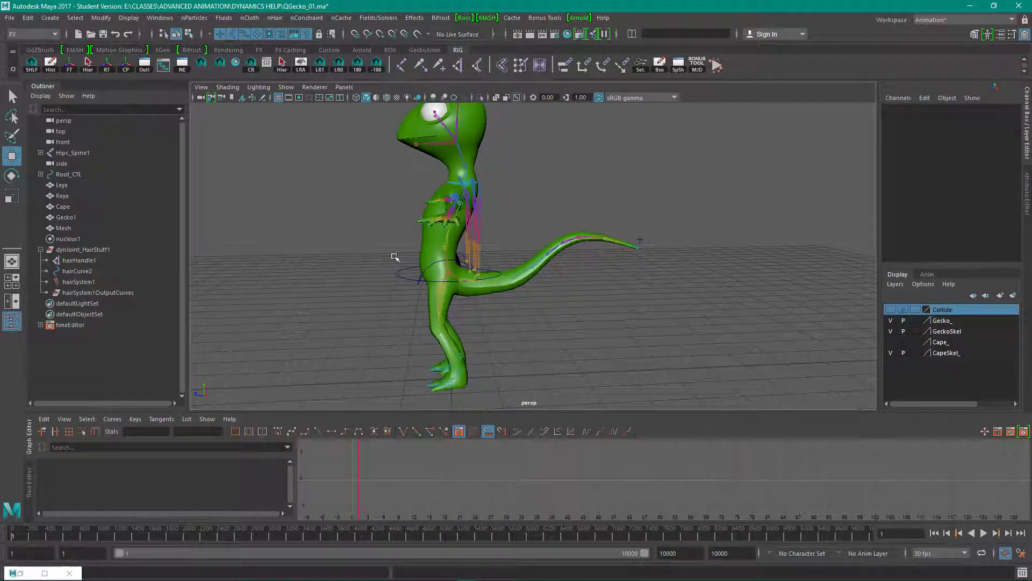
Step: Set both the playback end time and the animation end time to frame 200
left_click(398, 278)
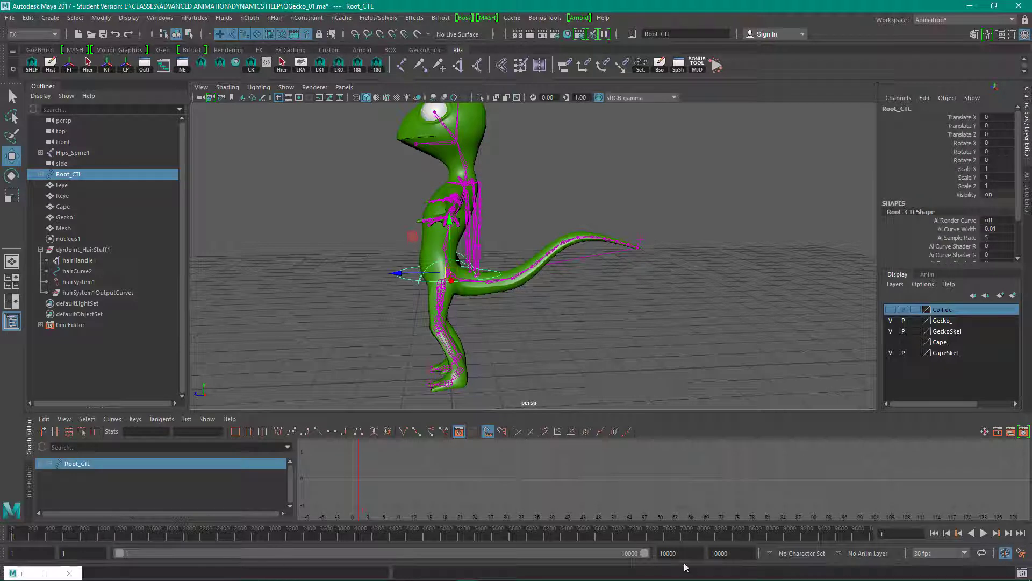
left_click_drag(668, 552, 676, 553)
key("Return")
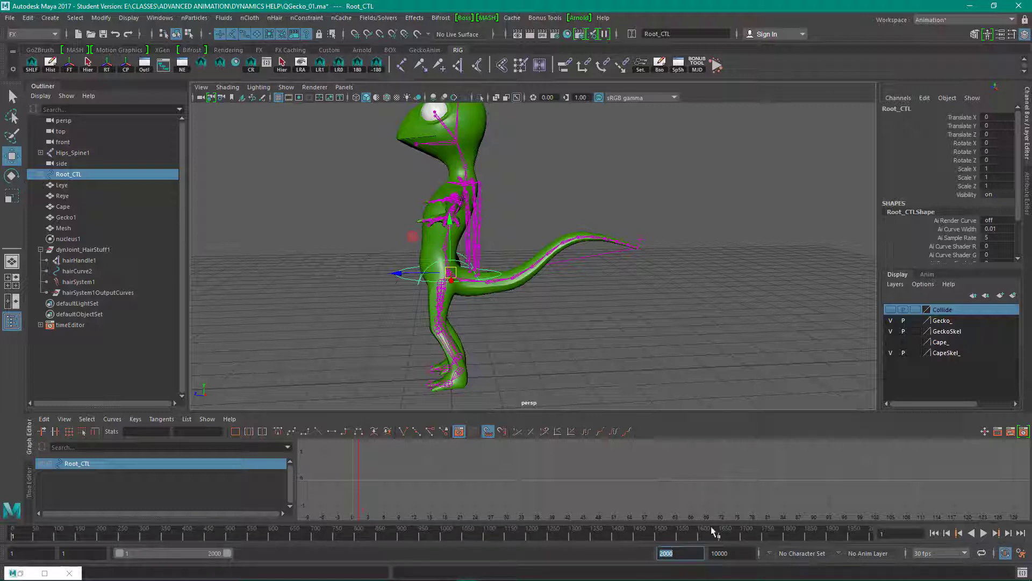
key("Tab")
type("200")
key("Return")
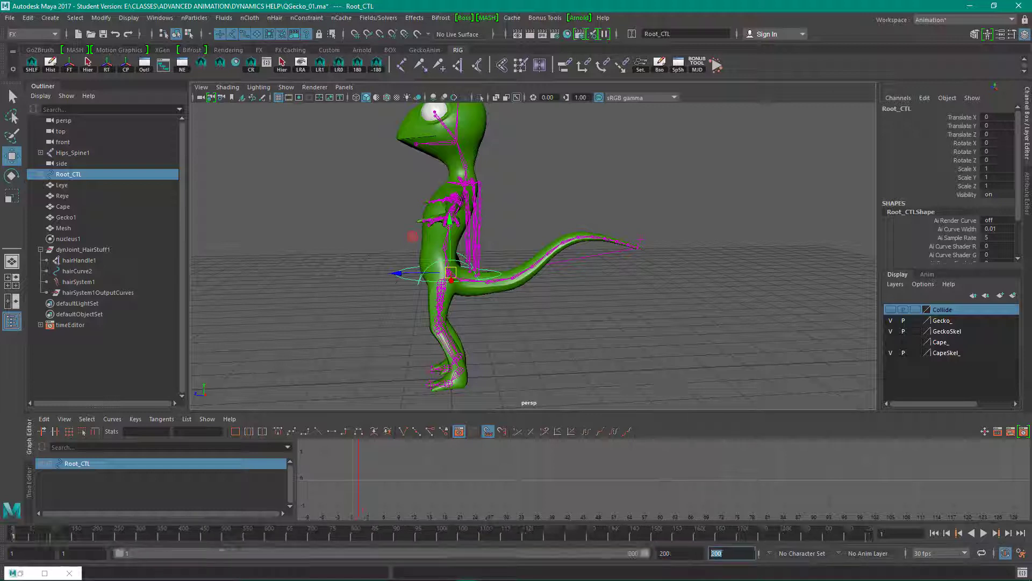
Step: Key Root_CTL's Translate X, Y and Z at 0 on frame 1
left_click(384, 284)
left_click(407, 287)
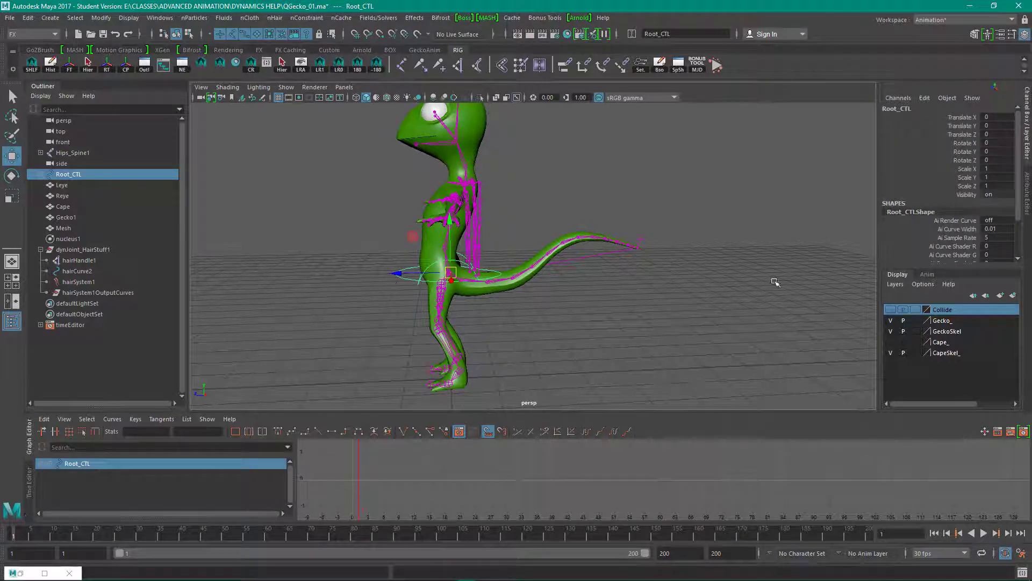
left_click_drag(962, 117, 964, 134)
right_click(964, 130)
left_click(934, 153)
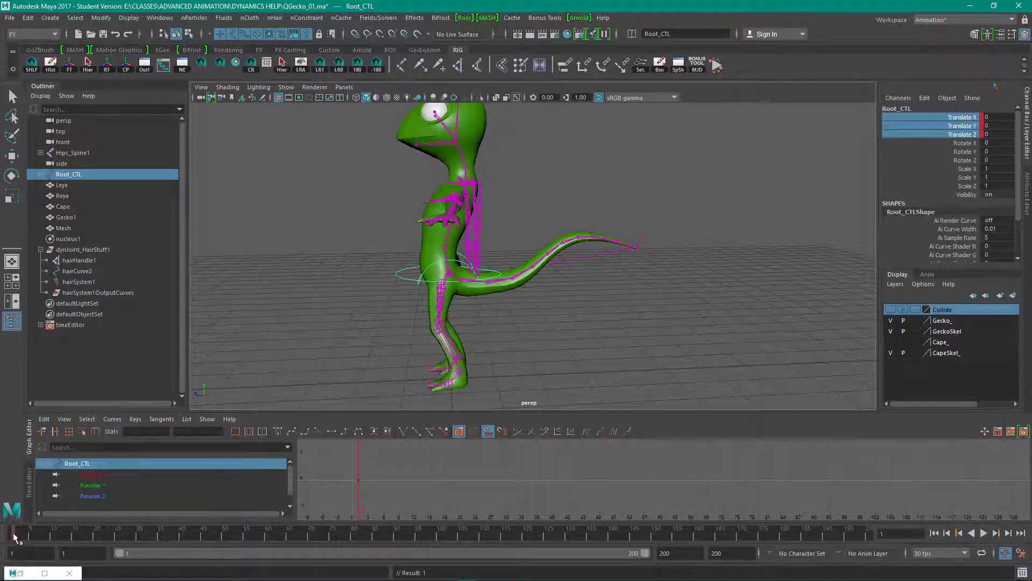
Step: Go to frame 60 and key Root_CTL's Translate X, Y and Z there
left_click_drag(14, 536, 98, 539)
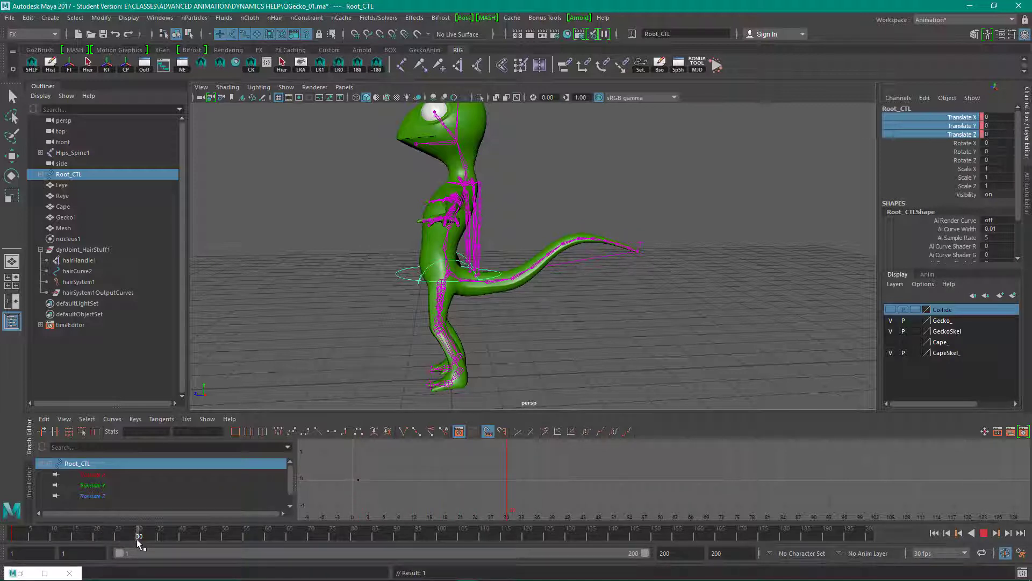
left_click_drag(136, 538, 267, 537)
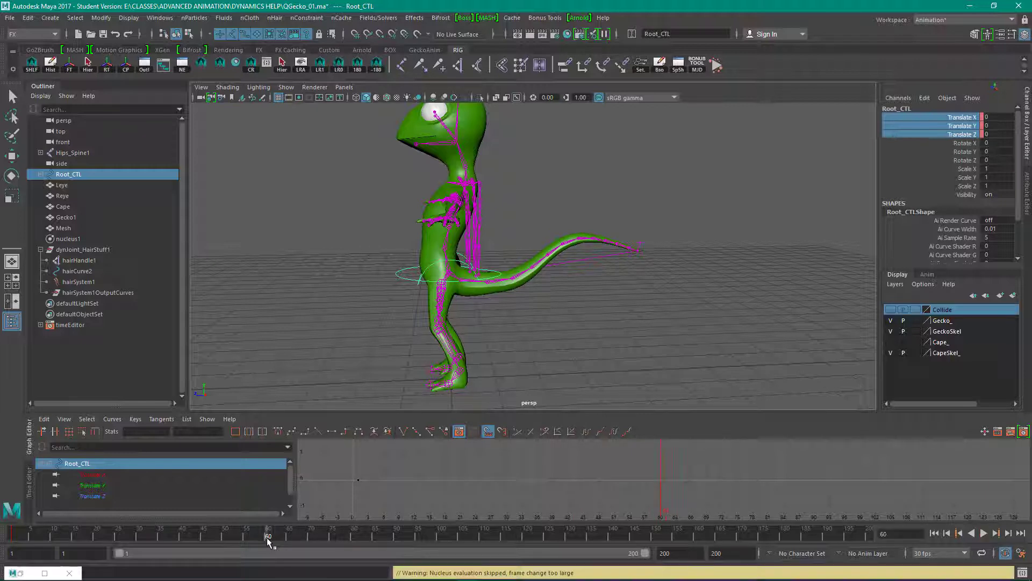
right_click(951, 128)
left_click(942, 143)
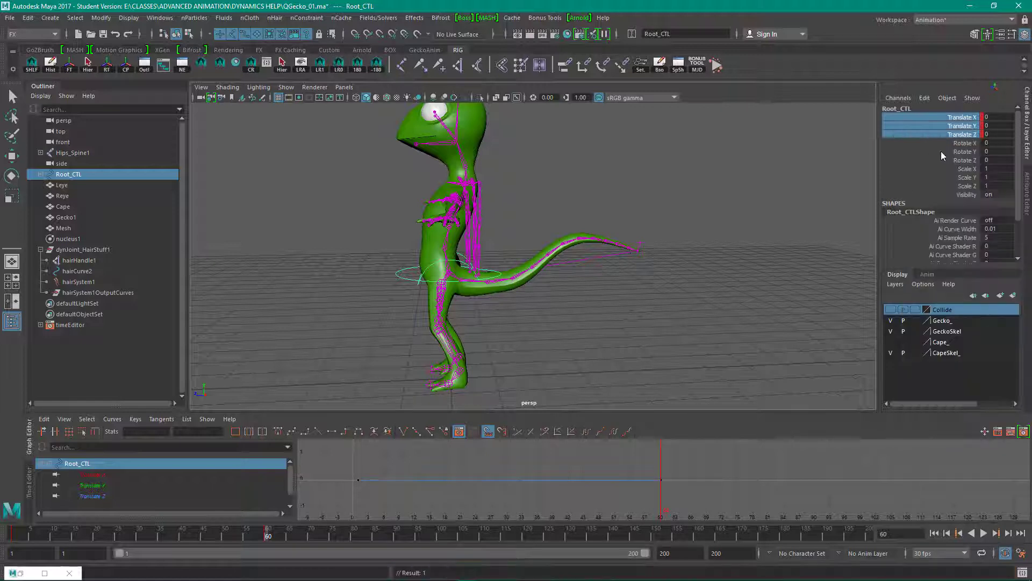
Step: Play the simulation through to frame 90 and move Root_CTL forward to about 25.55 in Translate Z, keying the new position
key("alt+v")
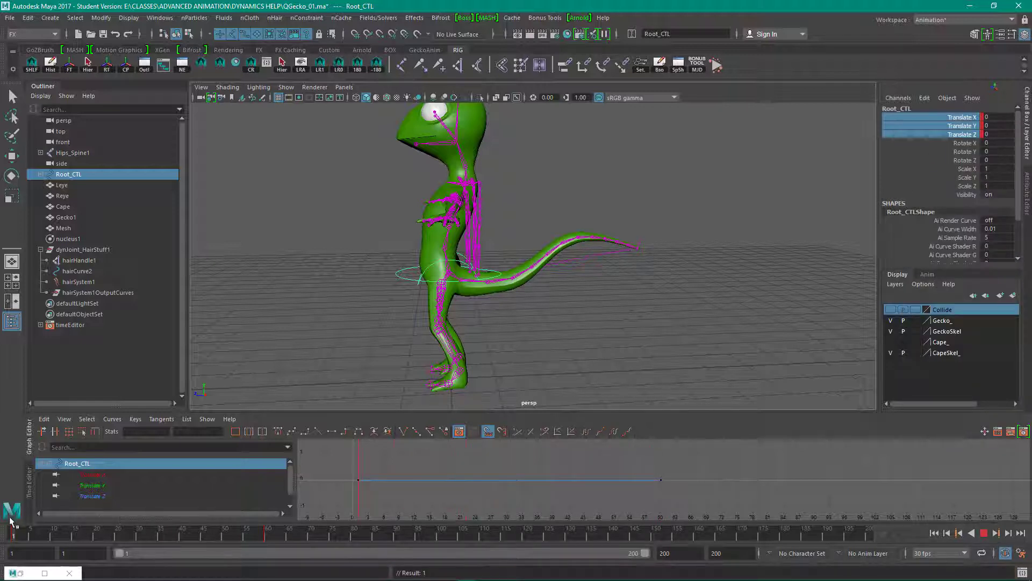
left_click_drag(234, 538, 398, 544)
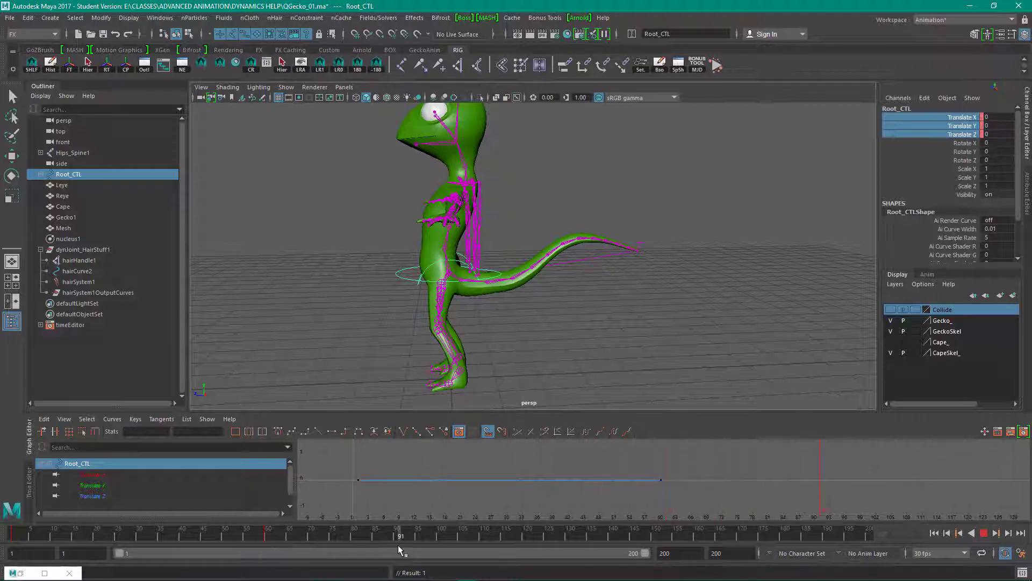
left_click_drag(266, 540, 396, 545)
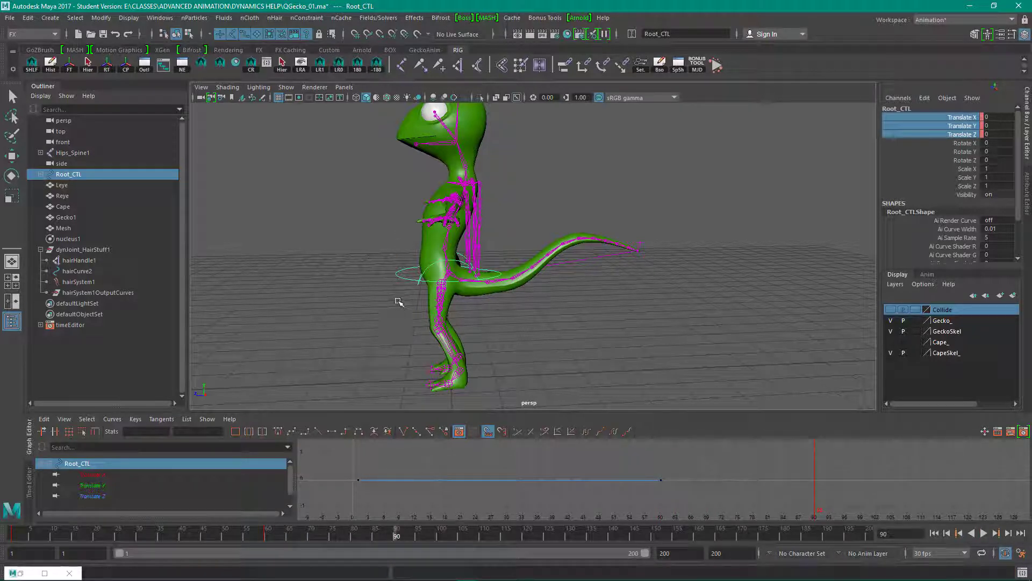
key("w")
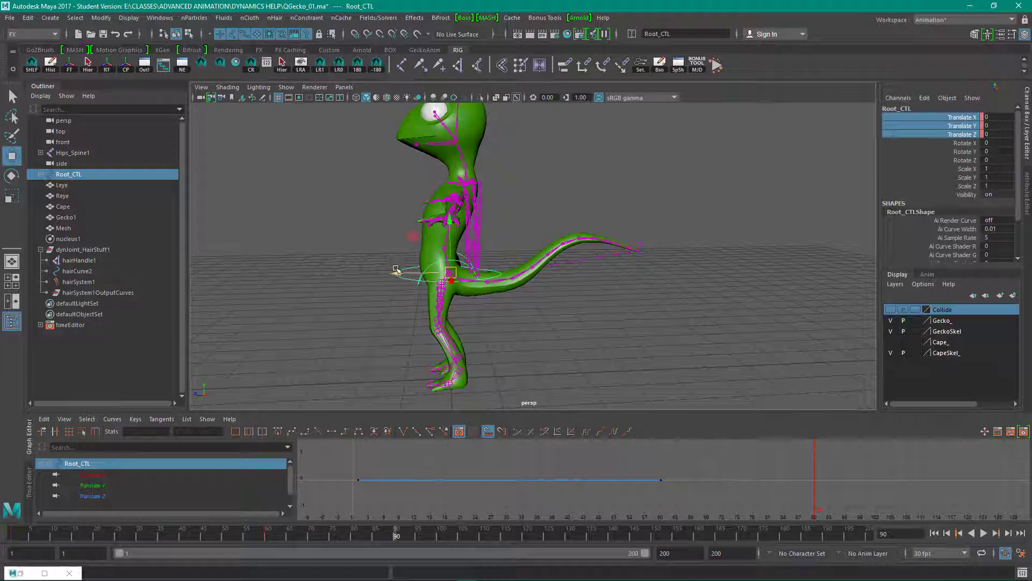
left_click_drag(402, 273, 277, 273)
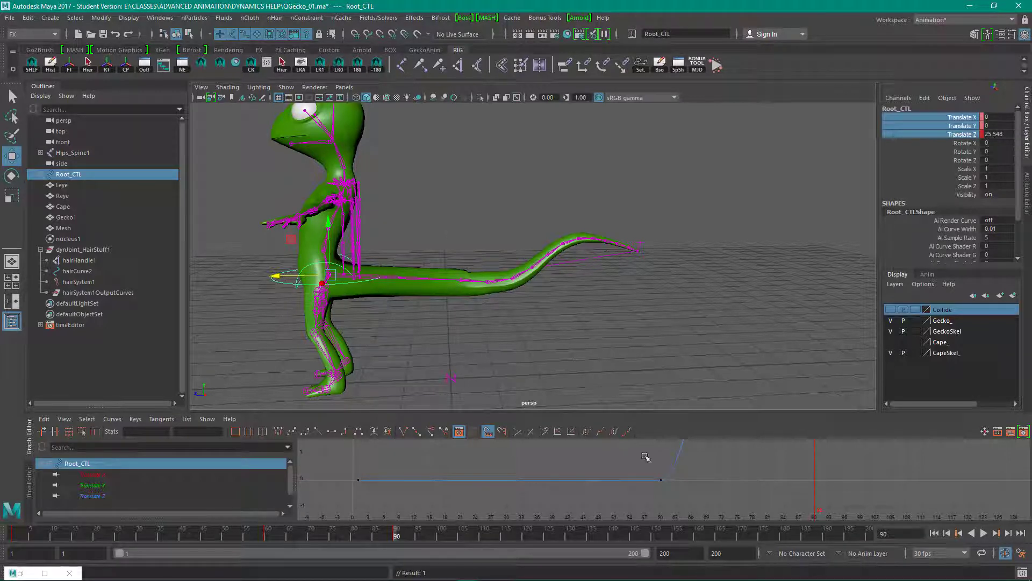
mouse_move(396, 533)
left_mouse_down()
mouse_move(77, 525)
mouse_move(399, 545)
mouse_move(84, 535)
mouse_move(339, 548)
mouse_move(401, 544)
mouse_move(238, 542)
mouse_move(395, 540)
left_mouse_up()
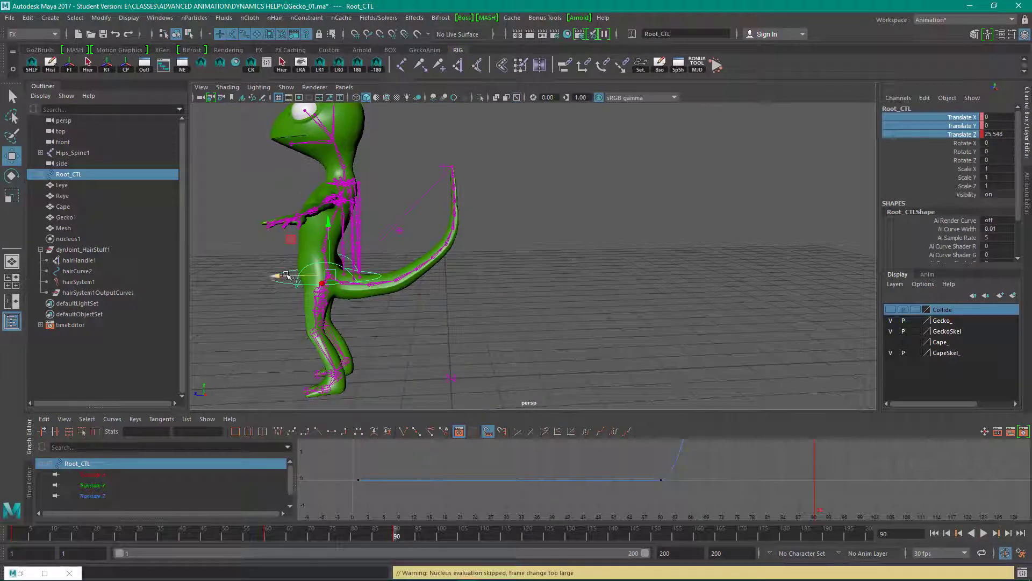
Step: Move Root_CTL forward to about 28.08 in Translate Z at frame 90, and scrub back to frame 65
left_click_drag(287, 275, 274, 277)
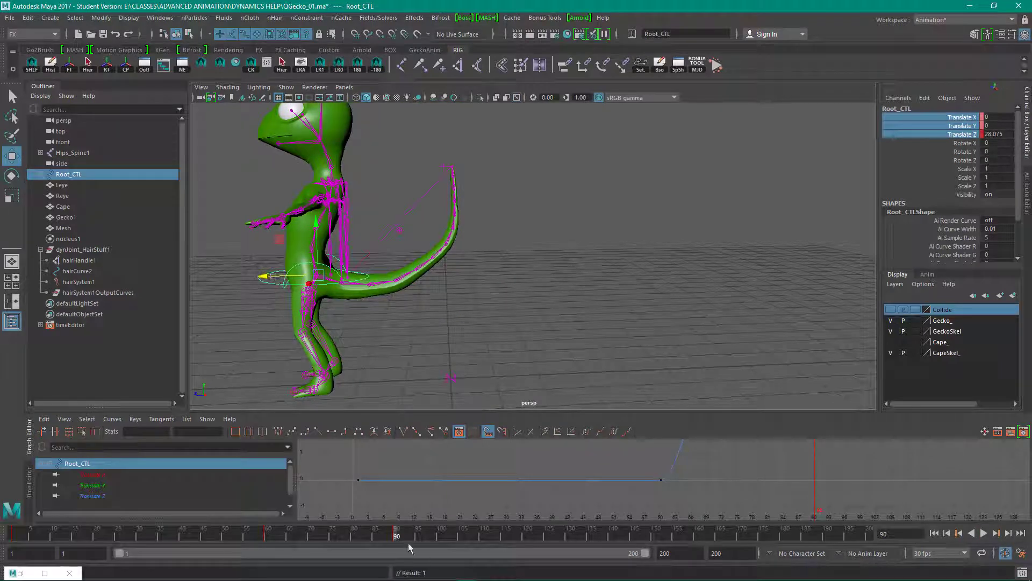
left_click_drag(401, 536, 288, 543)
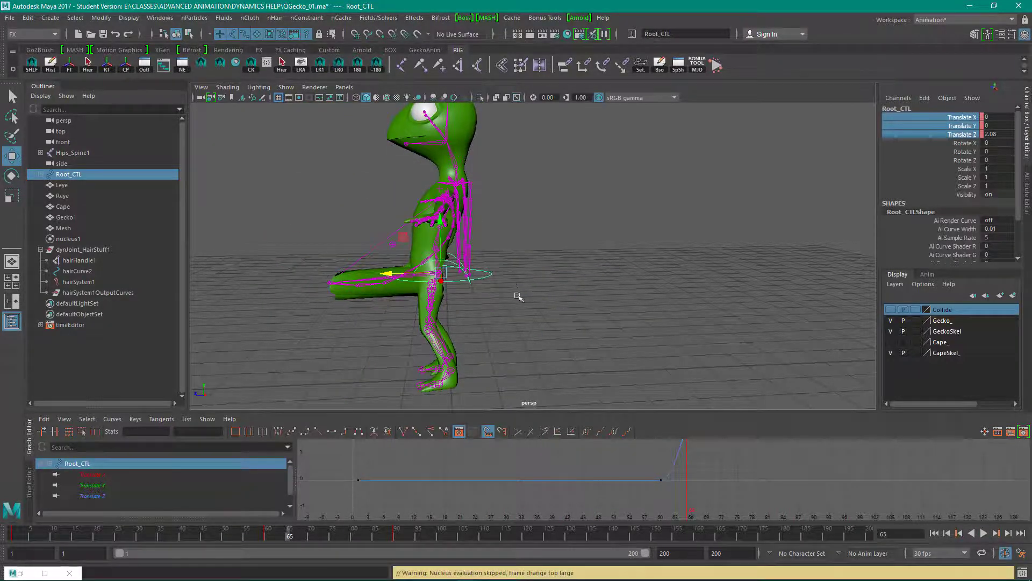
left_click_drag(534, 285, 548, 285, "alt")
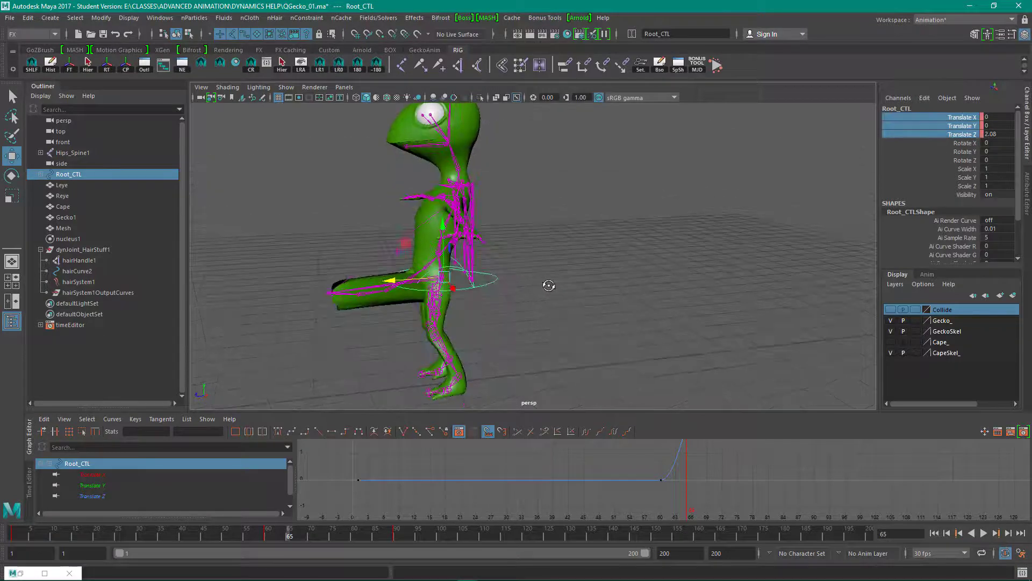
Step: Rotate the Hips control to about 20.6 in Rotate Y at frame 67 and key all its channels
left_click_drag(300, 537, 296, 538)
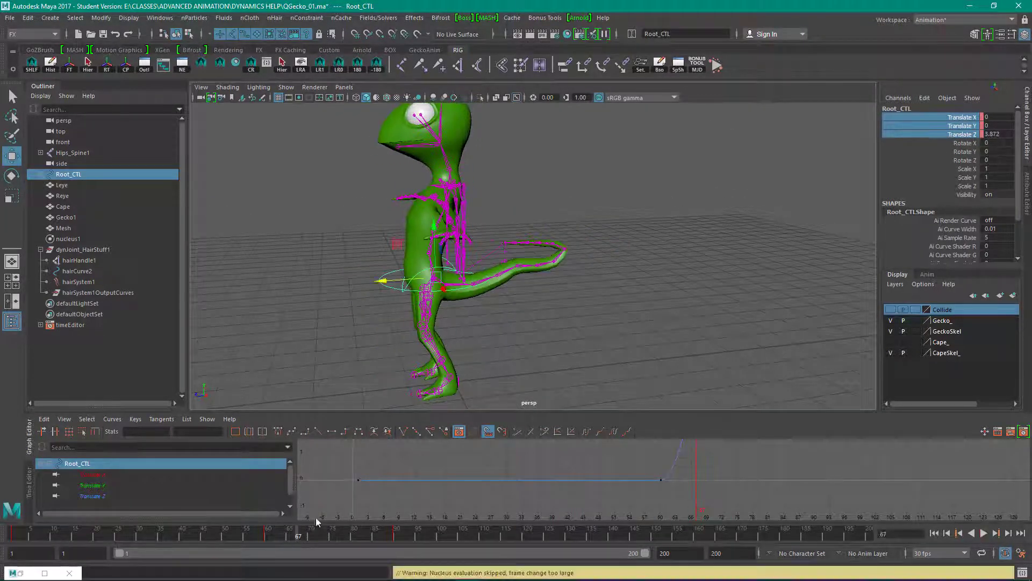
left_click(385, 259)
left_click(428, 269)
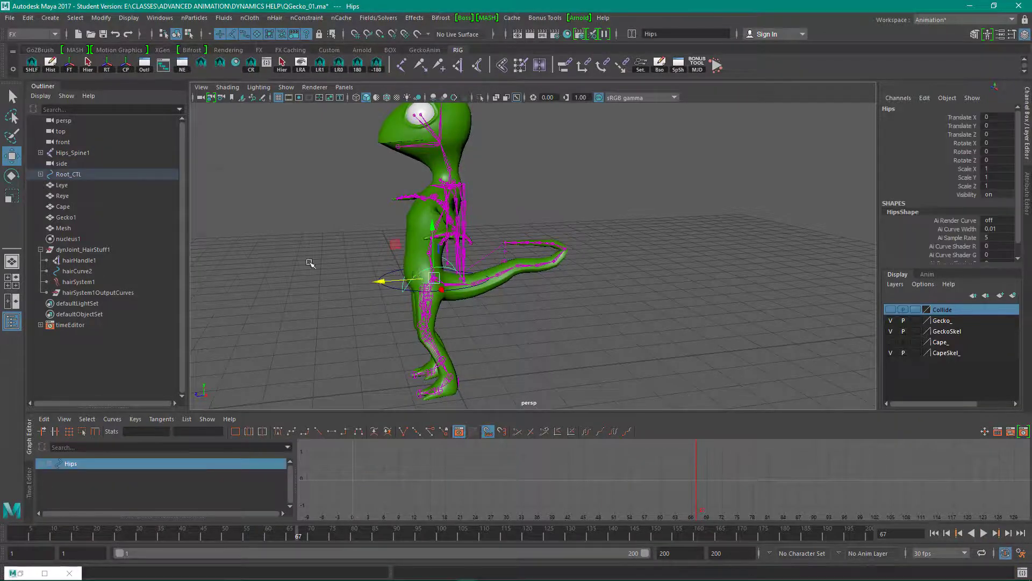
left_click_drag(310, 263, 265, 238, "alt")
key("e")
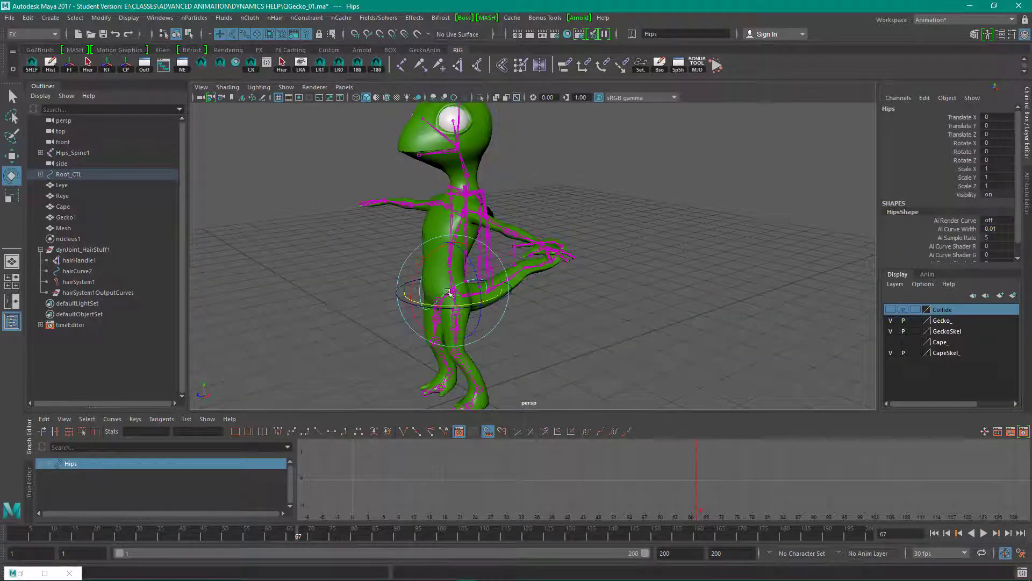
left_click_drag(457, 306, 475, 293)
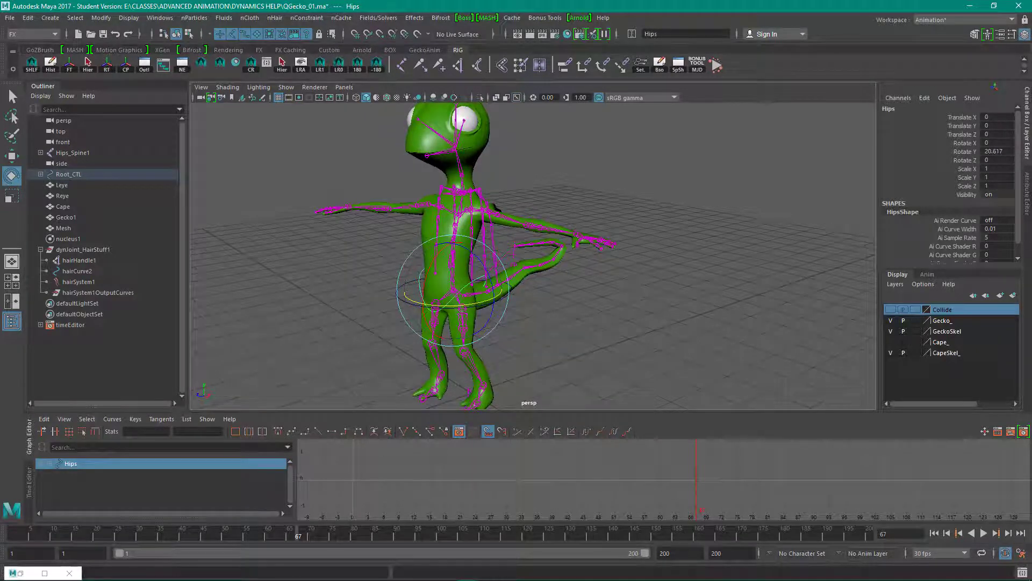
key("s")
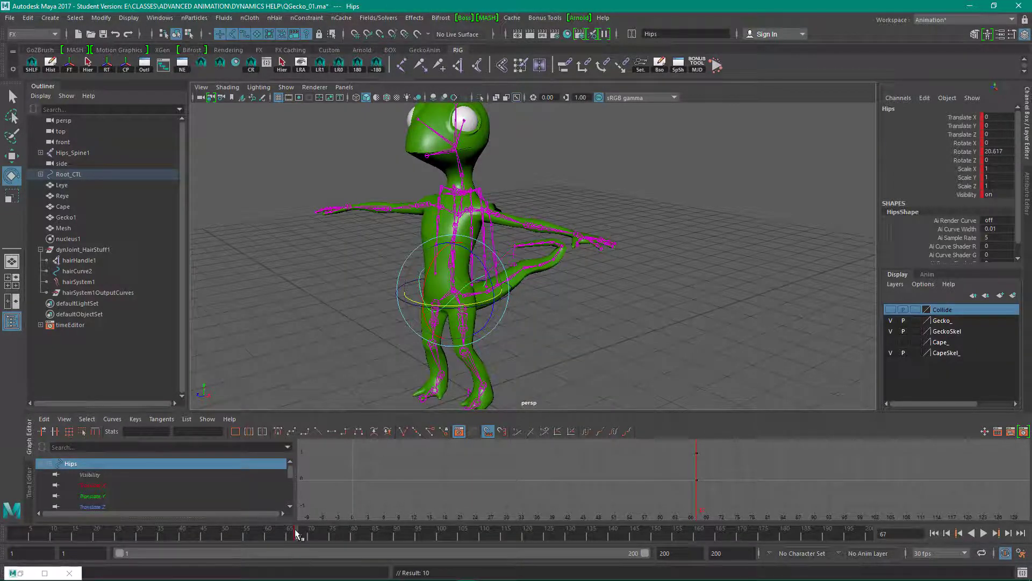
Step: Zero the Hips rotation at frame 60 and rotate the control to about -8 in Rotate Y at frame 73
left_click_drag(295, 534, 266, 536)
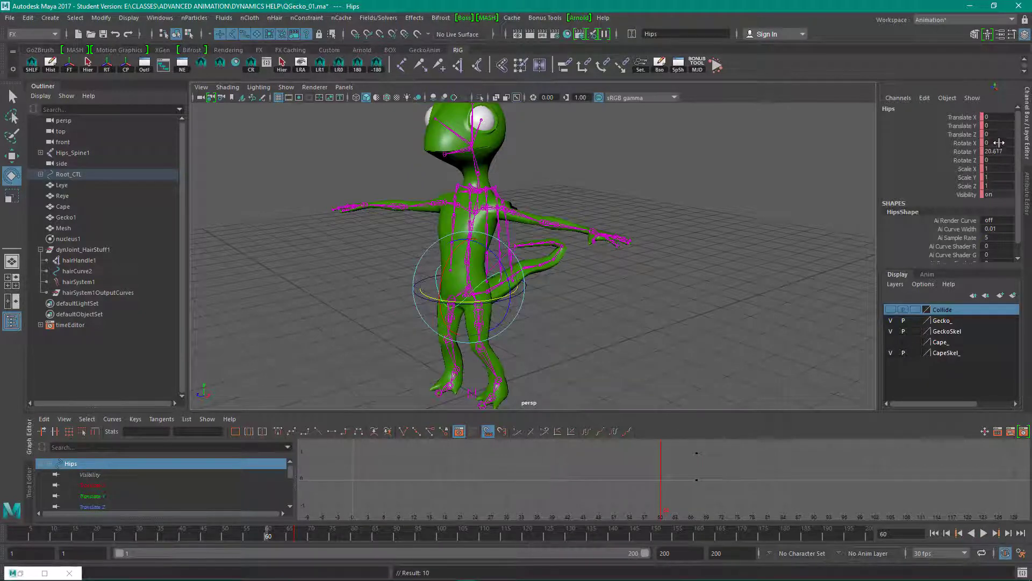
left_click_drag(998, 143, 997, 158)
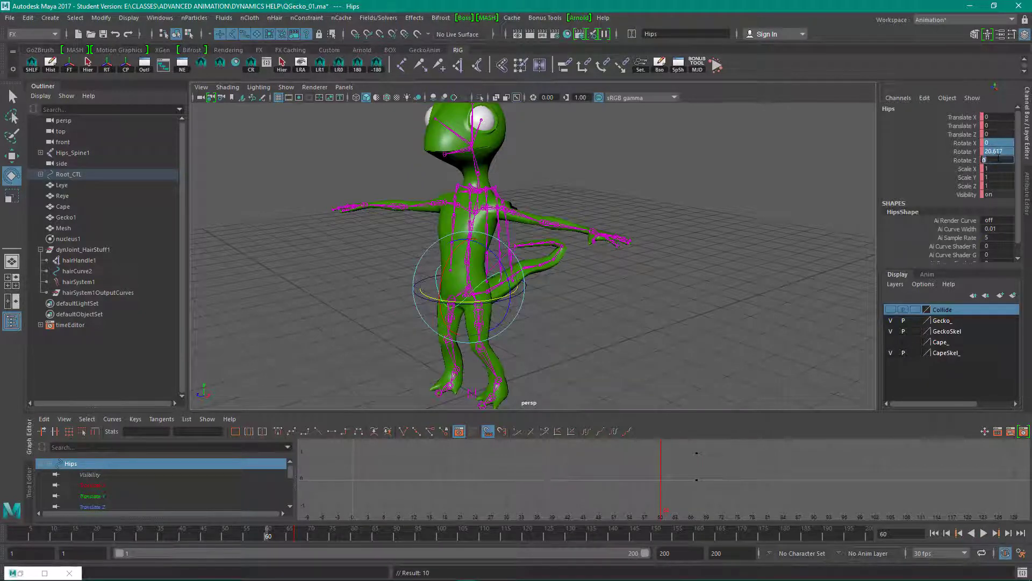
key("Return")
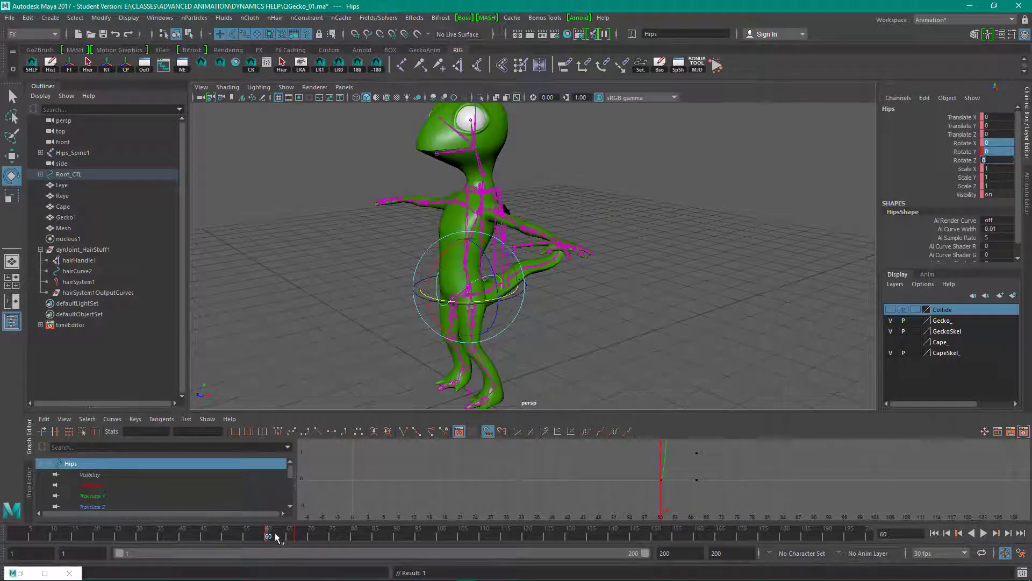
left_click_drag(276, 538, 323, 537)
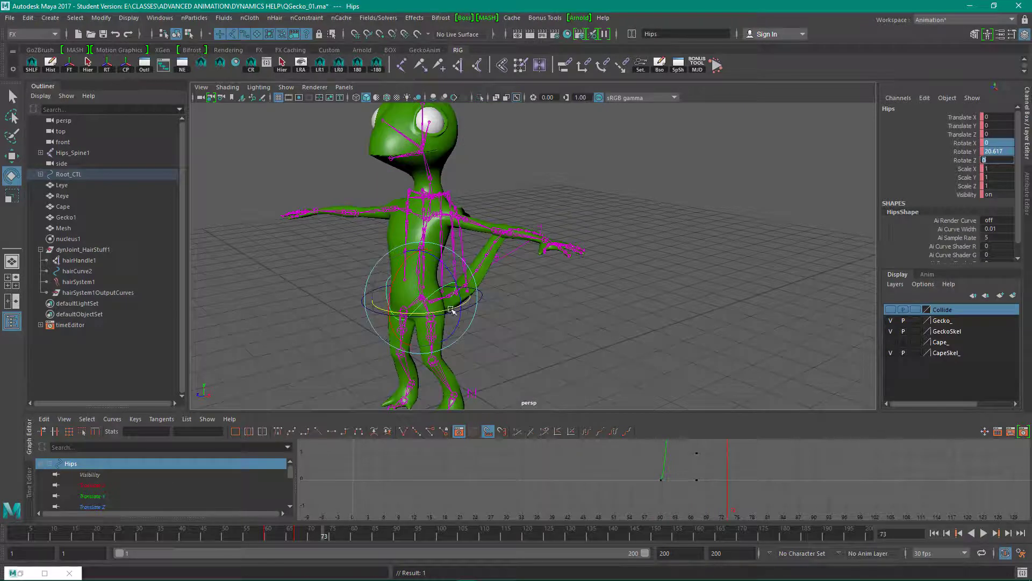
left_click_drag(452, 311, 423, 307)
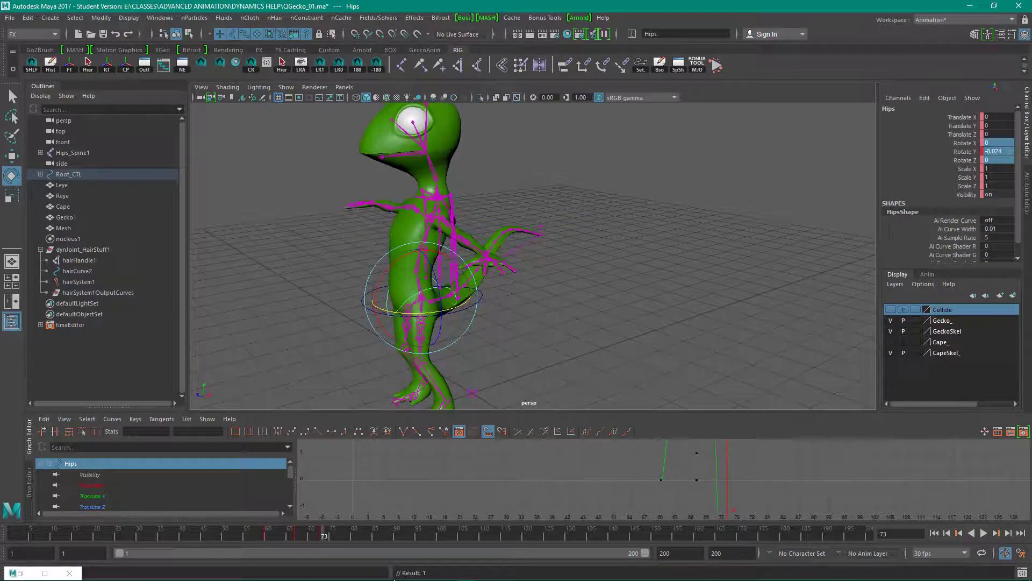
Step: Set the Hips control's Rotate X, Y and Z to 0 at frame 90
left_click(394, 534)
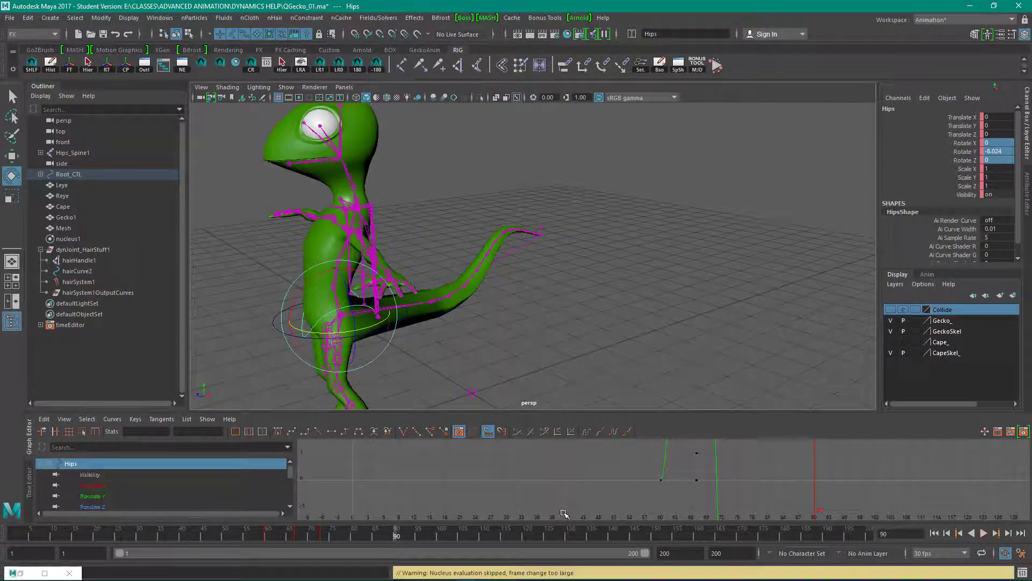
left_click_drag(999, 135, 997, 157)
left_click(992, 135)
type("0")
key("Return")
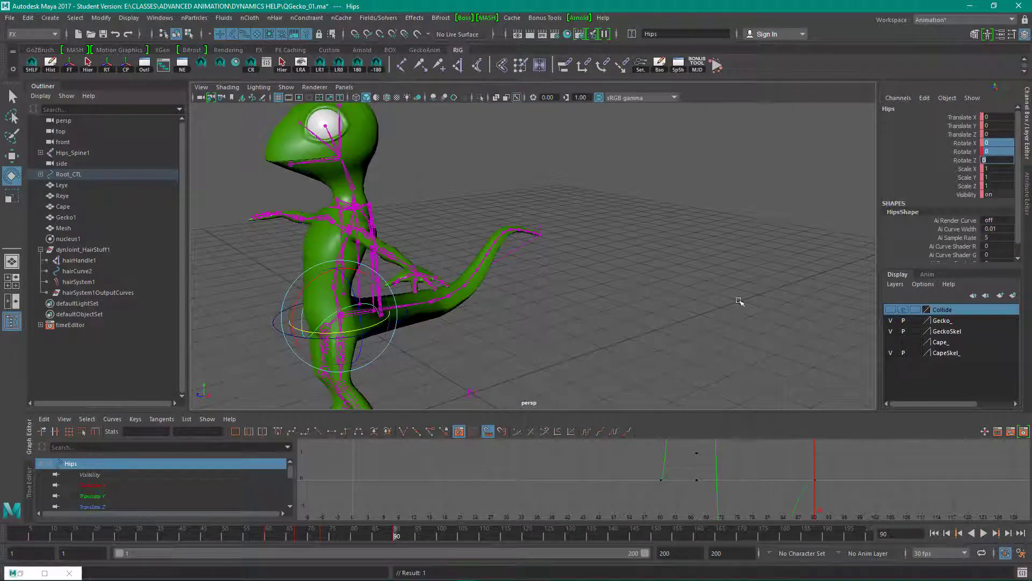
Step: Play the animation from frame 1 and set the Time Slider playback speed preference to 30 fps x 1
left_click_drag(402, 534, 12, 540)
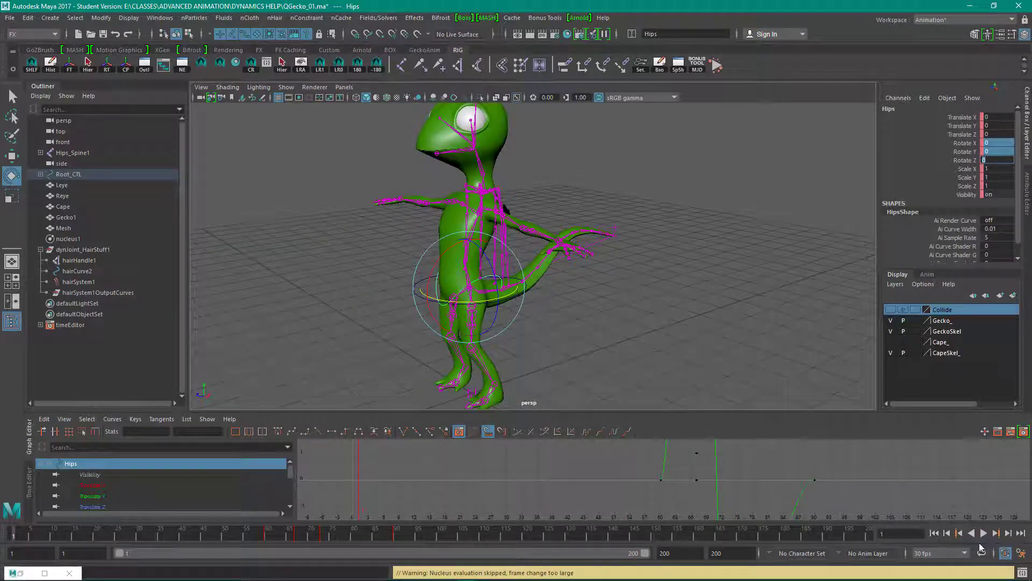
left_click(985, 534)
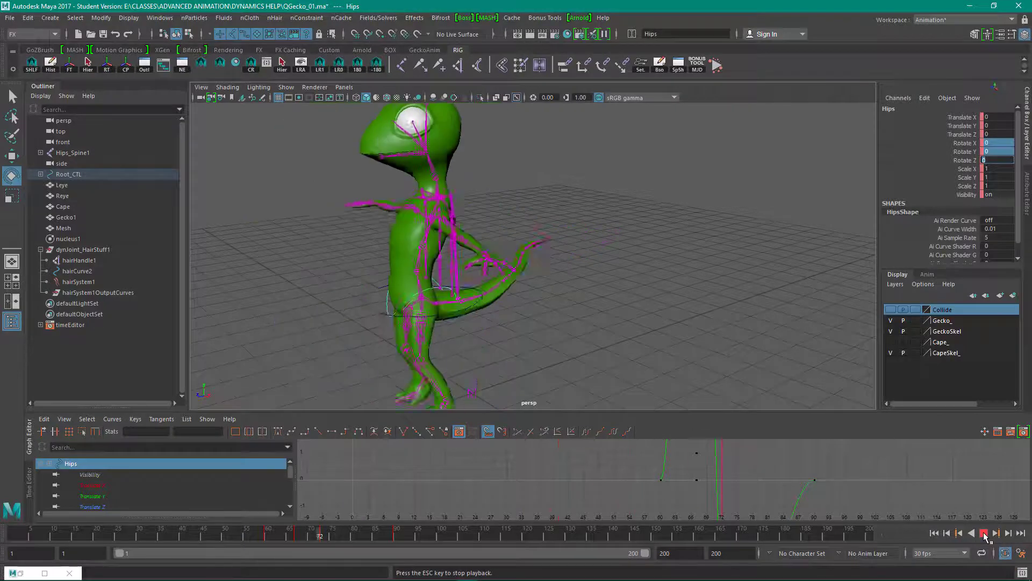
left_click(1021, 553)
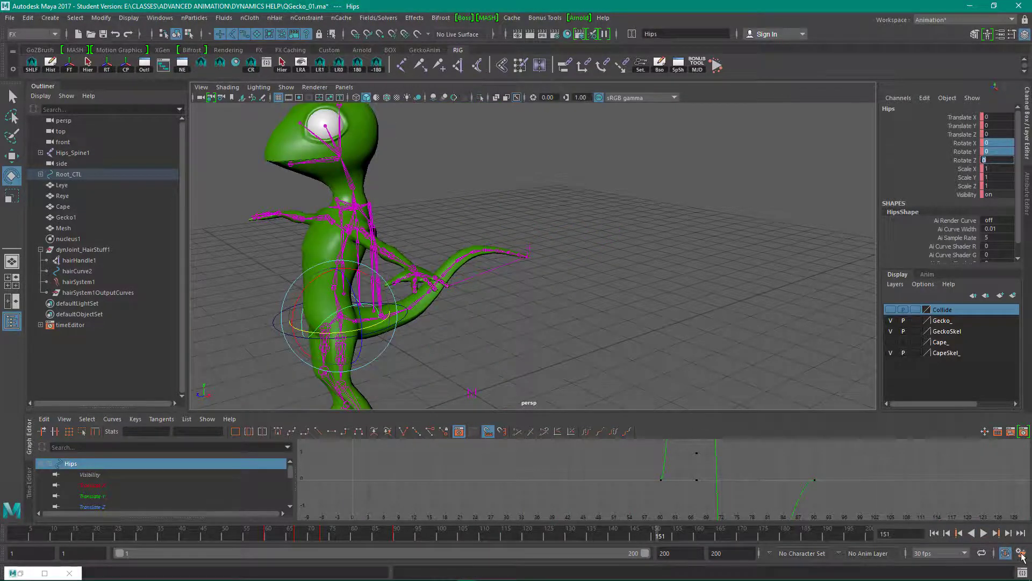
scroll(428, 313, "down", 2)
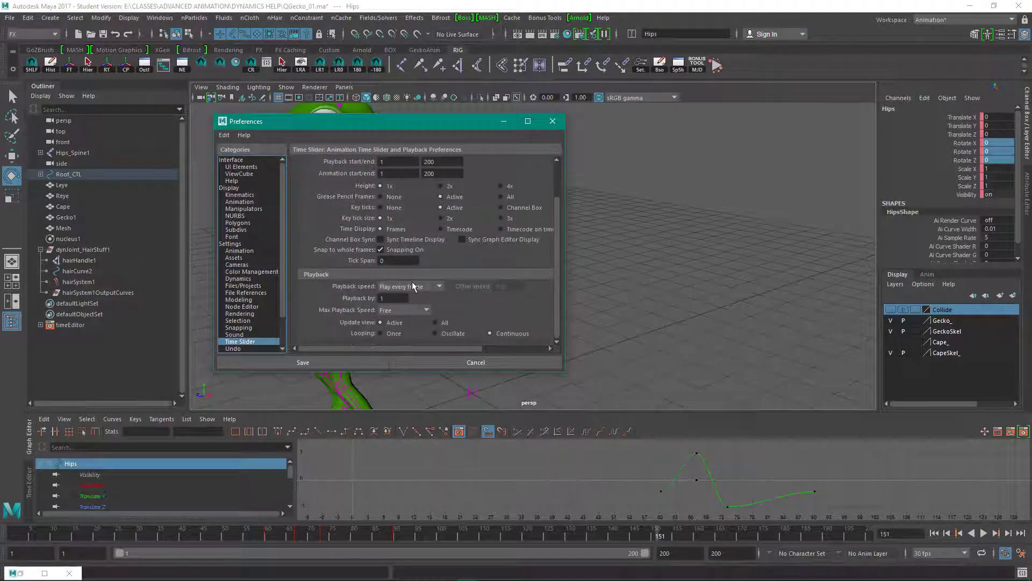
left_click(413, 286)
left_click(409, 311)
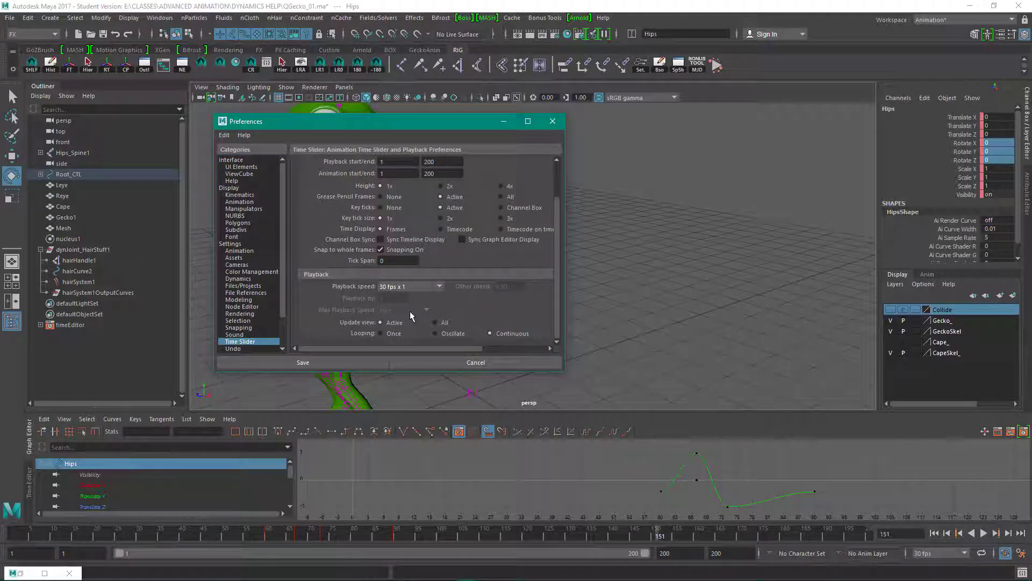
left_click(331, 358)
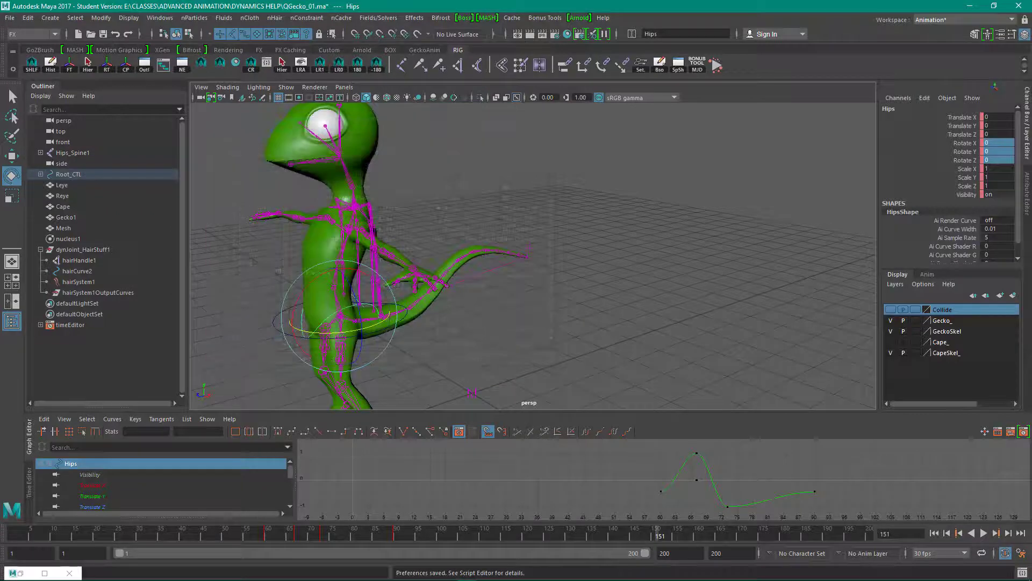
Step: Play the animation from the first frame to review the tail motion, and return to frame 1
left_click(934, 533)
left_click(984, 534)
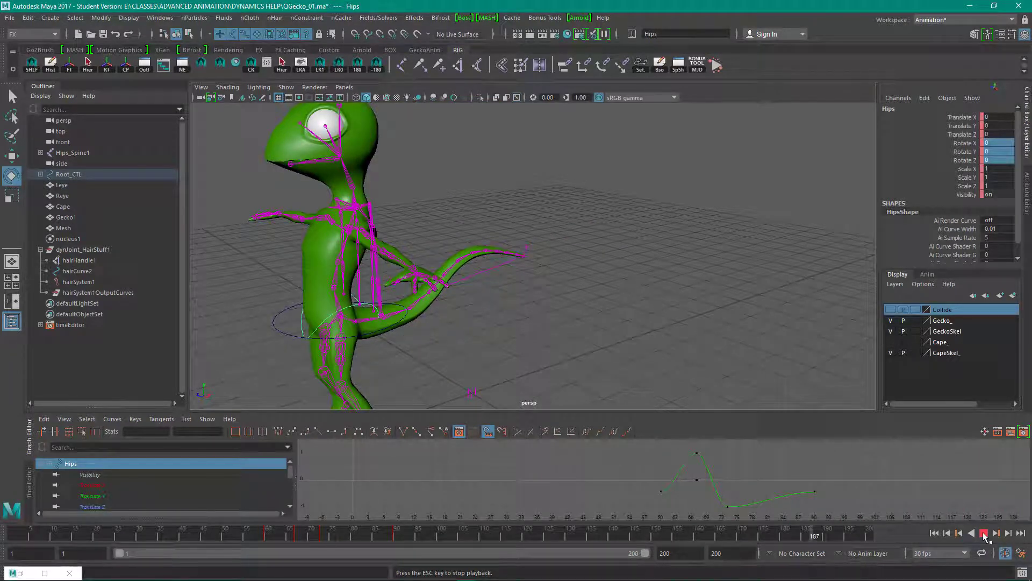
left_click(984, 533)
left_click(934, 533)
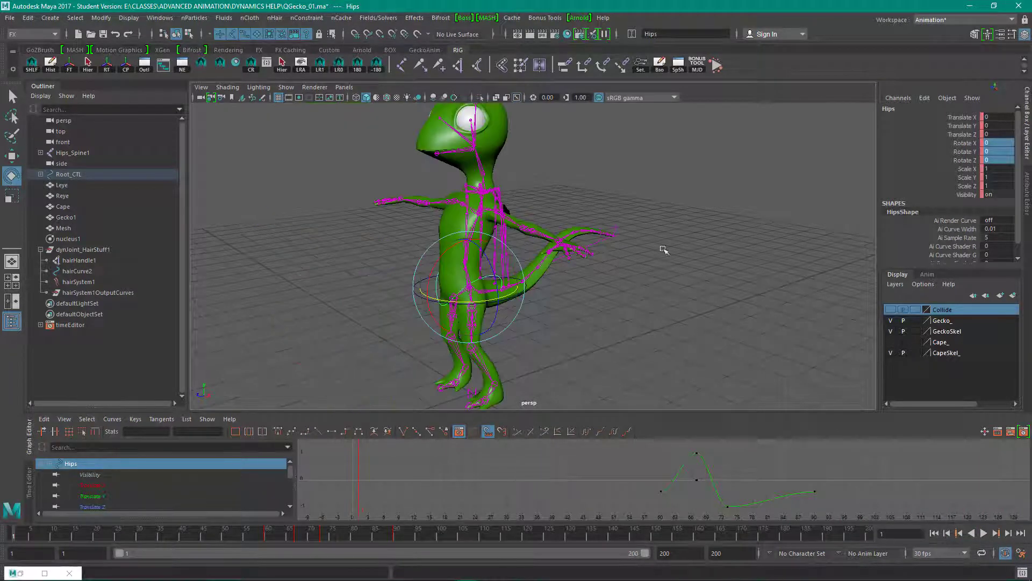
Step: Archive the scene without saving the current changes first
left_click_drag(665, 284, 587, 302, "alt")
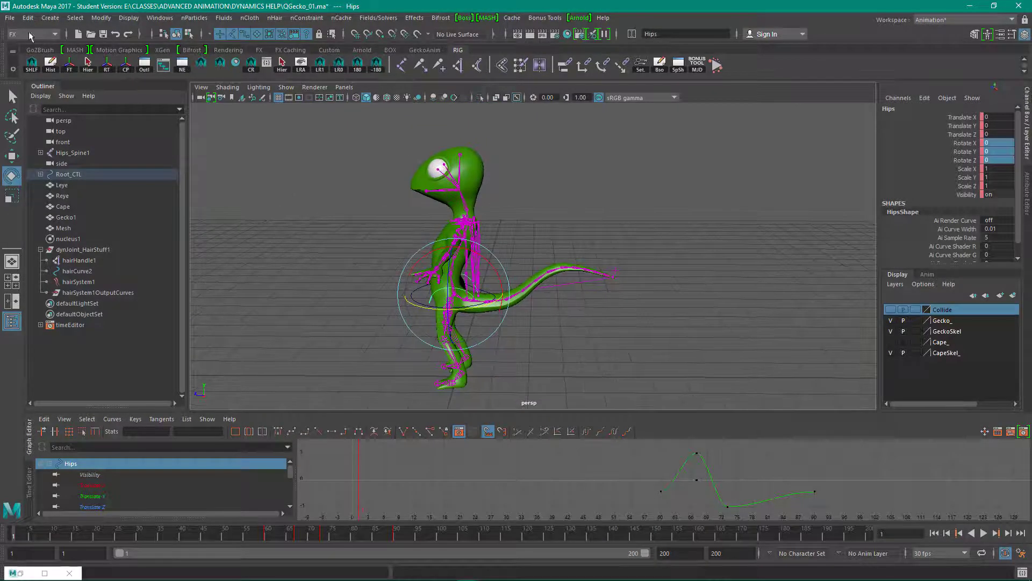
left_click(10, 17)
left_click(38, 83)
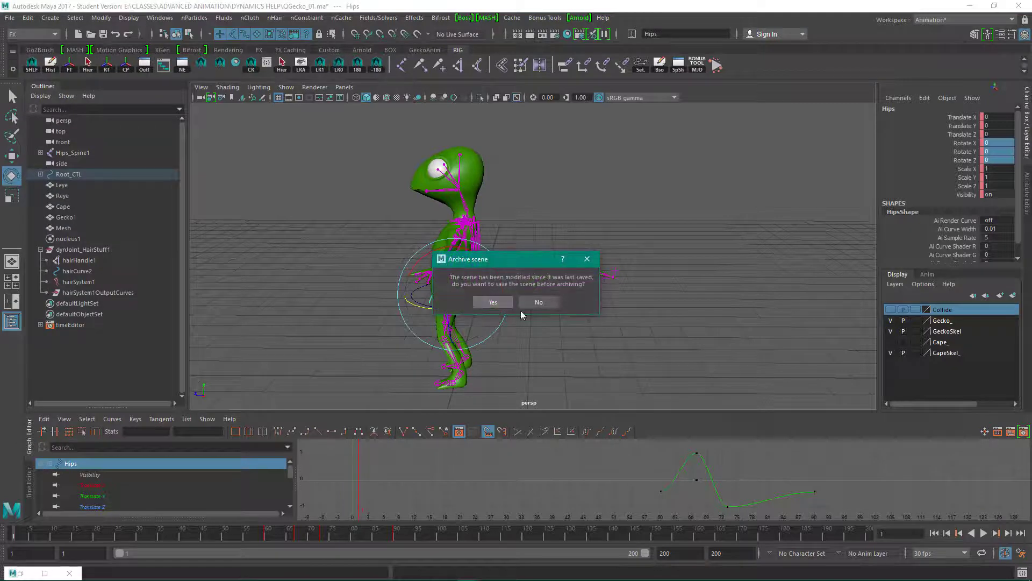
left_click(544, 300)
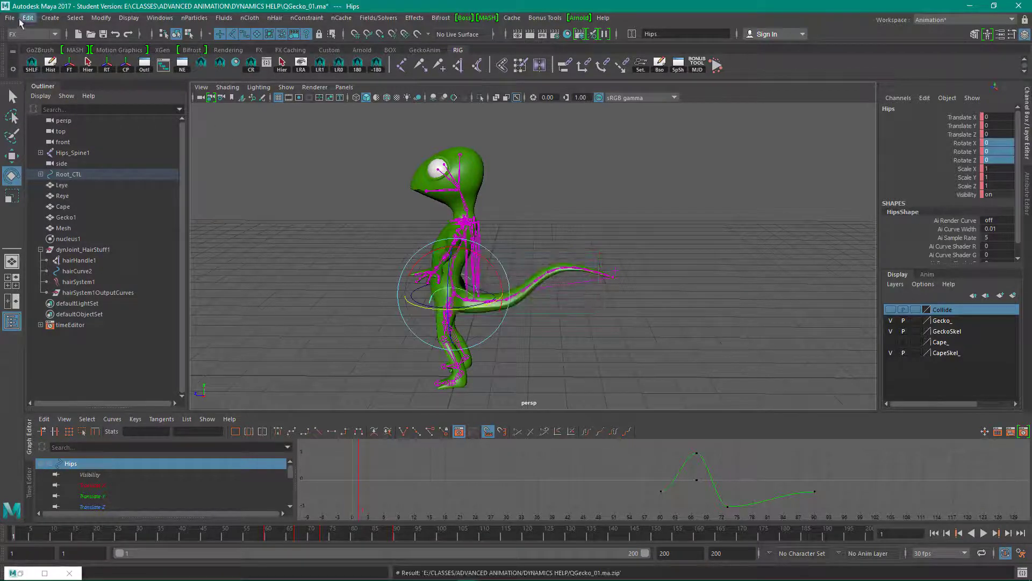
Step: Save the scene as QGecko_Tail.ma in the DYNAMICS HELP folder, replacing the existing file
left_click(11, 17)
left_click(46, 74)
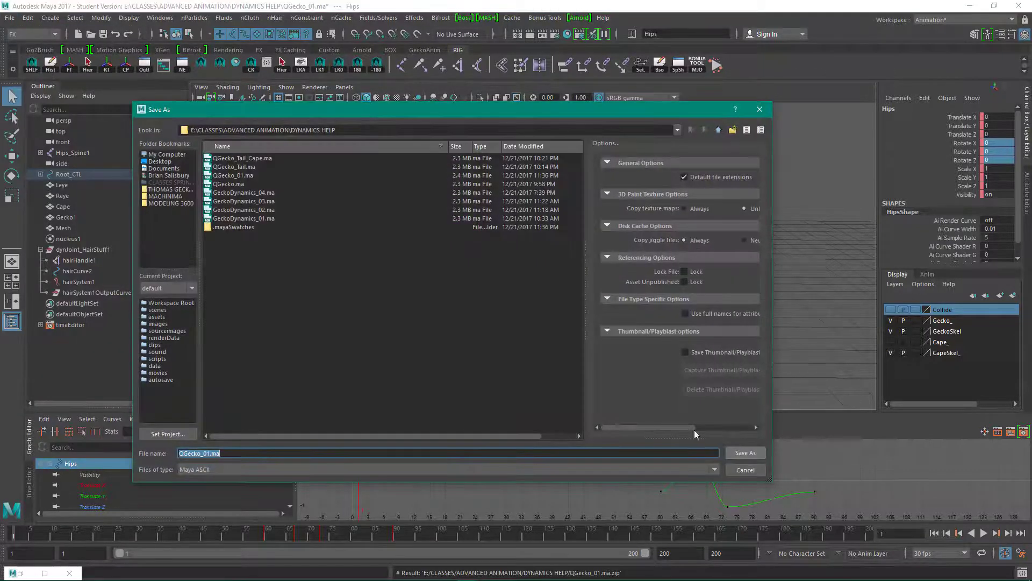
left_click(266, 158)
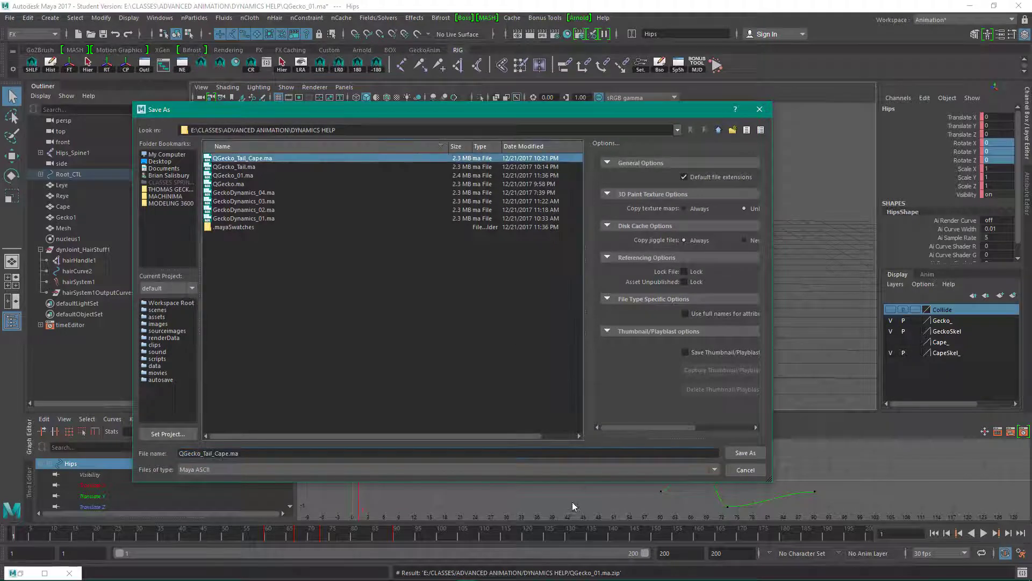
left_click(254, 167)
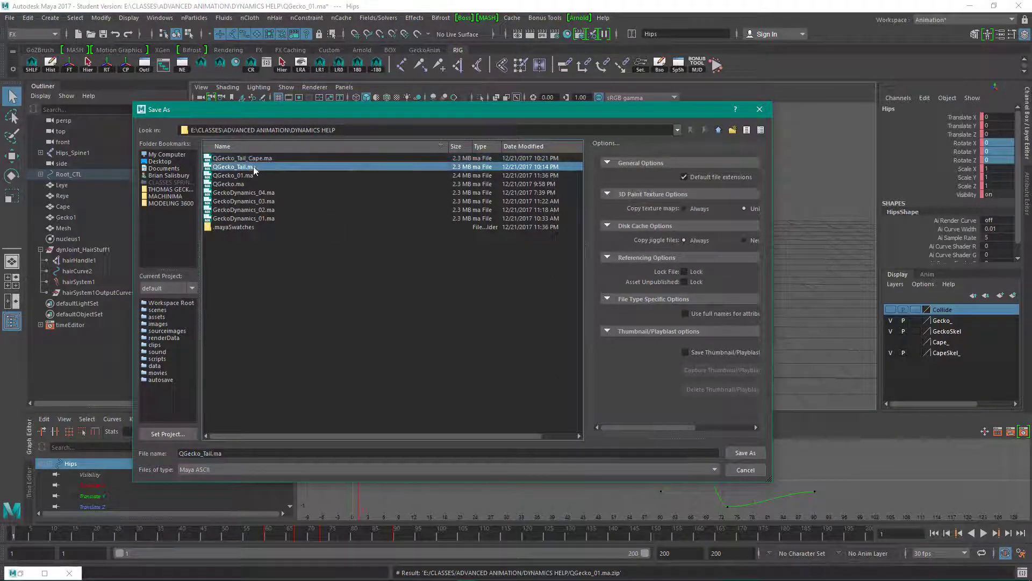
left_click(753, 454)
left_click(428, 307)
left_click(492, 305)
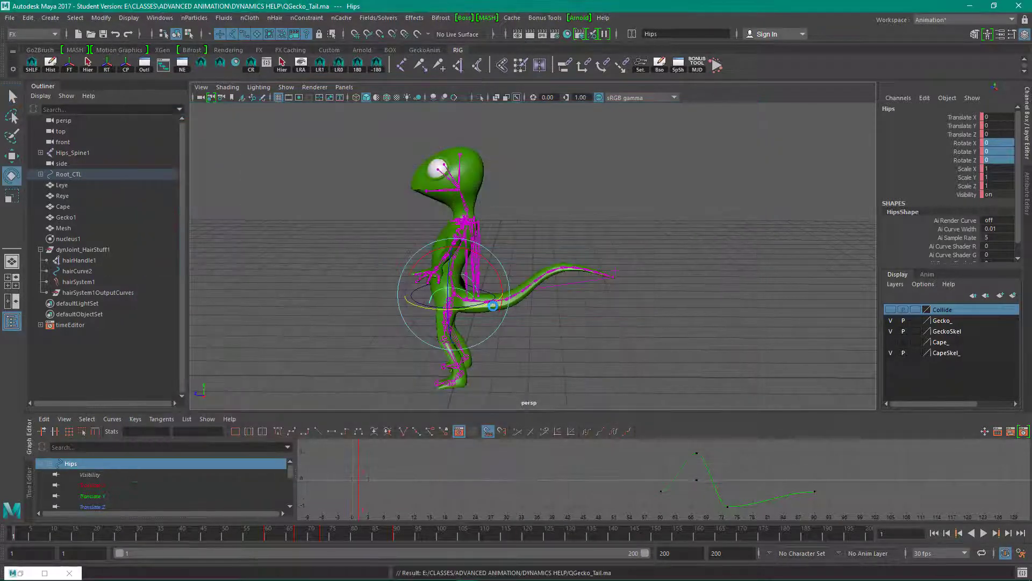
Step: Hide the Gecko_ display layer and check the CapeSkel_ layer to expose the cape joints
left_click_drag(583, 273, 576, 247, "alt")
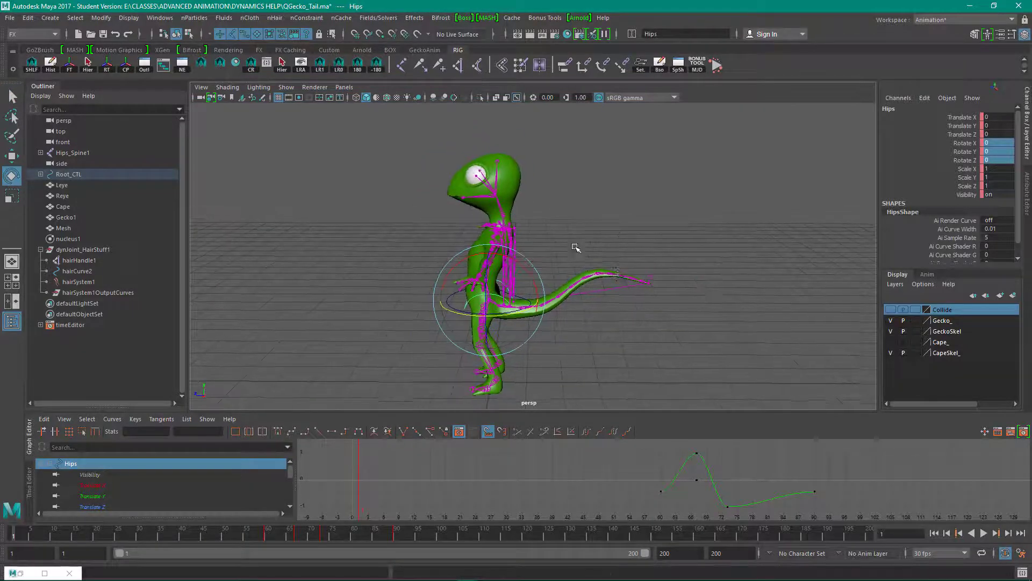
right_click_drag(576, 247, 614, 223, "alt")
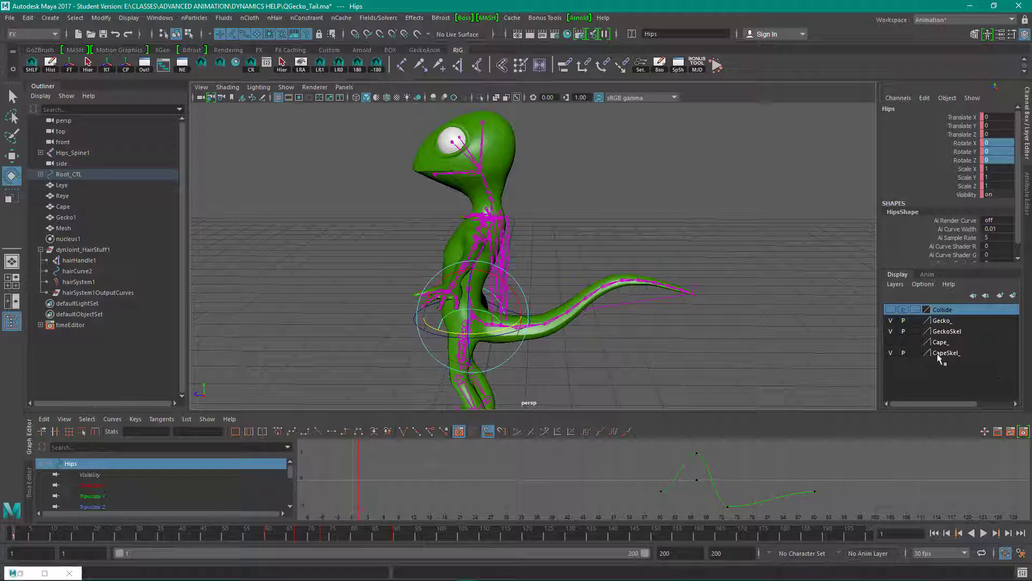
left_click(890, 320)
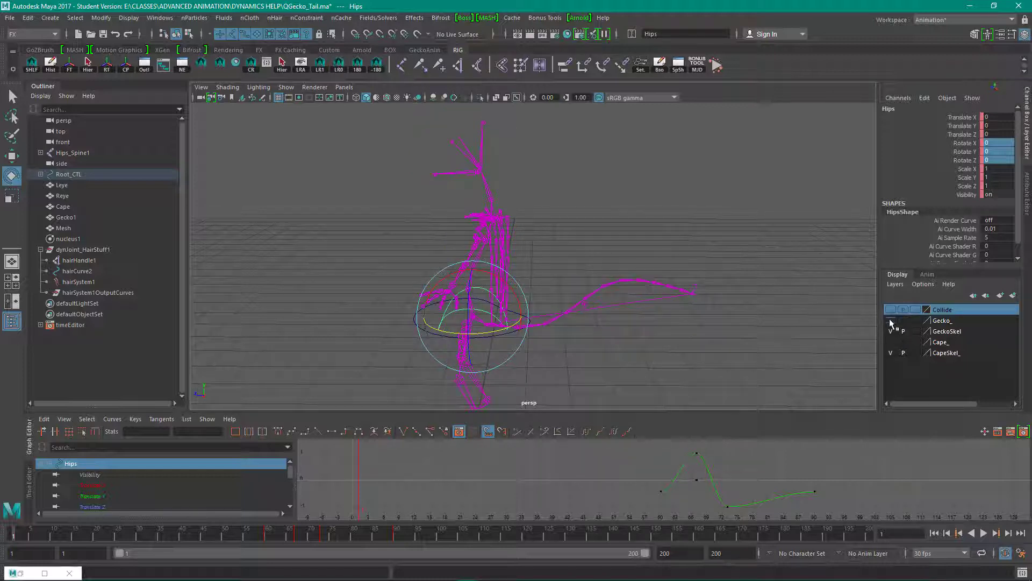
left_click(890, 353)
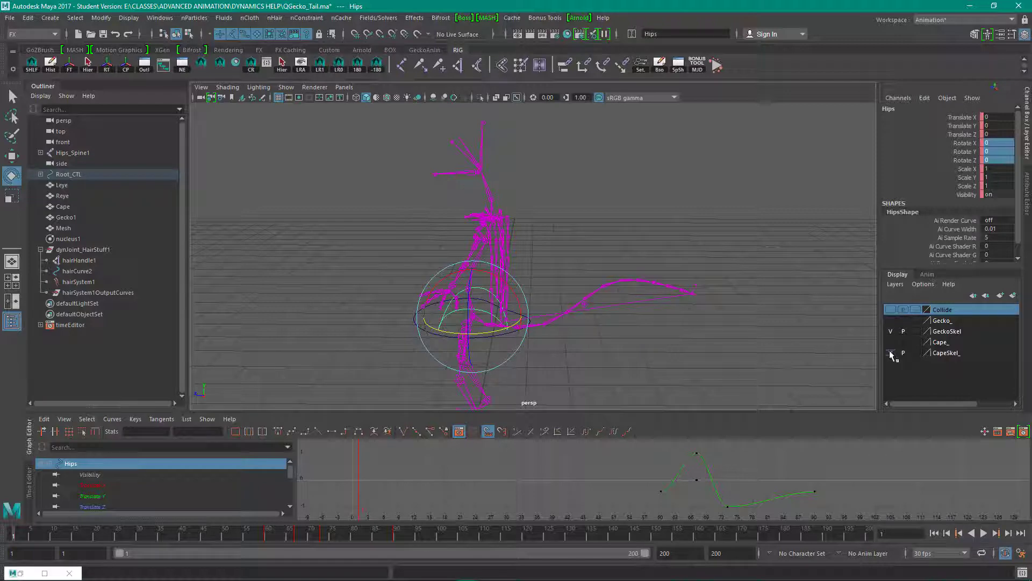
left_click_drag(698, 244, 645, 226, "alt")
scroll(658, 224, "up", 5)
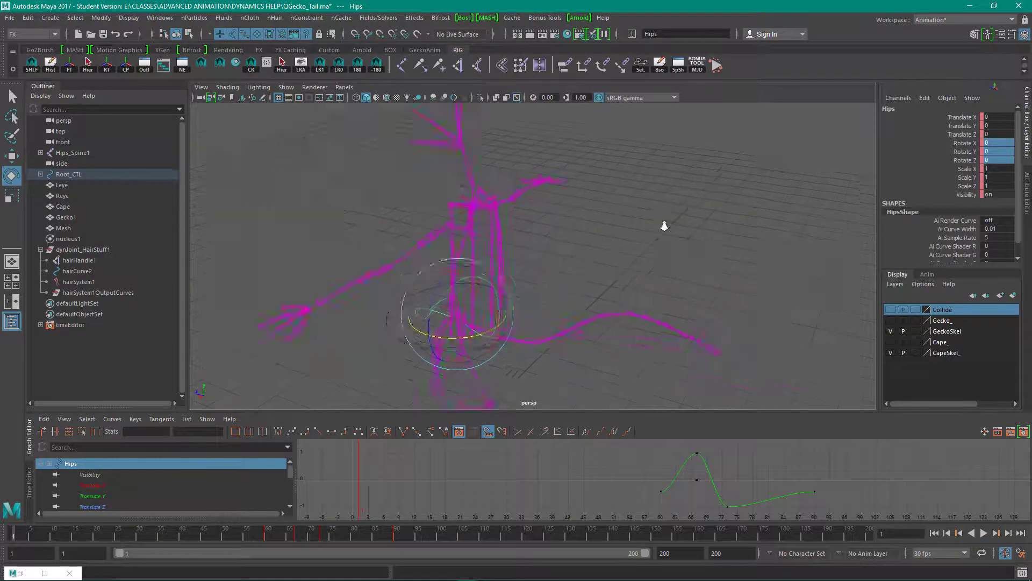
Step: Make the joint chain from Cape_B1 to Cape_B5 dynamic as a single hair chain, declining the playback speed change
left_click(428, 175)
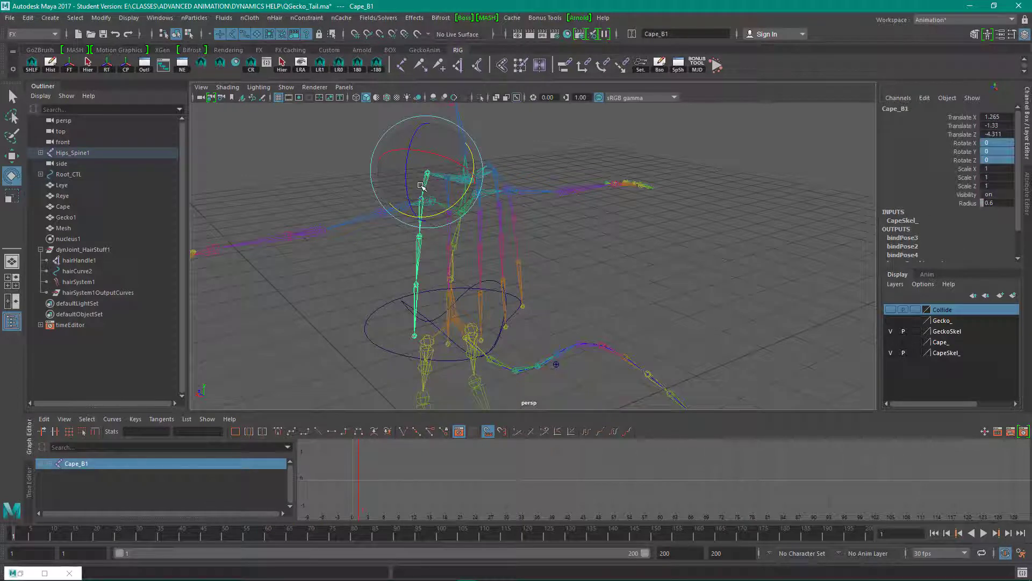
left_click(416, 339, "shift")
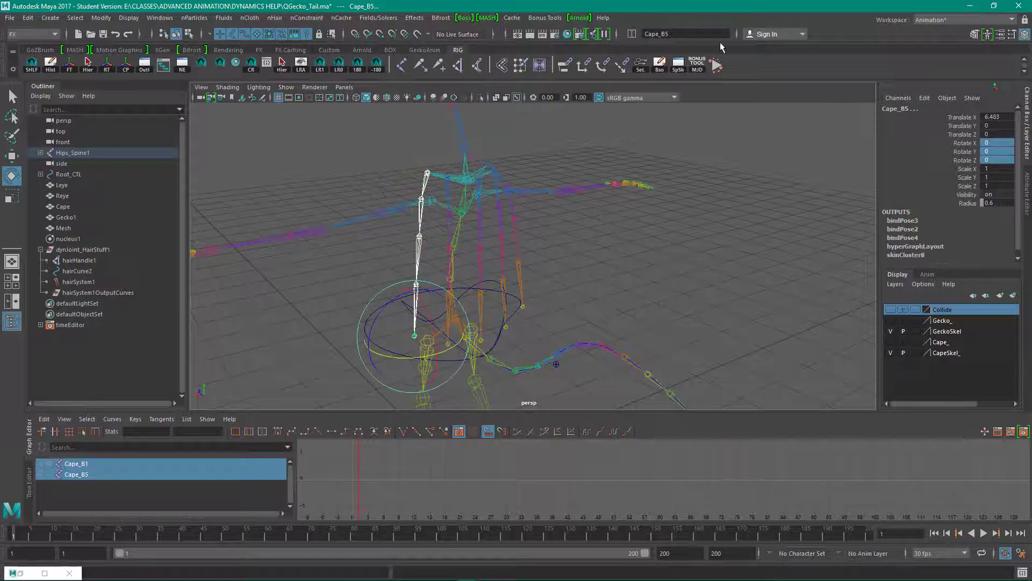
left_click(697, 65)
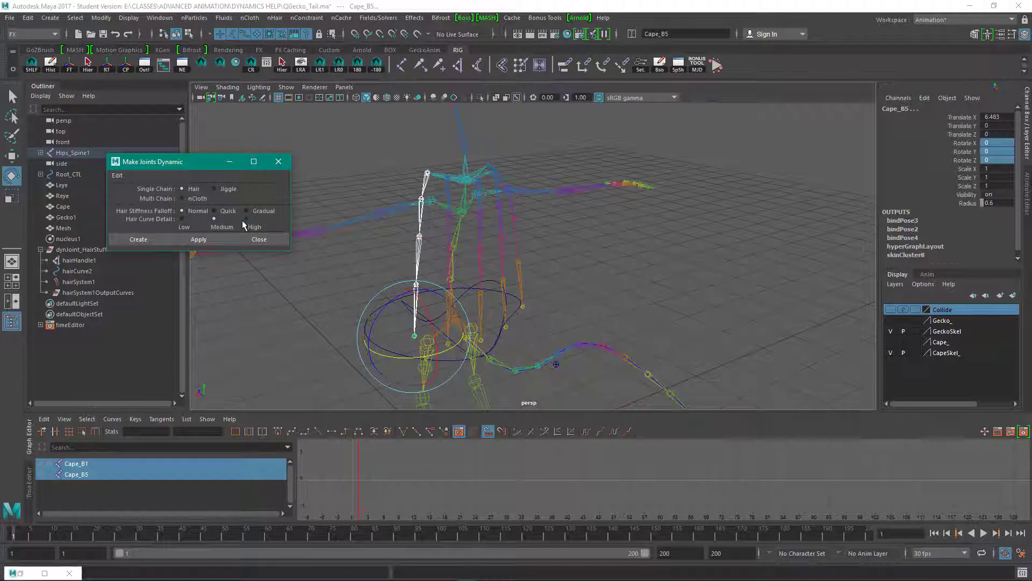
left_click(138, 240)
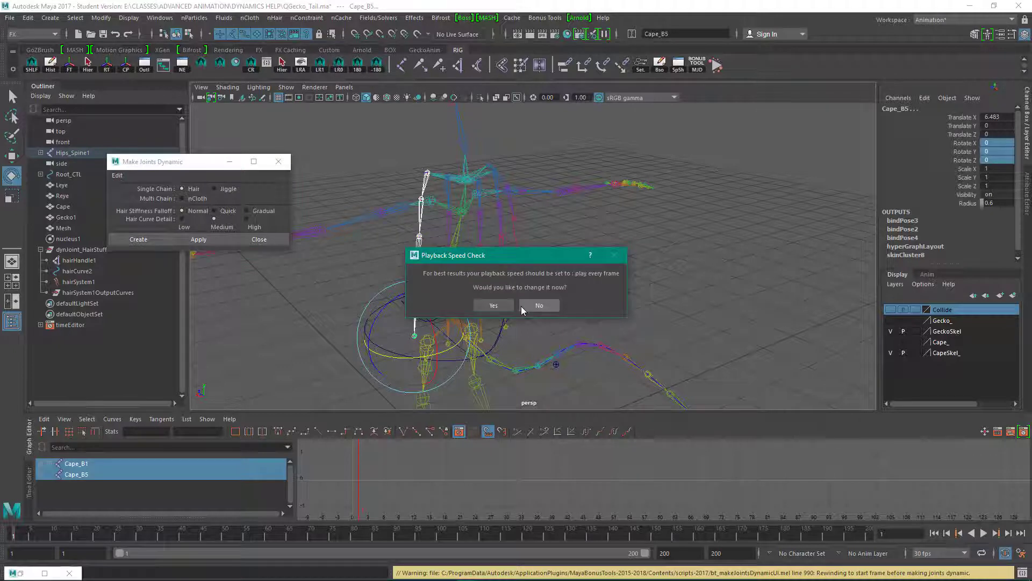
left_click(540, 305)
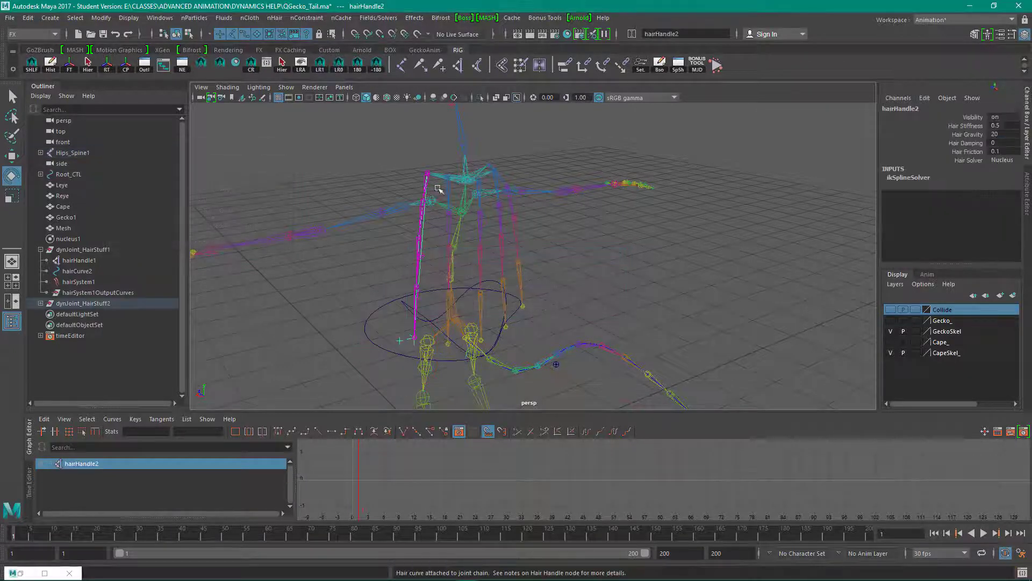
Step: Make the Cape_C1 to Cape_C5 joint chain dynamic with hair, and accept changing playback to play every frame
left_click(447, 189)
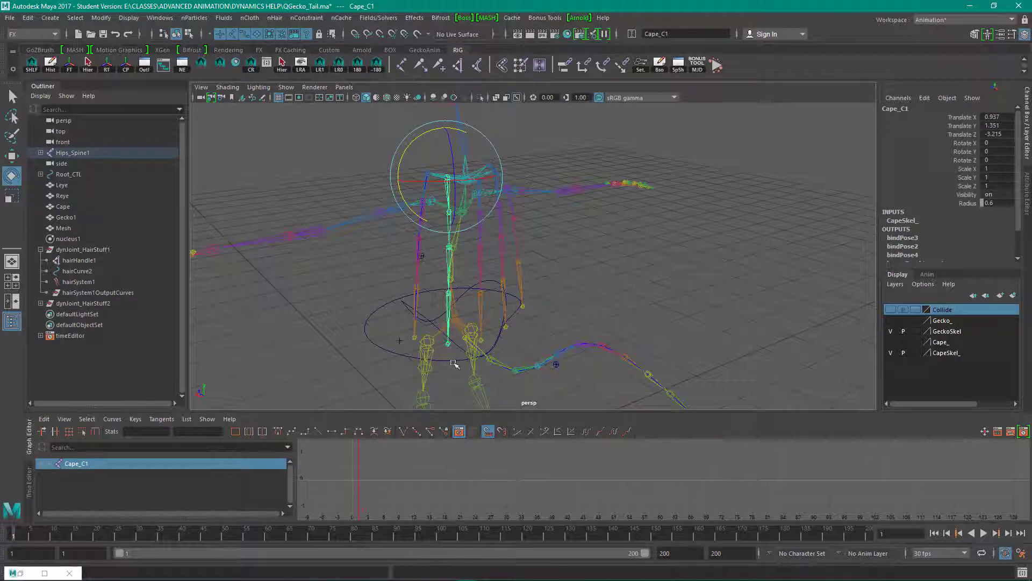
left_click(450, 345, "shift")
key("g")
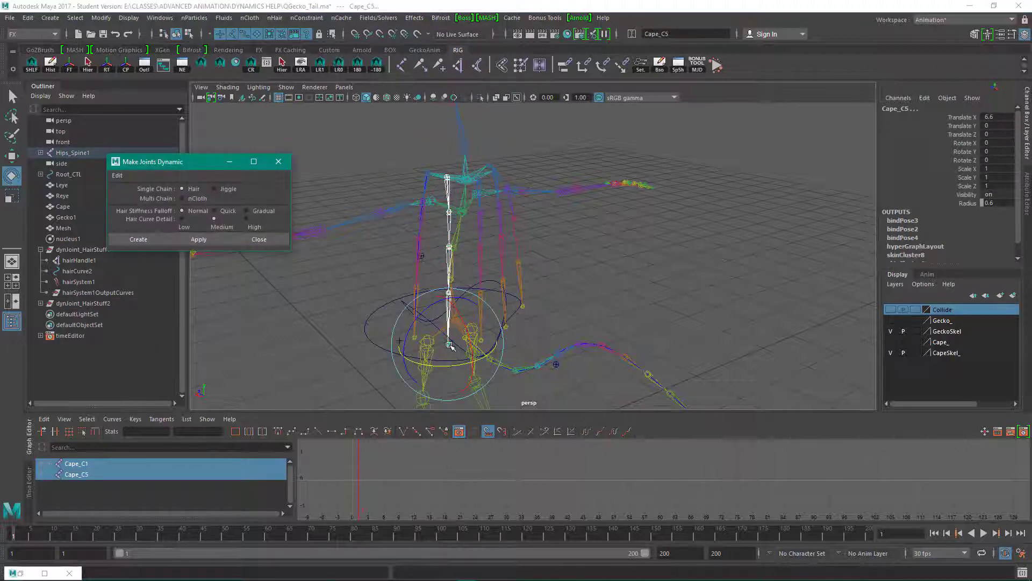
left_click(137, 239)
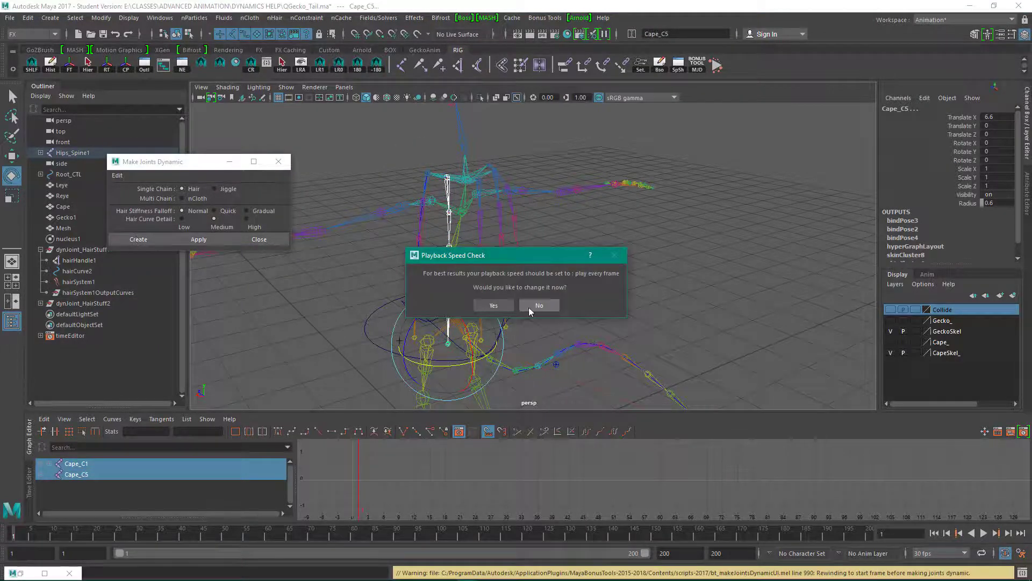
left_click(490, 304)
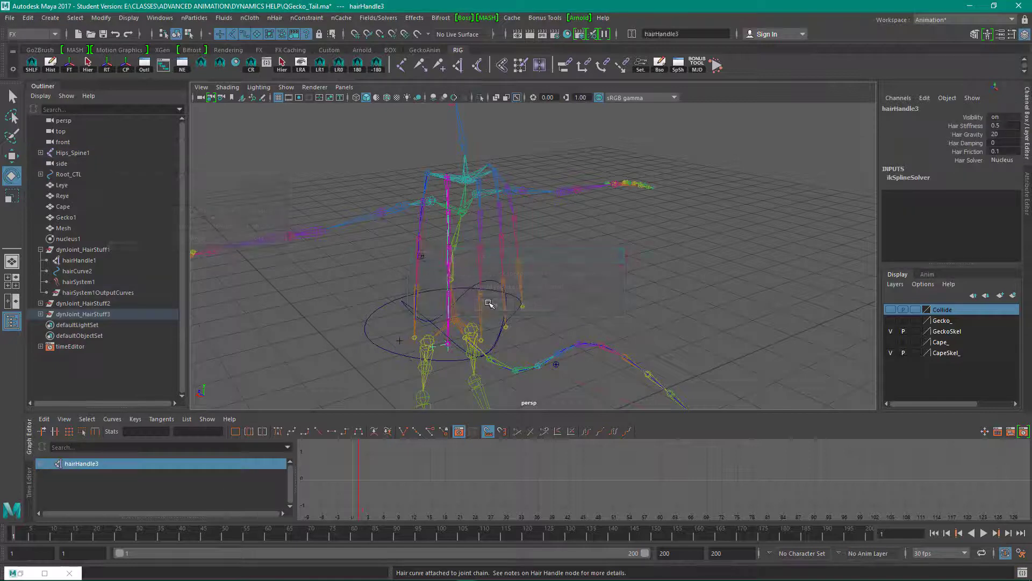
Step: Make the Cape_D1 to Cape_D5 joint chain dynamic with the same single-chain hair settings
left_click(480, 208)
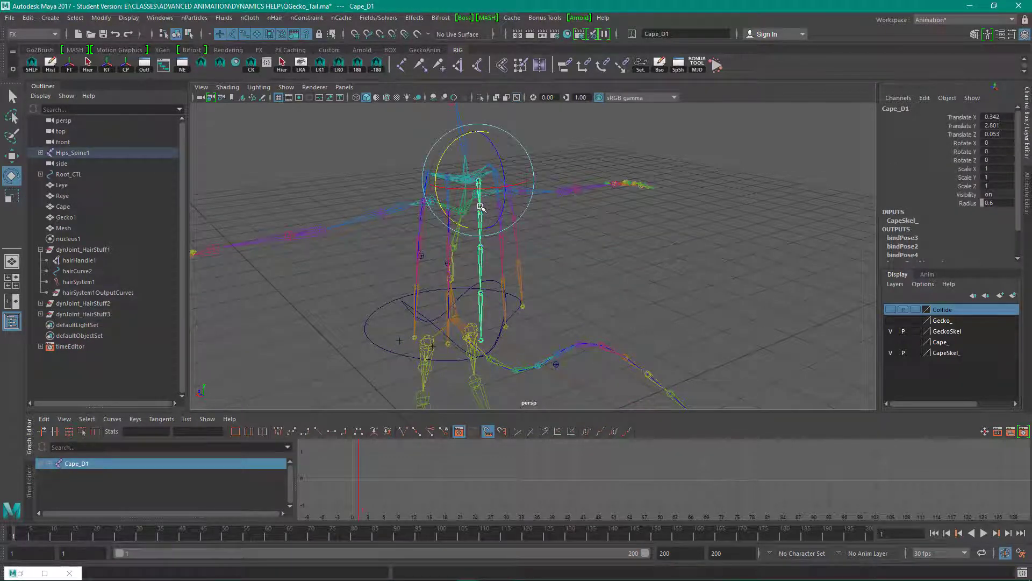
left_click(482, 339, "shift")
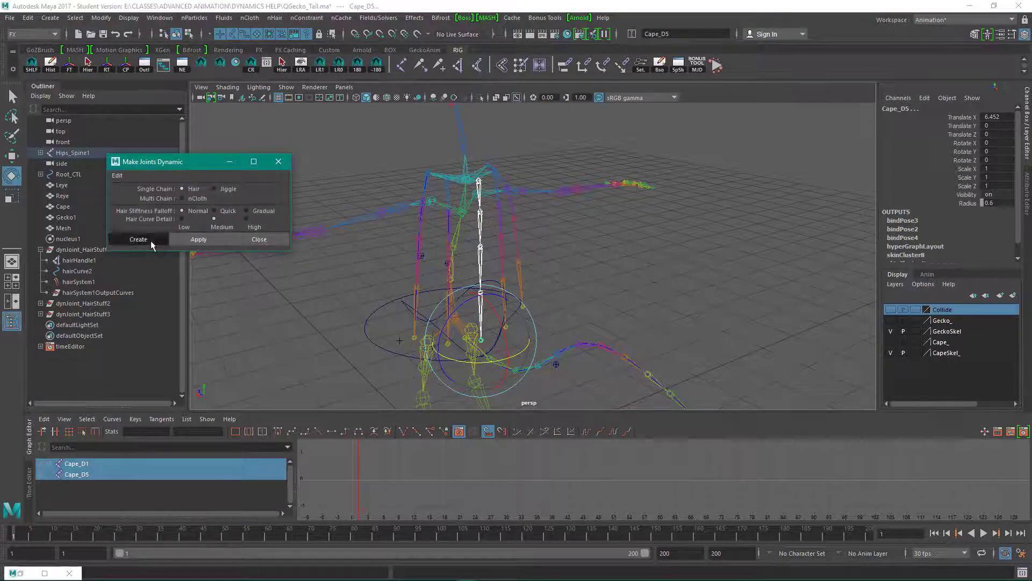
left_click(150, 241)
Step: Make the Cape_E1 to Cape_E5 joint chain dynamic with the same single-chain hair settings
left_click(494, 177)
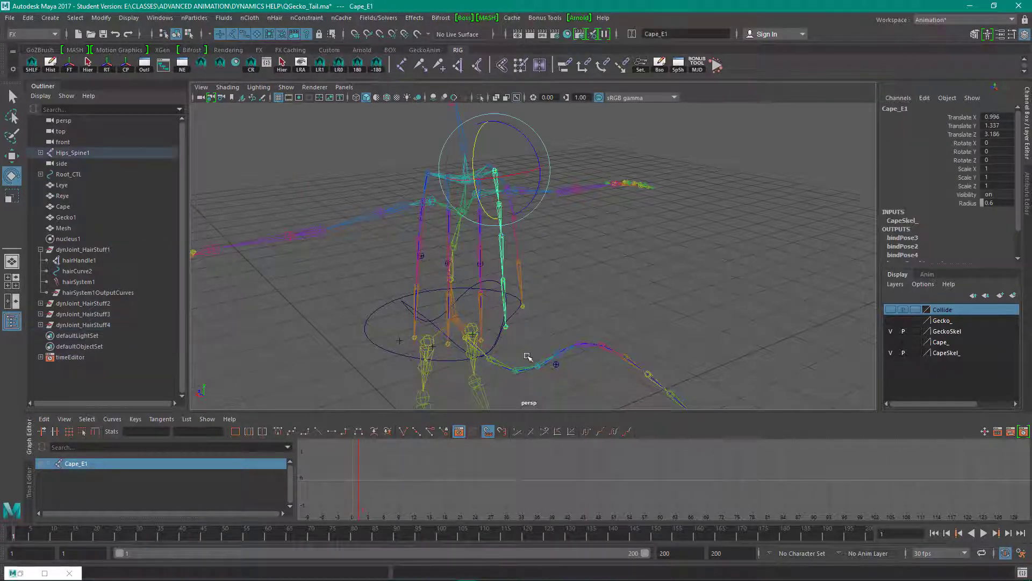
left_click(508, 328, "shift")
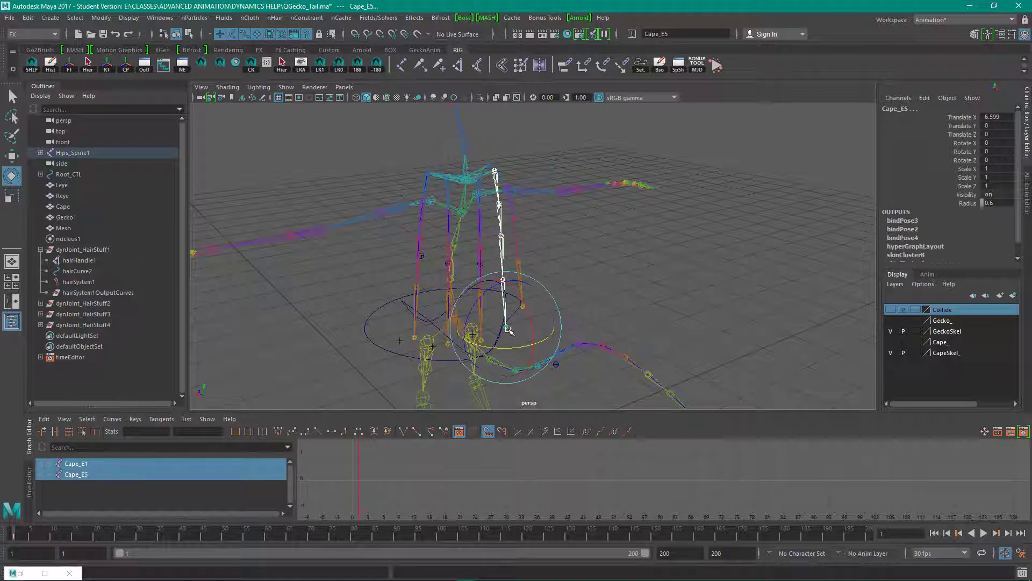
key("g")
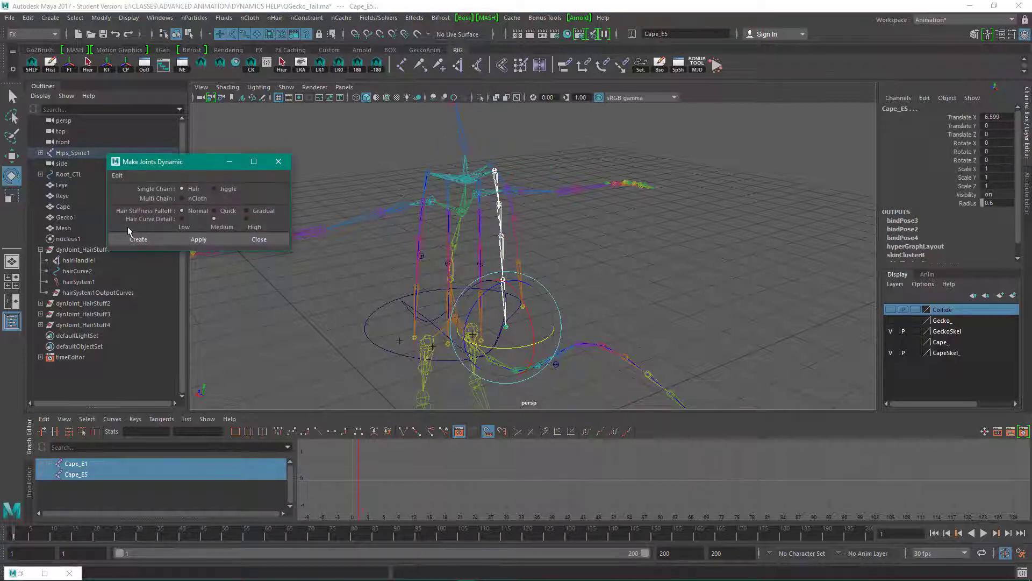
left_click(134, 238)
left_click_drag(596, 292, 496, 283, "alt")
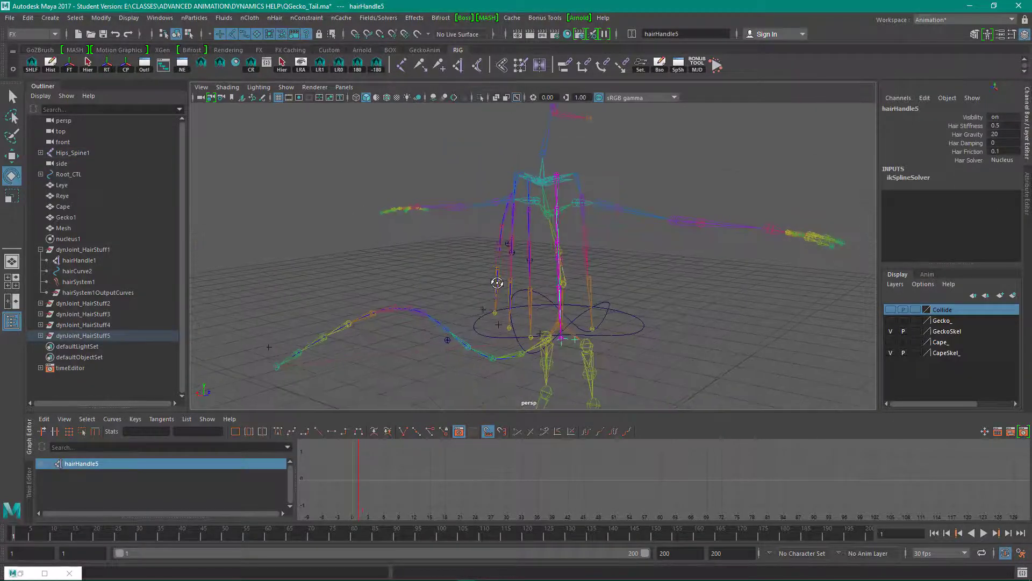
Step: Create a dynamic hair curve and handle for the cape joint chain from Cape_F1 to Cape_F5 by repeating the last command
left_click(579, 184)
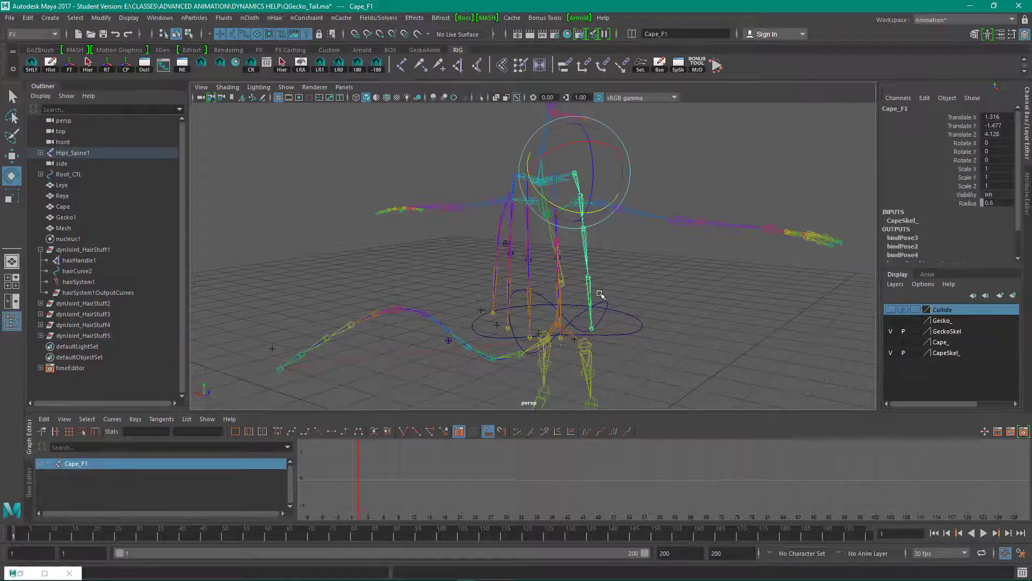
left_click(593, 330, "shift")
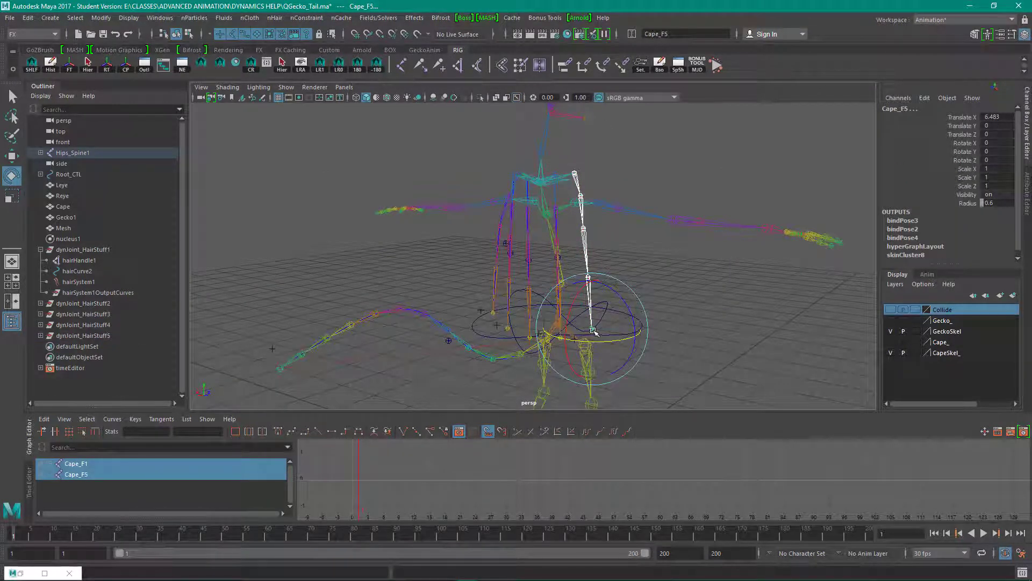
key("g")
left_click(140, 240)
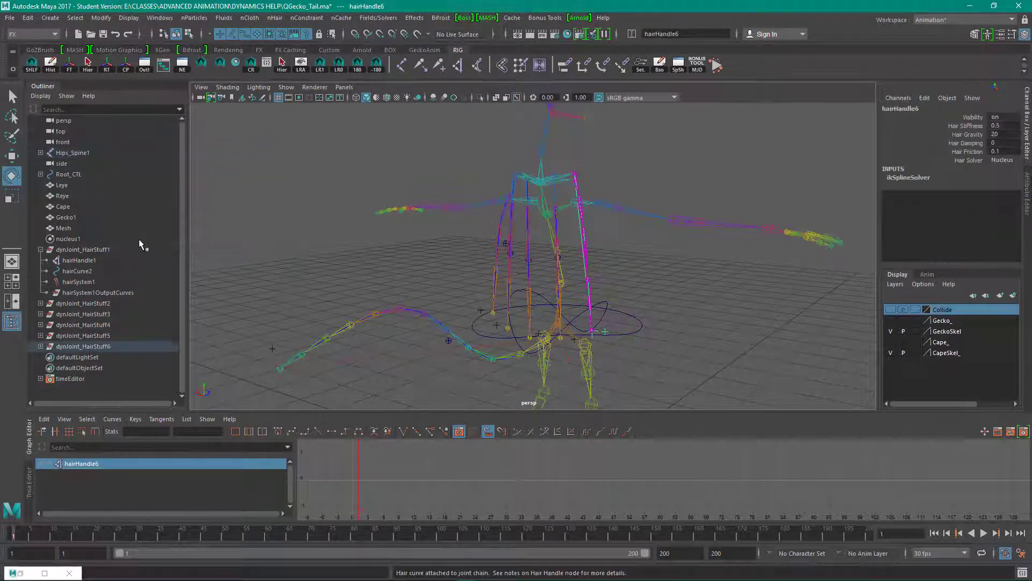
Step: Play the simulation from a side view to check the cape and tail motion, and return to the first frame
right_click_drag(675, 357, 421, 269, "alt")
left_click_drag(422, 269, 557, 295, "alt")
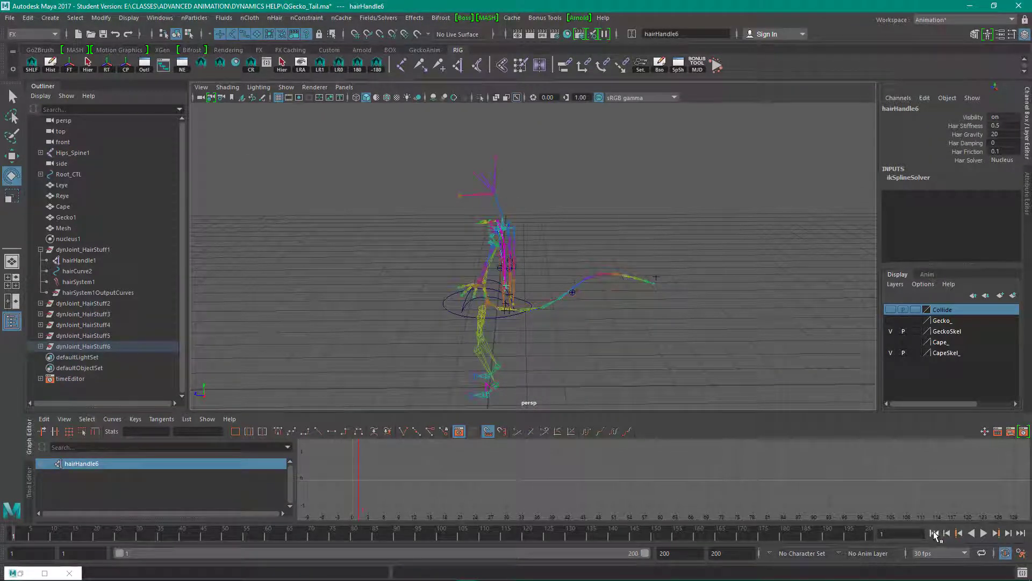
left_click(983, 534)
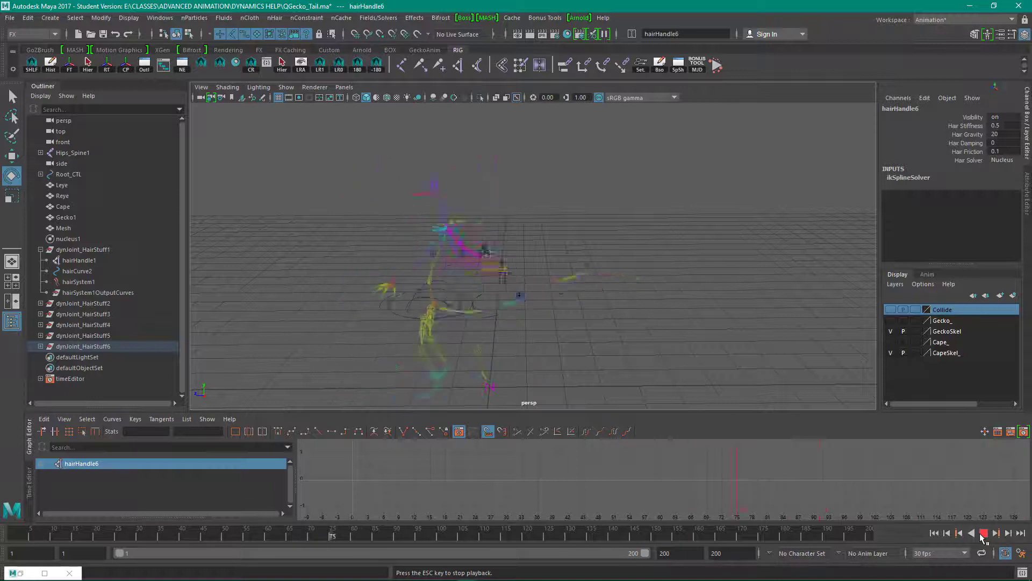
left_click(984, 533)
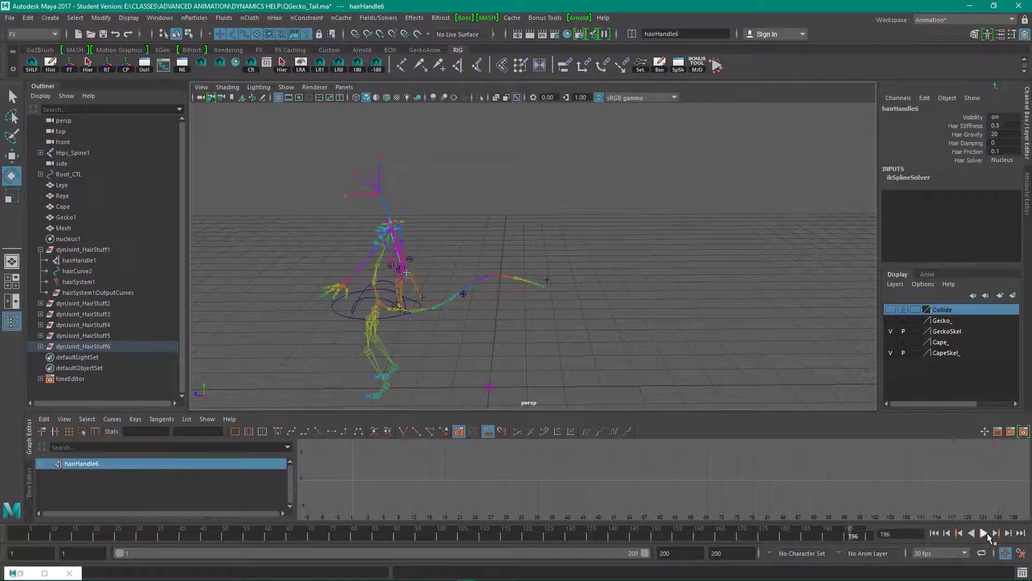
left_click(935, 533)
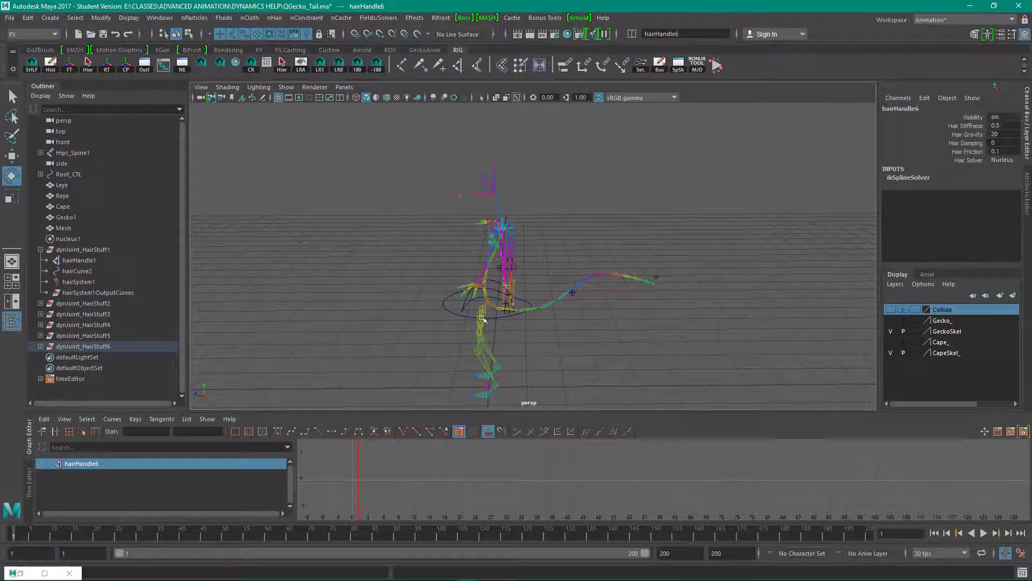
Step: Expand the groups dynJoint_HairStuff2 through dynJoint_HairStuff6 to expose their hair systems
left_click_drag(399, 253, 373, 234, "alt")
right_click_drag(373, 234, 495, 267, "alt")
left_click_drag(495, 268, 541, 337, "alt")
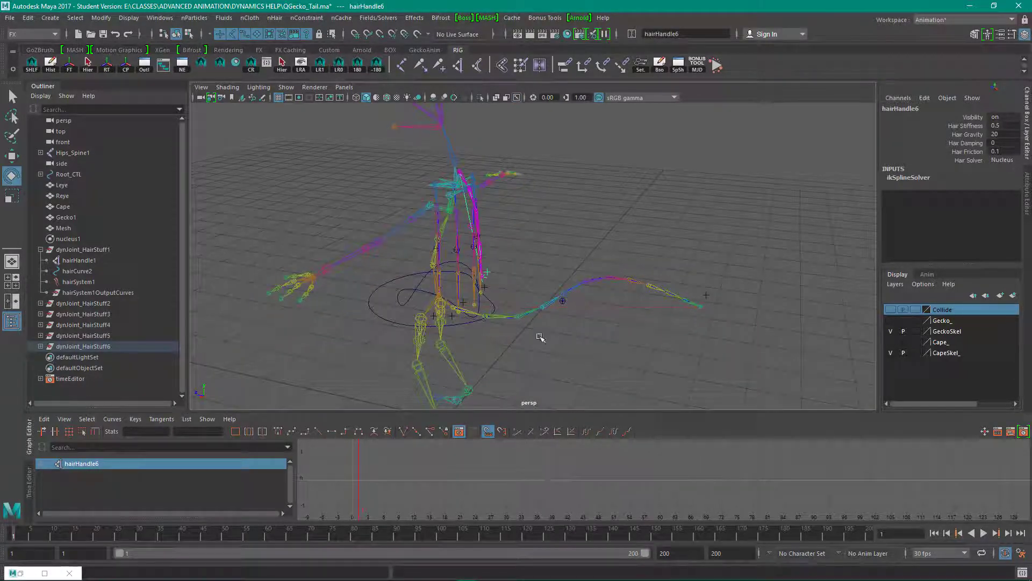
left_click(41, 302)
scroll(42, 317, "down", 1)
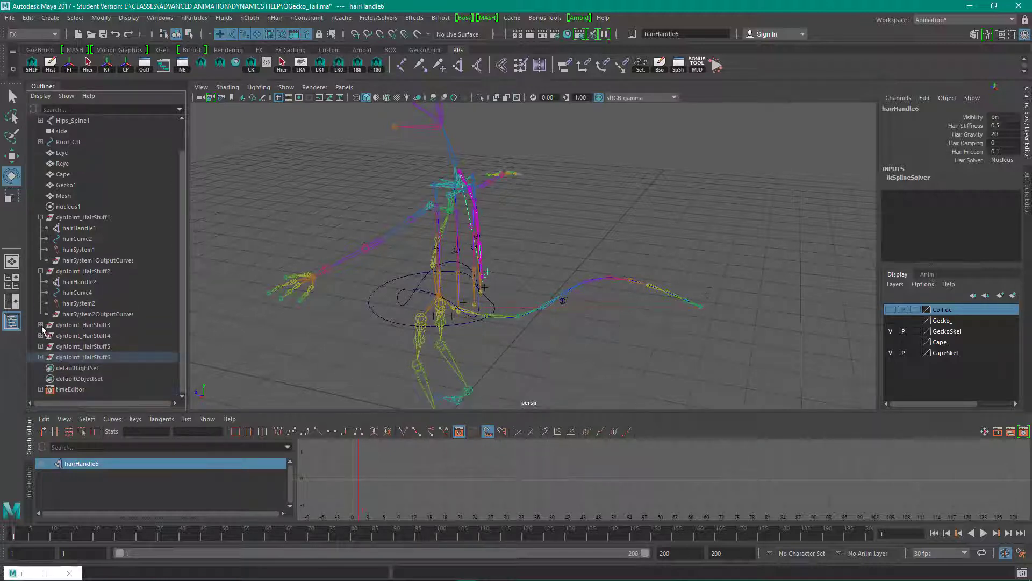
left_click(40, 324)
scroll(43, 329, "down", 1)
left_click(41, 335)
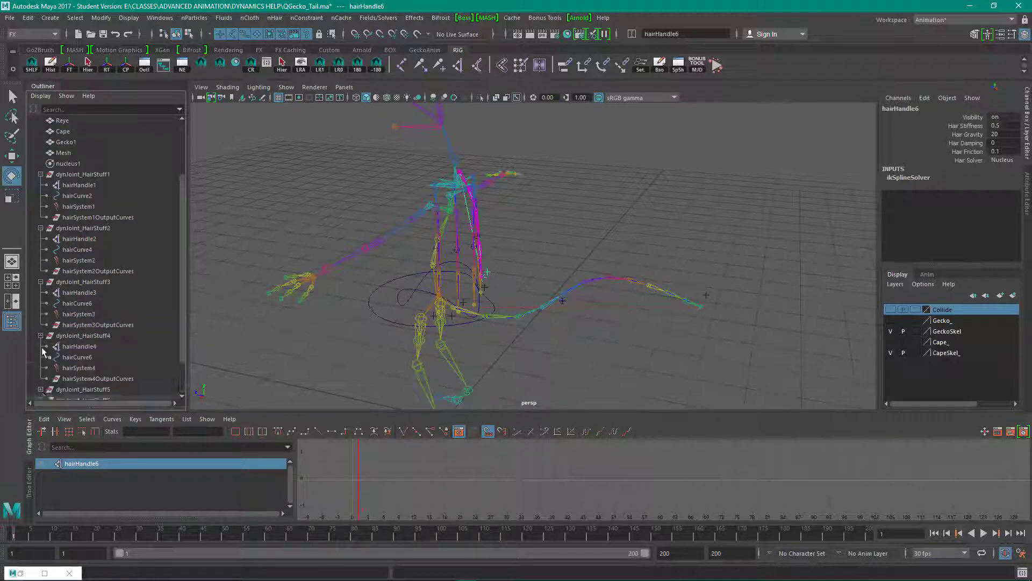
scroll(43, 350, "down", 1)
left_click(40, 345)
scroll(49, 345, "down", 1)
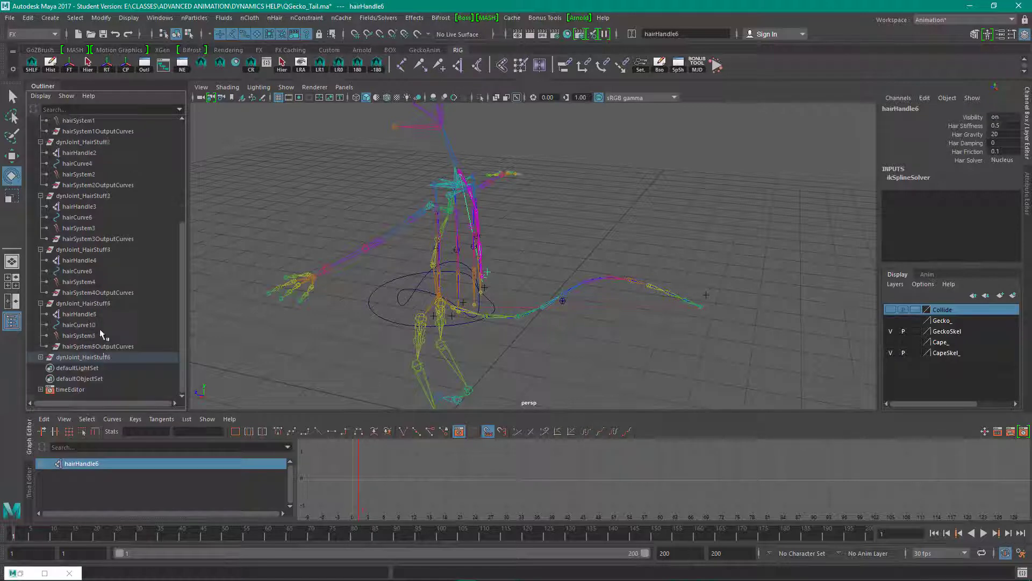
left_click(41, 356)
scroll(145, 344, "down", 1)
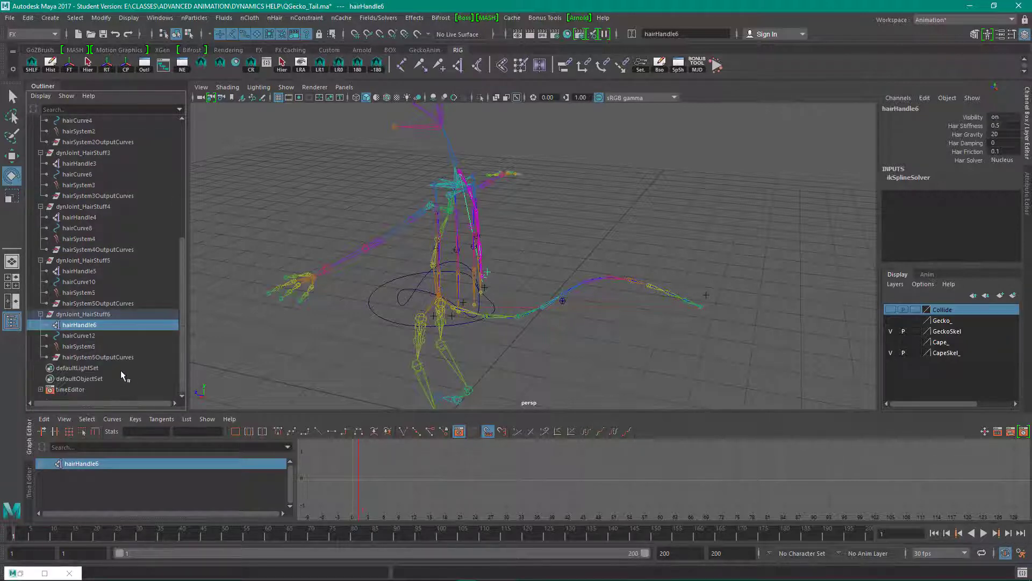
Step: Select all six hair systems together, from hairSystem6 to hairSystem1
left_click(85, 347)
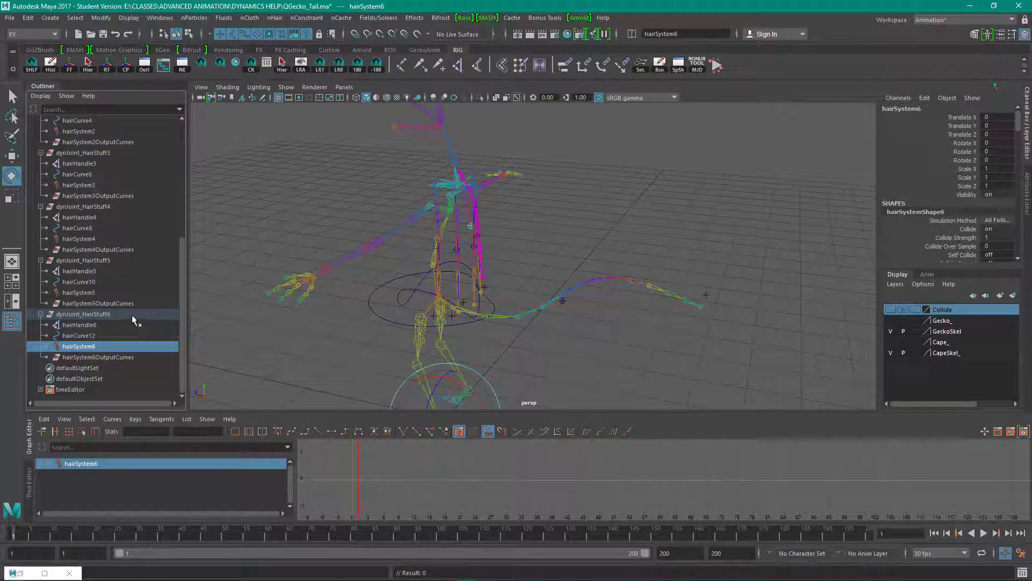
left_click(90, 292, "ctrl")
left_click(85, 238, "ctrl")
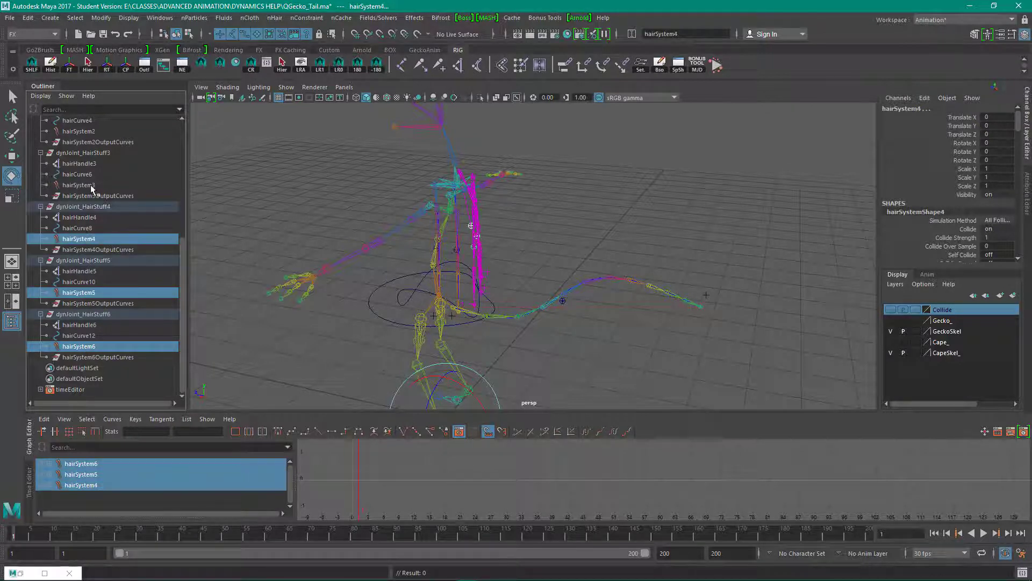
left_click(90, 185, "ctrl")
scroll(107, 188, "up", 2)
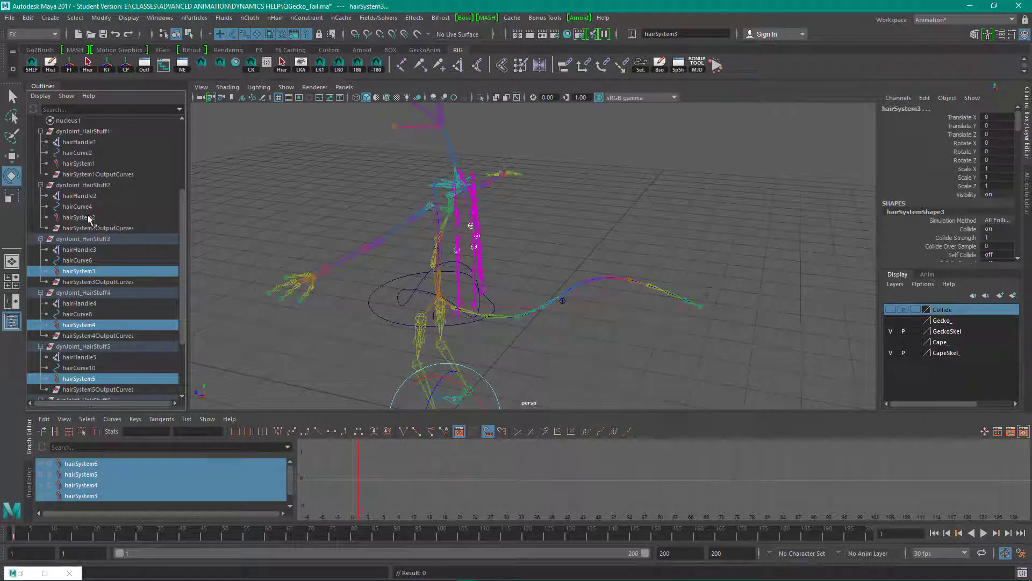
left_click(88, 216, "ctrl")
left_click(91, 166, "ctrl")
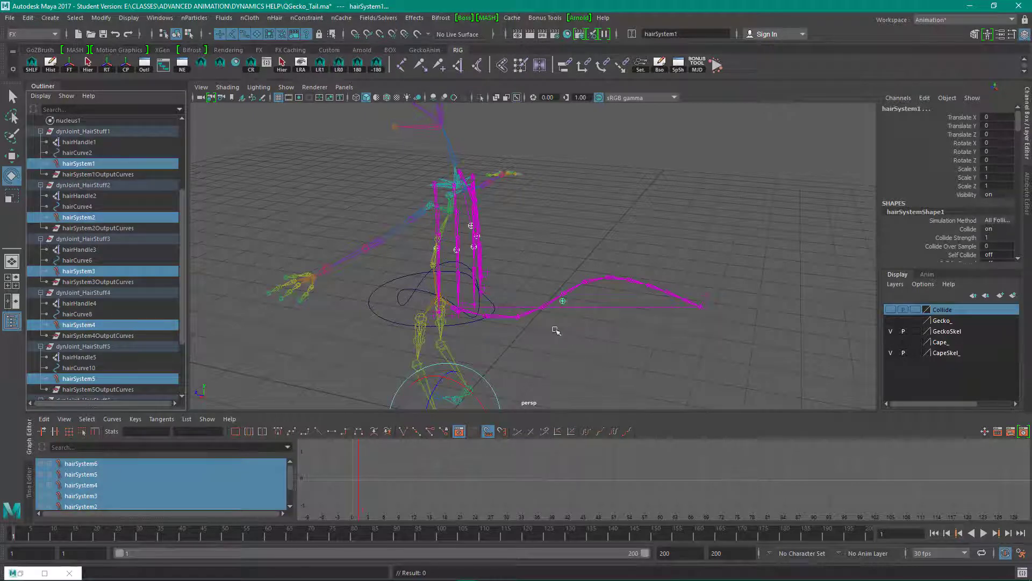
scroll(314, 298, "down", 3)
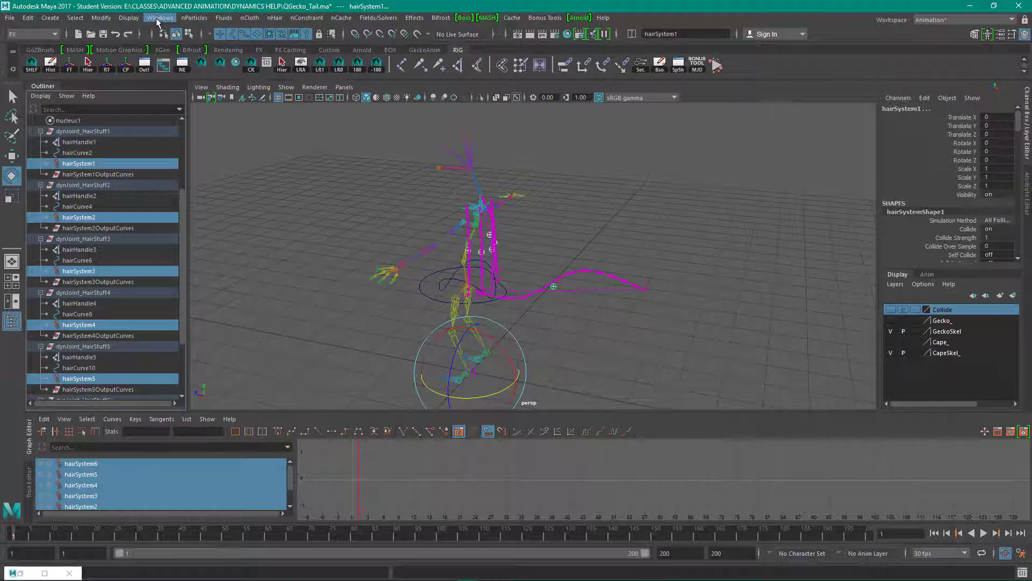
Step: Open the Attribute Spread Sheet for the selected hair systems and move its window clear of the object list
left_click(157, 19)
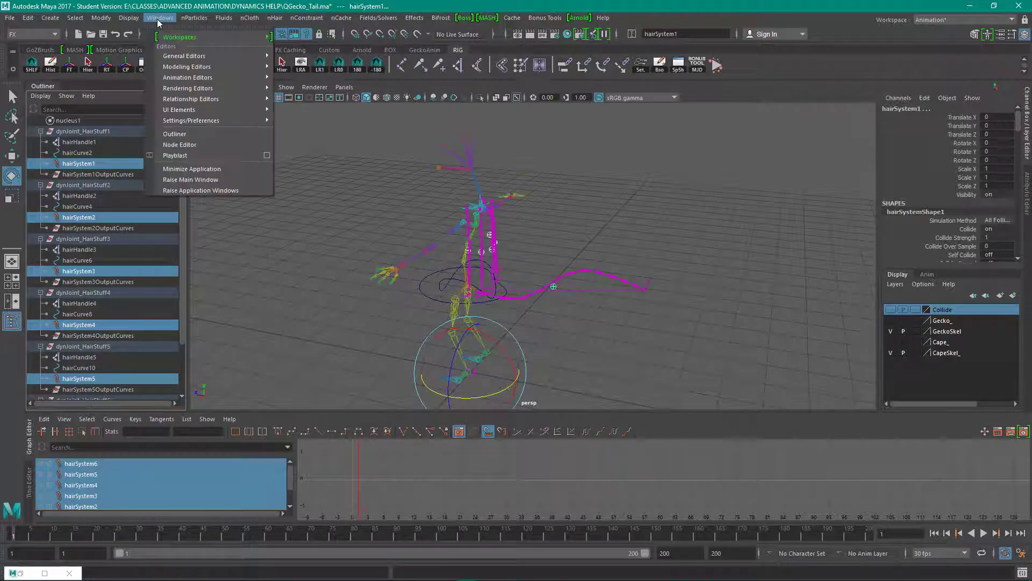
mouse_move(188, 56)
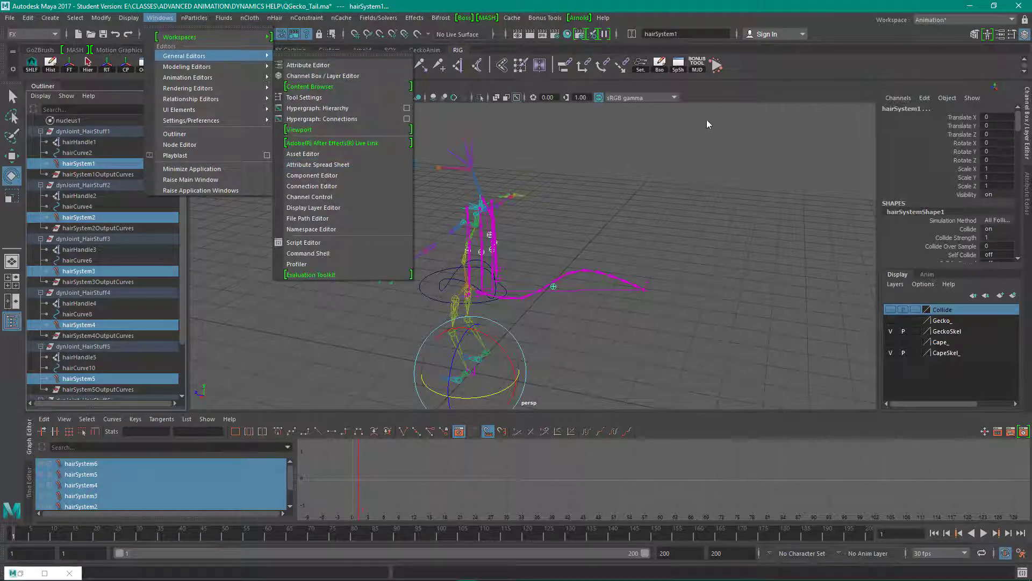
mouse_move(226, 56)
left_click(679, 66)
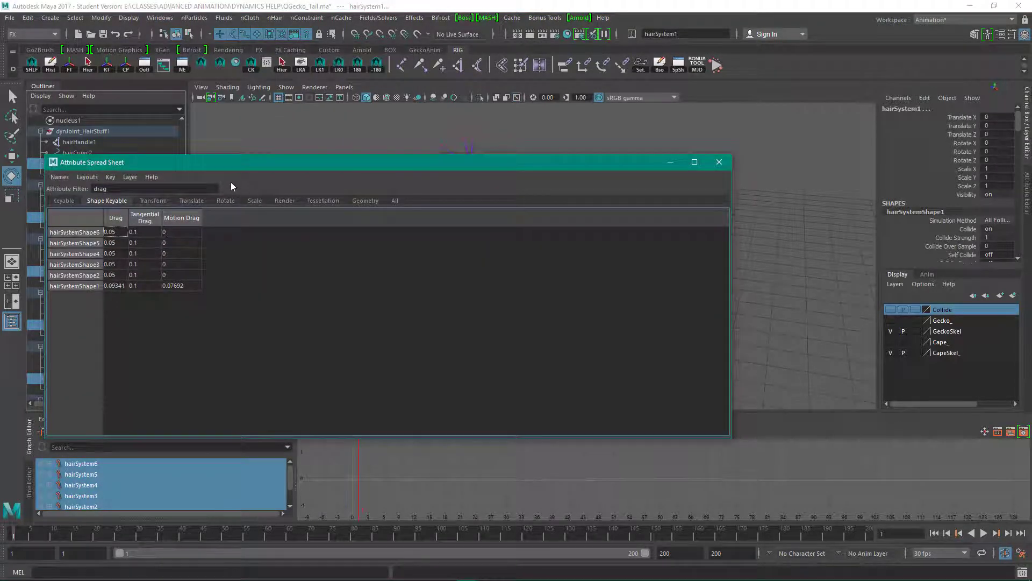
left_click_drag(251, 167, 457, 158)
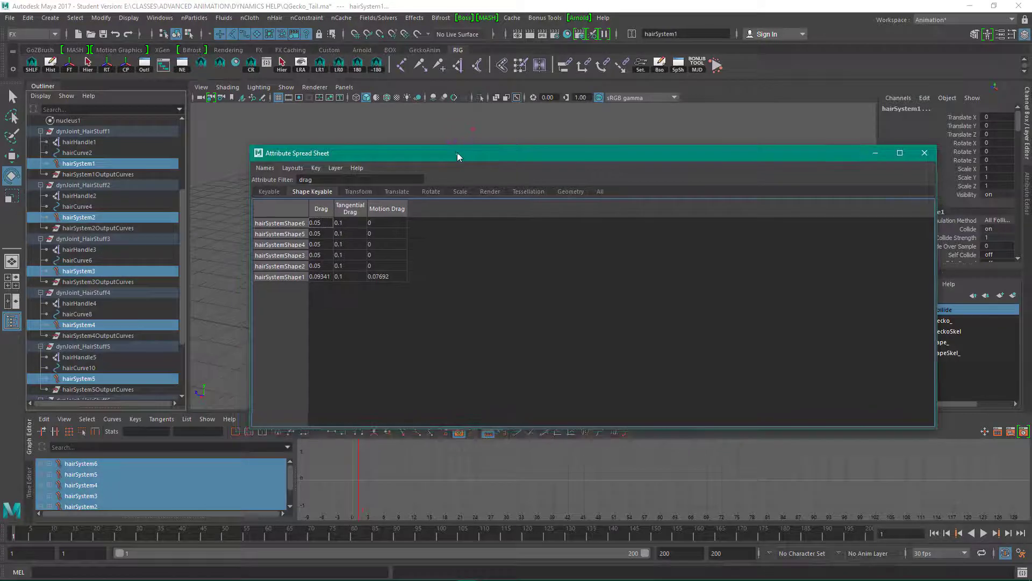
Step: Clear the attribute filter to look through all keyable shape attributes, and filter them again by "drag"
left_click(320, 181)
key("BackSpace")
key("BackSpace")
key("BackSpace")
key("BackSpace")
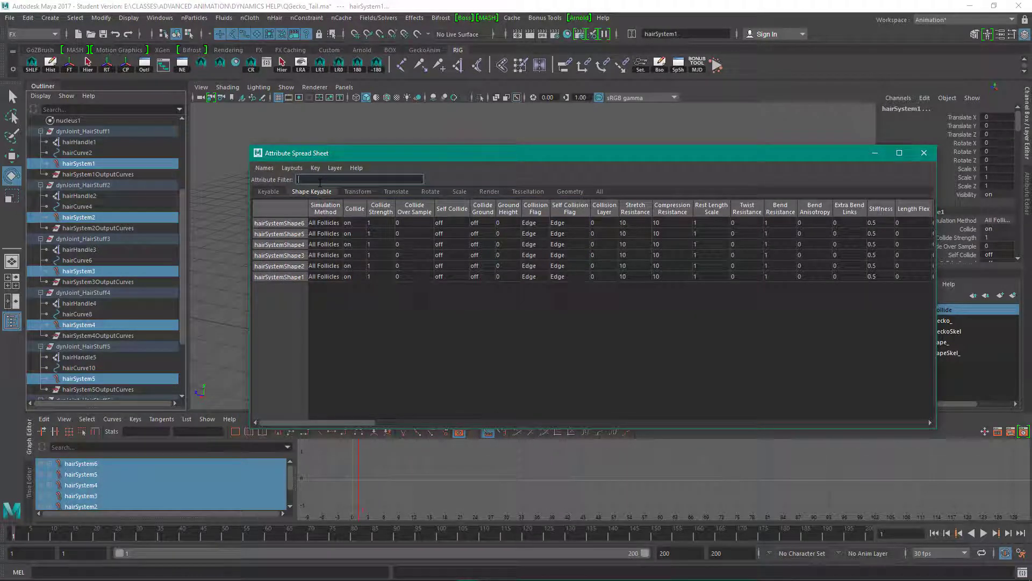
left_click_drag(430, 159, 283, 120)
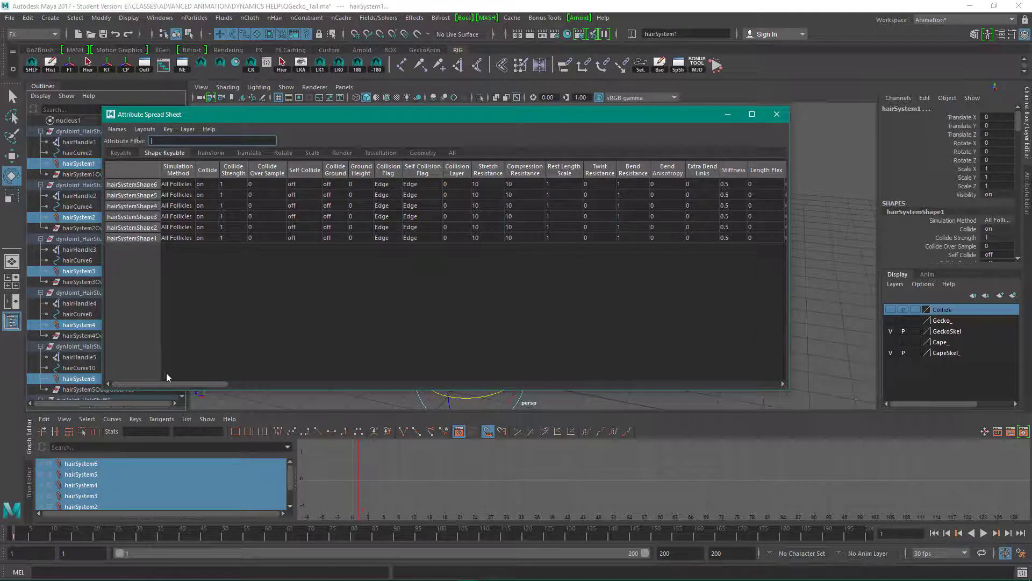
left_click_drag(170, 383, 428, 418)
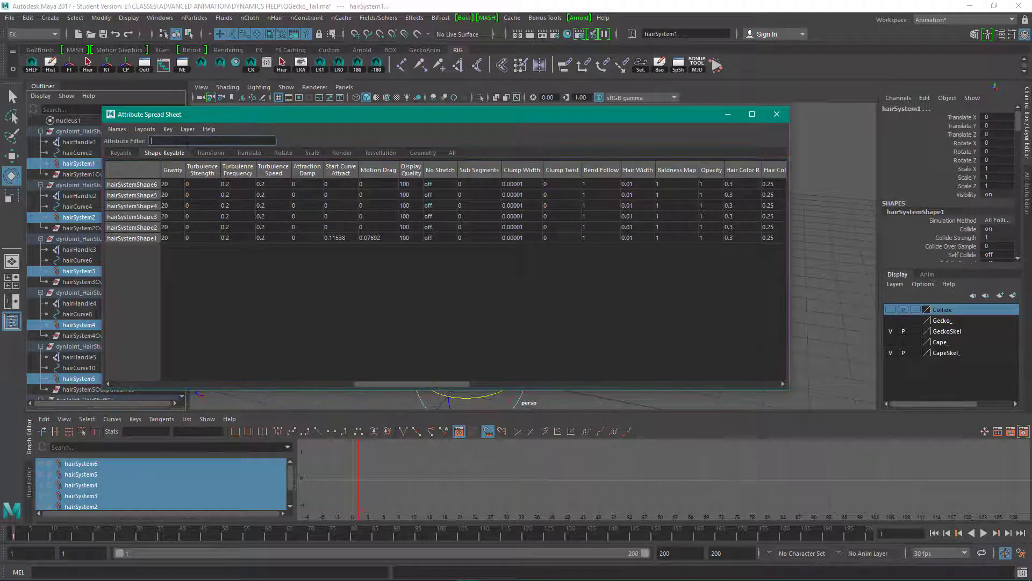
type("ag")
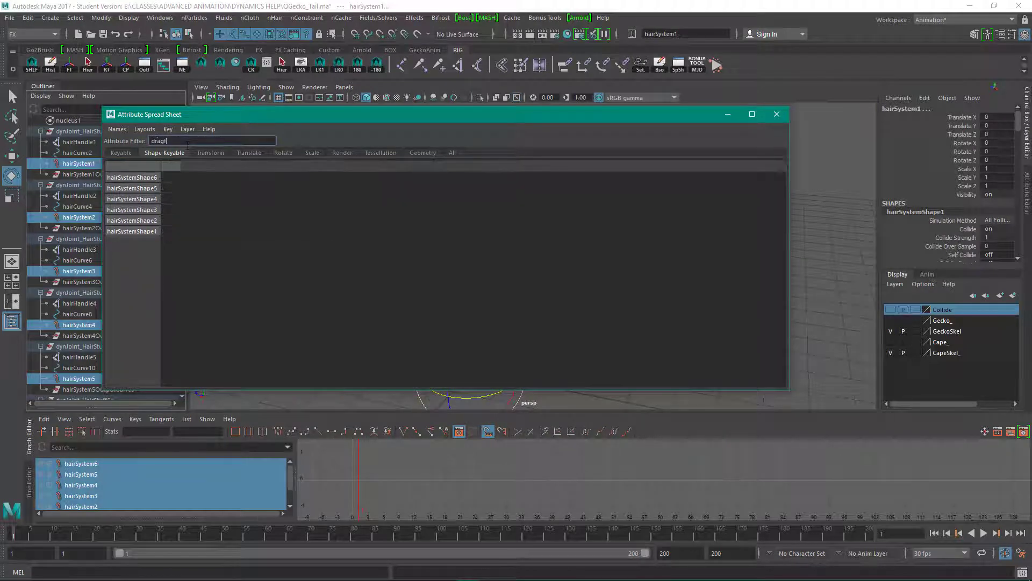
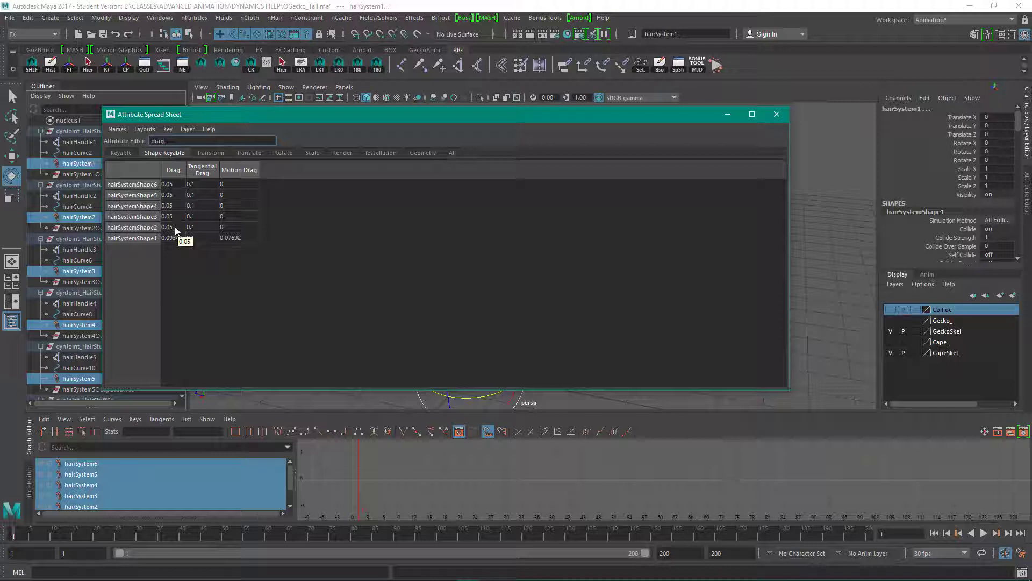
Step: Set Drag to 0.1 for hairSystemShape2 through hairSystemShape6
left_click_drag(175, 227, 174, 185)
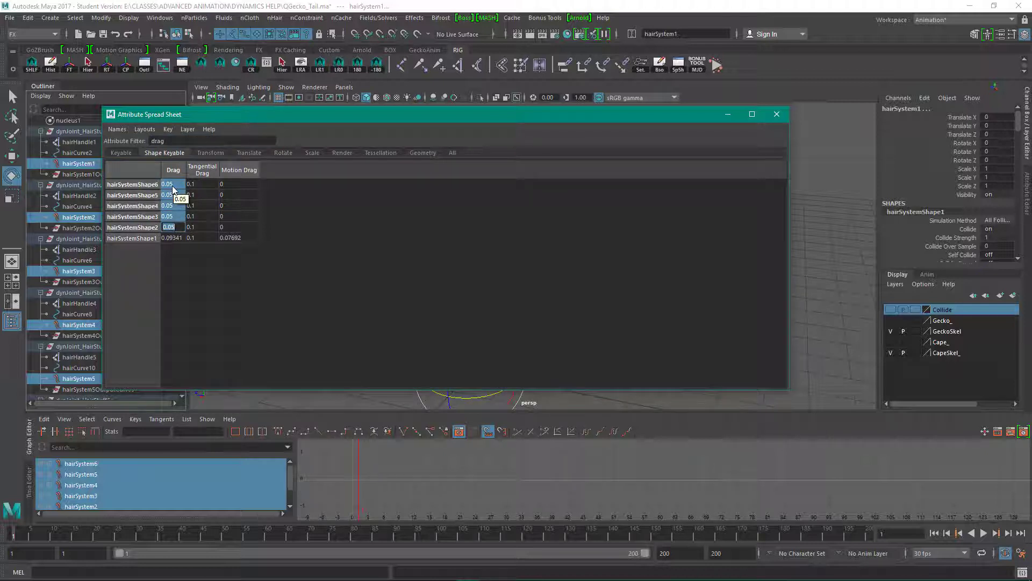
type(".1")
key("Return")
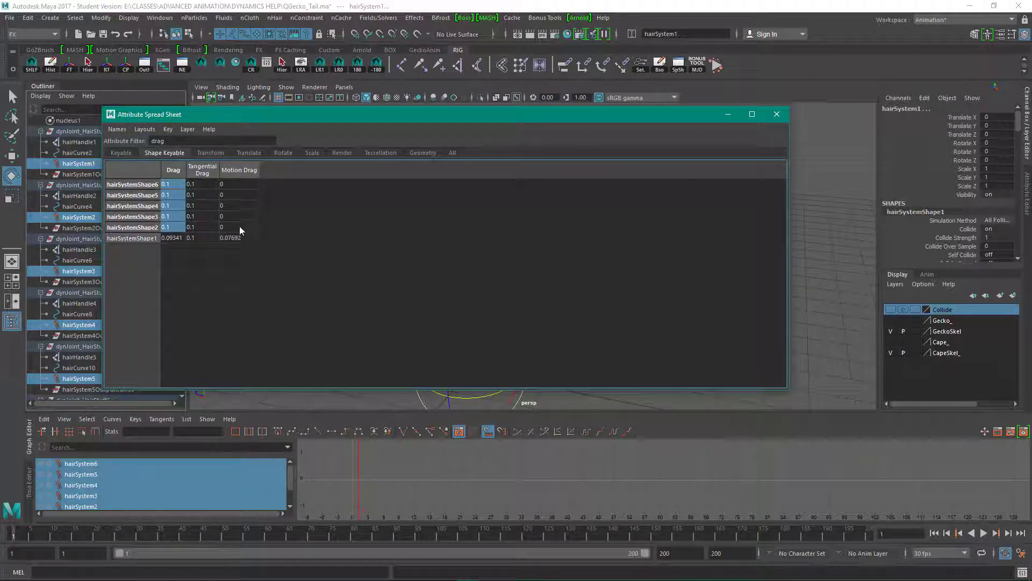
Step: Set Motion Drag to 0.05 for hairSystemShape2 through hairSystemShape6
left_click_drag(234, 228, 237, 185)
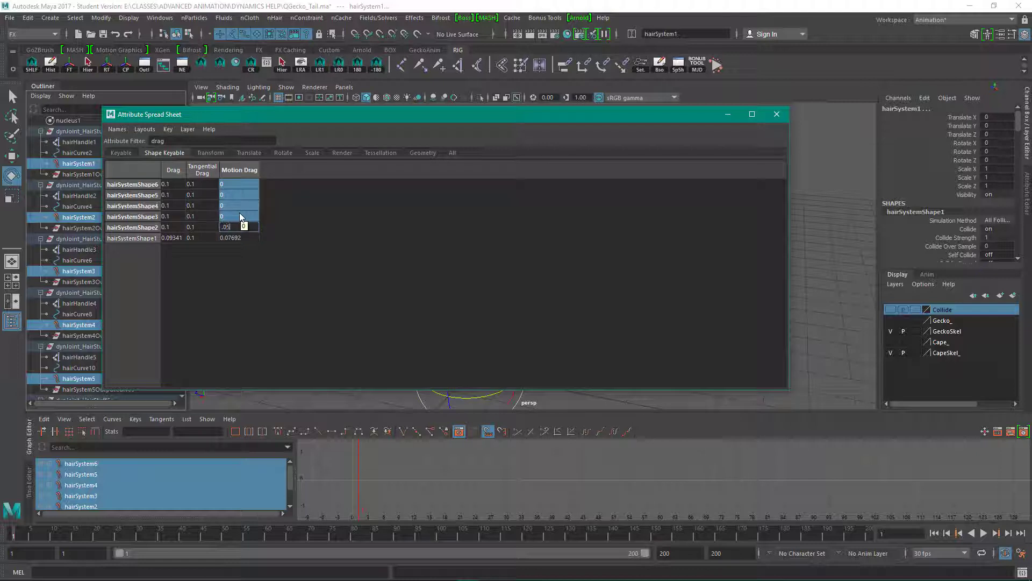
type(".05")
key("Return")
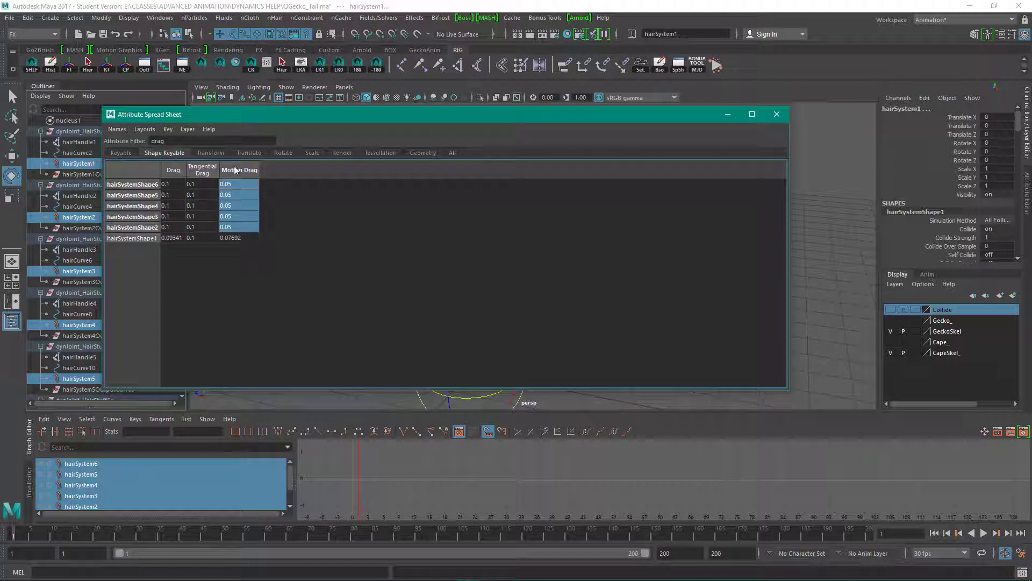
Step: Set Motion Drag to 0.06 for hairSystemShape2 through hairSystemShape6
double_click(235, 184)
left_click_drag(232, 229, 243, 183)
type(".056")
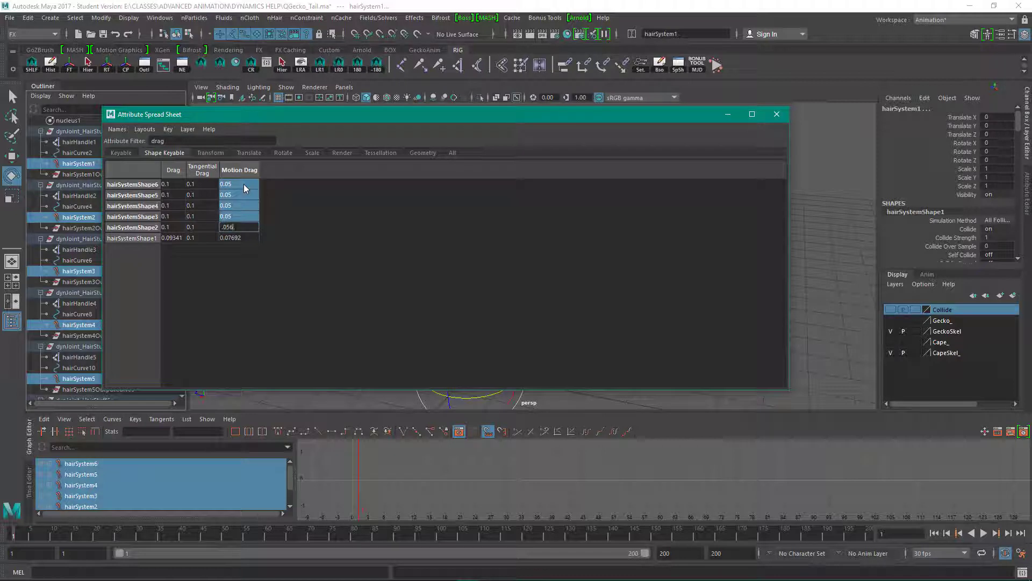
key("BackSpace")
key("BackSpace")
type("6")
key("Return")
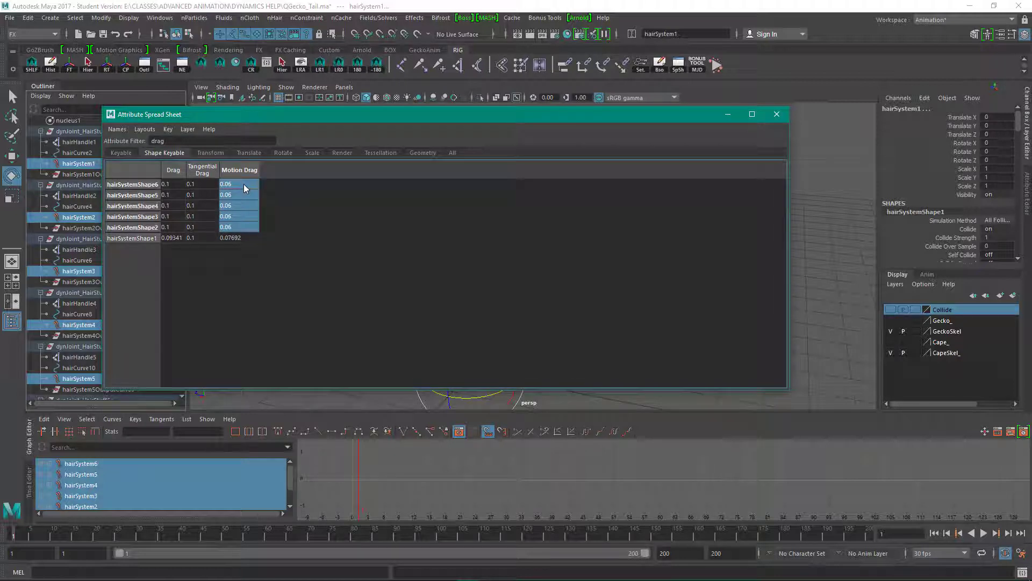
Step: Minimize the Attribute Spread Sheet and play the simulation to check the cape and tail with the new drag values
left_click(728, 116)
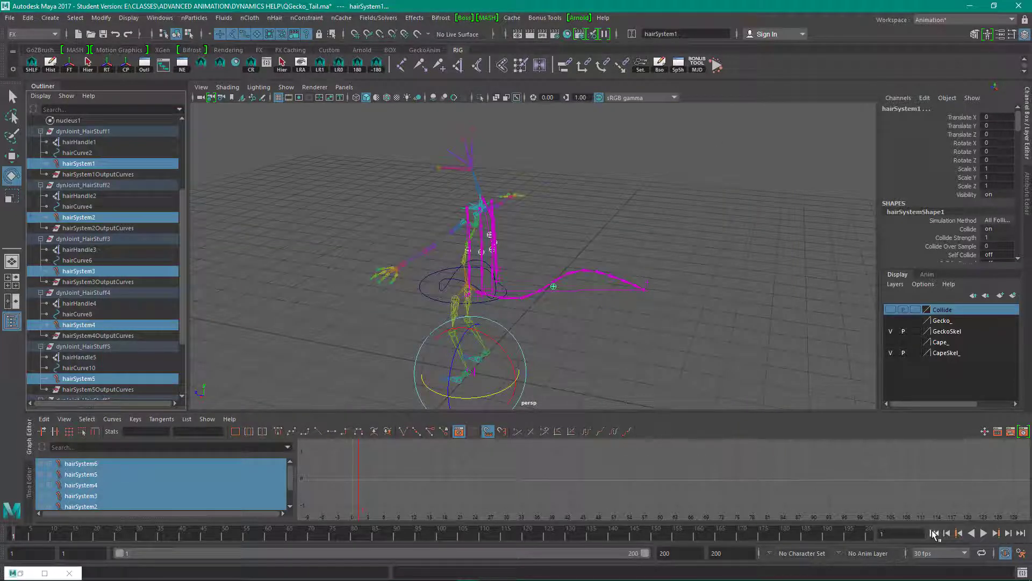
left_click(984, 533)
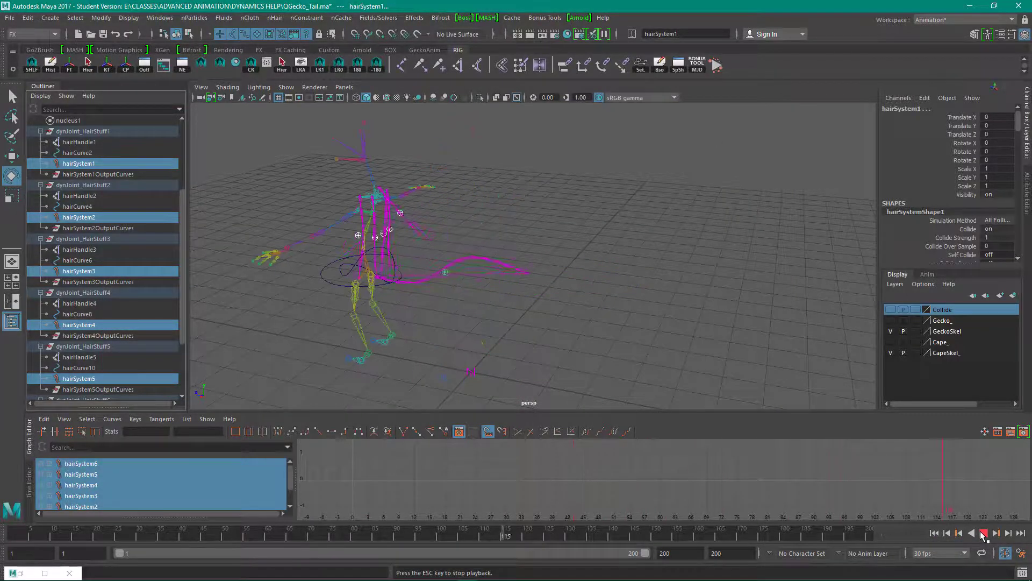
left_click_drag(775, 275, 749, 260, "alt")
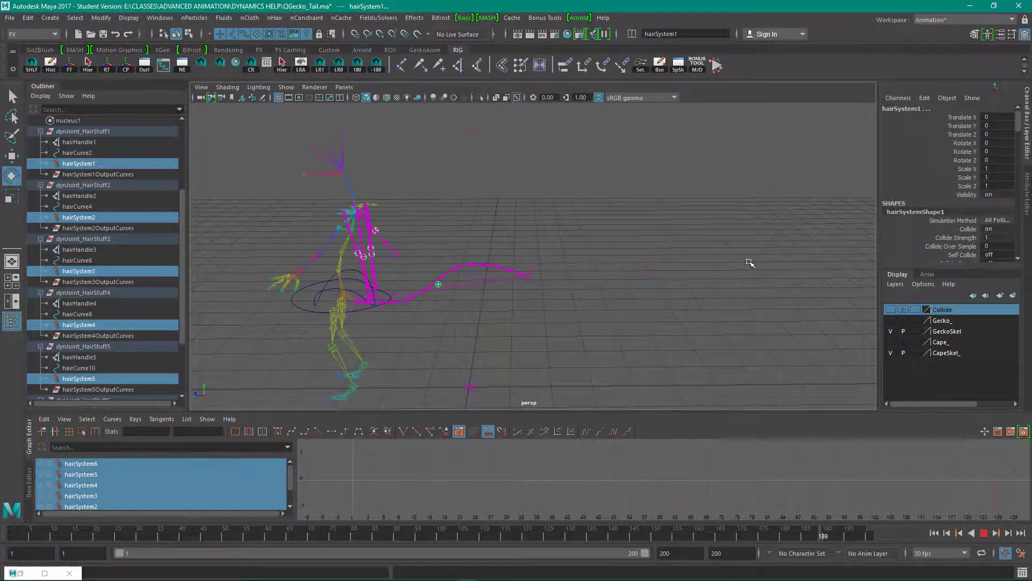
Step: Review the playing cape simulation from another angle, stop it and return to the first frame
left_click_drag(729, 235, 662, 226, "alt")
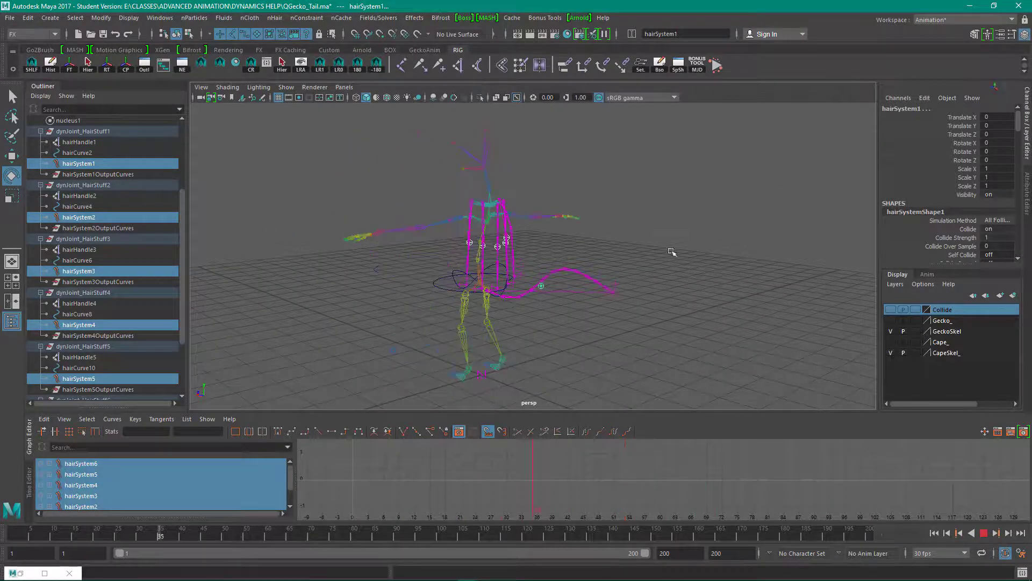
left_click(984, 534)
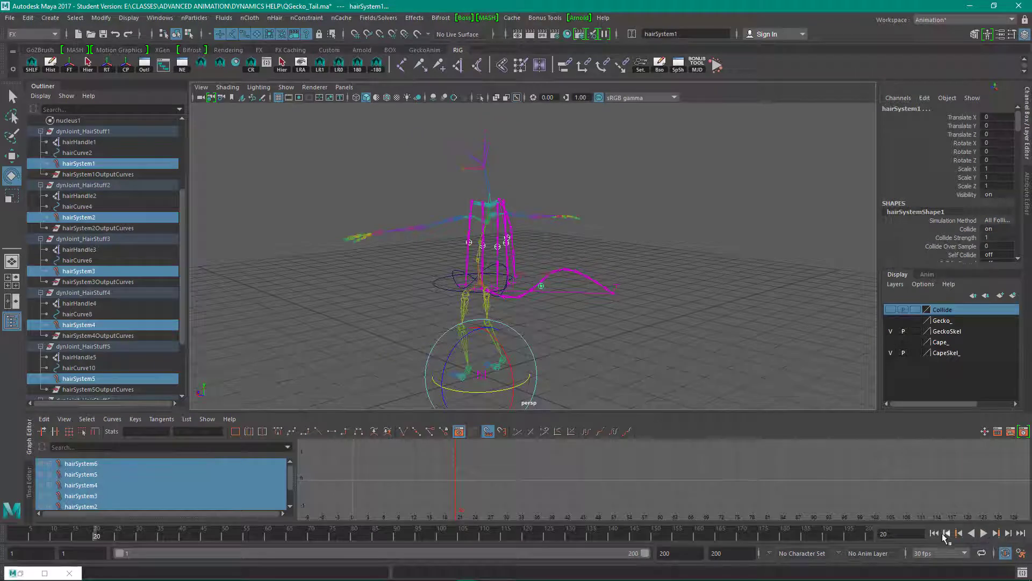
left_click(936, 533)
left_click_drag(615, 227, 632, 208, "alt")
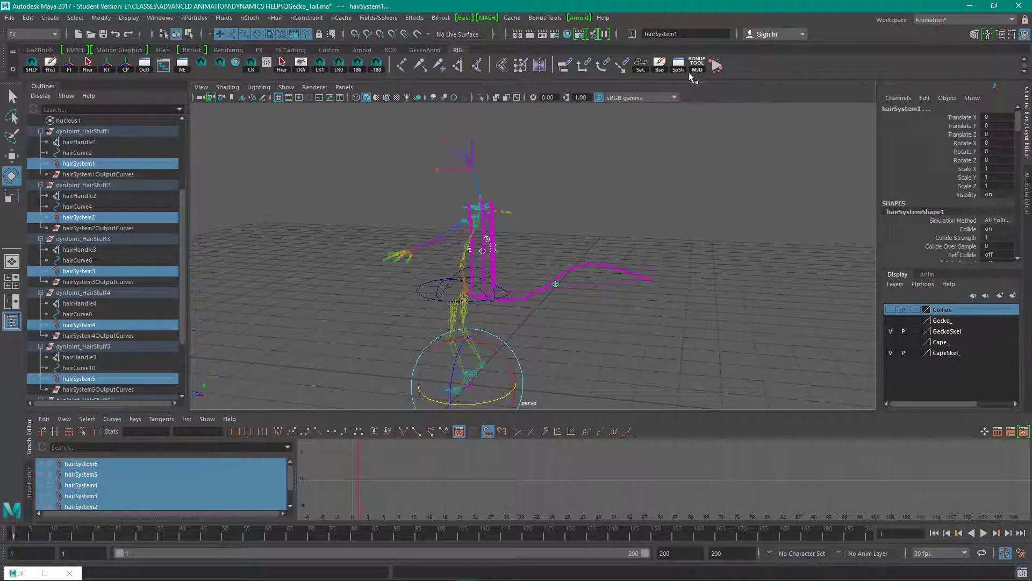
Step: Set Motion Drag to 0.01 for hairSystemShape2 through hairSystemShape6 in the Attribute Spread Sheet
left_click(679, 65)
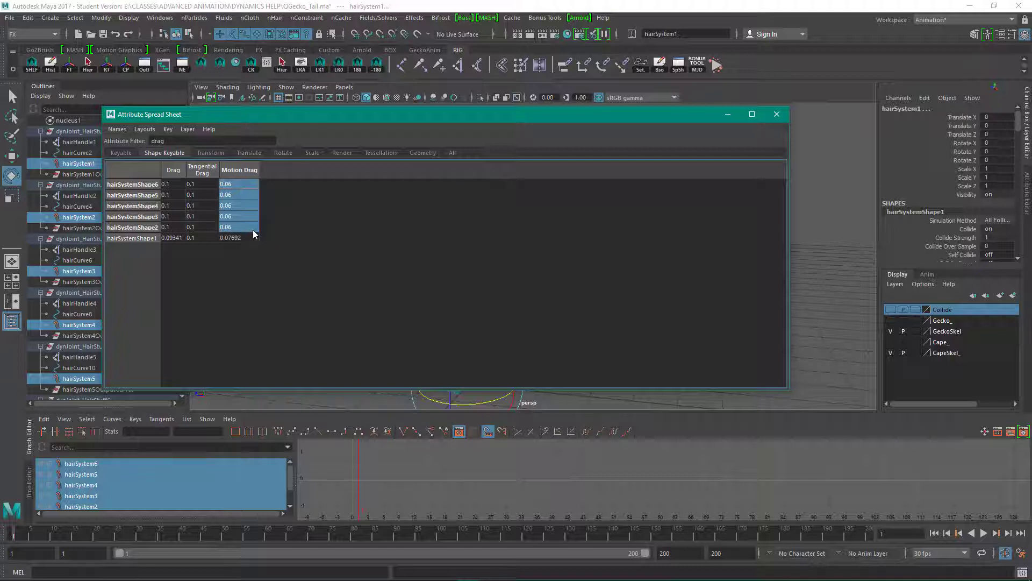
type(".01")
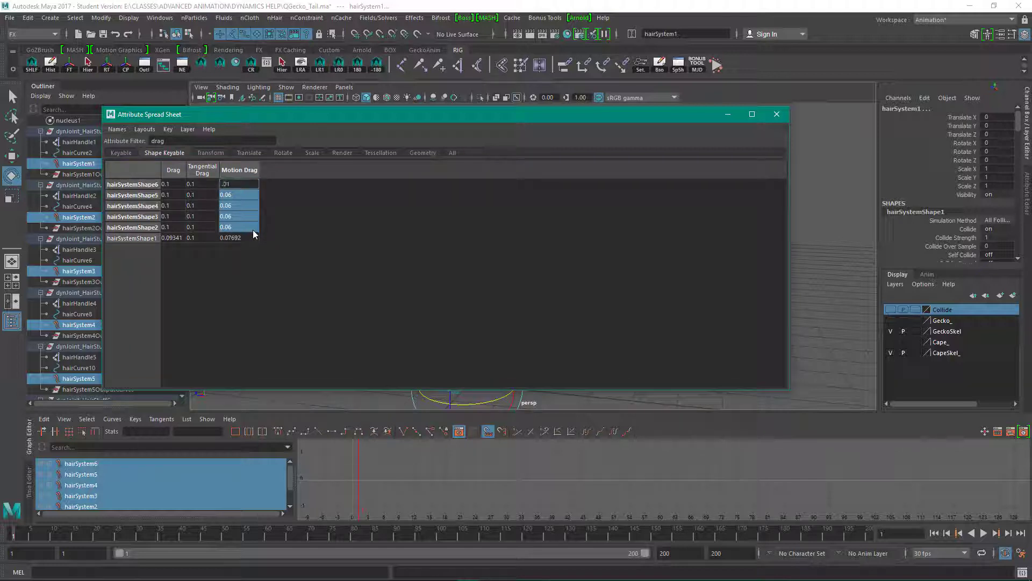
key("Return")
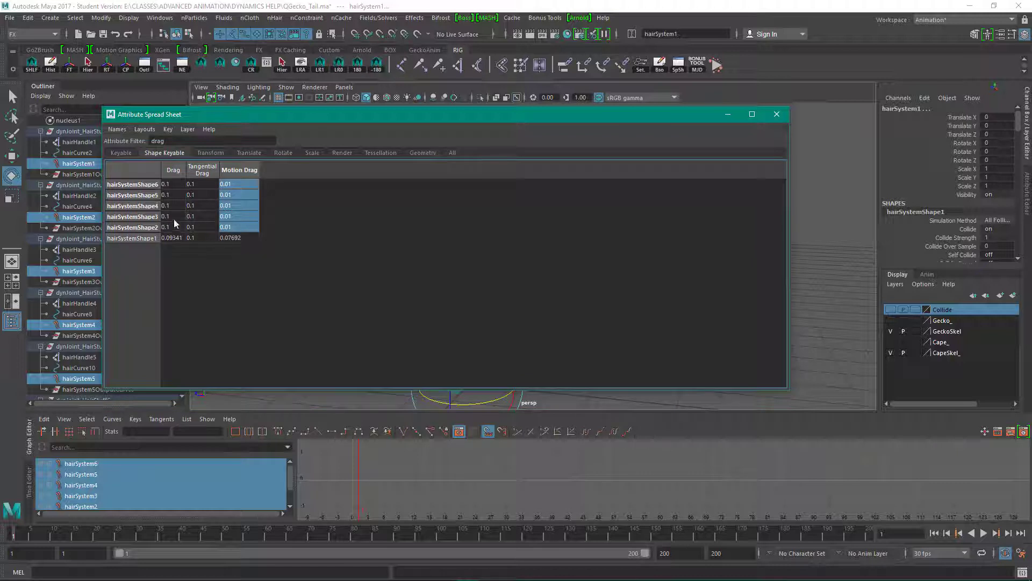
Step: Set Drag to 0.05 for hairSystemShape2 through hairSystemShape6, and play the simulation with the spread sheet minimized
left_click_drag(176, 229, 173, 182)
type(".05")
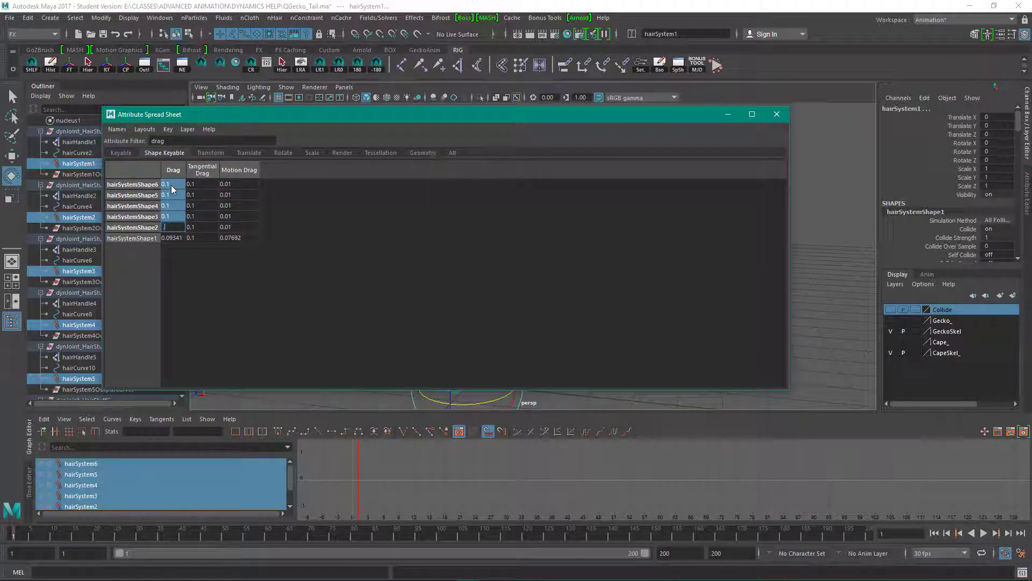
key("Return")
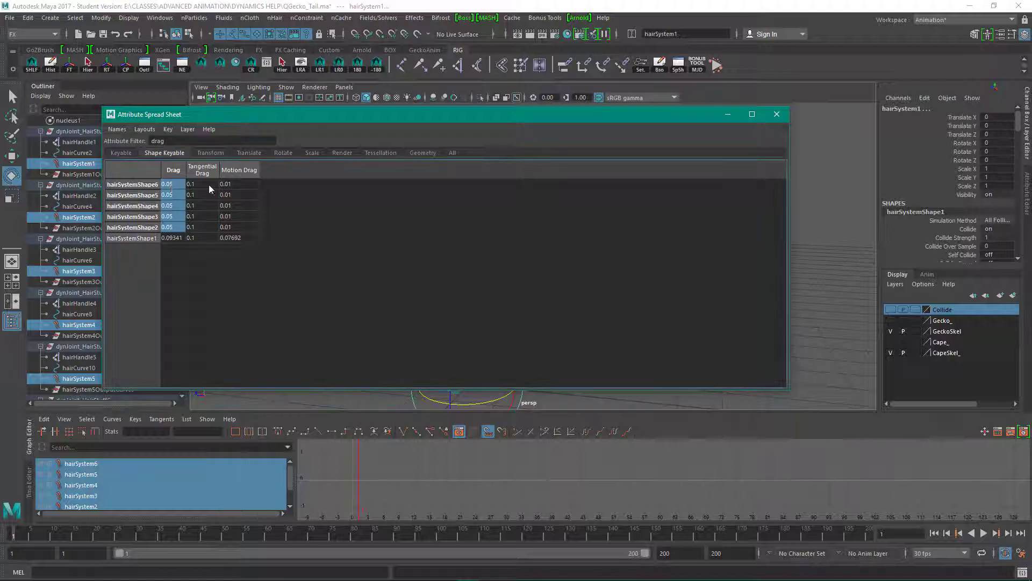
left_click(728, 113)
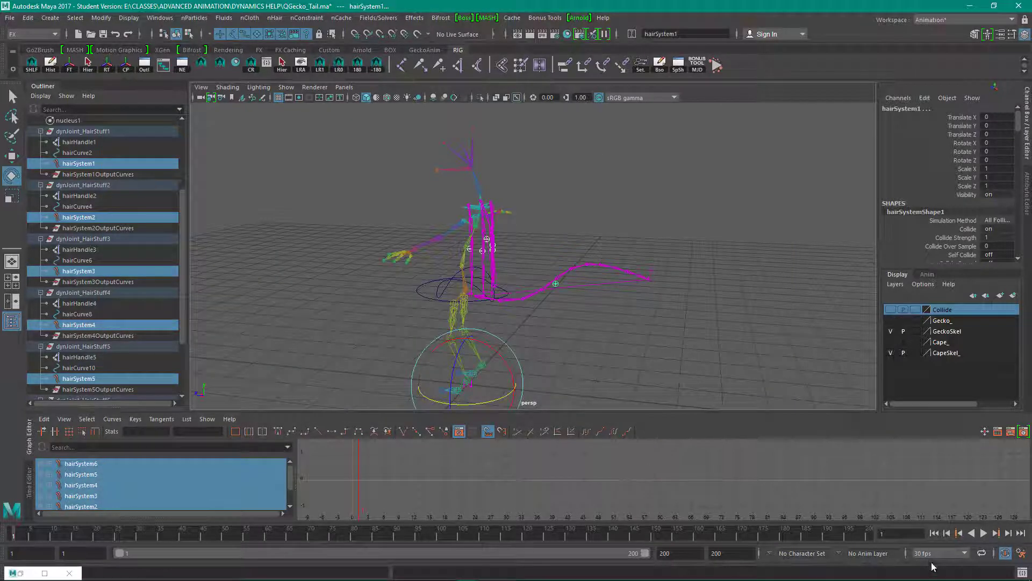
left_click(984, 533)
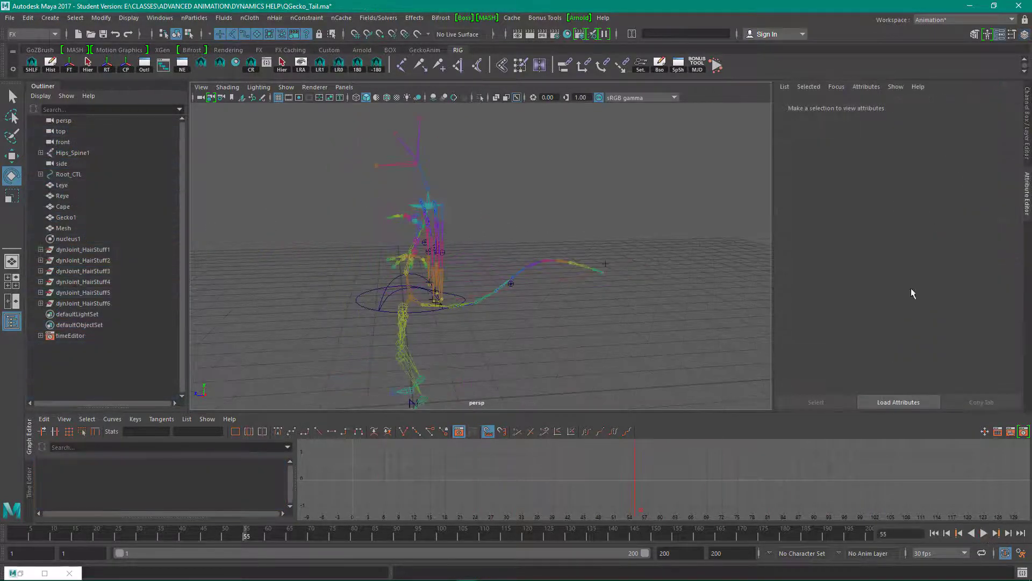
Step: Show the Collide layer and make its body mesh an nCloth passive collider
left_click(1022, 140)
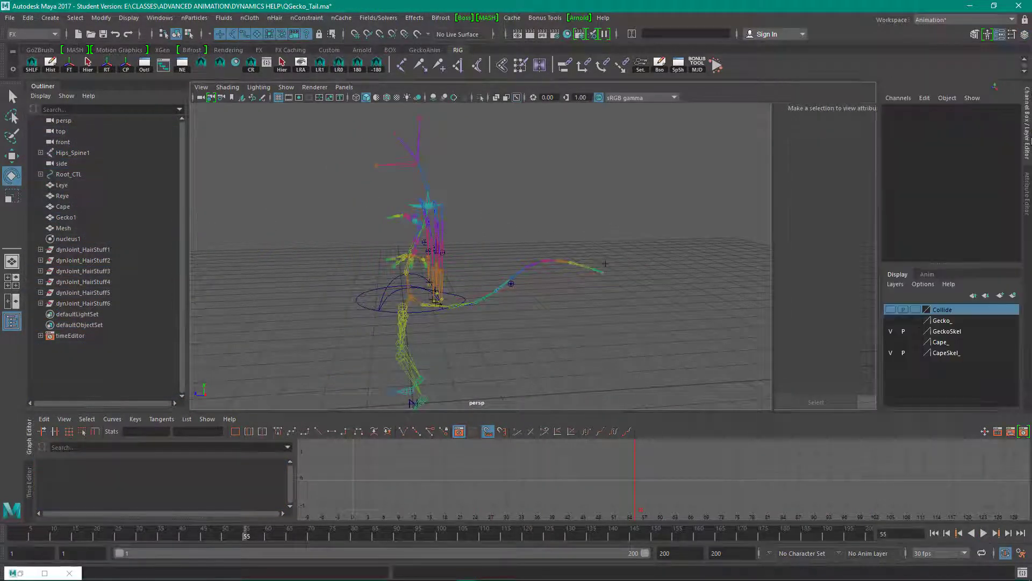
left_click(892, 309)
left_click_drag(619, 225, 518, 191, "alt")
left_click(440, 197)
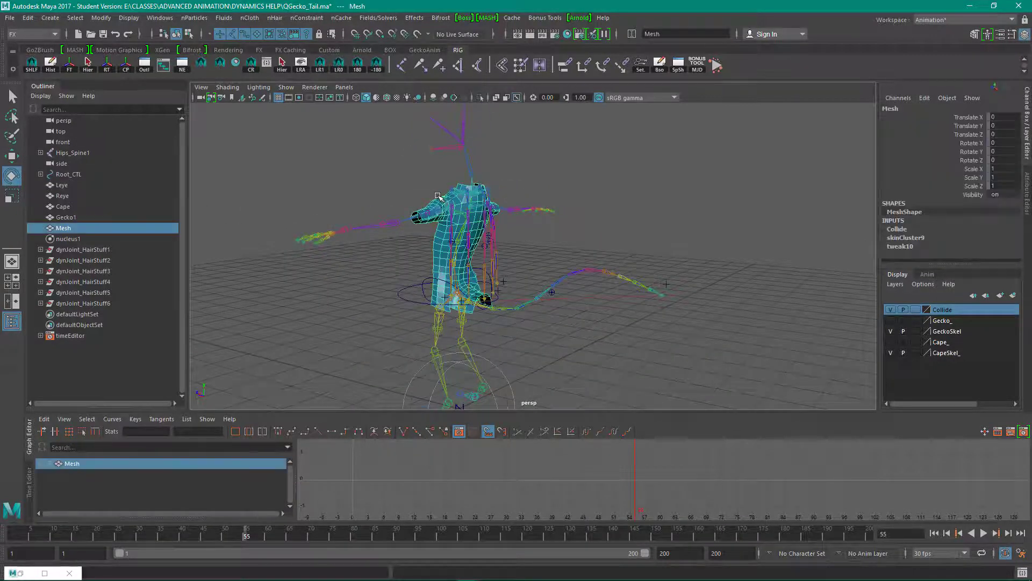
left_click(250, 18)
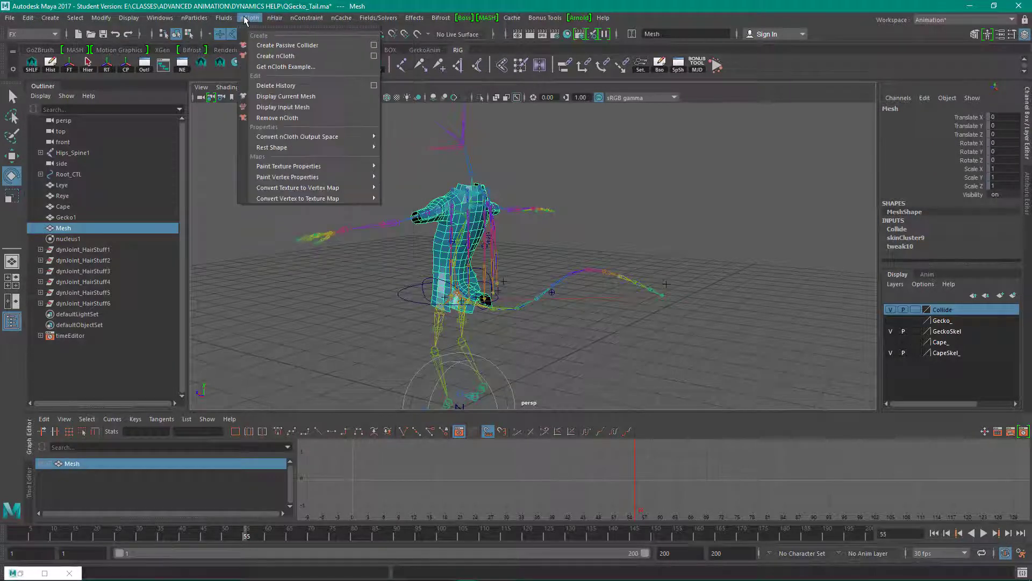
left_click(275, 46)
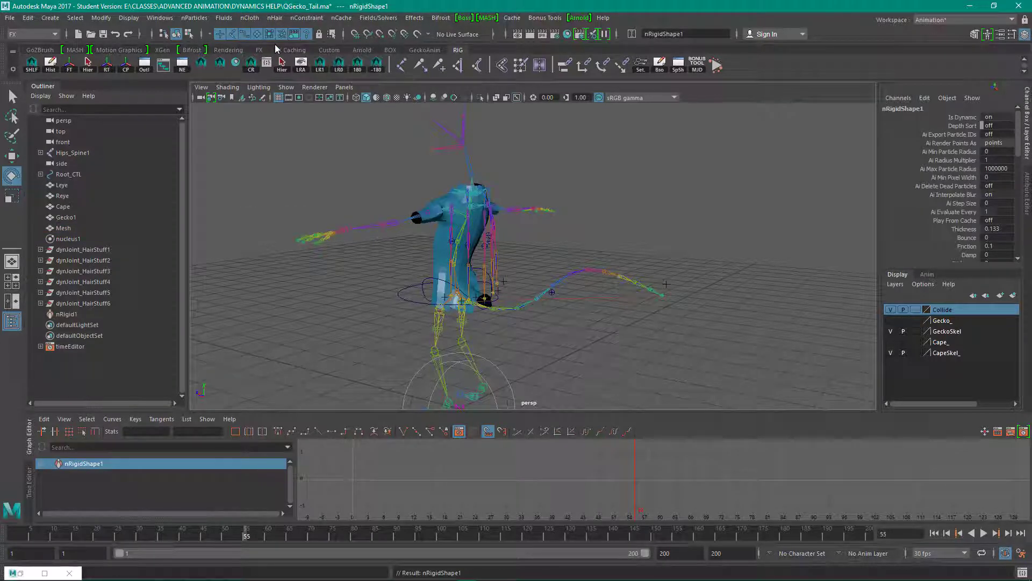
Step: Play the simulation from the first frame to check the cape joints against the body collider
left_click(934, 533)
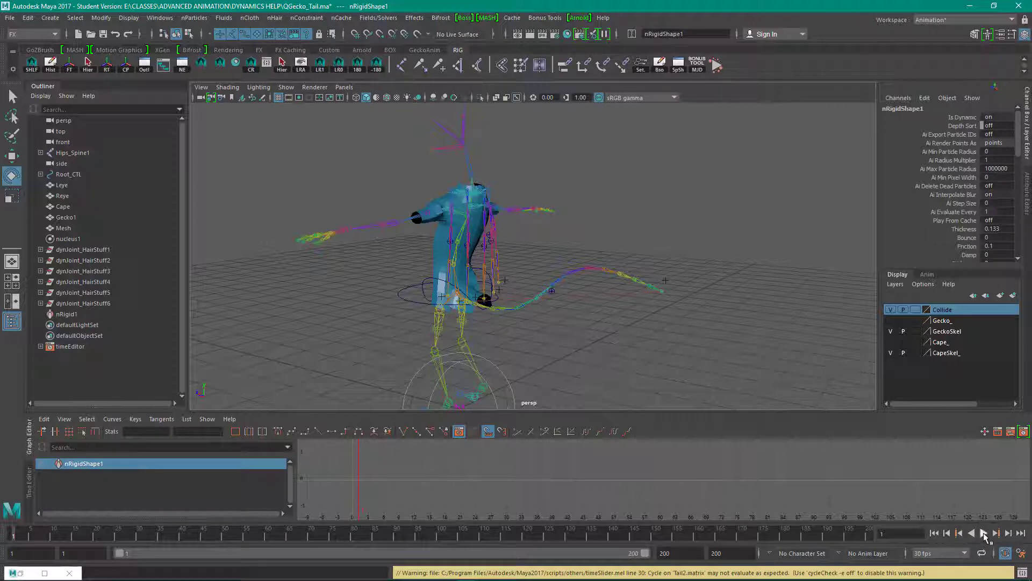
left_click(984, 533)
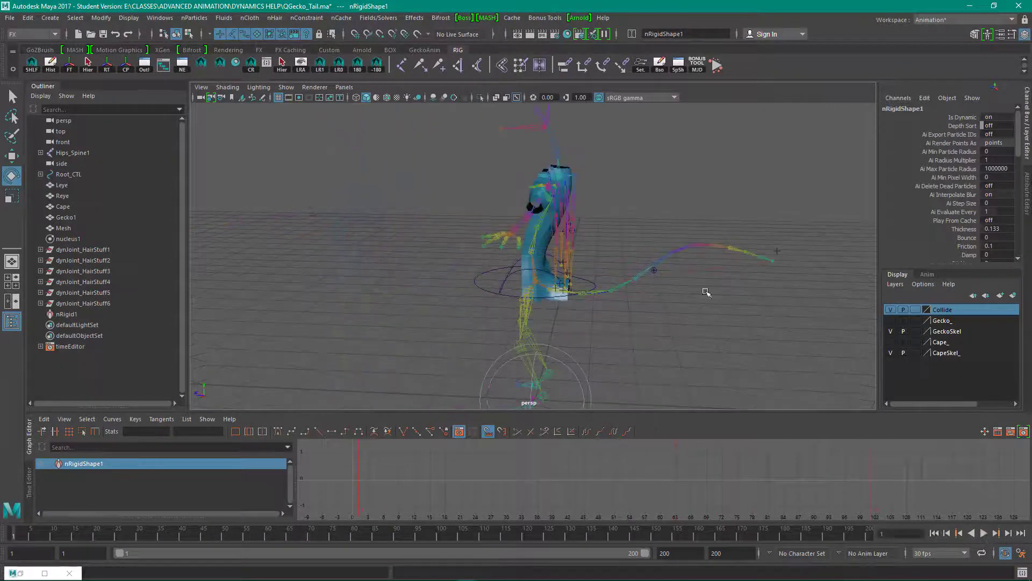
Step: Set the body collider's Solver Display to Collision Thickness and increase its Thickness to about 0.847
left_click(546, 247)
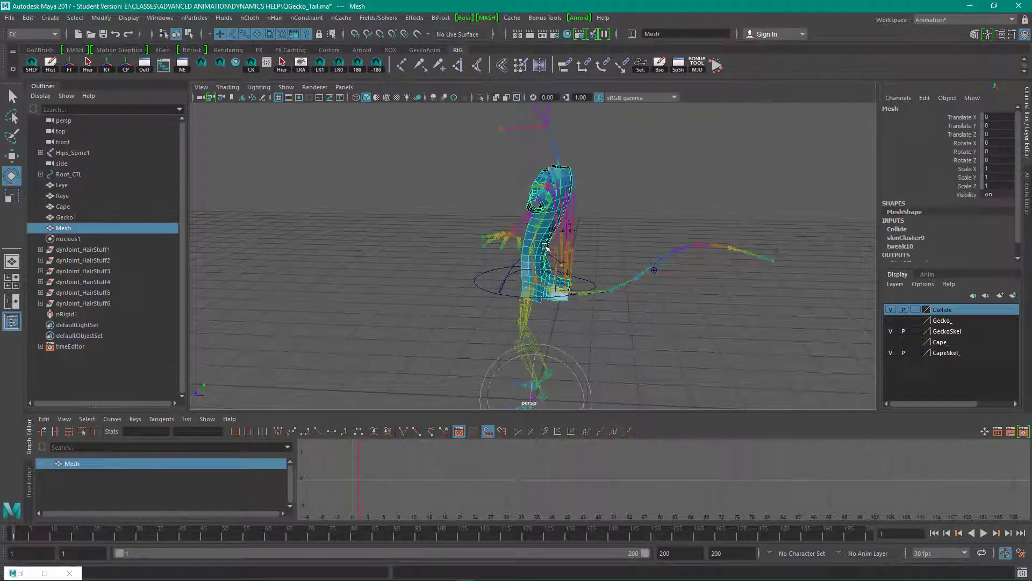
left_click(1027, 209)
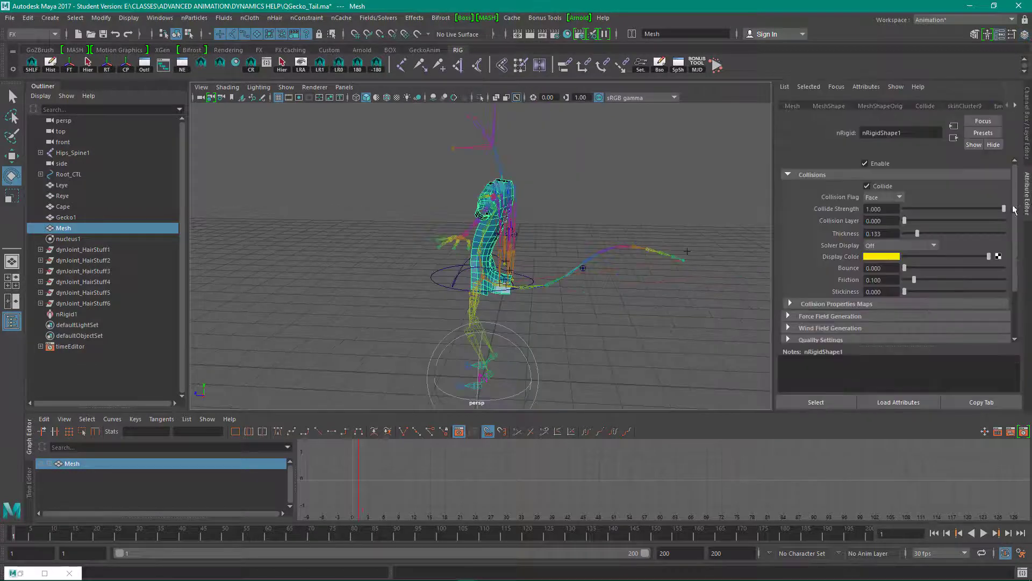
left_click(895, 242)
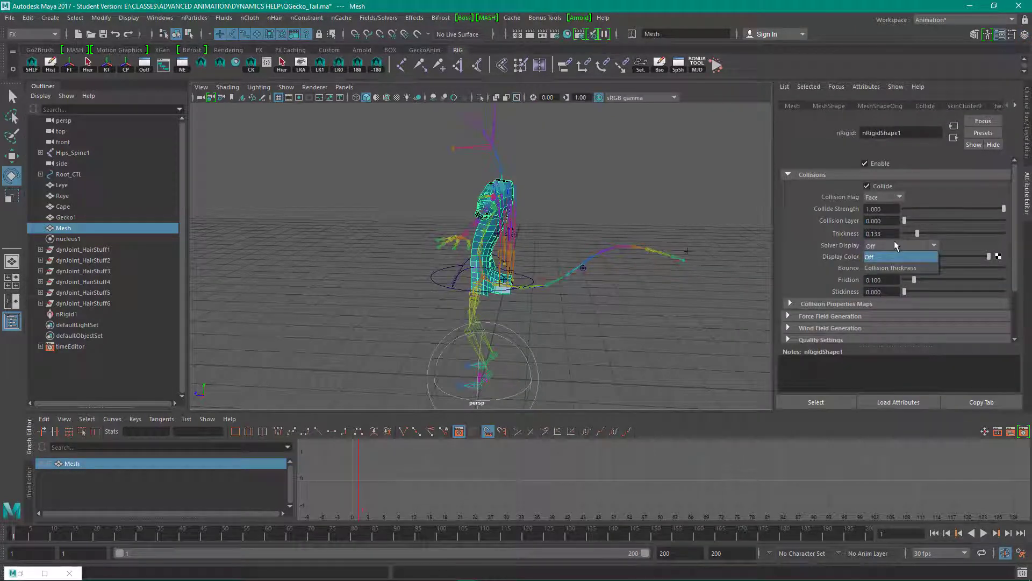
left_click(894, 266)
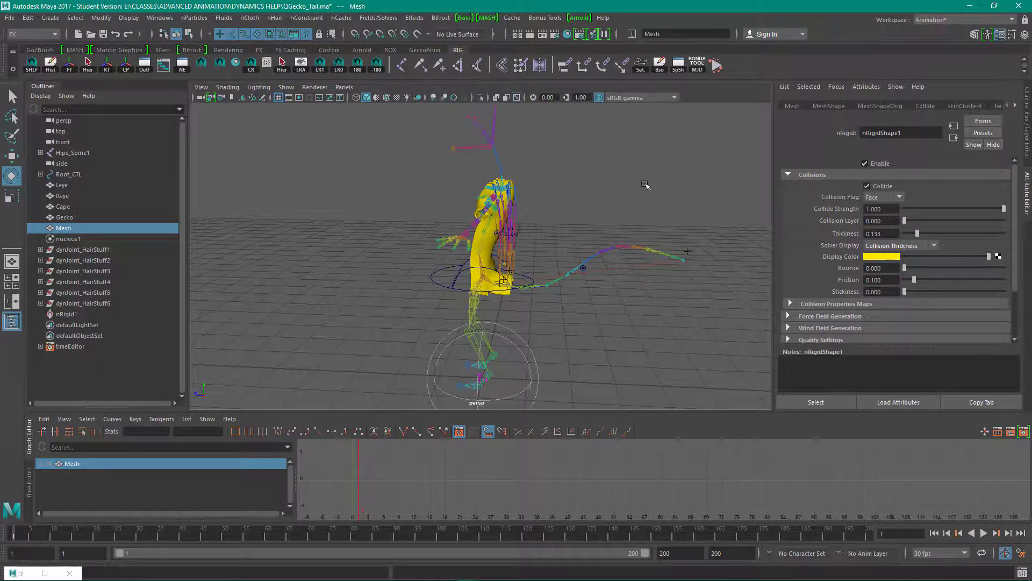
left_click_drag(646, 184, 618, 179, "alt")
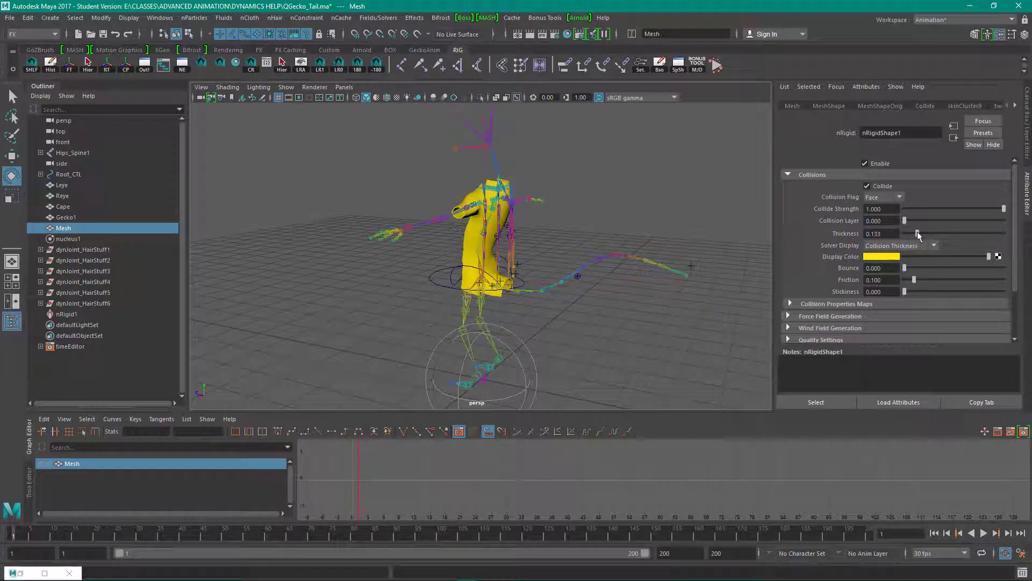
left_click_drag(918, 234, 989, 242)
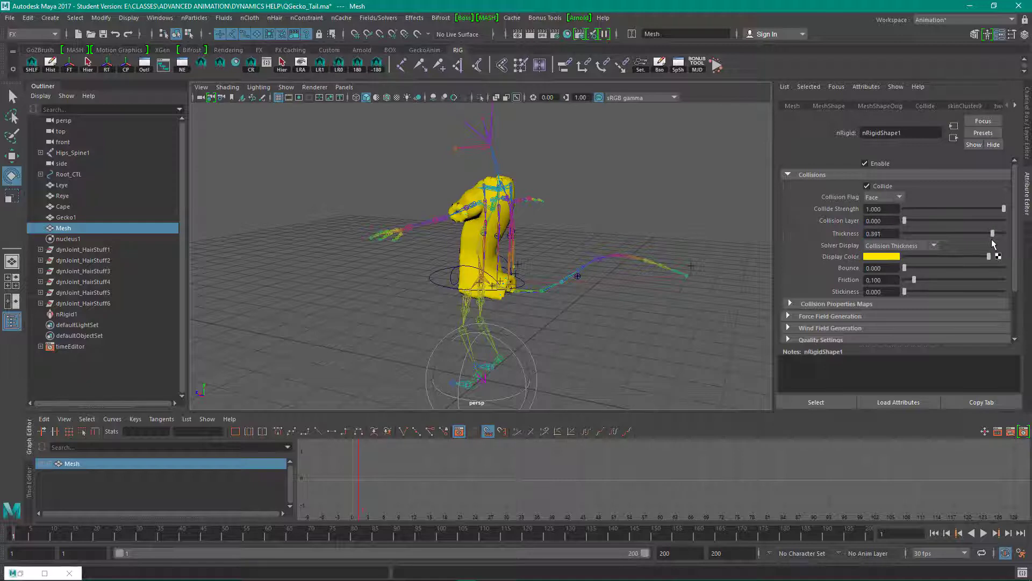
left_click_drag(586, 184, 613, 175, "alt")
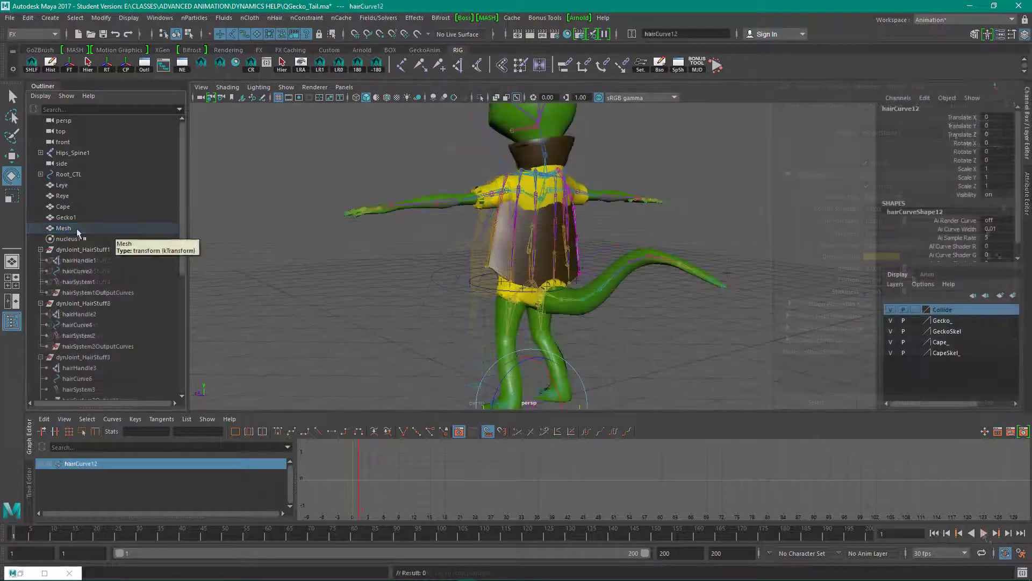
Step: Set the Solver Display of the Mesh object's nRigidShape1 to Off
left_click(1027, 207)
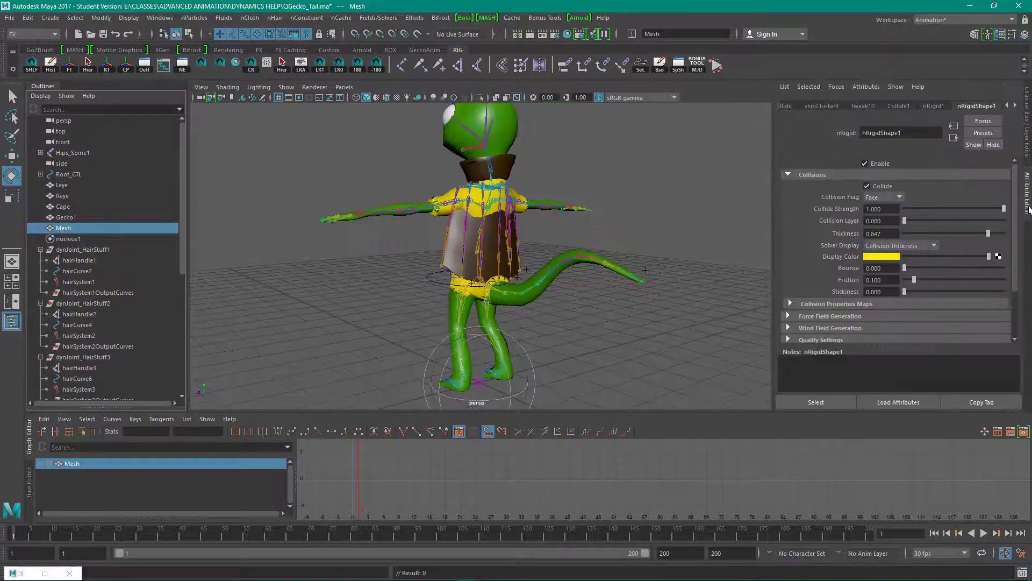
left_click(909, 246)
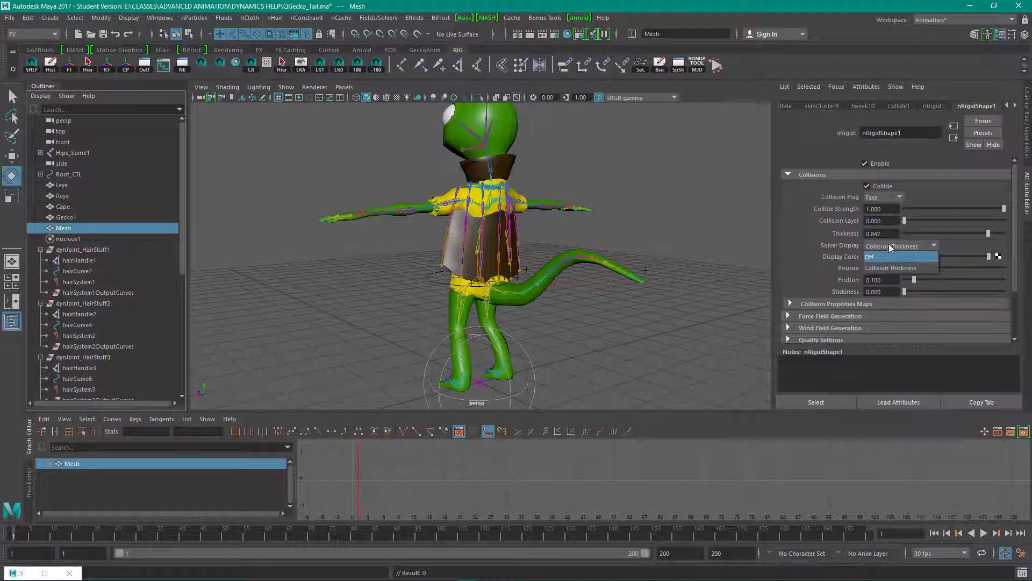
left_click(886, 258)
left_click_drag(764, 226, 714, 224, "alt")
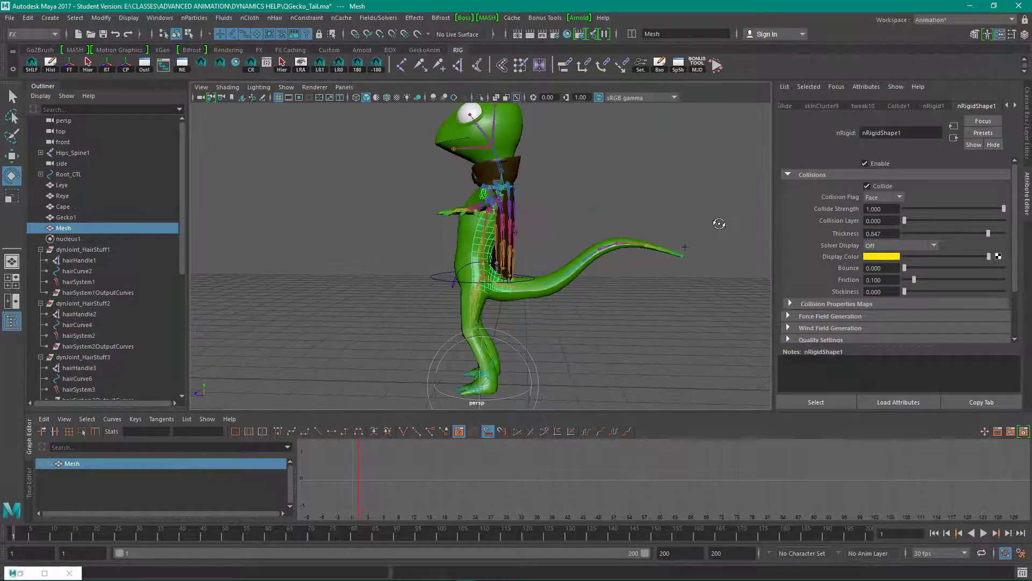
Step: Hide the Collide, CapeSkel_ and GeckoSkel display layers
left_click(1028, 155)
left_click(890, 310)
left_click_drag(805, 235, 763, 223, "alt")
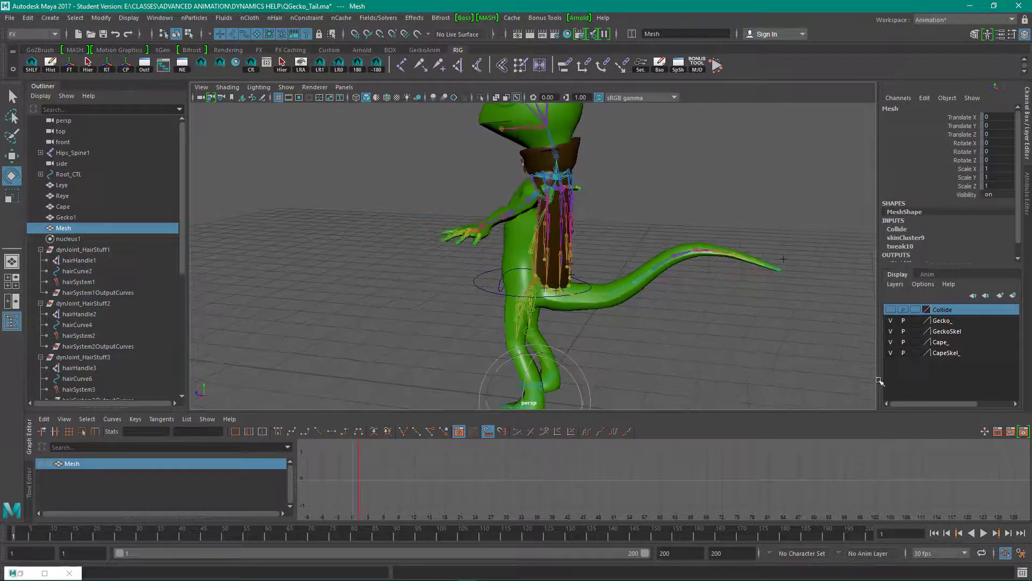
left_click(890, 352)
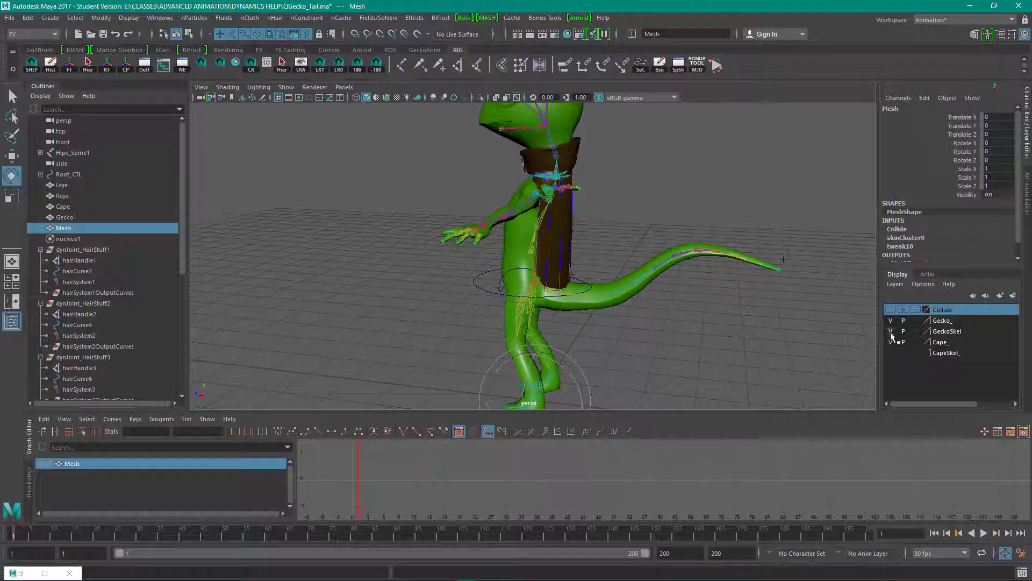
left_click(890, 332)
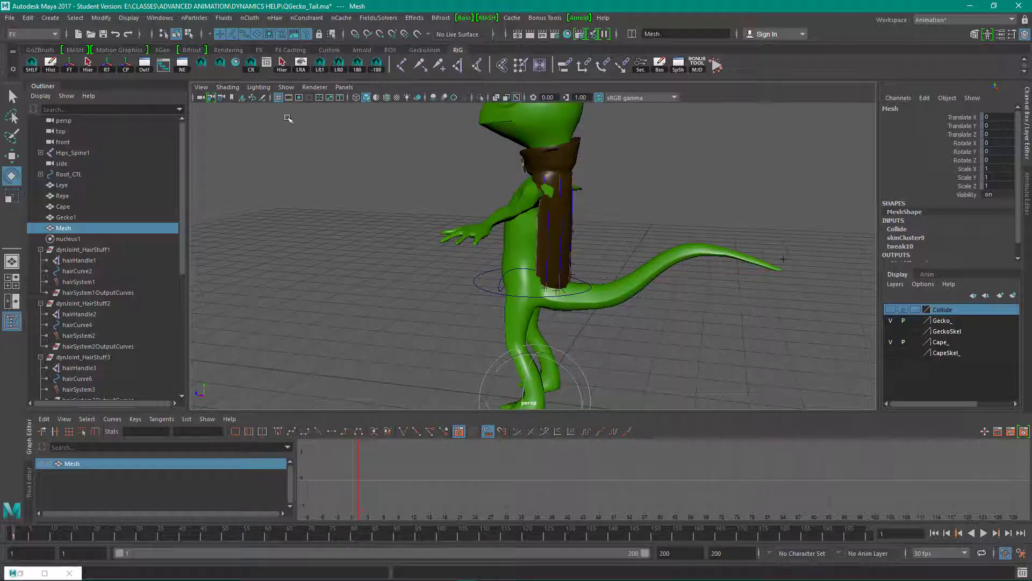
Step: Limit the perspective view's displayed object types to polygons only
left_click(286, 87)
left_click(304, 187)
left_click(286, 87)
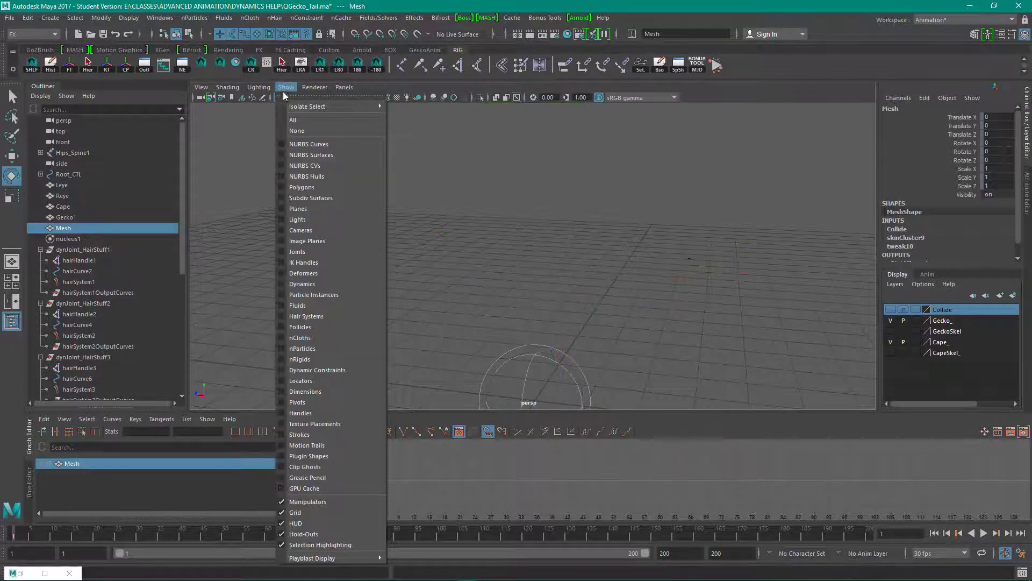
left_click(324, 189)
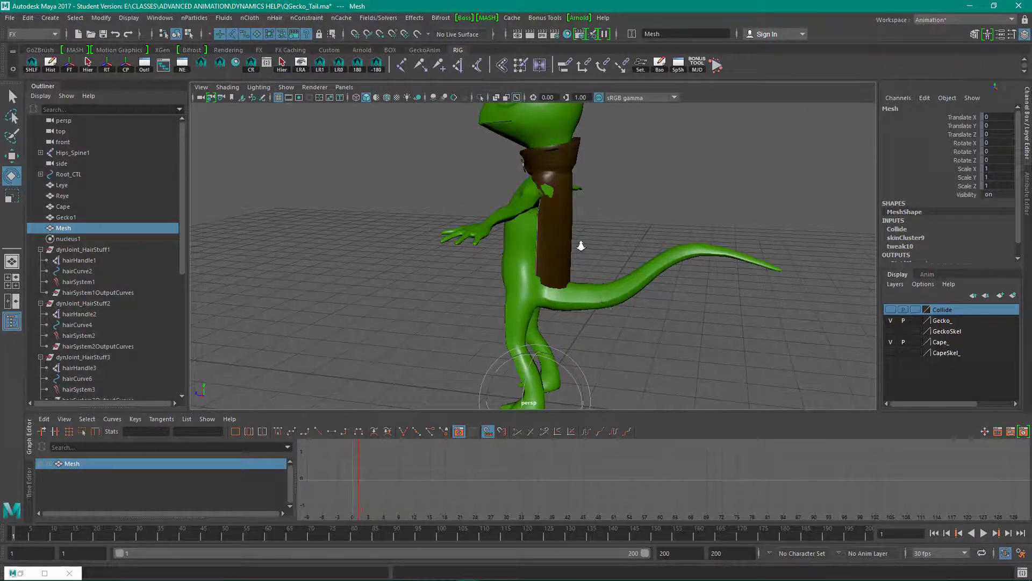
Step: Play the simulation, watch the cape and tail move from the side and back, and stop playback
left_click_drag(523, 219, 559, 221, "alt")
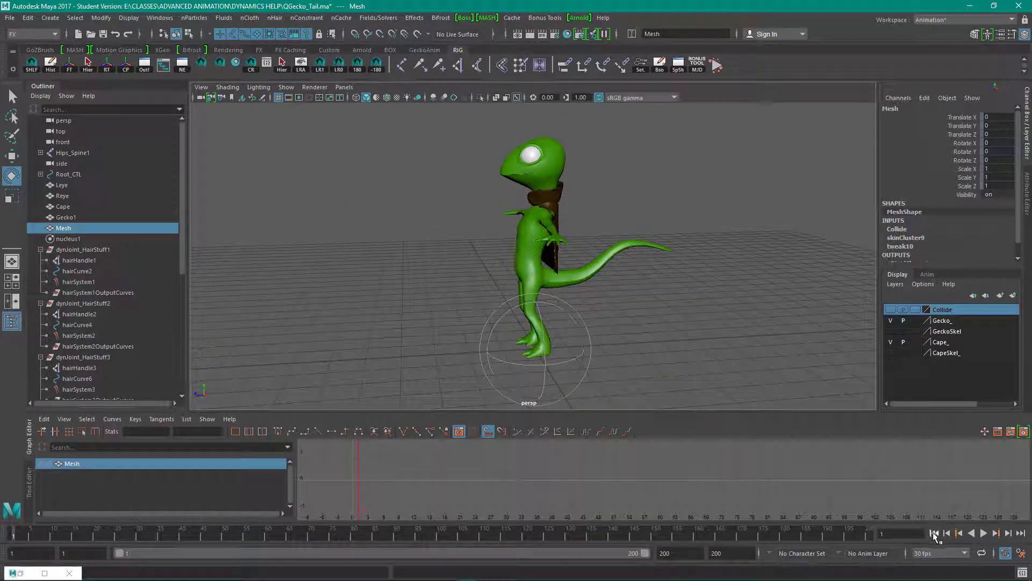
left_click(984, 533)
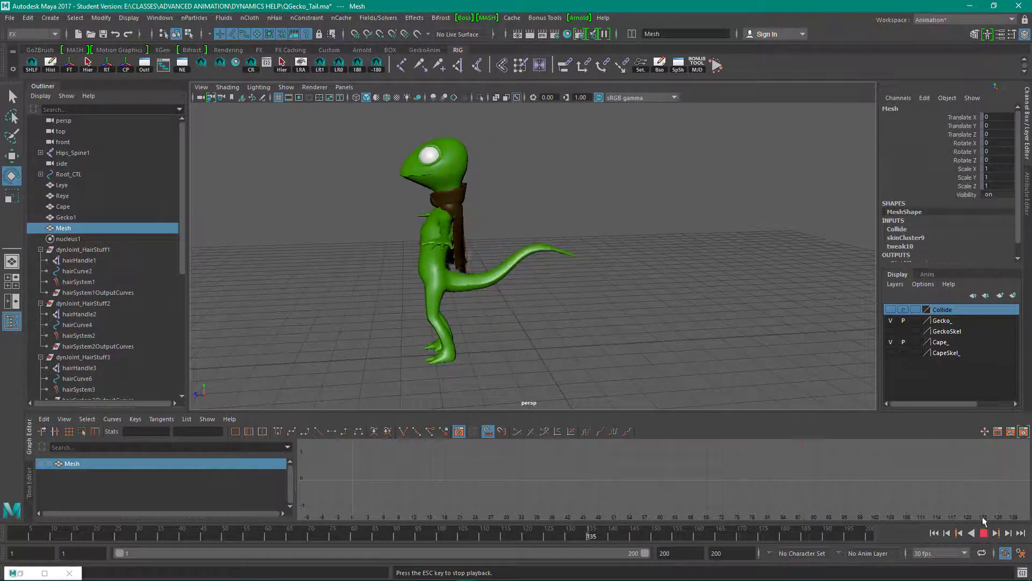
left_click_drag(742, 226, 640, 231, "alt")
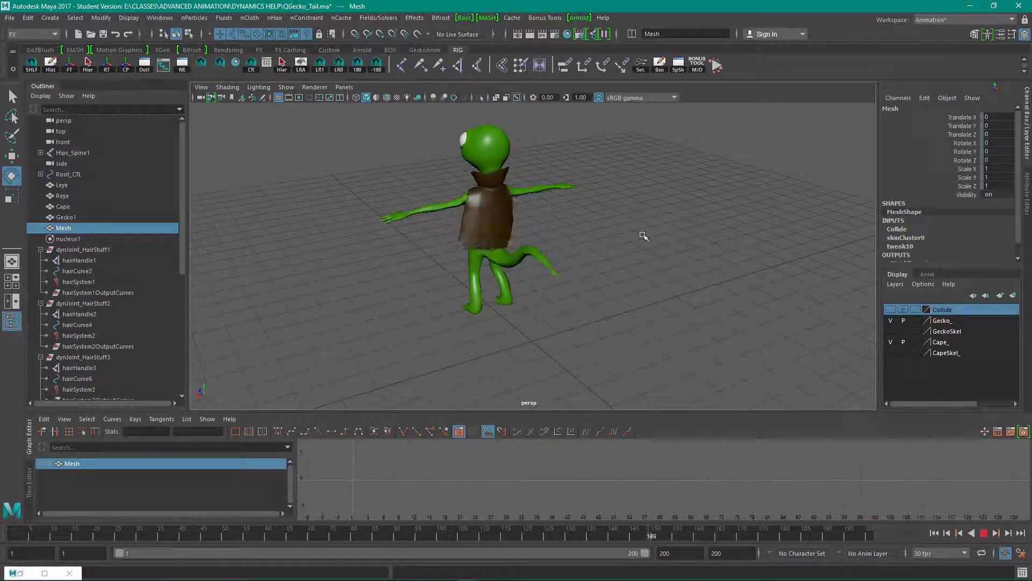
left_click(985, 533)
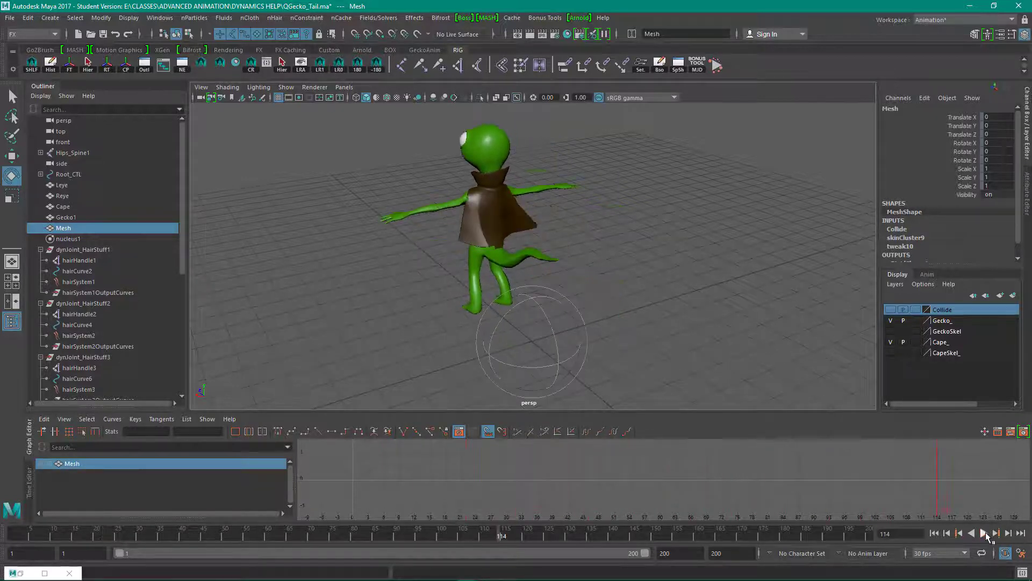
Step: Select hairSystem2 through hairSystem6 together, leaving hairSystem1 out of the selection
left_click_drag(462, 350, 480, 374, "alt")
scroll(105, 268, "down", 3)
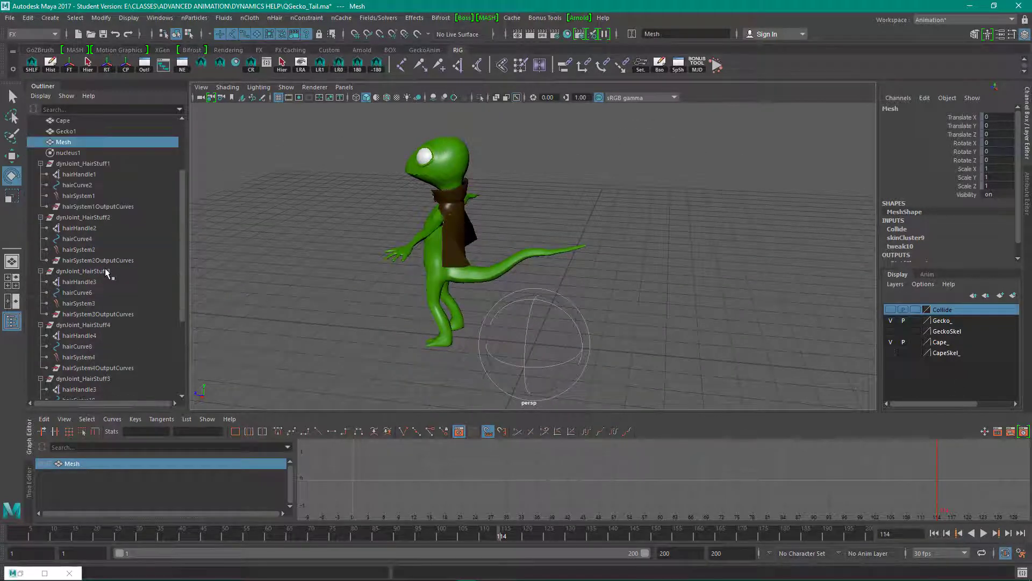
left_click(89, 195)
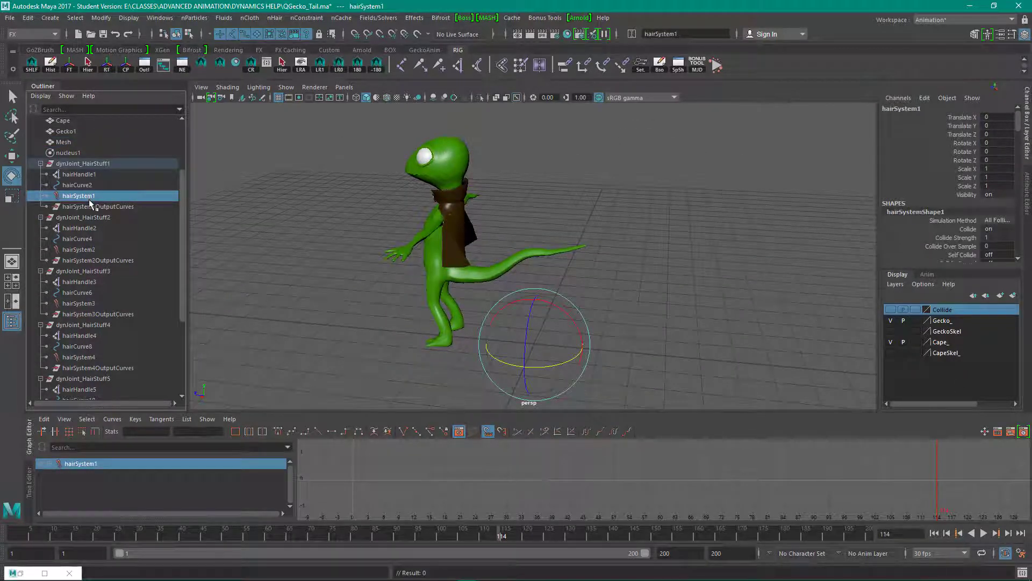
left_click(101, 250, "ctrl")
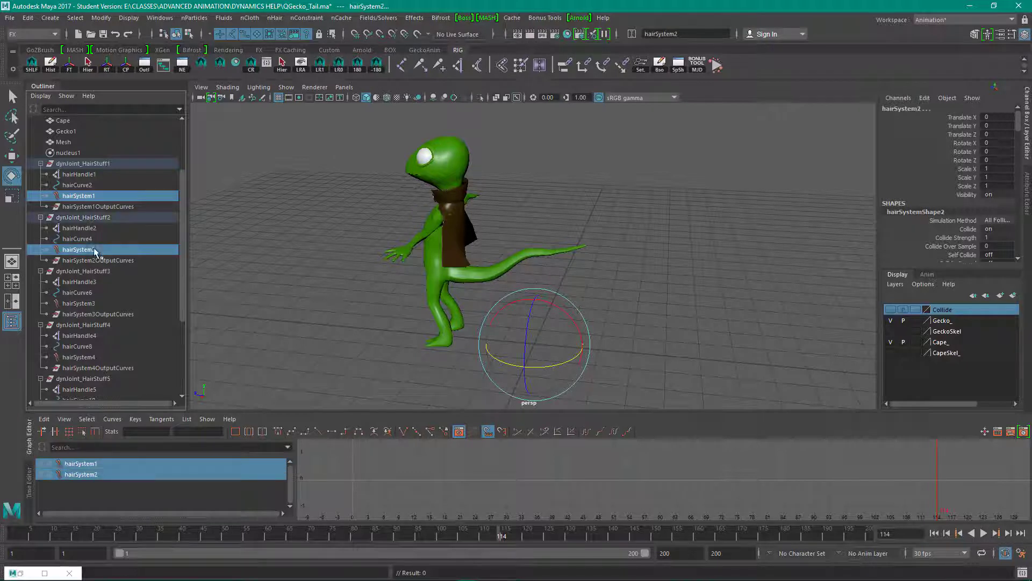
left_click(97, 303, "ctrl")
left_click(95, 357, "ctrl")
scroll(126, 333, "down", 4)
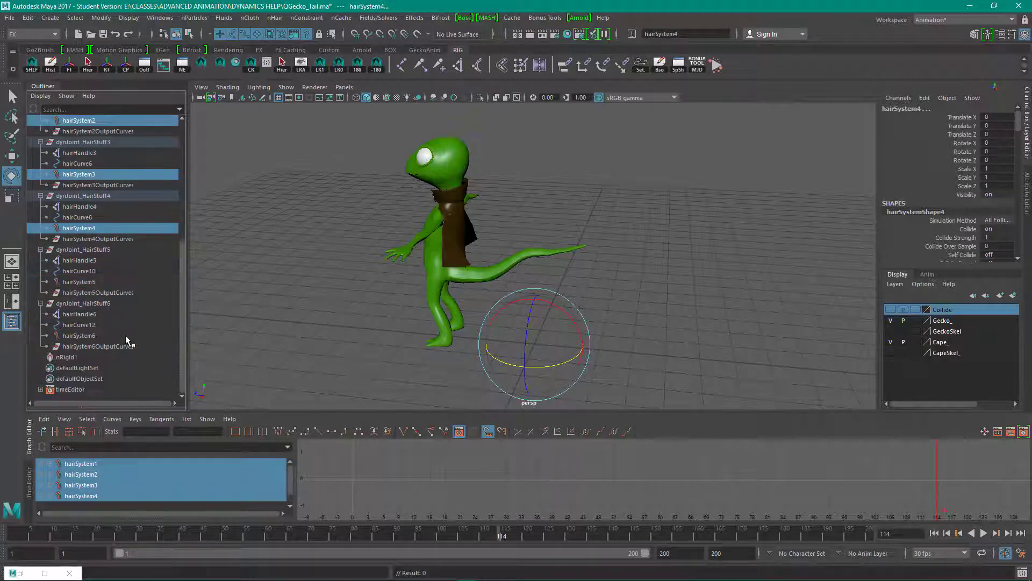
left_click(99, 335, "ctrl")
left_click(101, 283, "ctrl")
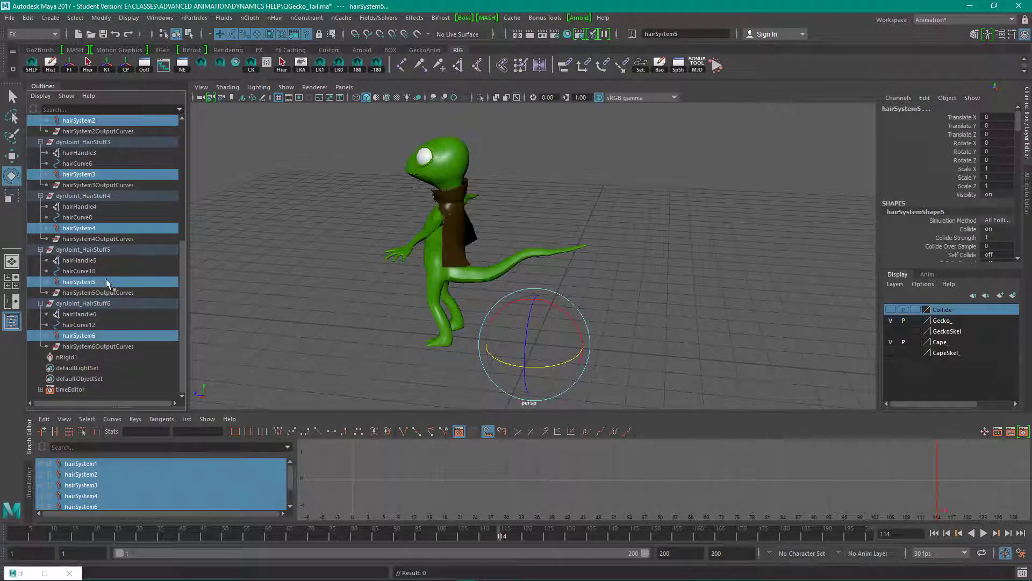
scroll(107, 280, "up", 5)
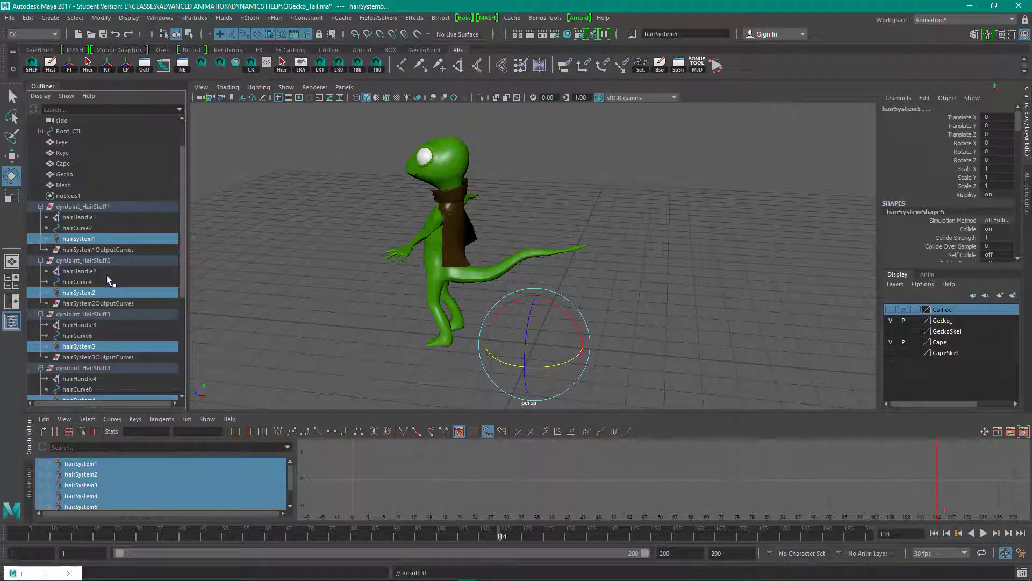
left_click(92, 239, "ctrl")
scroll(174, 283, "down", 5)
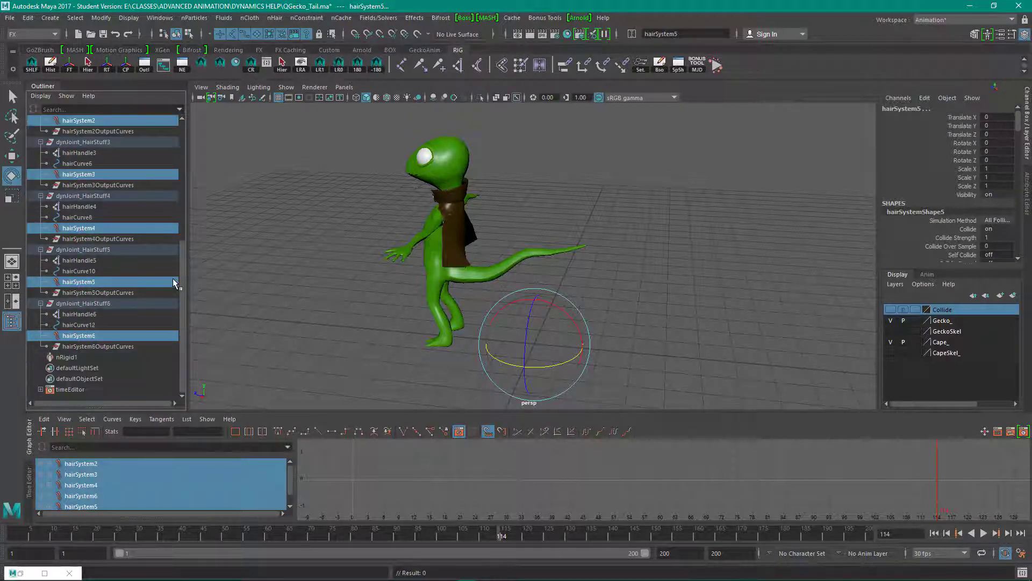
Step: Show the attributes of the selected hair systems and look through the collision settings of nRigidShape1
left_click(1029, 200)
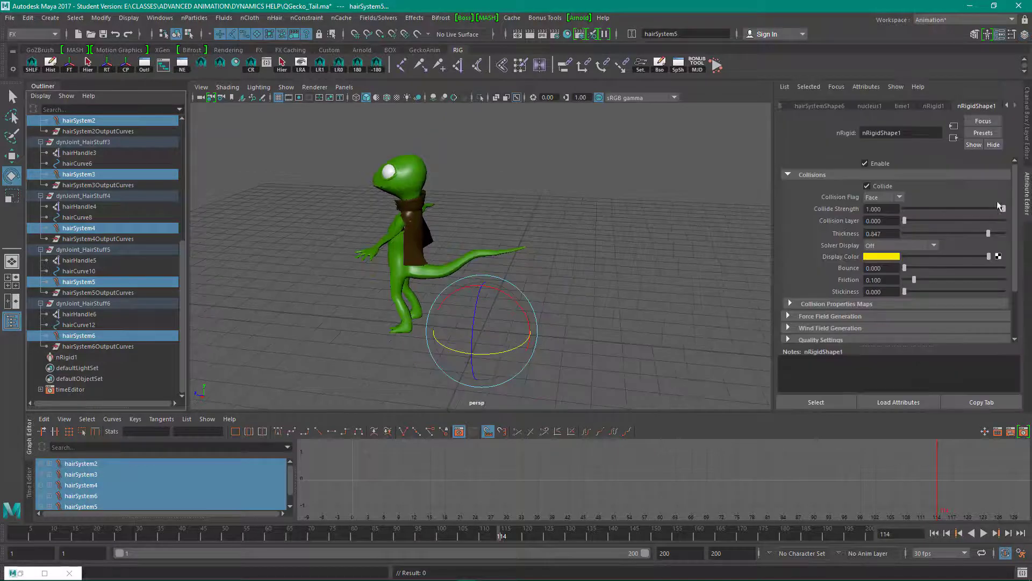
scroll(878, 213, "down", 2)
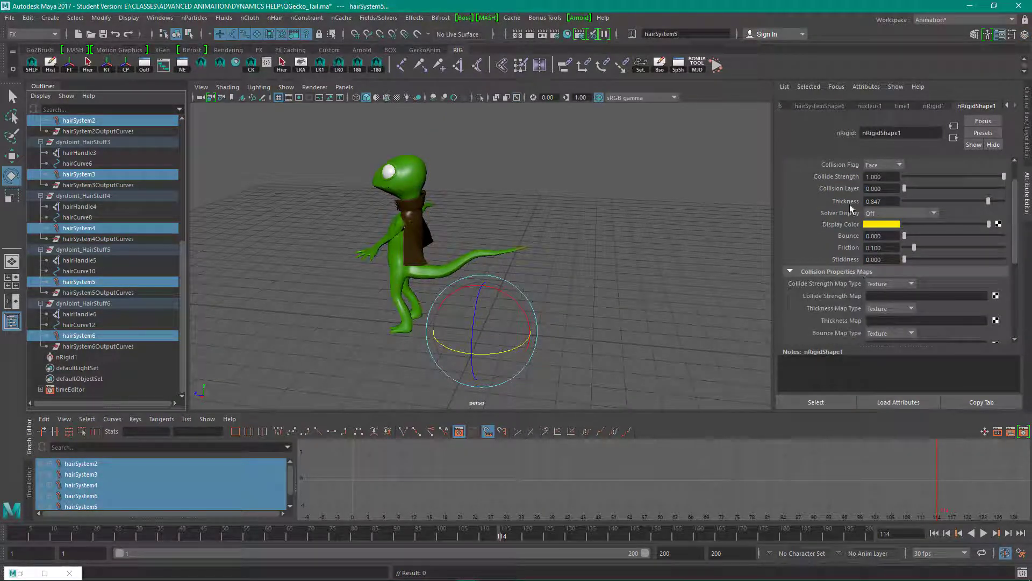
scroll(870, 230, "up", 2)
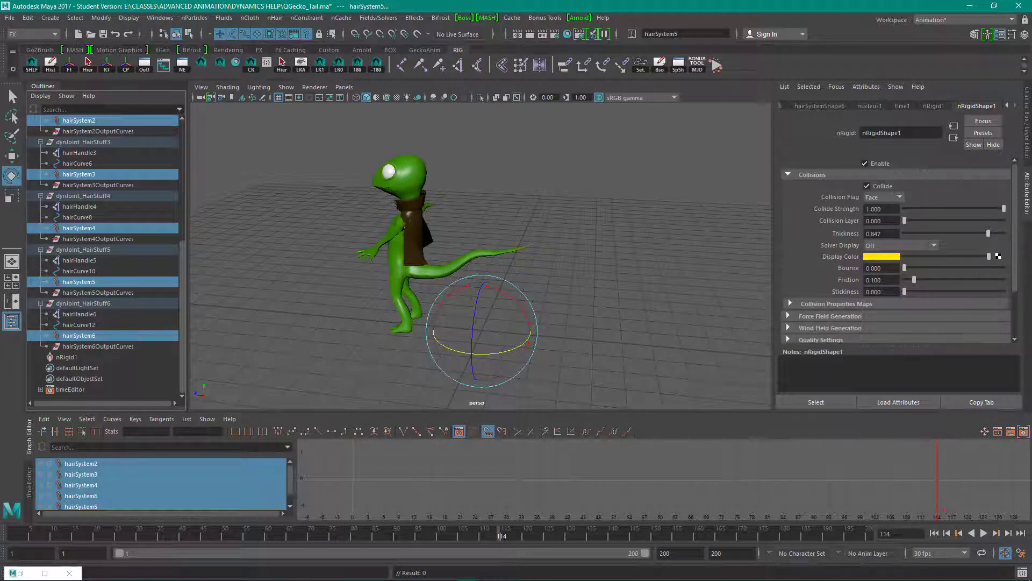
scroll(869, 215, "down", 2)
scroll(869, 214, "up", 2)
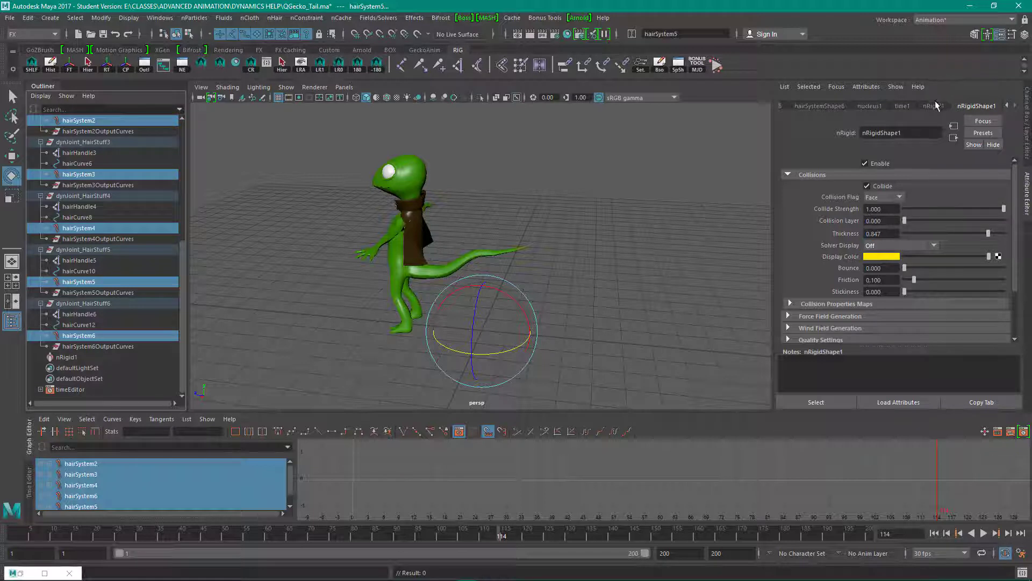
Step: Select only hairSystem6 and show the attributes of the connected hairSystemShape5
left_click(78, 335)
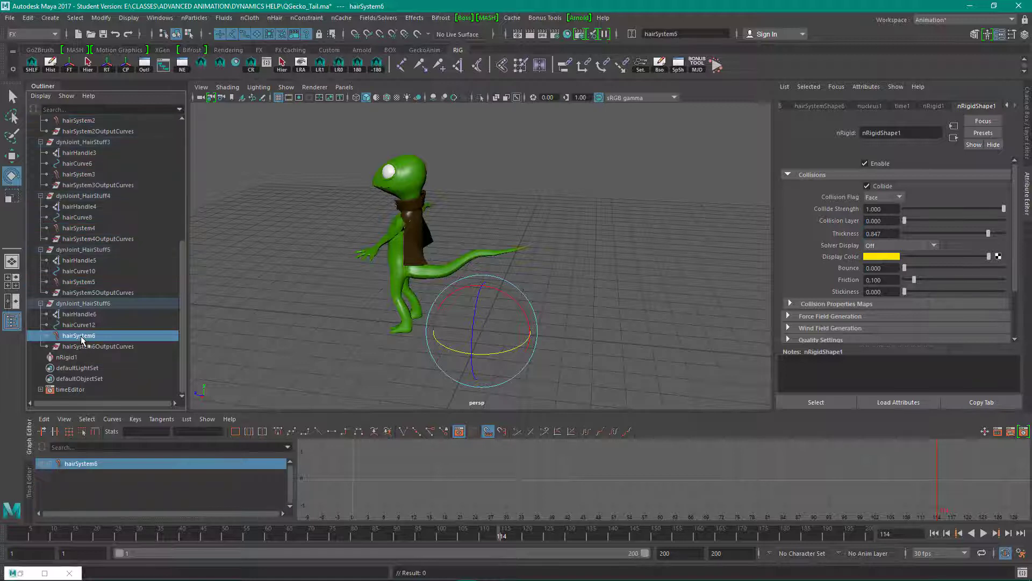
left_click(79, 315)
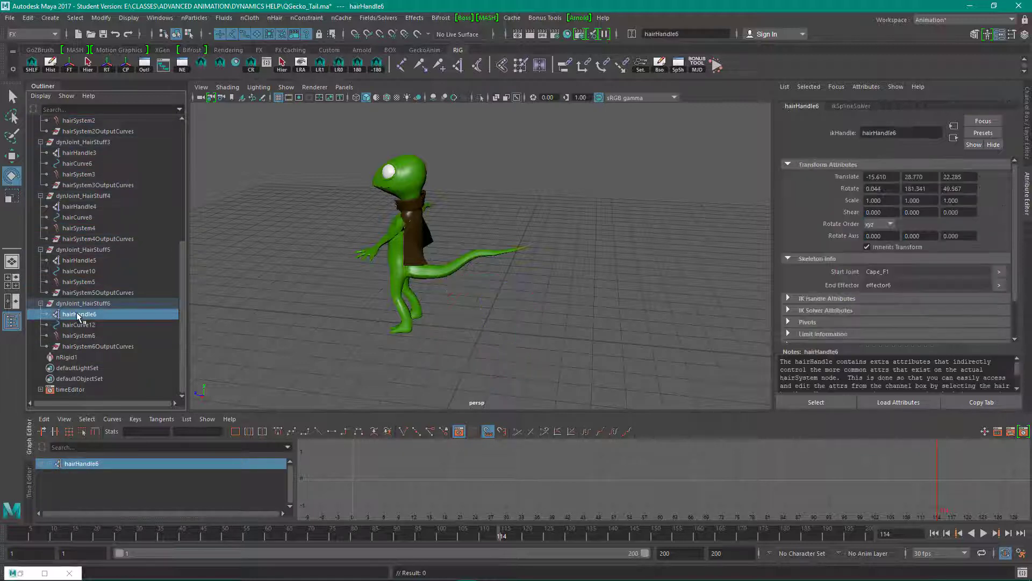
left_click(85, 336)
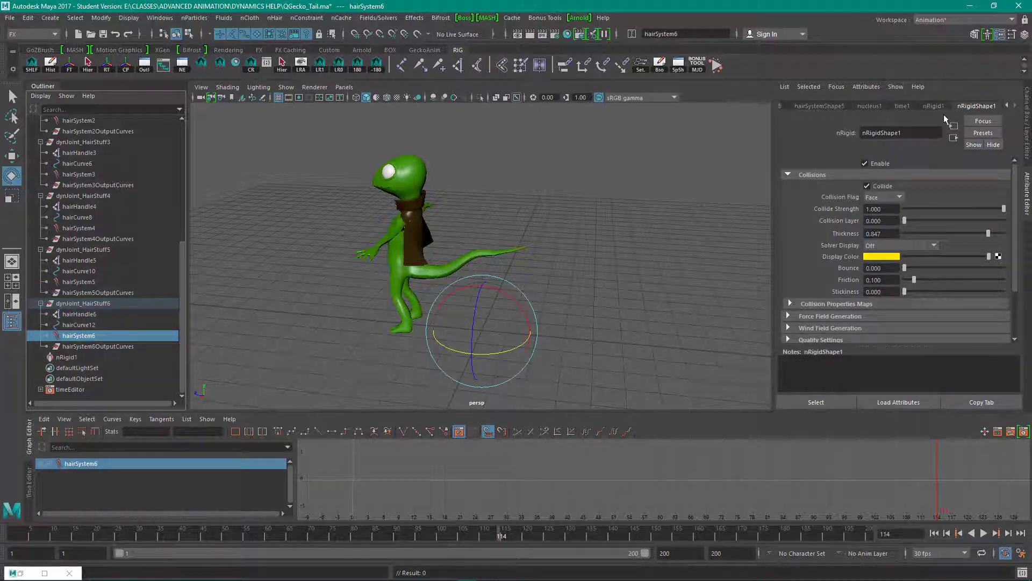
left_click(934, 106)
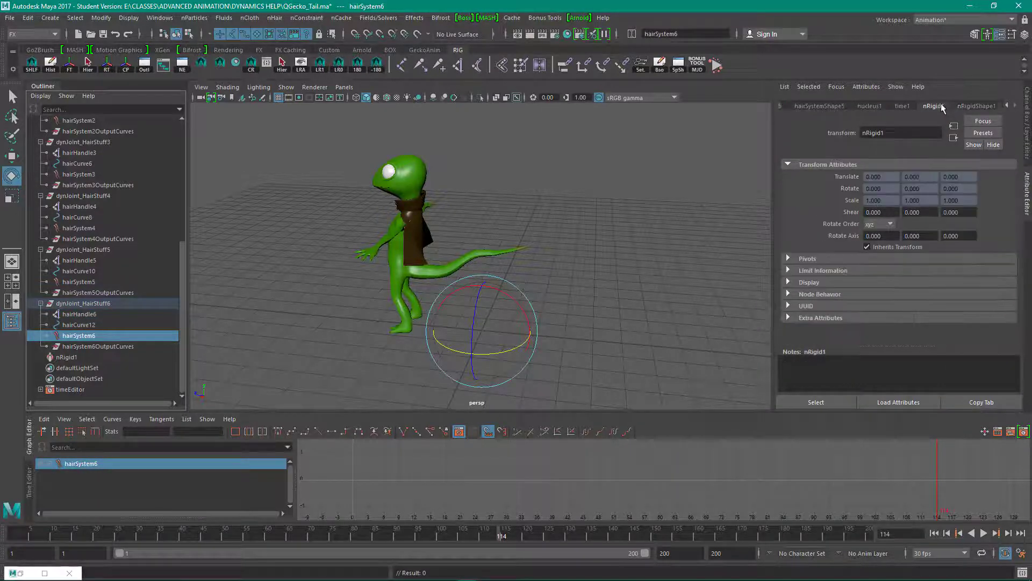
left_click(902, 106)
left_click(826, 106)
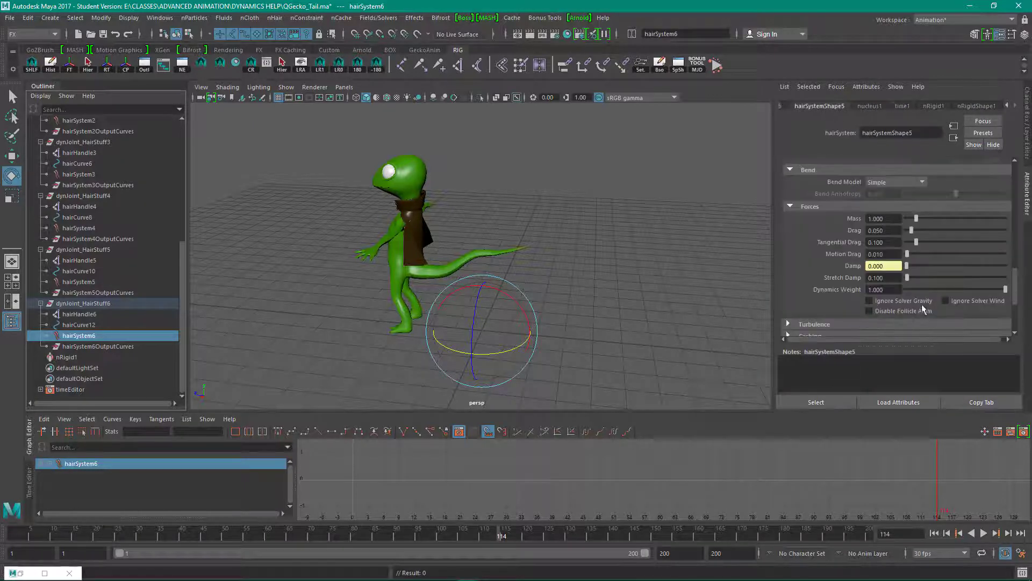
Step: Set hairSystemShape5's Start Curve Attract to 0.170
scroll(923, 276, "down", 2)
scroll(917, 250, "up", 4)
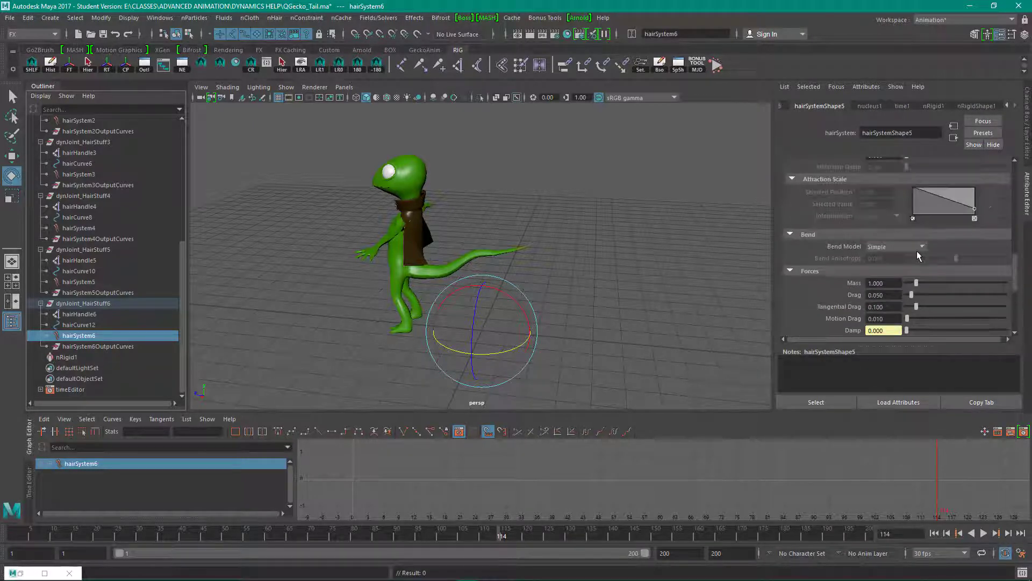
scroll(918, 250, "up", 4)
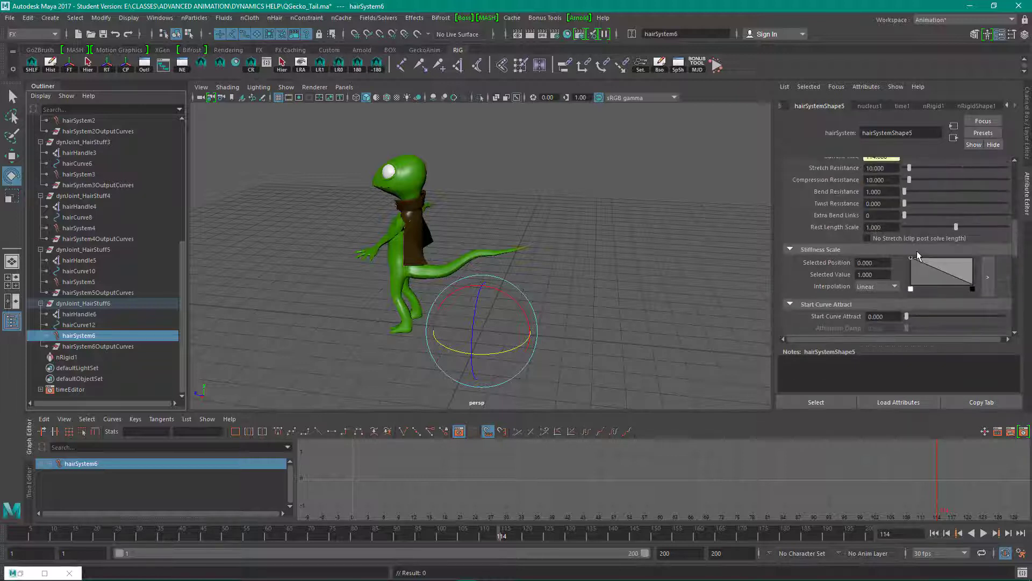
scroll(918, 251, "up", 1)
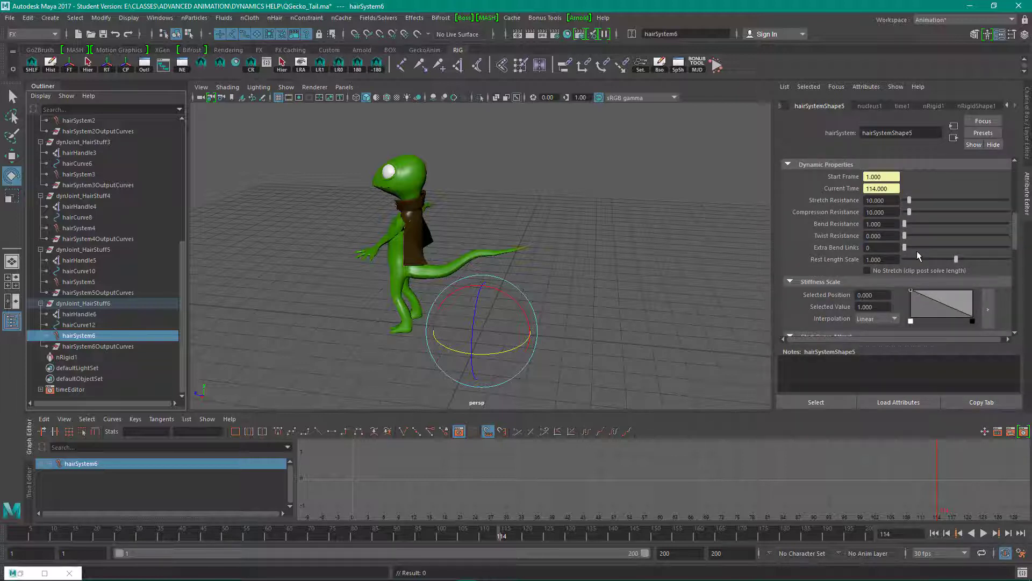
scroll(917, 256, "down", 2)
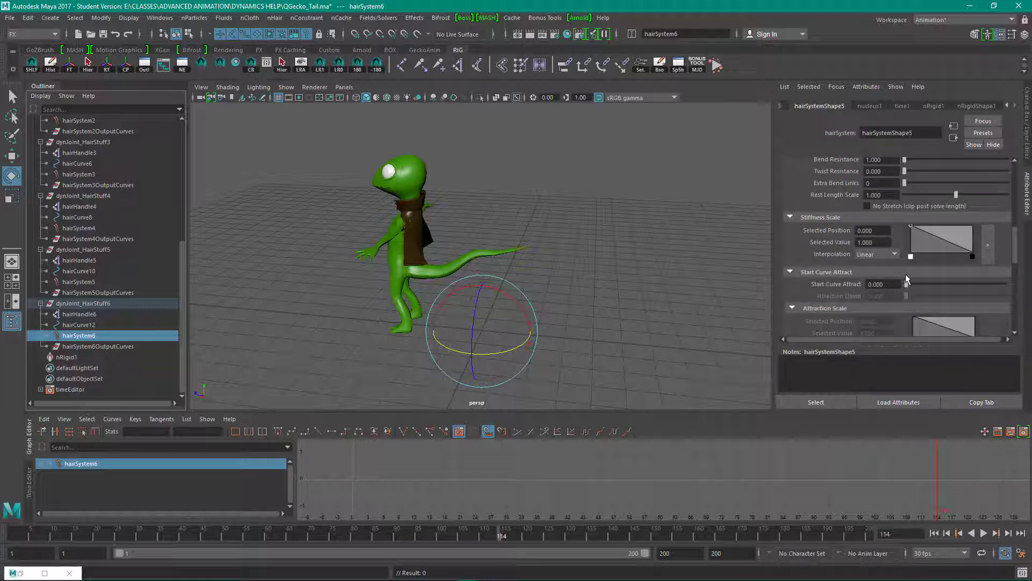
left_click_drag(907, 284, 922, 285)
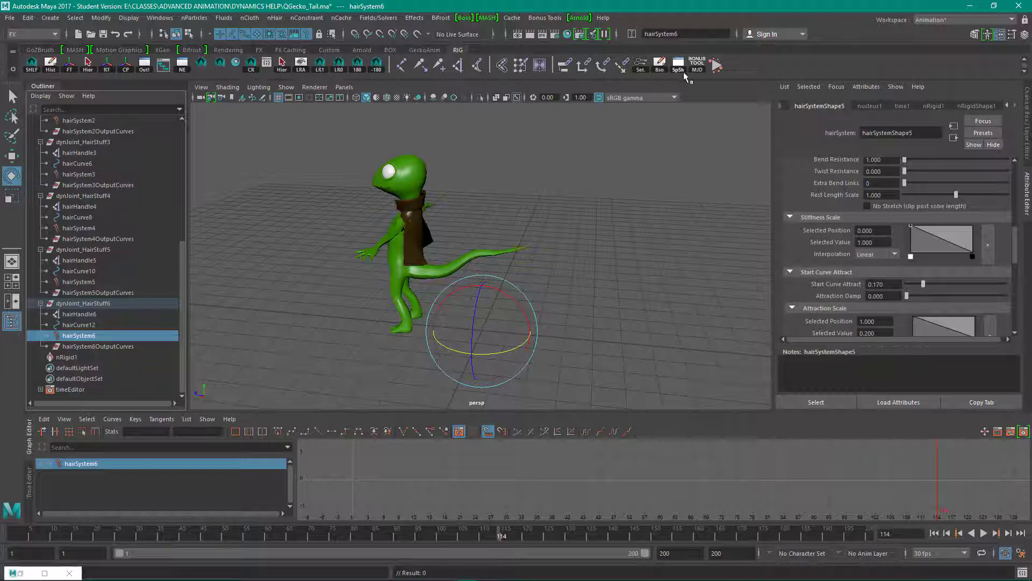
Step: Check hairSystem6's Keyable and Shape Keyable attributes in the Attribute Spread Sheet, then close the spreadsheet
scroll(659, 64, "down", 2)
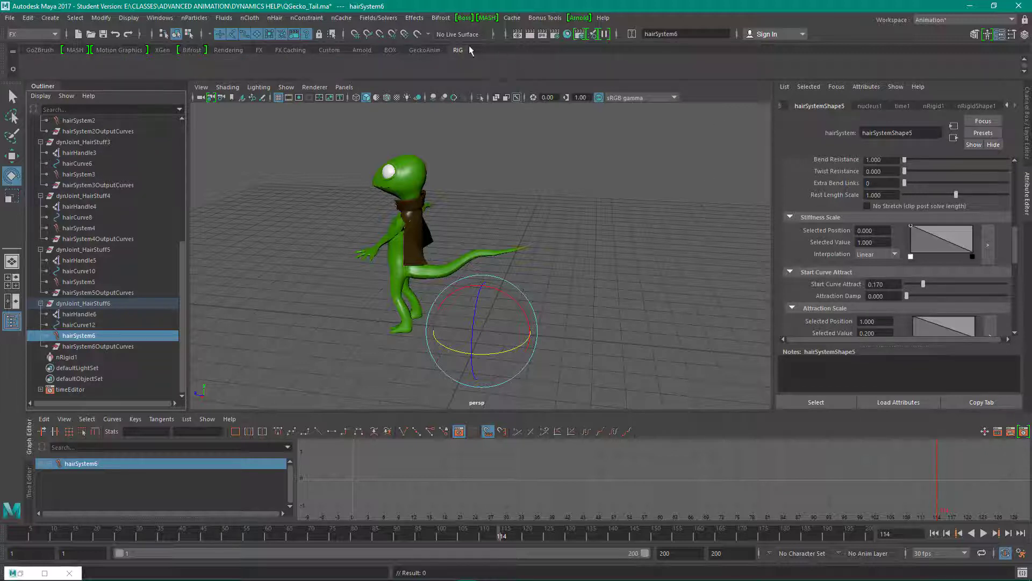
left_click(426, 49)
left_click(459, 50)
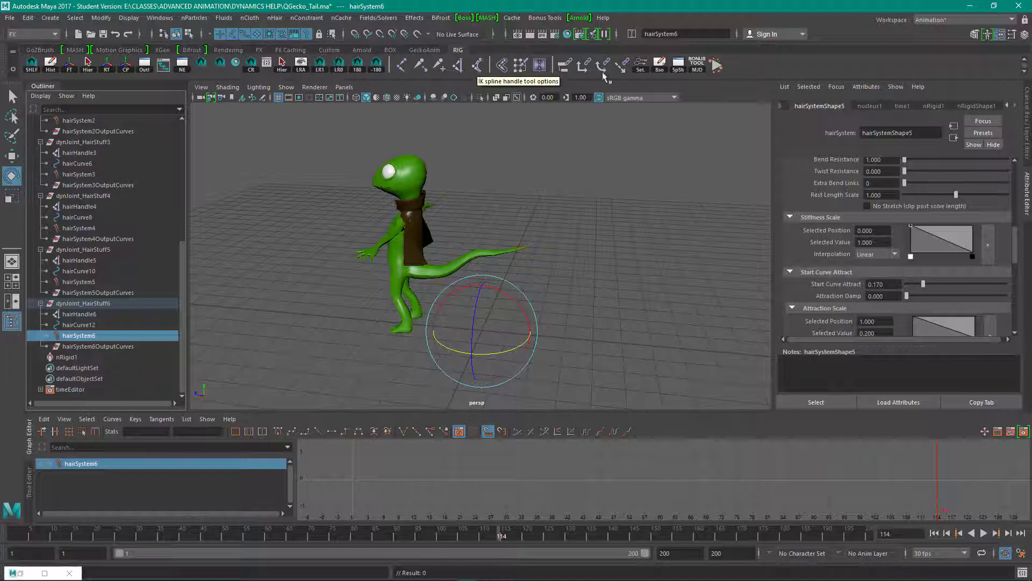
left_click(679, 64)
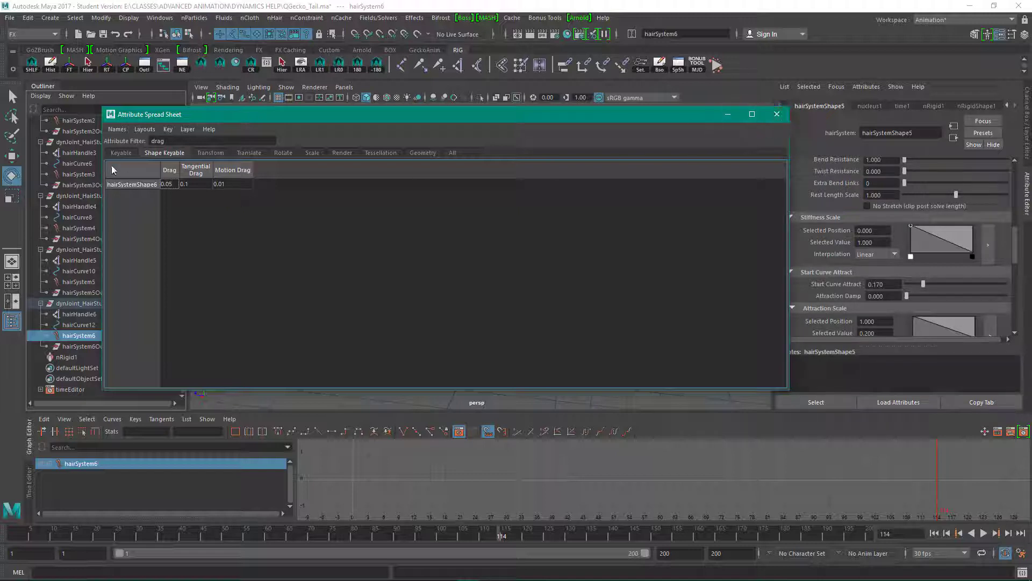
left_click(121, 152)
left_click(167, 153)
left_click(776, 115)
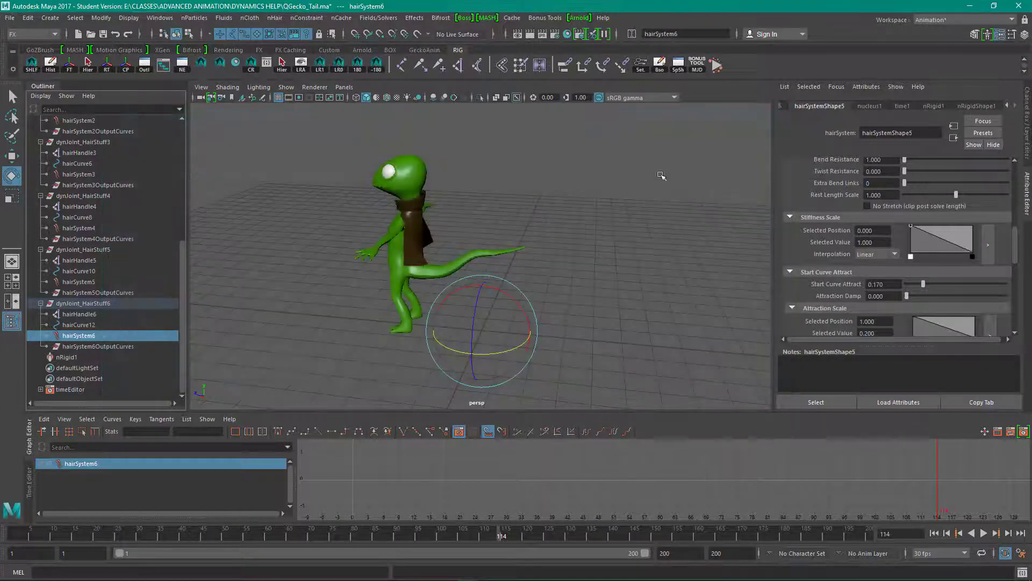
Step: Set hairSystemShape4's Start Curve Attract to 0.115
left_click(984, 532)
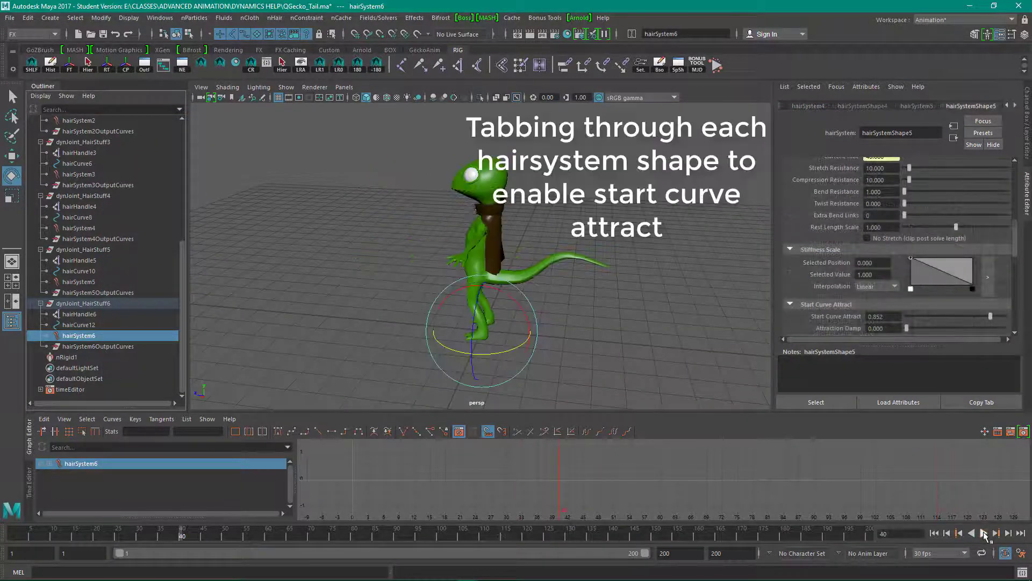
left_click(862, 106)
scroll(984, 228, "down", 2)
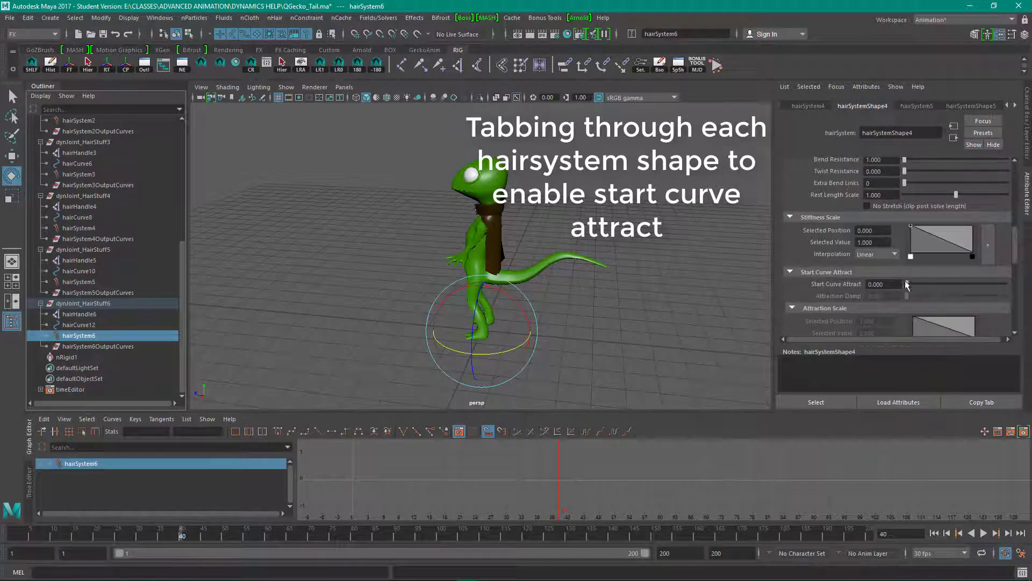
left_click_drag(906, 283, 916, 284)
left_click(99, 336)
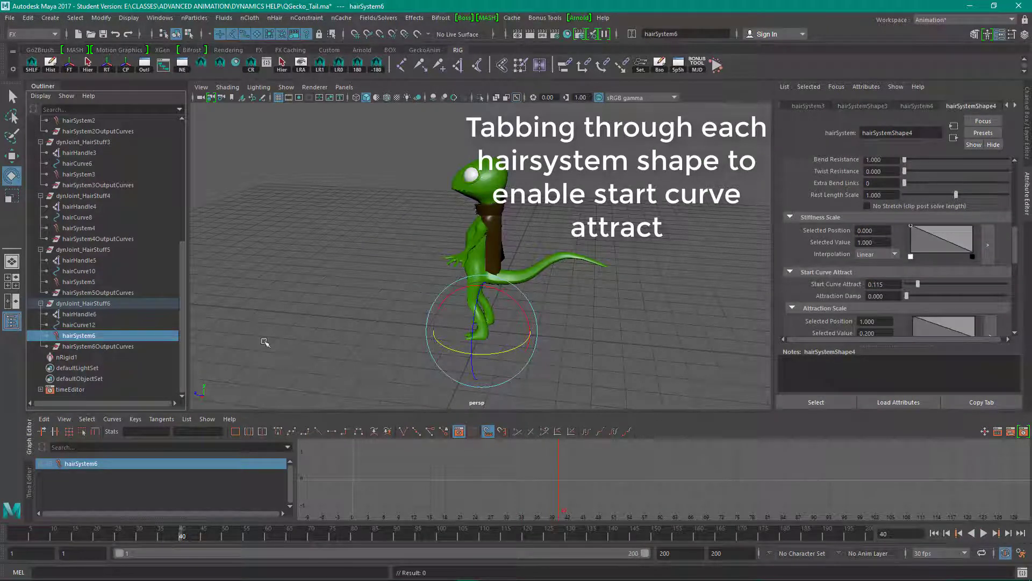
Step: Set hairSystemShape2's Start Curve Attract to 0.126
left_click(819, 107)
left_click(1007, 105)
left_click(823, 107)
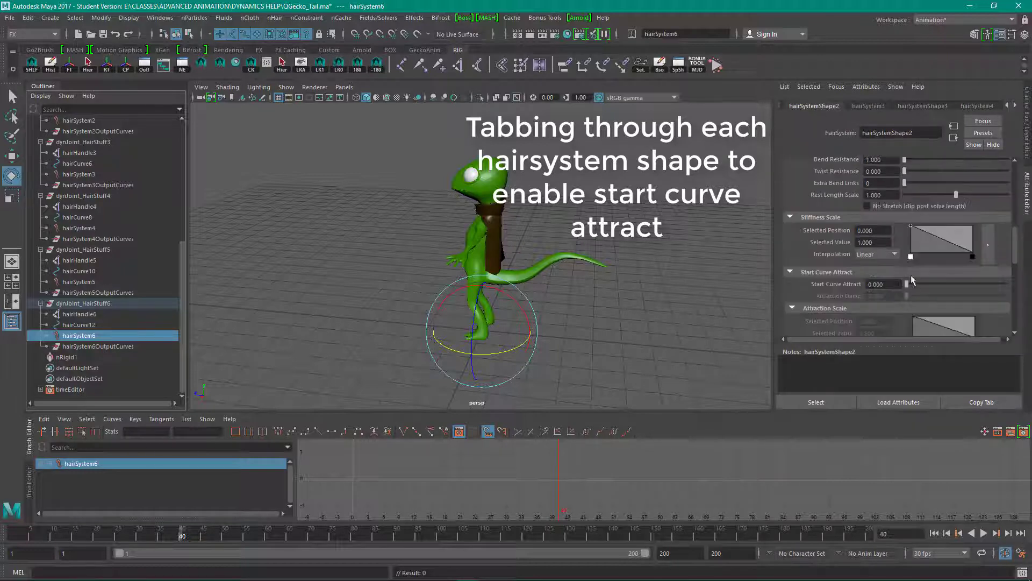
left_click_drag(913, 284, 919, 286)
Step: Return to hairSystemShape5 and set its Start Curve Attract to 0.264
left_click(1007, 105)
left_click(1007, 106)
left_click(1015, 105)
left_click(1015, 106)
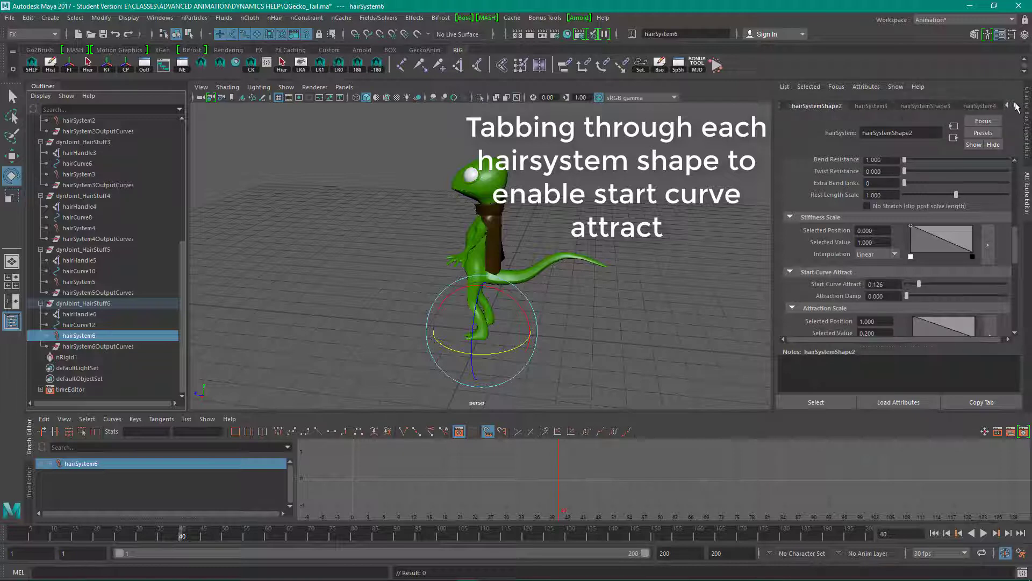
left_click(1015, 105)
left_click(1016, 106)
left_click(1015, 106)
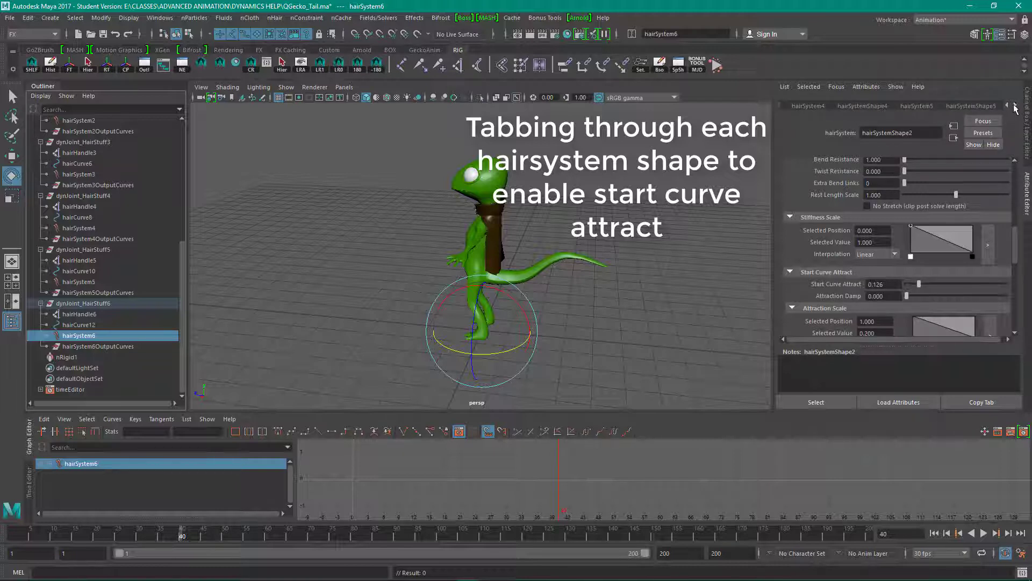
left_click(968, 105)
left_click_drag(938, 288, 932, 288)
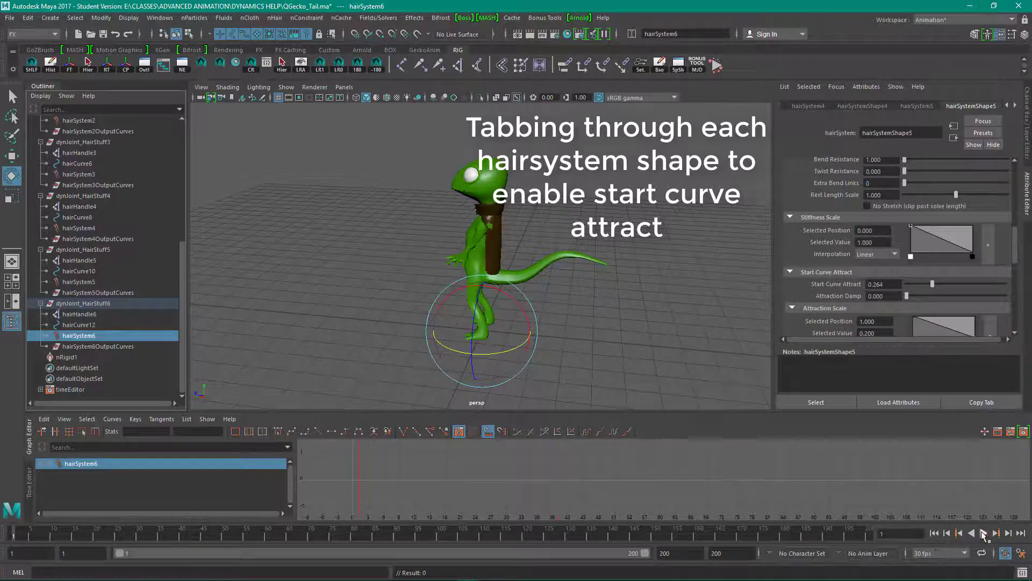
Step: Play the simulation and watch how the cape and tail move from the back and the side
left_click(984, 533)
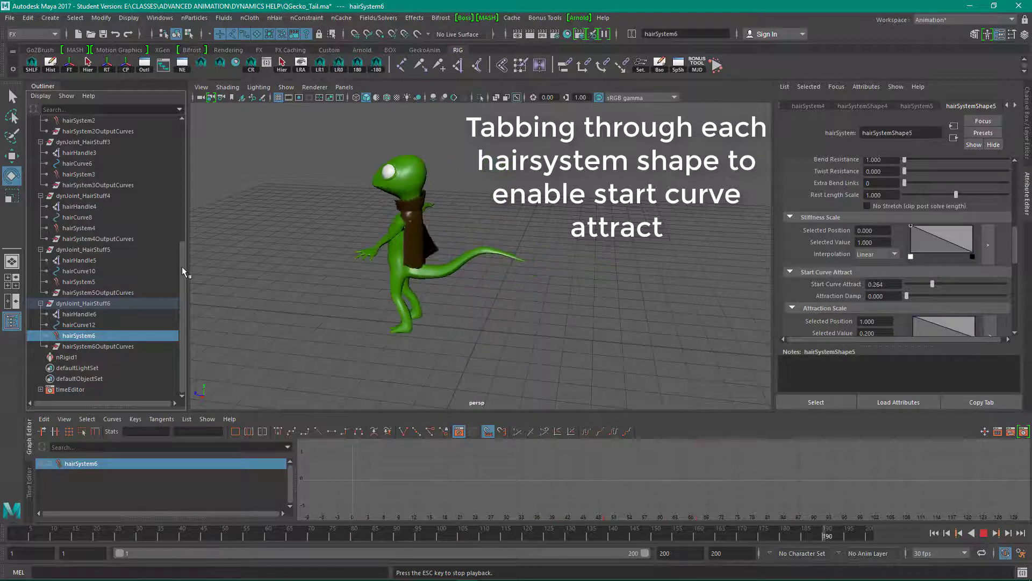
left_click_drag(181, 266, 174, 203)
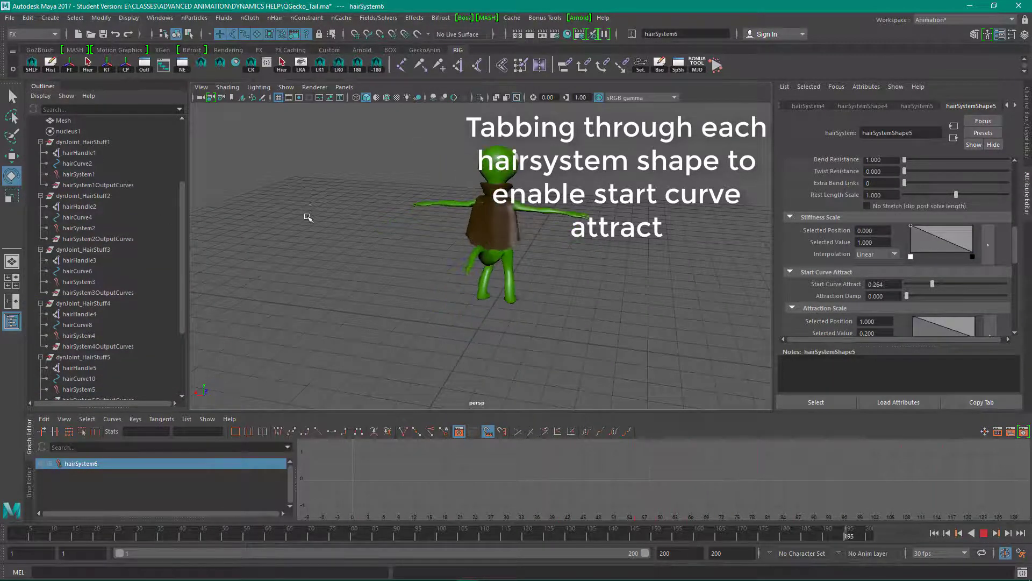
left_click_drag(306, 223, 537, 294, "alt")
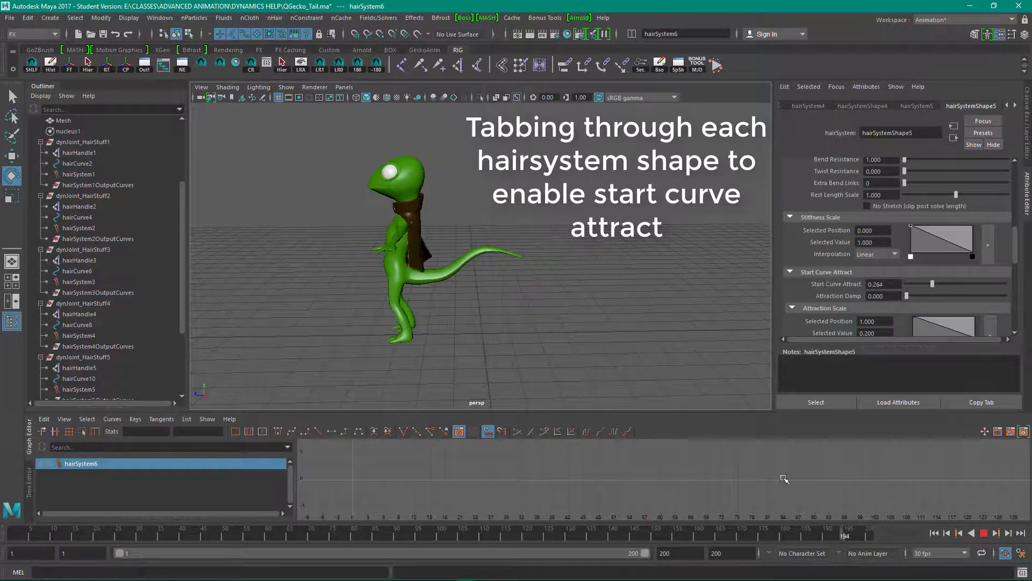
Step: Stop playback, inspect the cape and tail up close from the side, and return to frame 1
left_click(984, 533)
left_click_drag(503, 237, 519, 215, "alt")
right_click_drag(519, 215, 588, 238, "alt")
left_click_drag(588, 237, 585, 231, "alt")
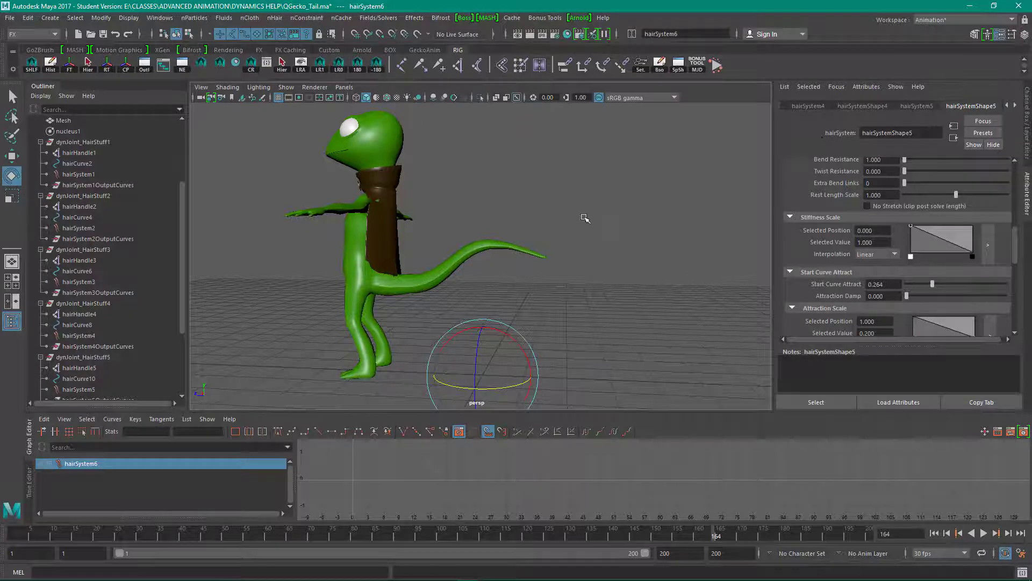
key("bracketright")
key("bracketleft")
key("bracketleft")
key("bracketright")
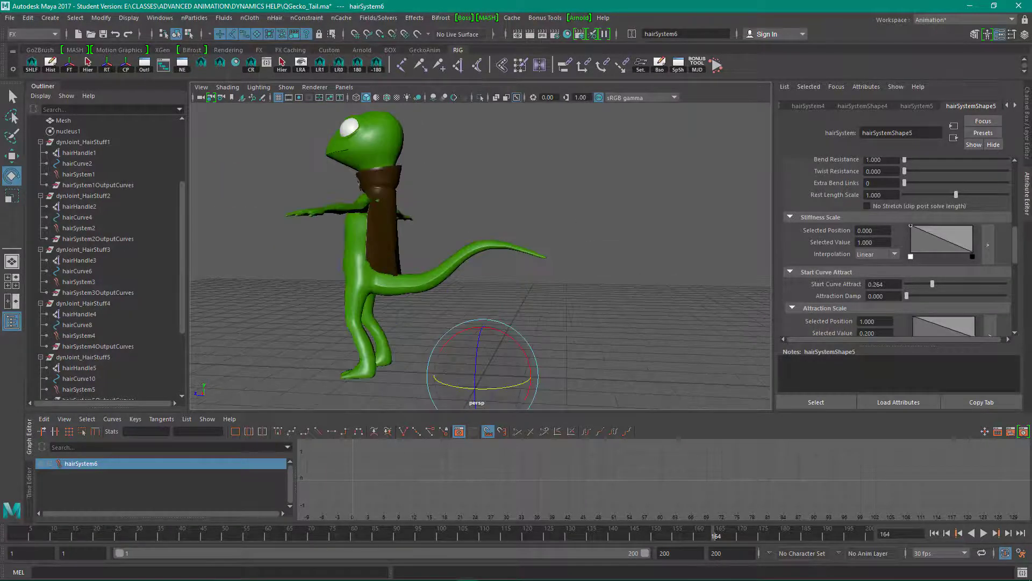
left_click(935, 533)
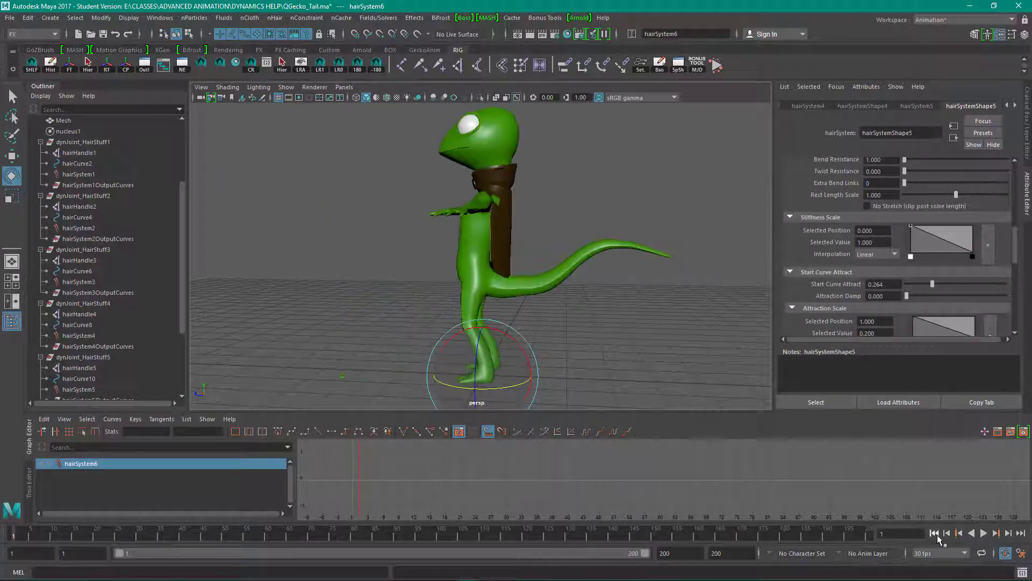
left_click_drag(689, 320, 530, 222, "alt")
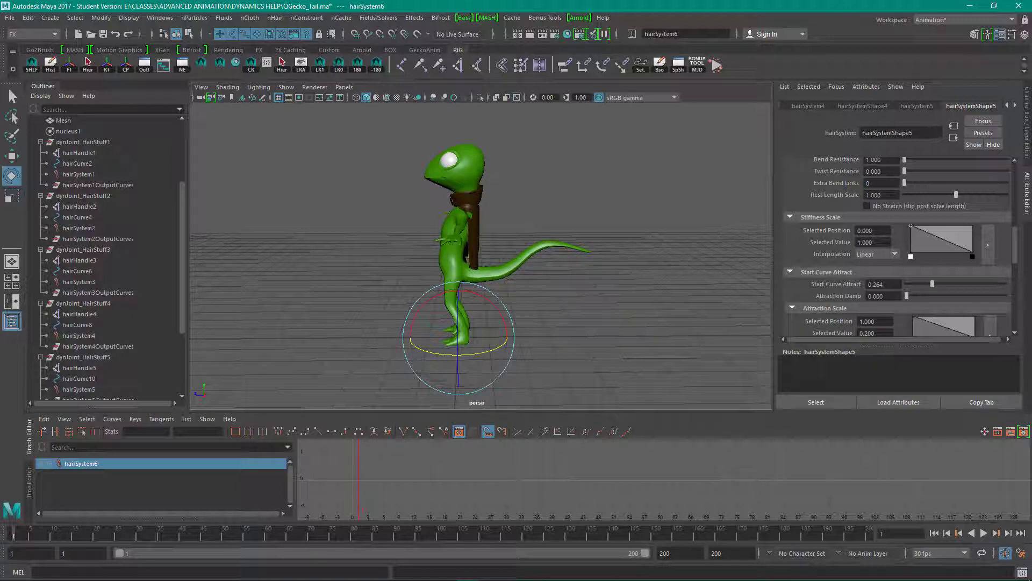
Step: Save the scene as QGecko_Tail_Cape.ma, replacing the existing file
left_click(10, 18)
left_click(56, 74)
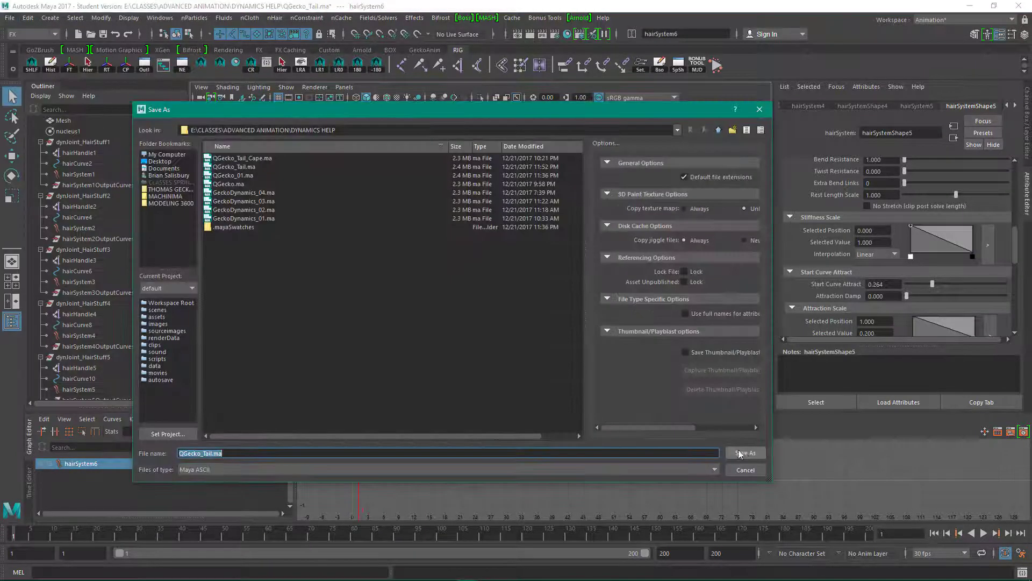
left_click(267, 158)
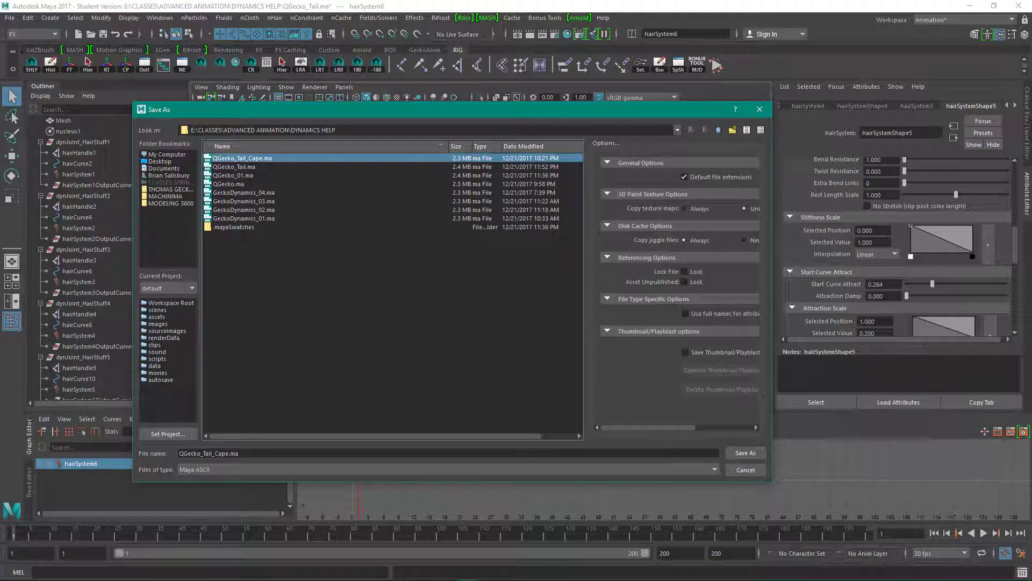
left_click(740, 453)
left_click(436, 311)
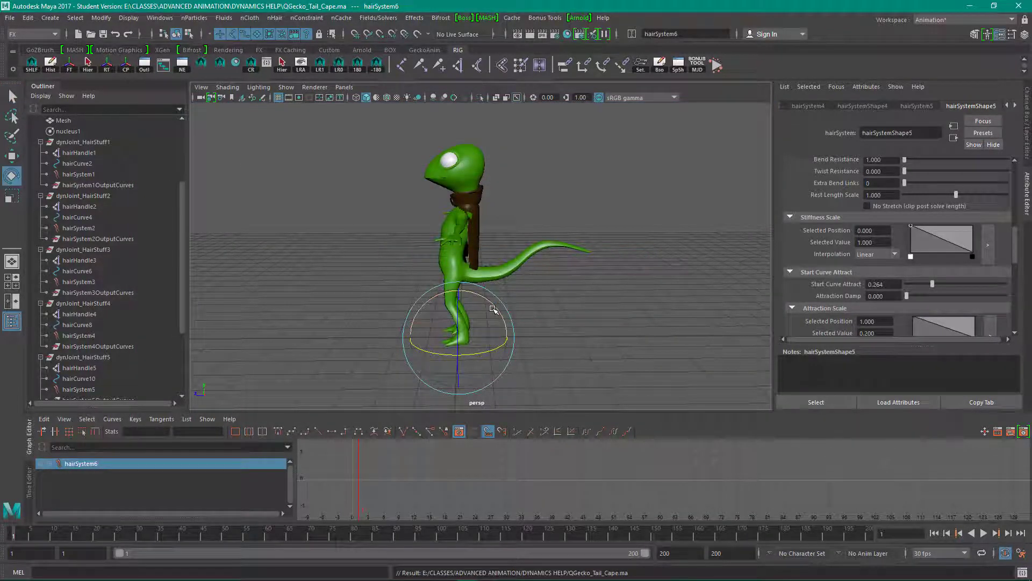
Step: Set the time slider's playback speed to 30 fps x 1 and save the preferences
left_click(1020, 553)
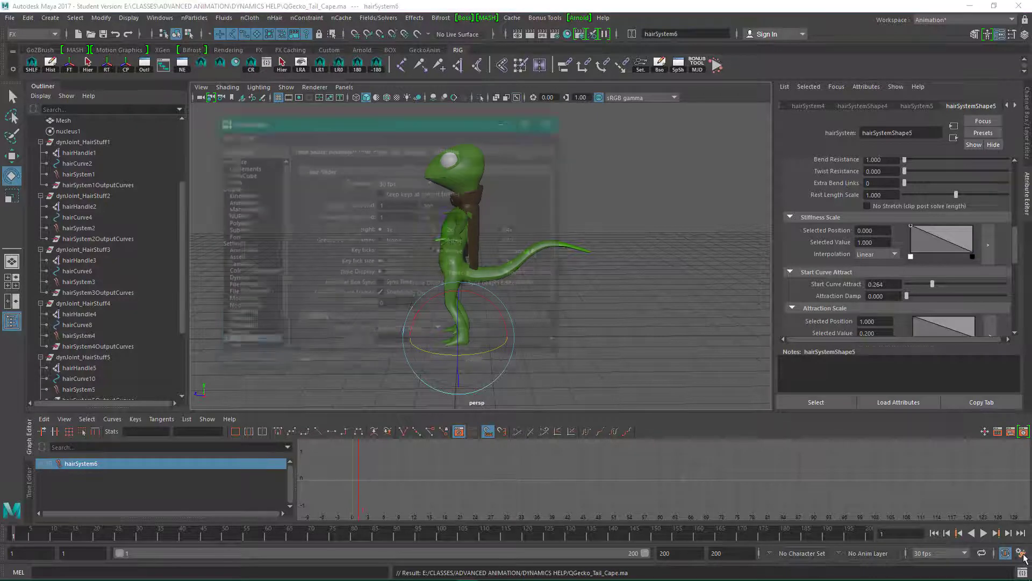
scroll(415, 283, "down", 2)
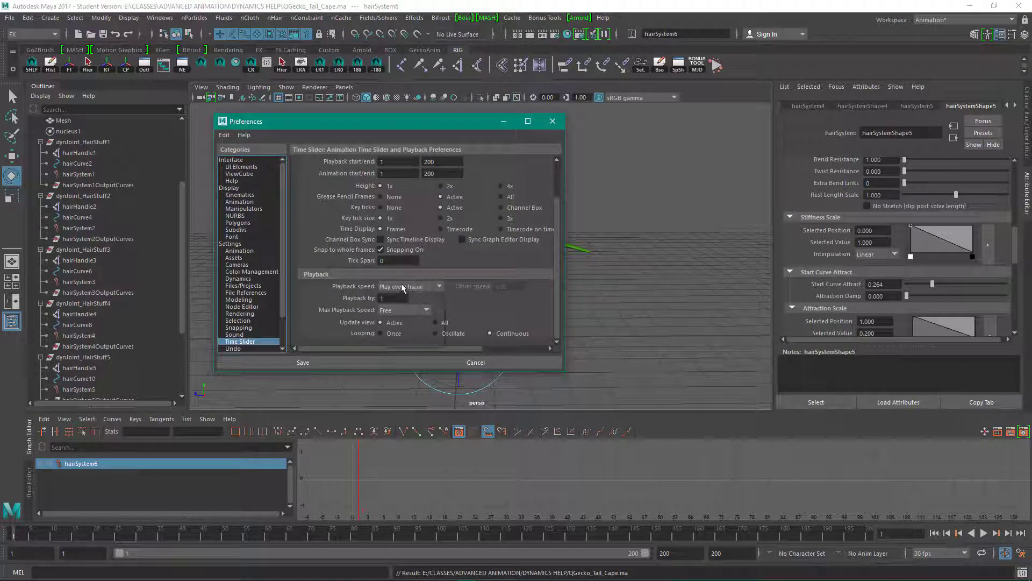
left_click(417, 287)
left_click(411, 310)
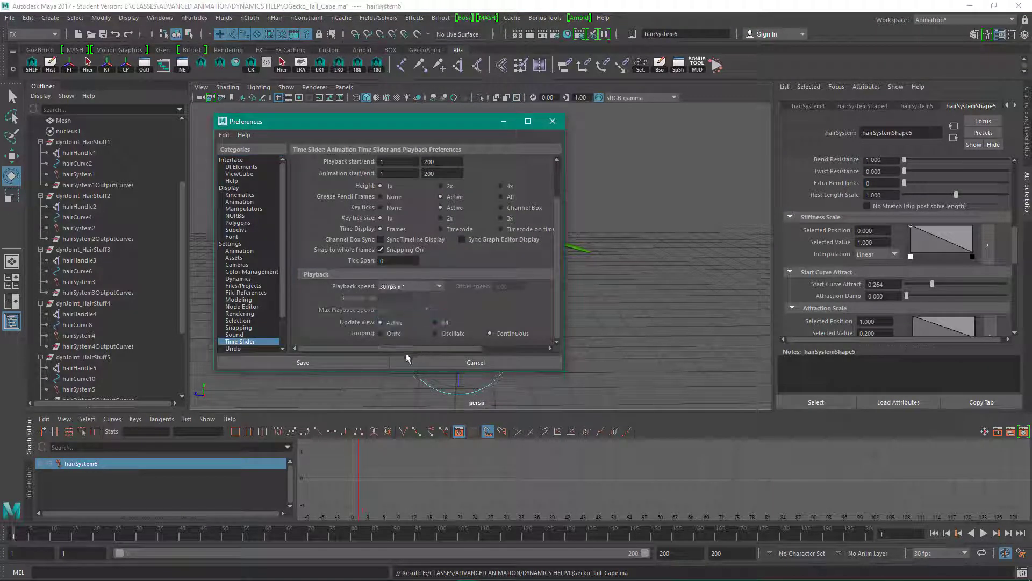
left_click(303, 363)
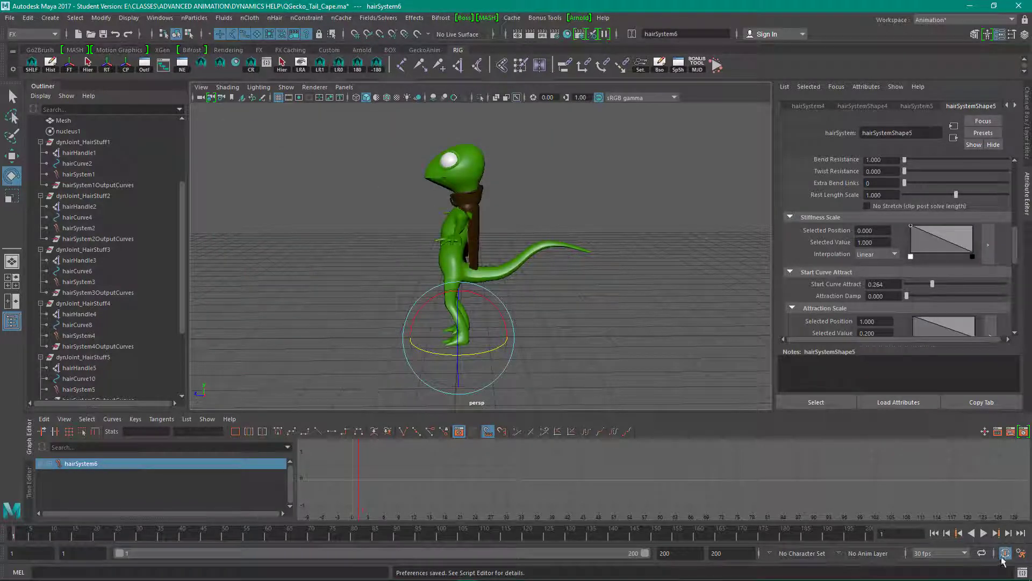
Step: Play the simulation to check the cape and tail motion, then stop and scrub back to frame 1
left_click(981, 534)
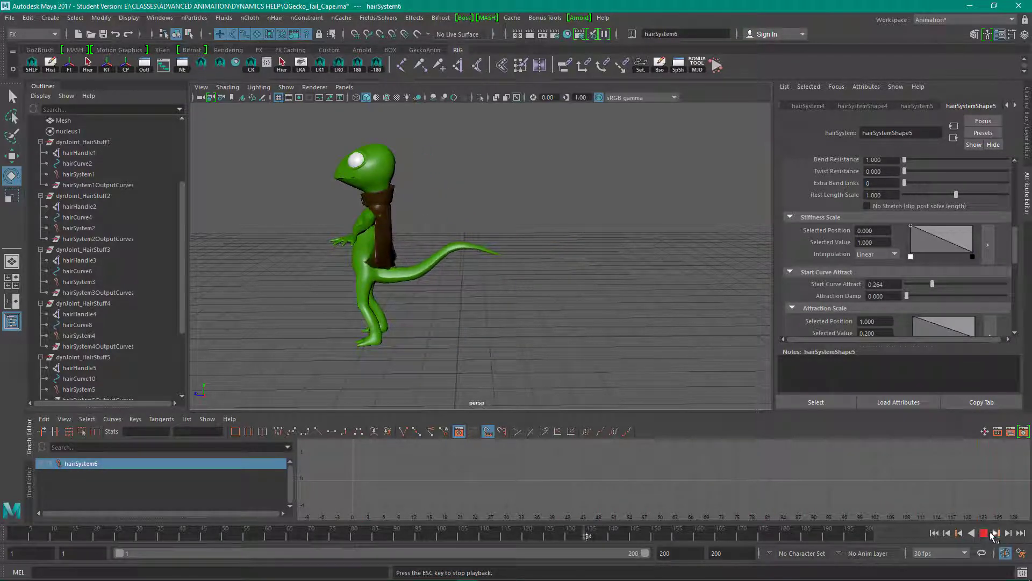
left_click(984, 533)
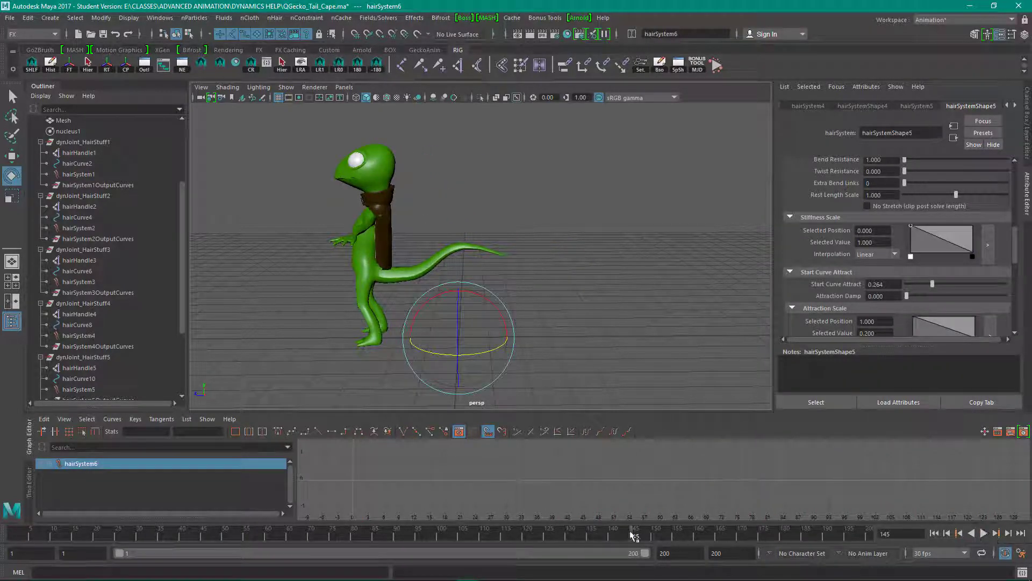
left_click_drag(634, 532, 12, 496)
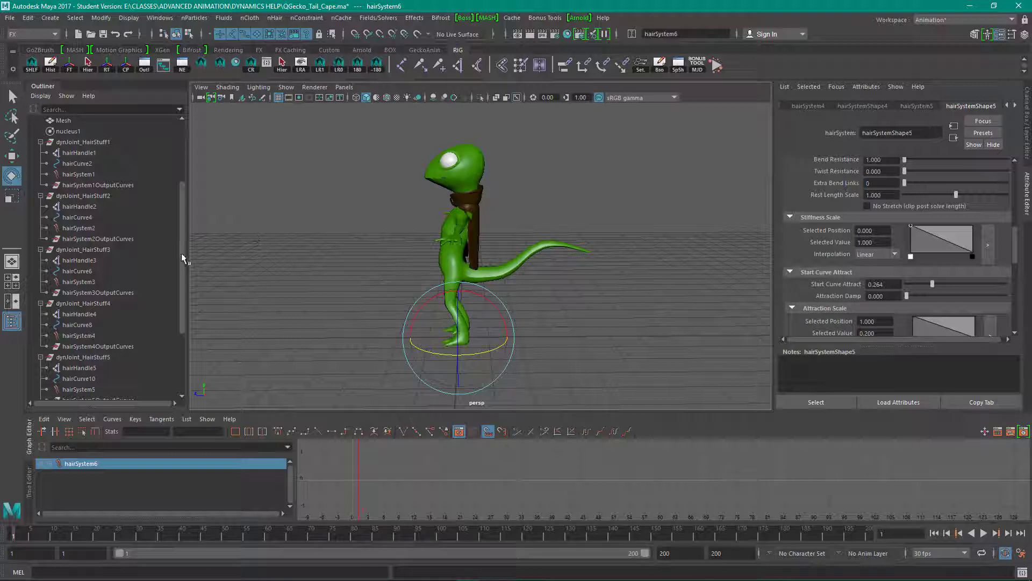
Step: Select the whole Hips_Spine1 hierarchy and bake its Rotate X, Y and Z channels over the time slider range, sampling by 1
left_click_drag(181, 253, 170, 157)
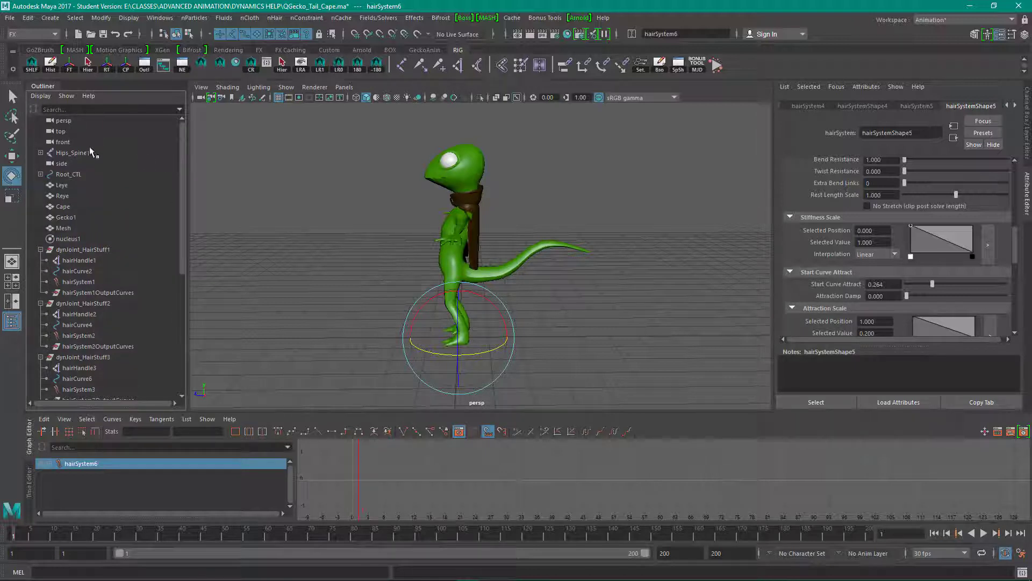
left_click(75, 153)
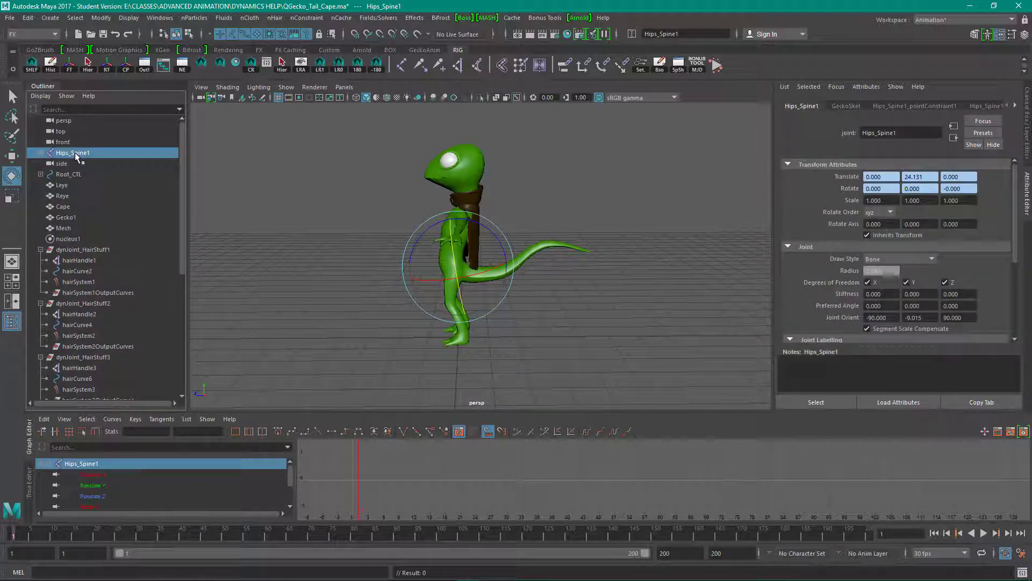
left_click(88, 65)
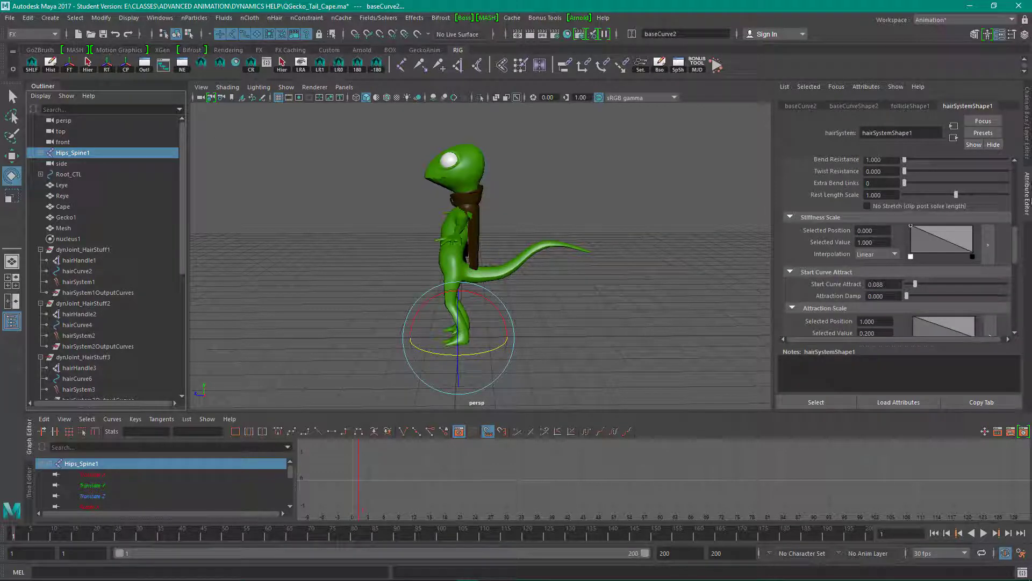
left_click(1028, 148)
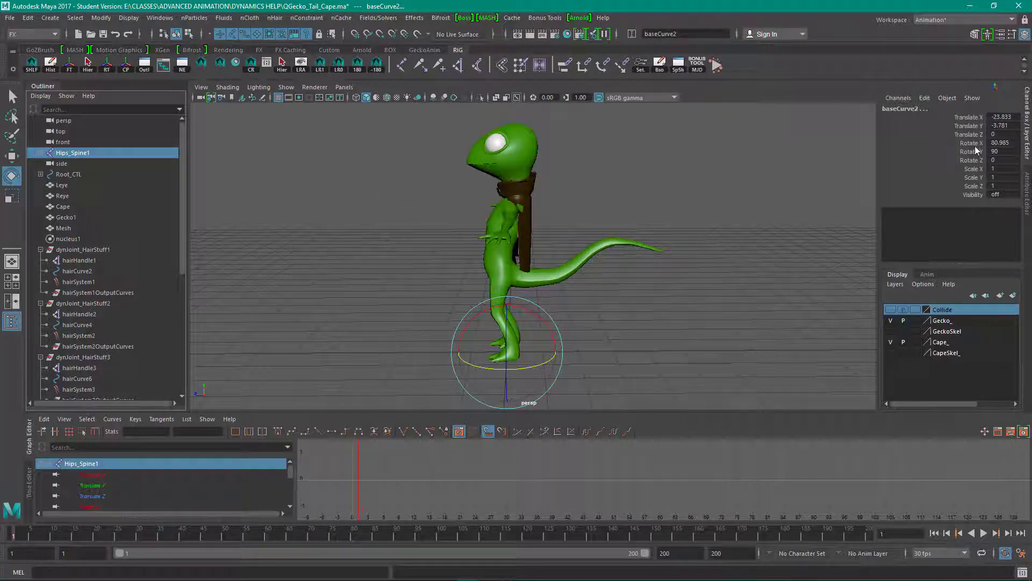
left_click_drag(972, 143, 972, 160)
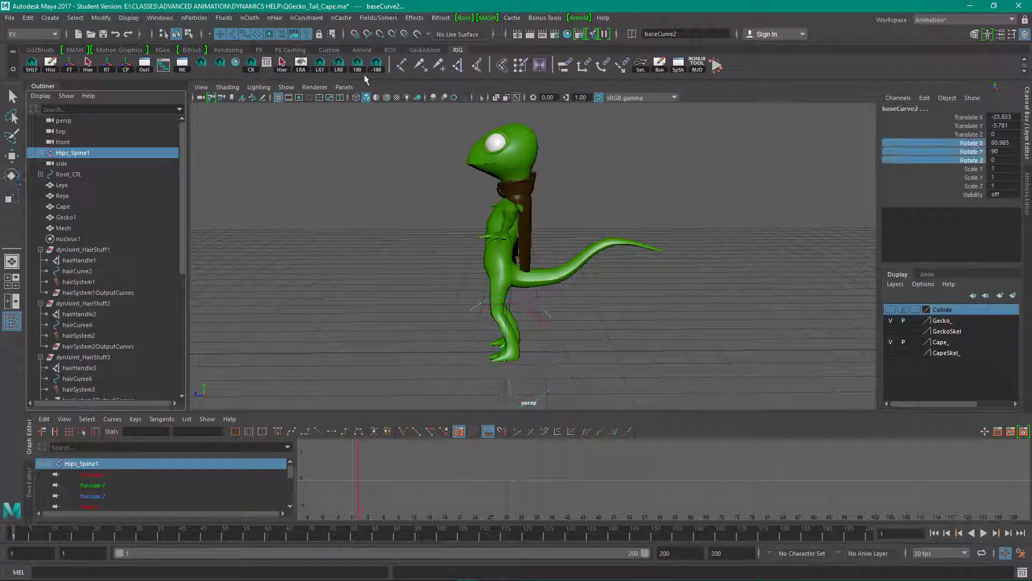
left_click(660, 64)
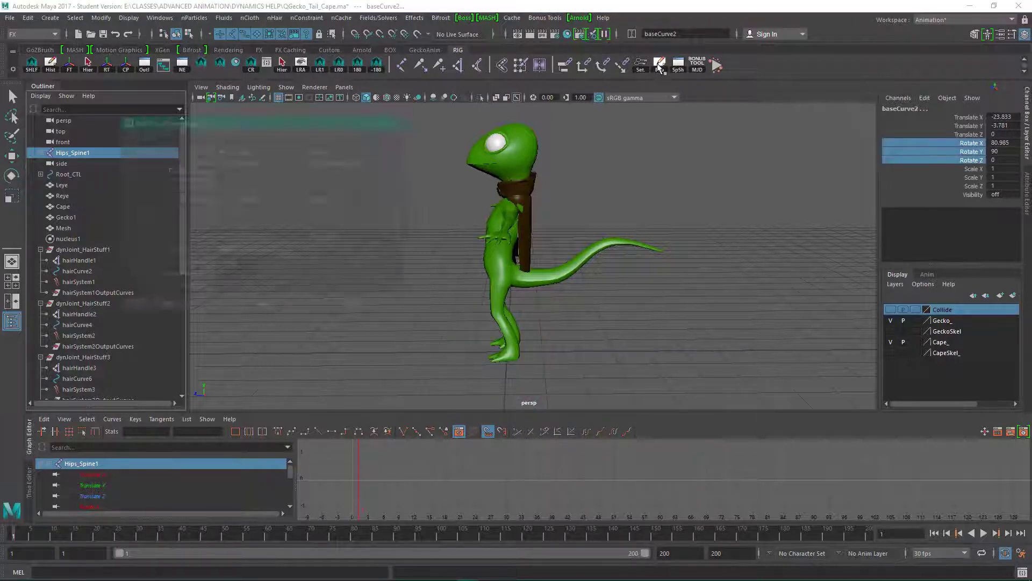
left_click(328, 162)
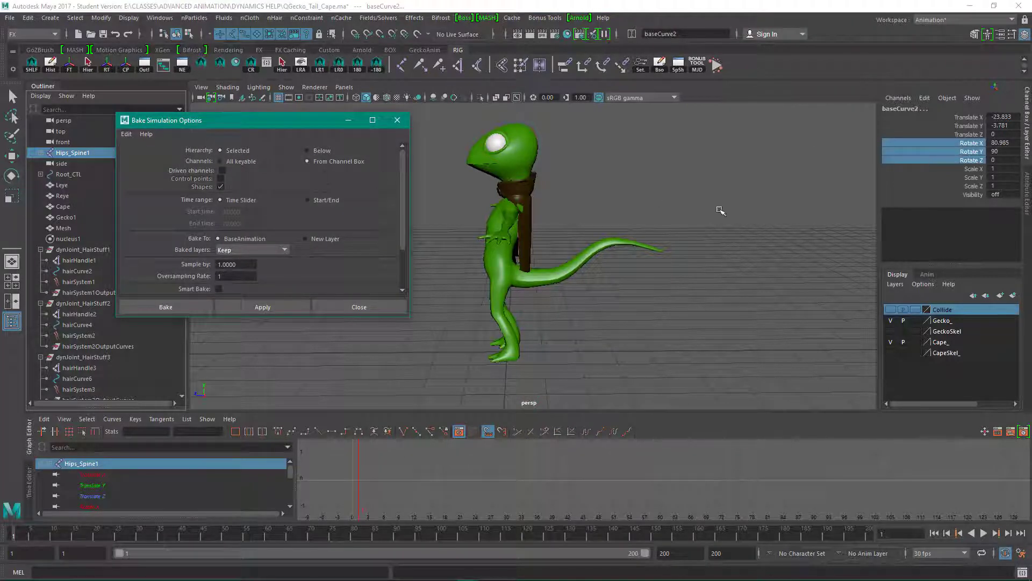
left_click(168, 308)
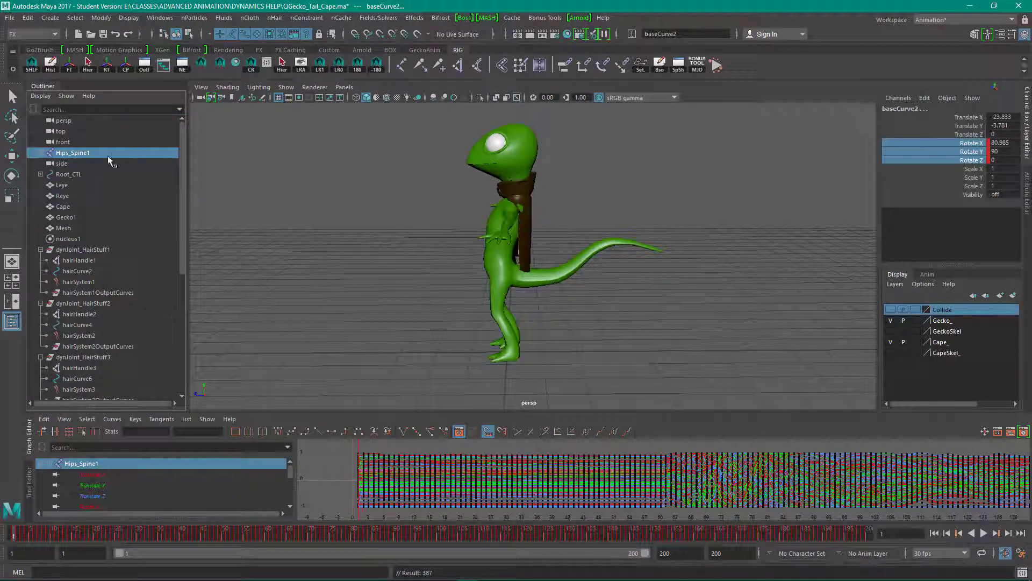
Step: Bake the Translate X, Y and Z channels of the Hips_Spine1 joint alone over the time slider range
left_click(90, 152)
left_click(41, 152)
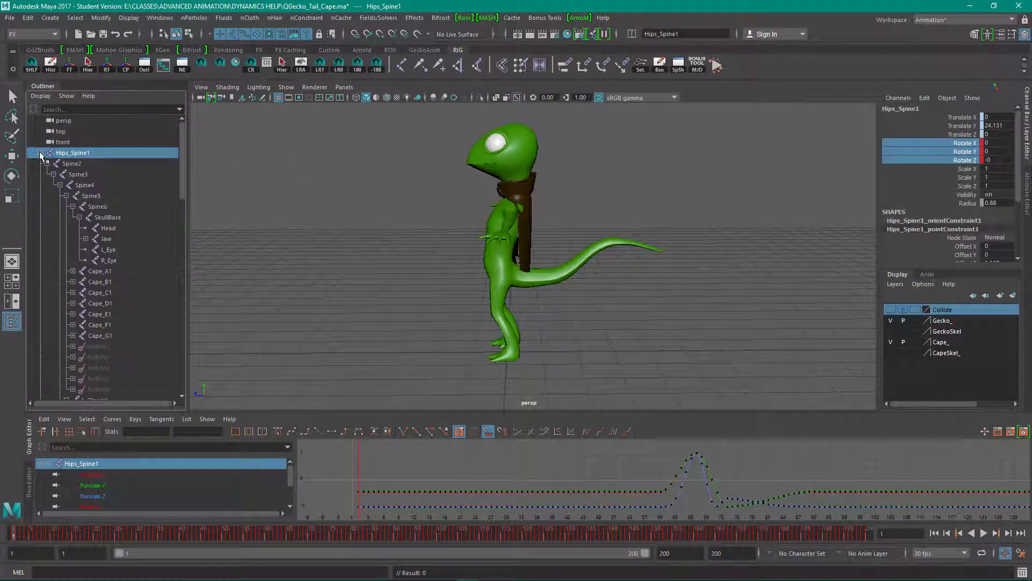
right_click(978, 232)
left_click(909, 281)
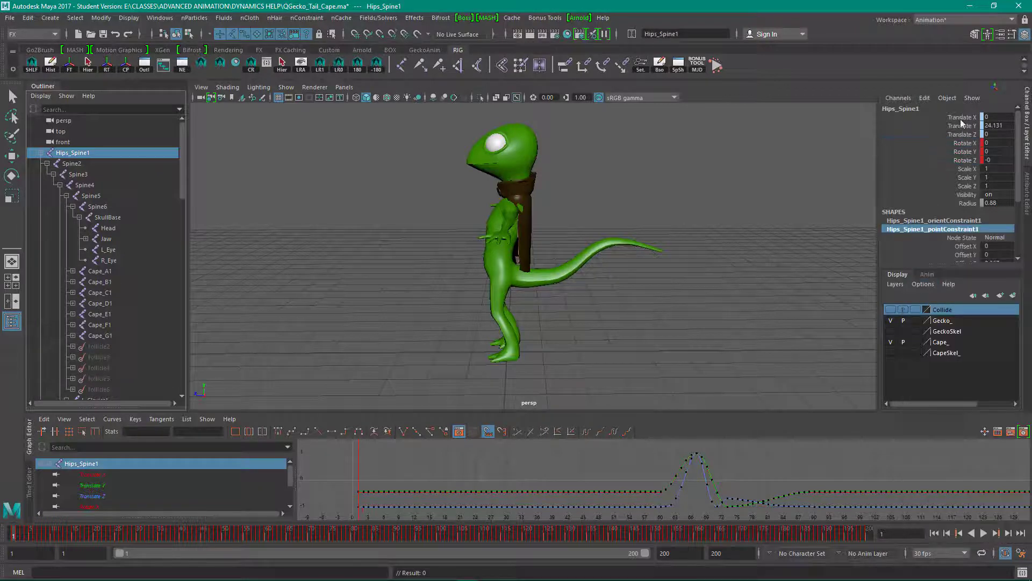
left_click_drag(963, 117, 962, 135)
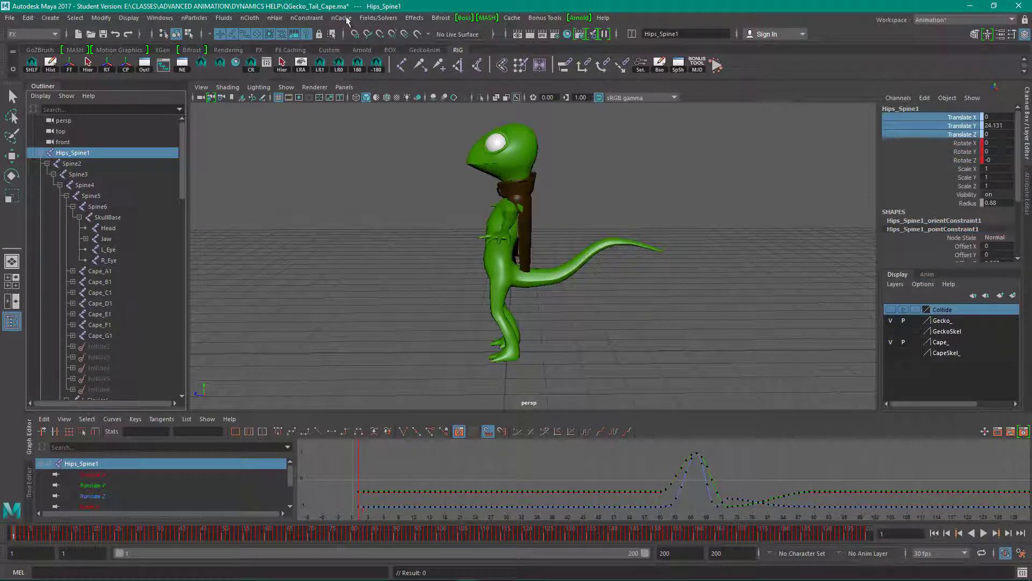
left_click(673, 68)
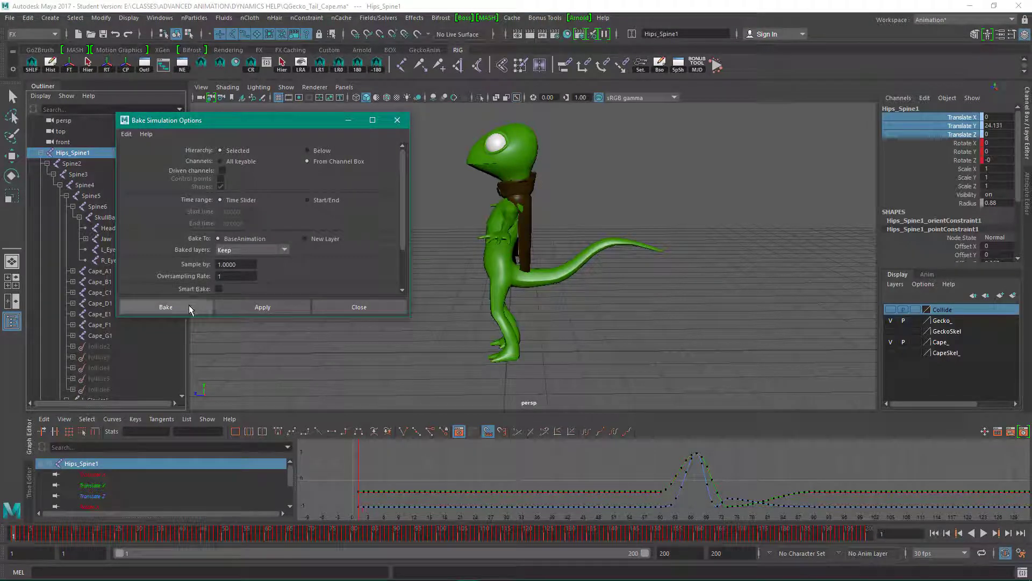
left_click(183, 307)
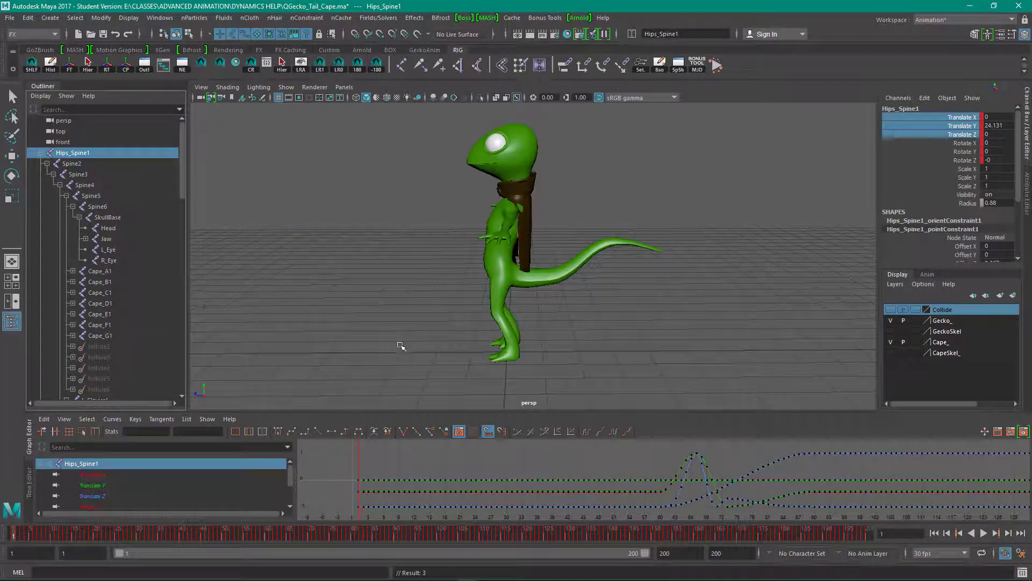
Step: Delete the Root_CTL control together with its child Hips control
left_click(42, 153)
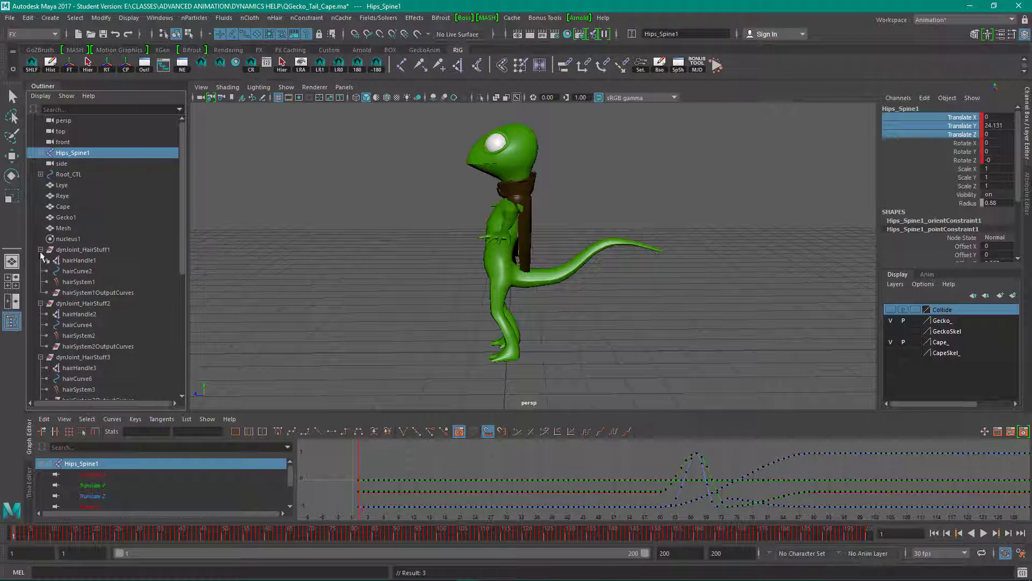
left_click(39, 177)
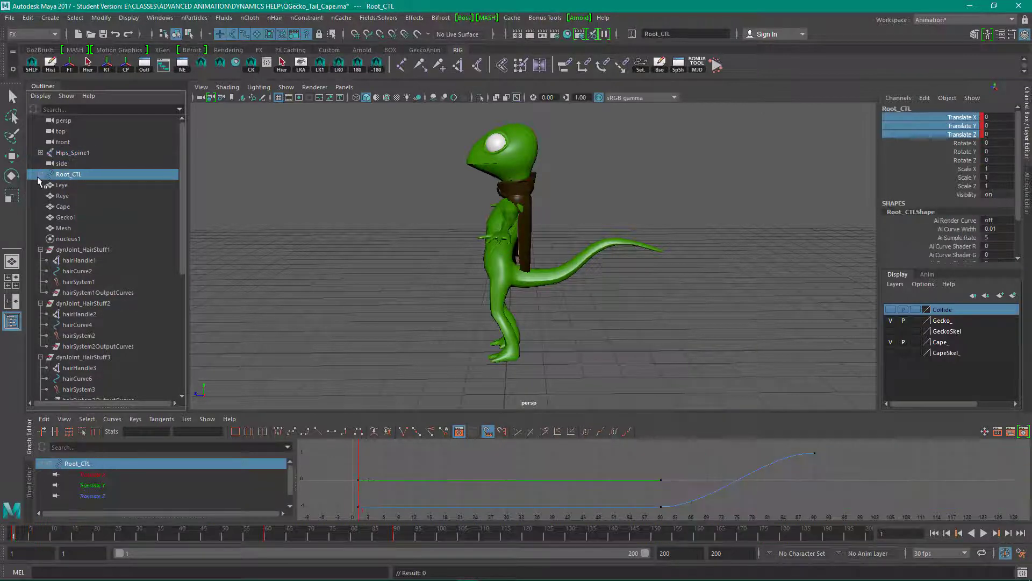
left_click(41, 175)
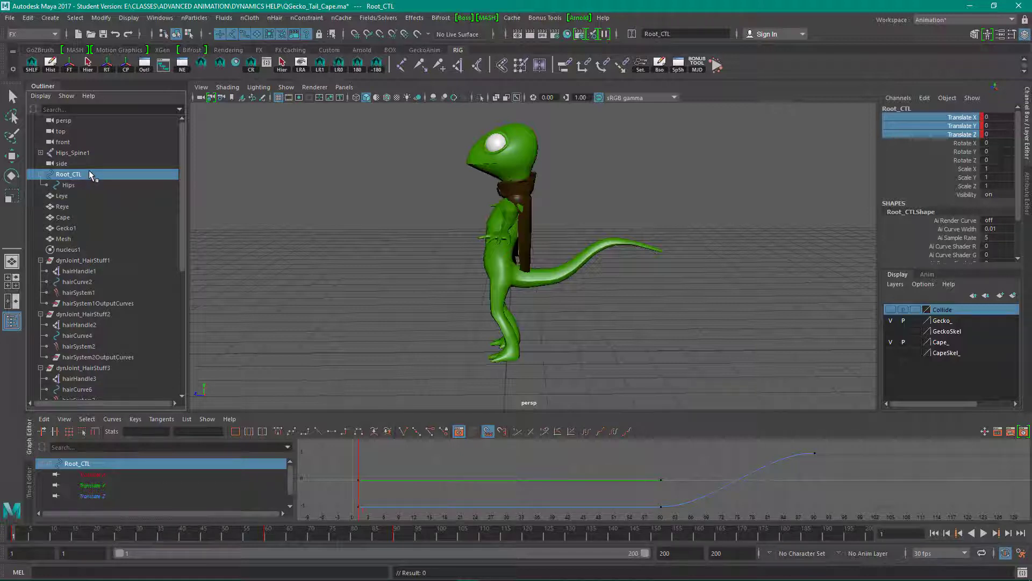
left_click(73, 166)
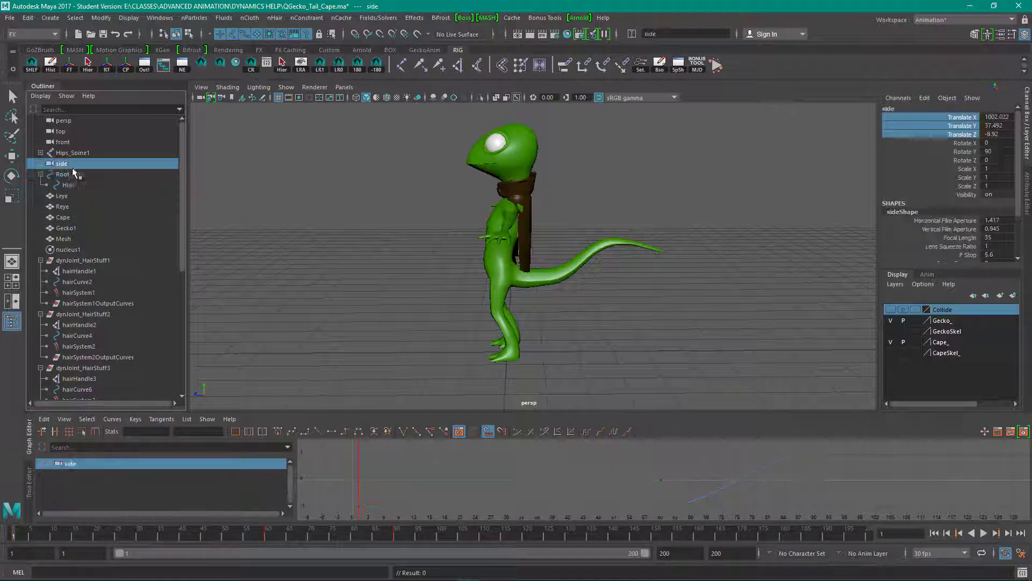
left_click(76, 174)
key("Delete")
key("e")
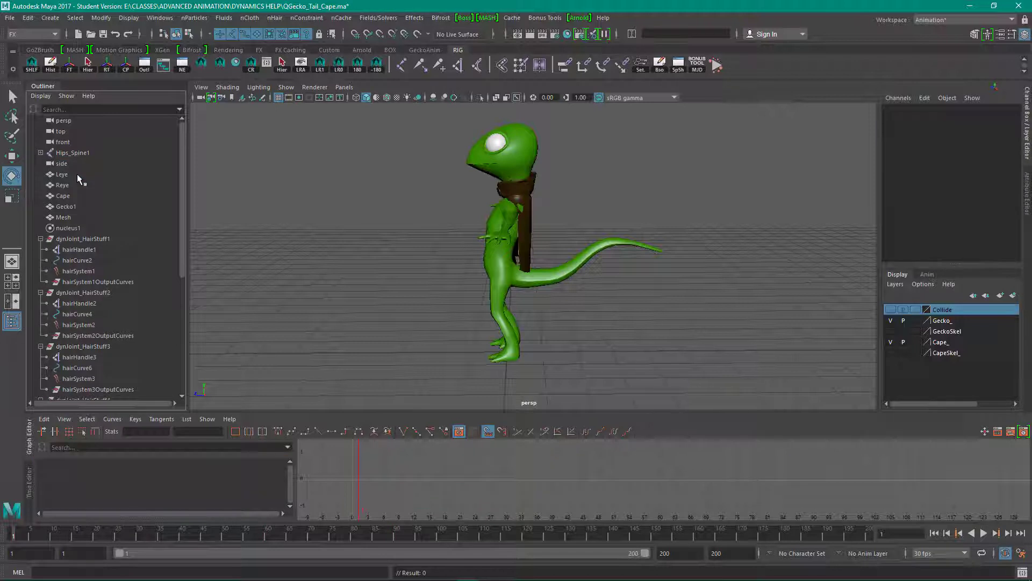
Step: Delete all six dynJoint_HairStuff groups, 1 through 6, from the scene
left_click(93, 240)
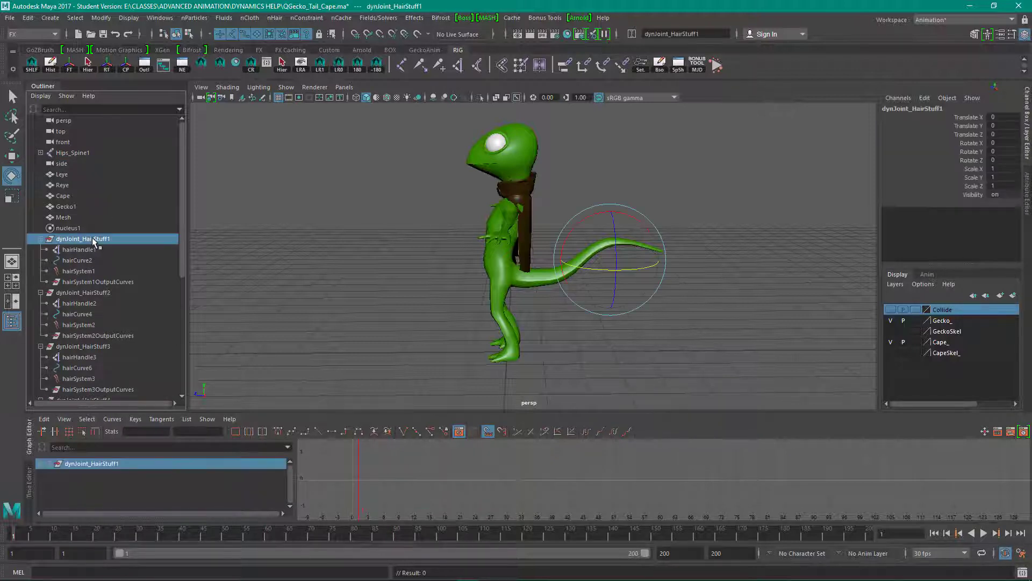
key("Delete")
left_click(86, 239)
key("Delete")
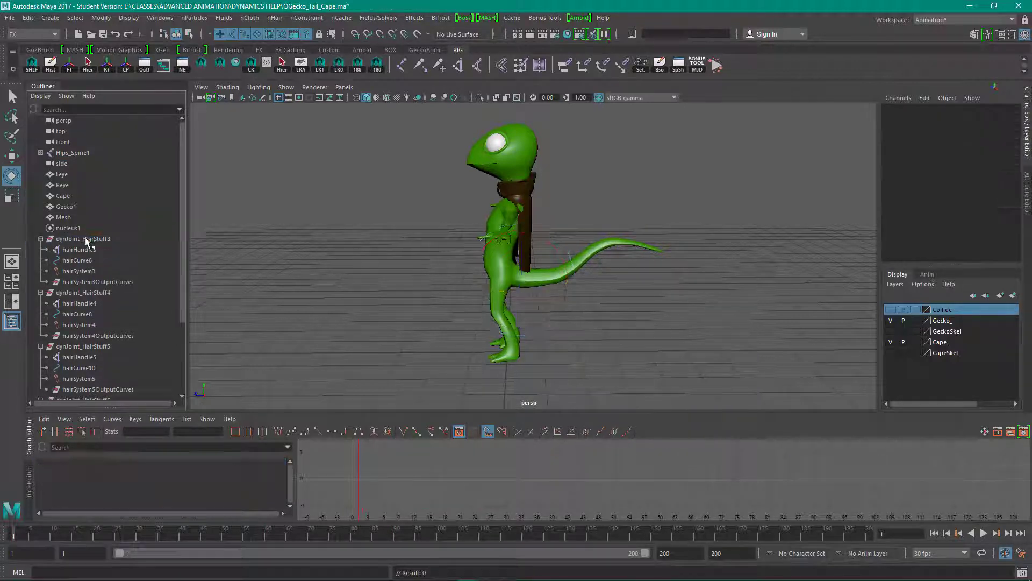
left_click(85, 238)
key("Delete")
left_click(85, 237)
key("Delete")
double_click(85, 237)
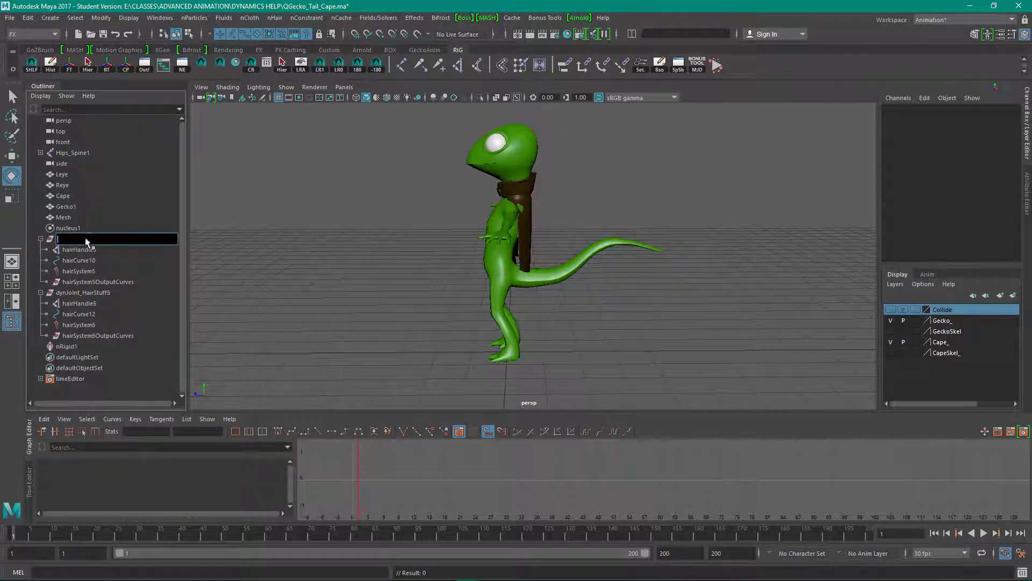
key("Escape")
left_click(95, 237)
key("Delete")
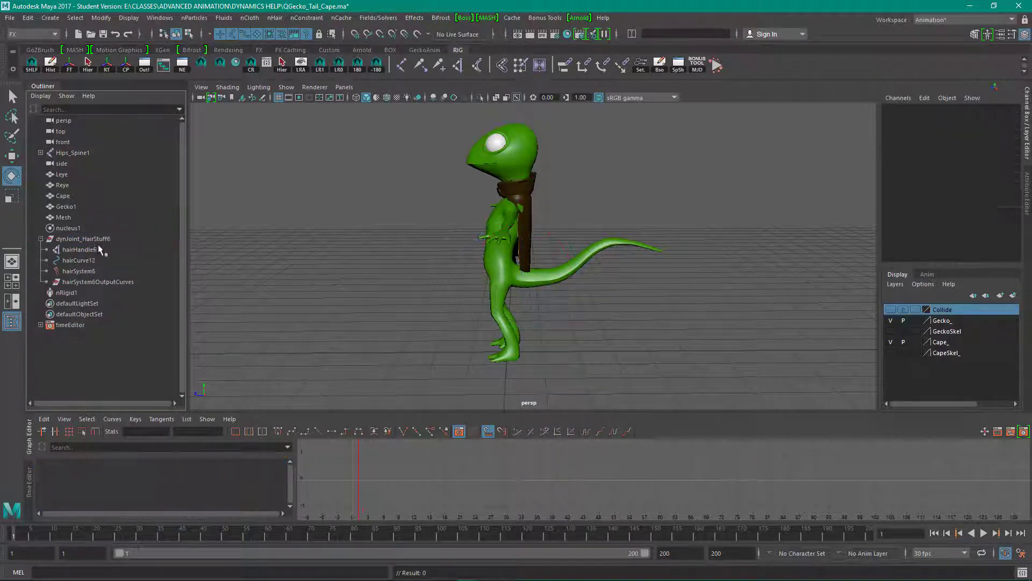
left_click(98, 240)
key("Delete")
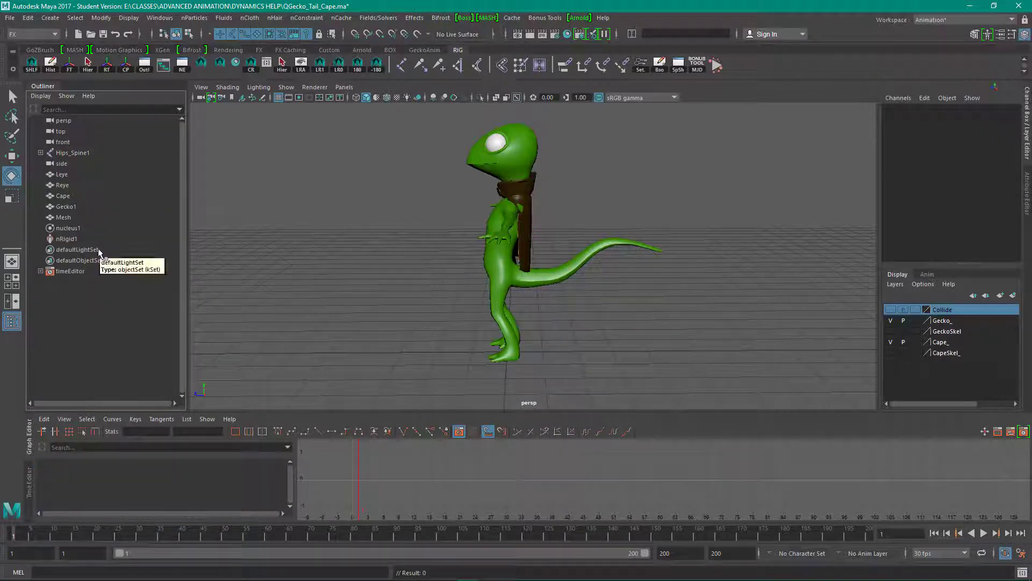
Step: Delete the nRigid1 node, the nucleus1 solver and the Mesh collision object
left_click(71, 240)
key("Delete")
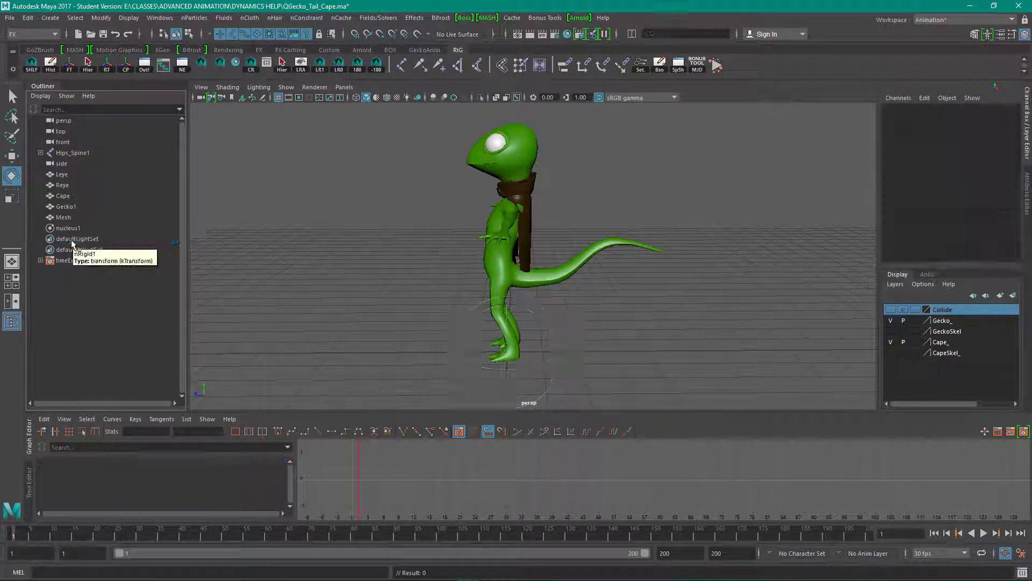
left_click(74, 231)
key("Delete")
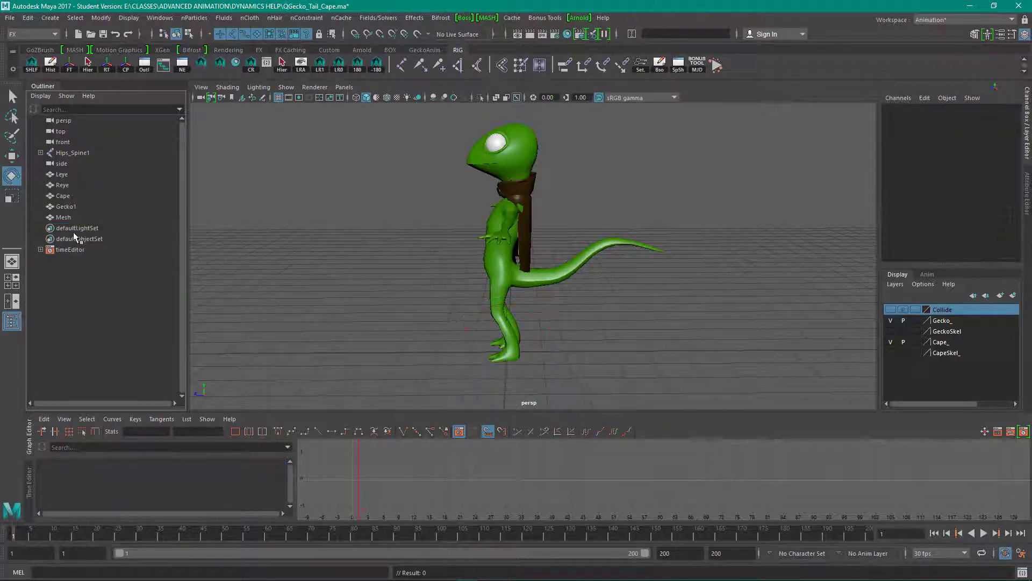
left_click(75, 216)
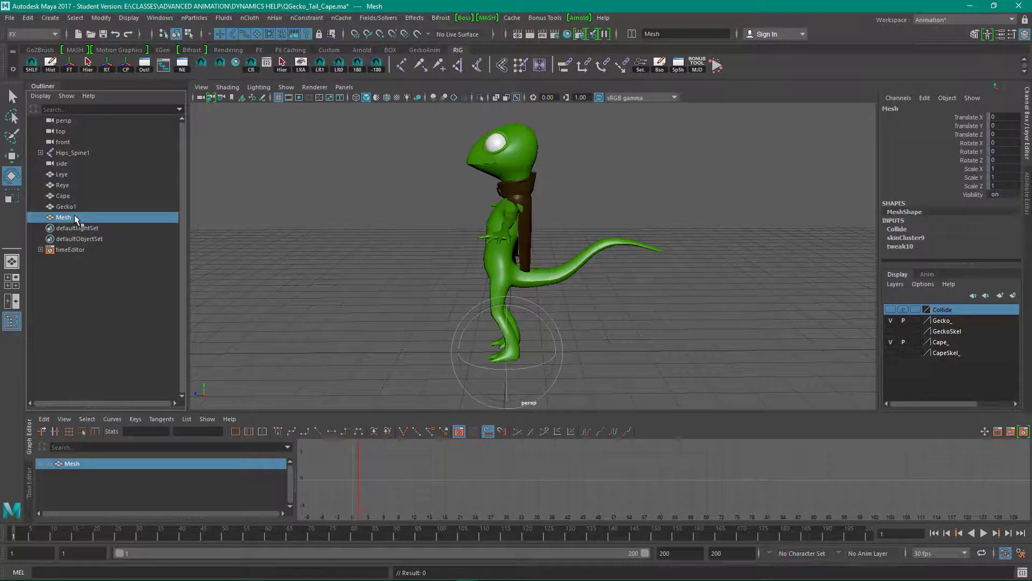
key("Delete")
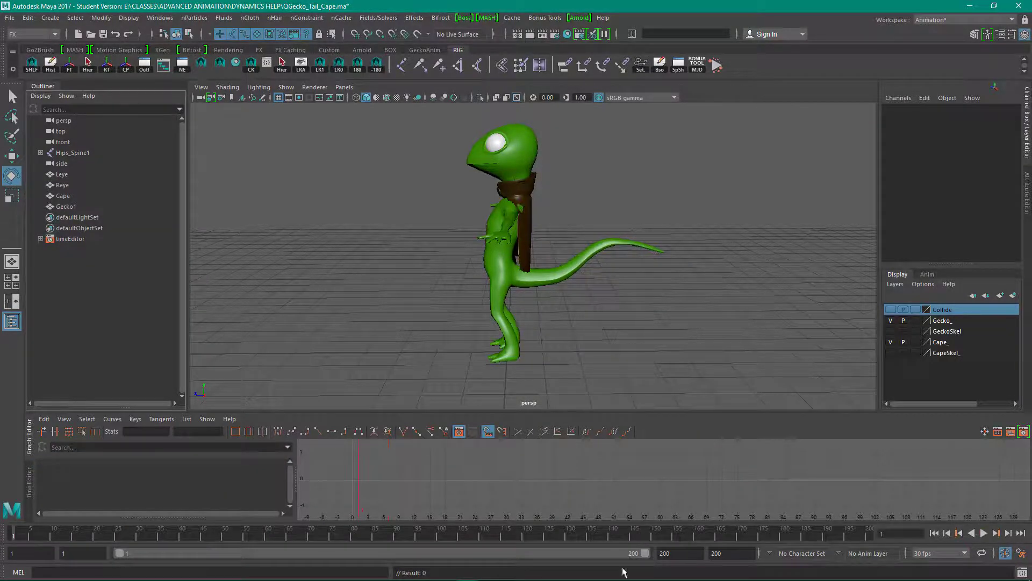
Step: Play the baked animation to check the cape and tail motion, and return to frame 1
left_click(985, 531)
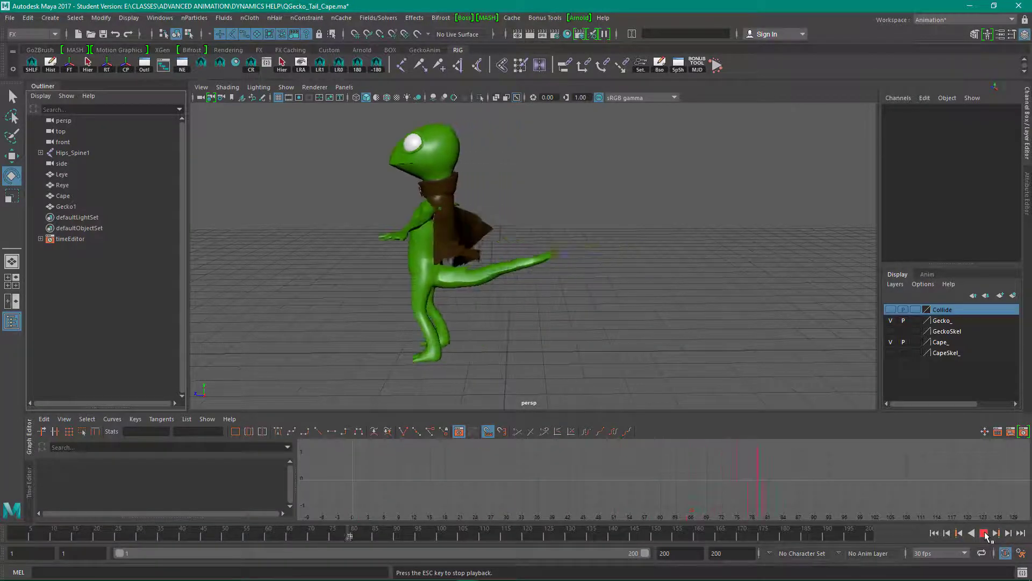
left_click(985, 532)
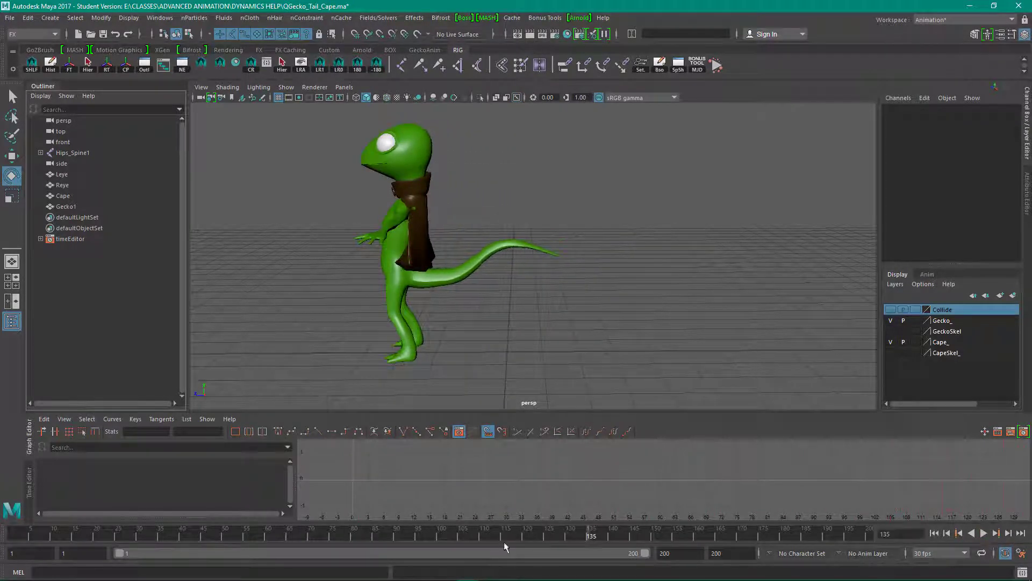
left_click_drag(548, 538, 13, 535)
key("alt+v")
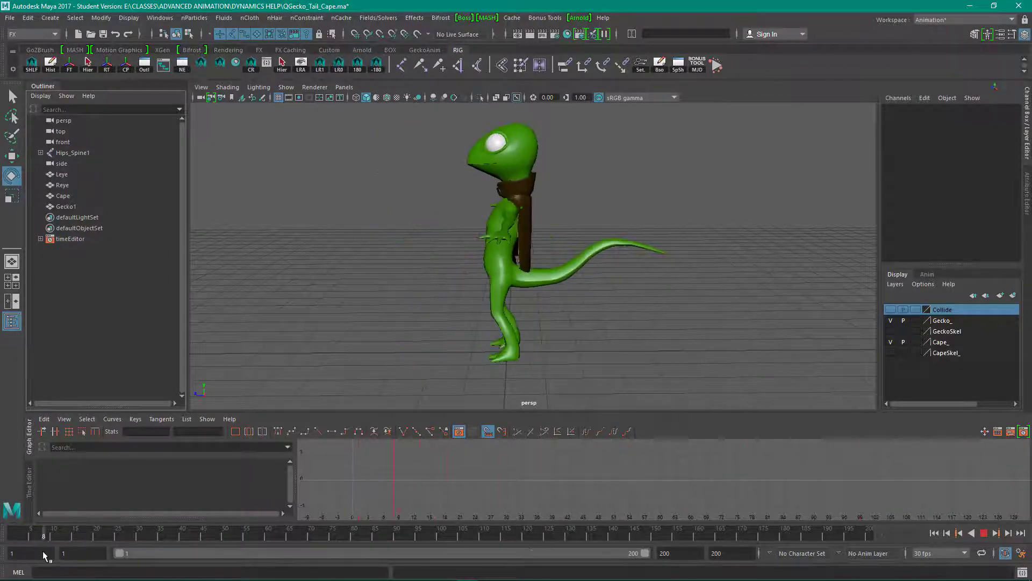
left_click_drag(236, 537, 13, 536)
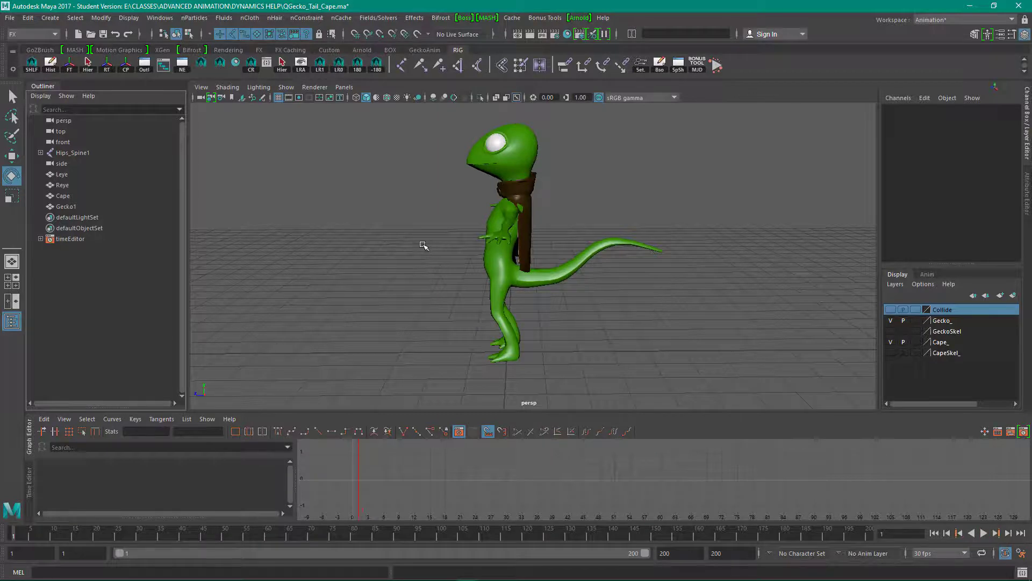
Step: Select the whole Hips_Spine1 joint hierarchy and play its baked animation from a closer three-quarter view
left_click_drag(422, 242, 403, 233, "alt")
scroll(396, 232, "up", 5)
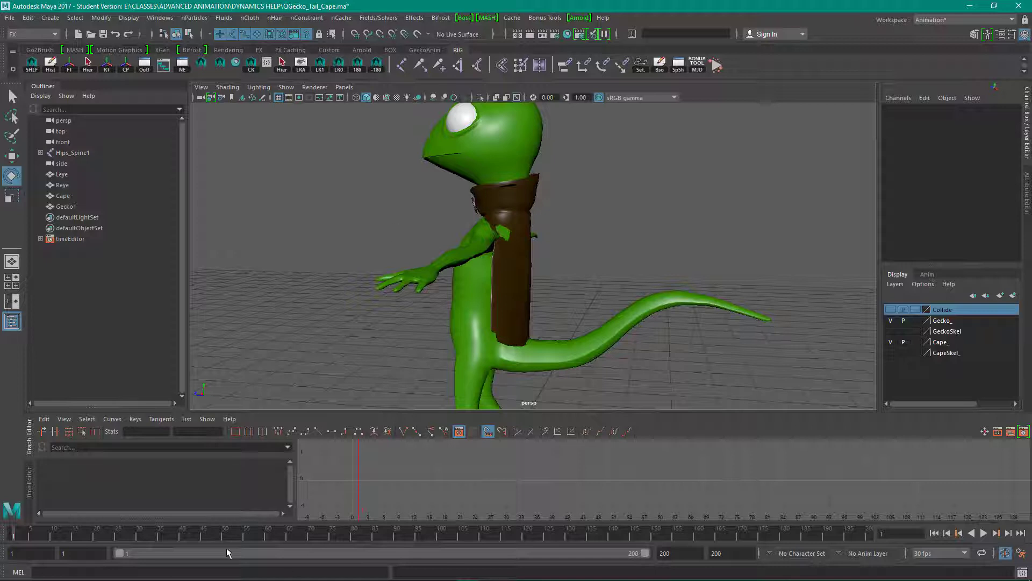
left_click(95, 153)
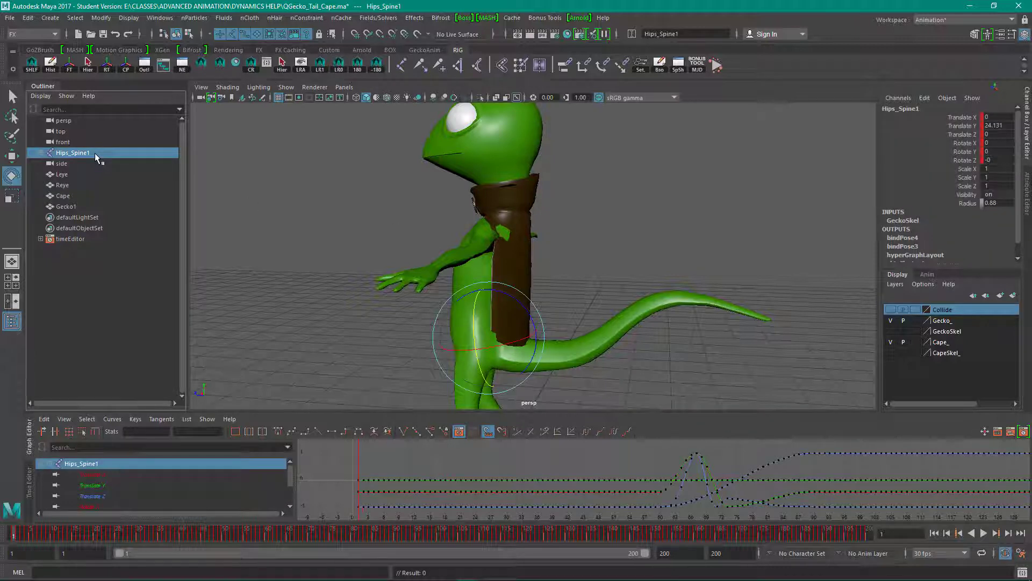
left_click(88, 65)
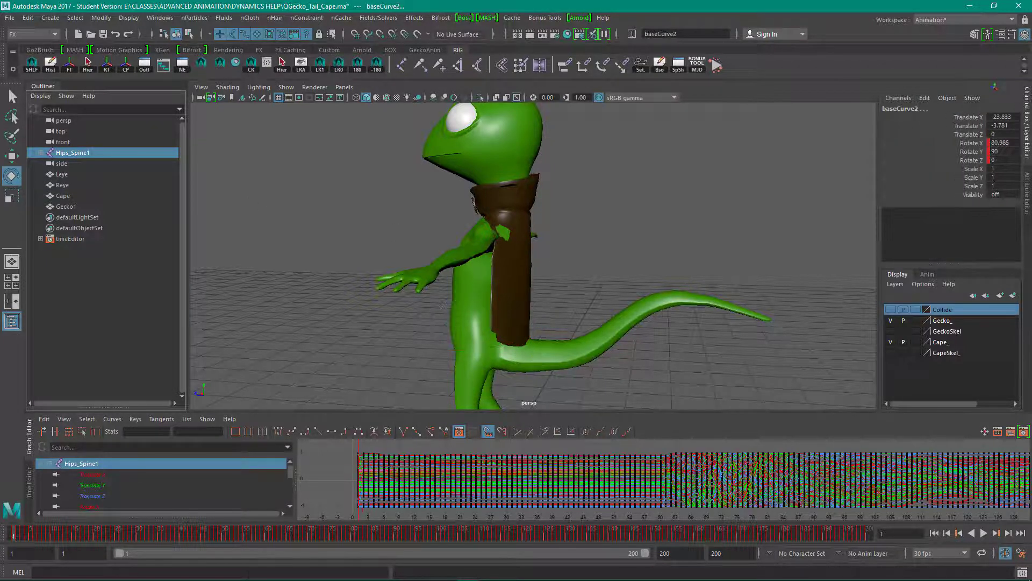
key("alt+v")
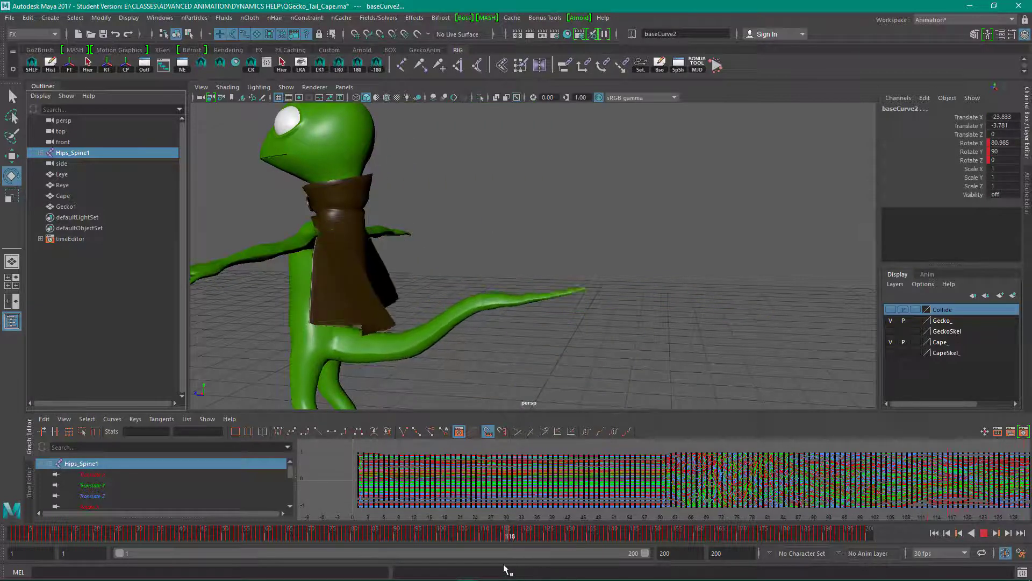
Step: Go to frame 60 and delete all the hierarchy's baked keys before that frame
left_click(267, 543)
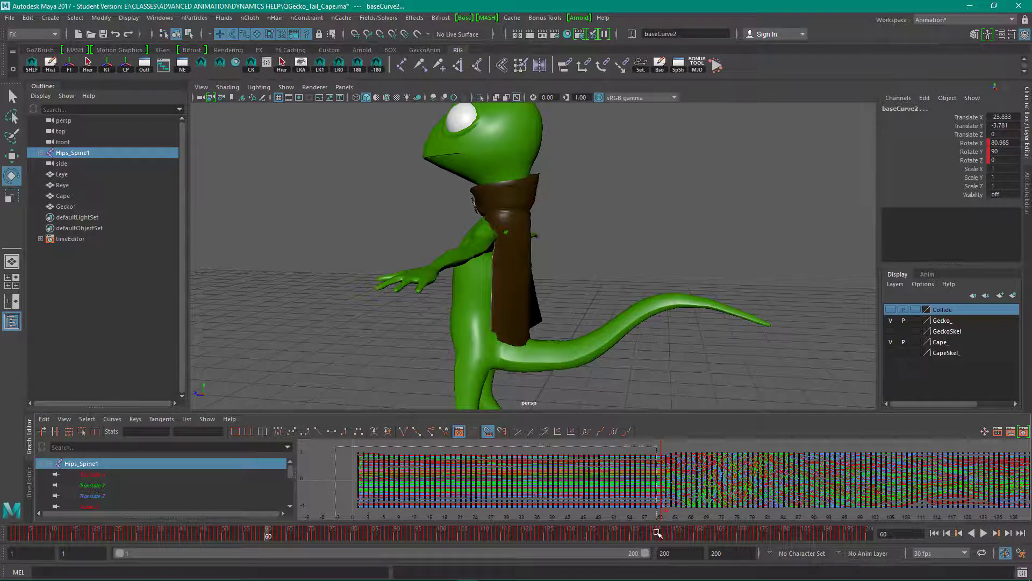
key("Delete")
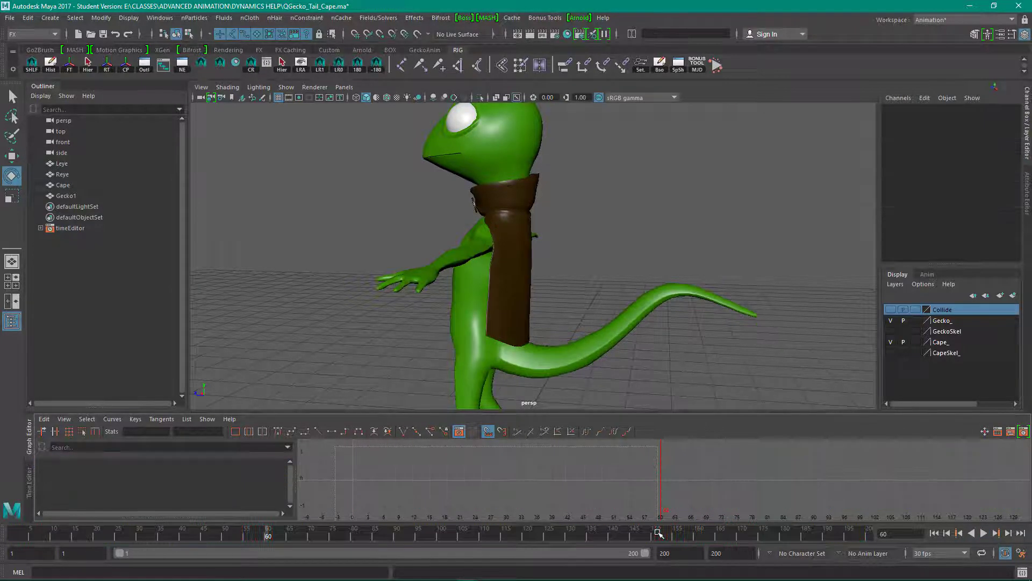
key("ctrl+z")
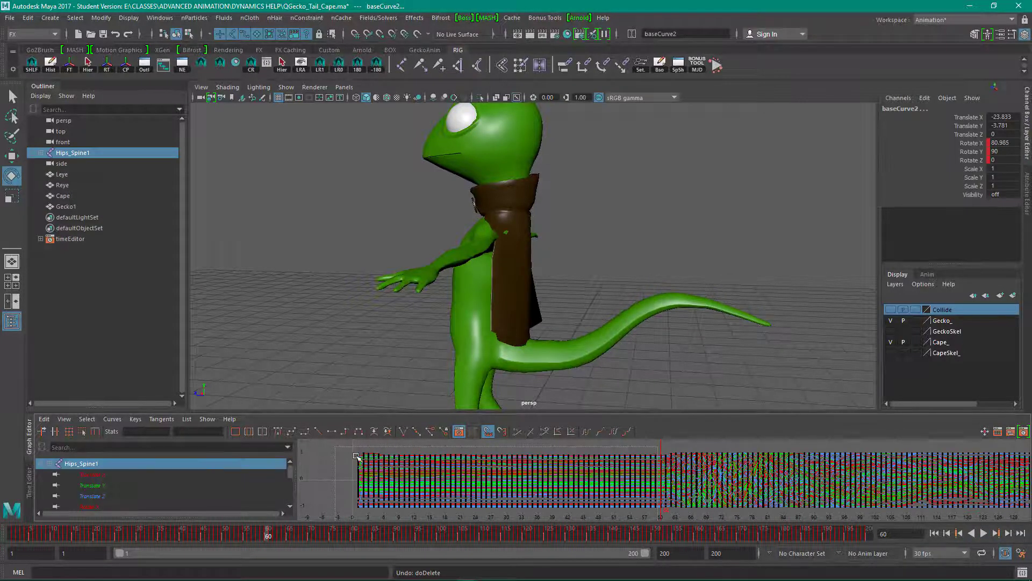
left_click_drag(329, 445, 658, 513)
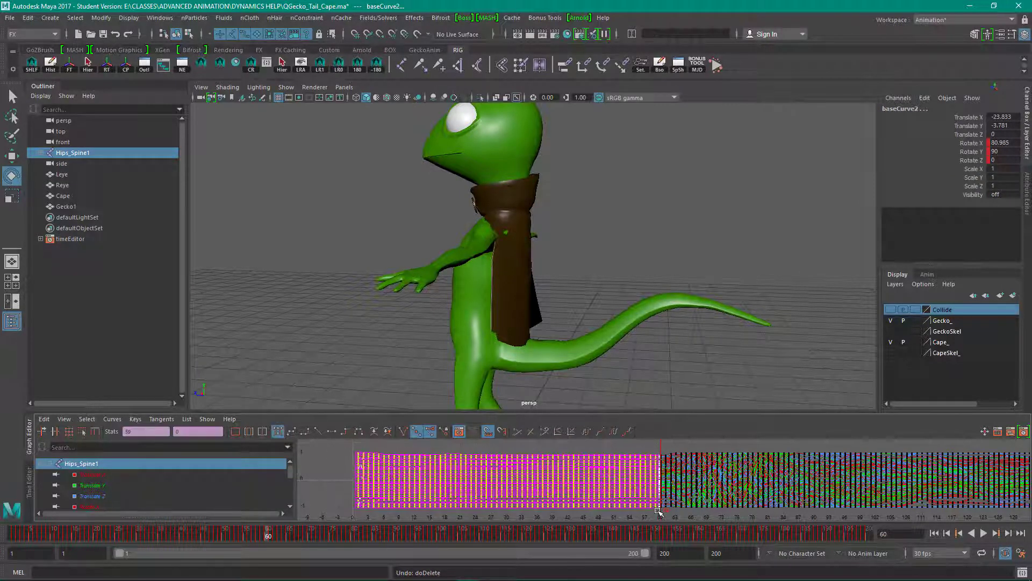
key("Delete")
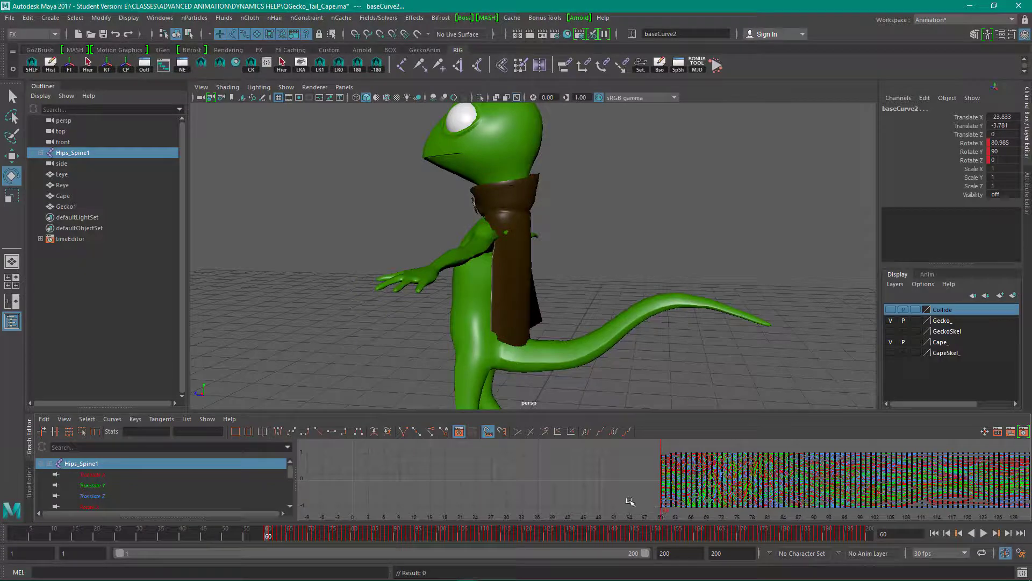
Step: Delete all the hierarchy's keys after about frame 93, including the leftover ones at the end of the range
key("f")
middle_click_drag(266, 508, 261, 505, "alt")
scroll(493, 475, "down", 4)
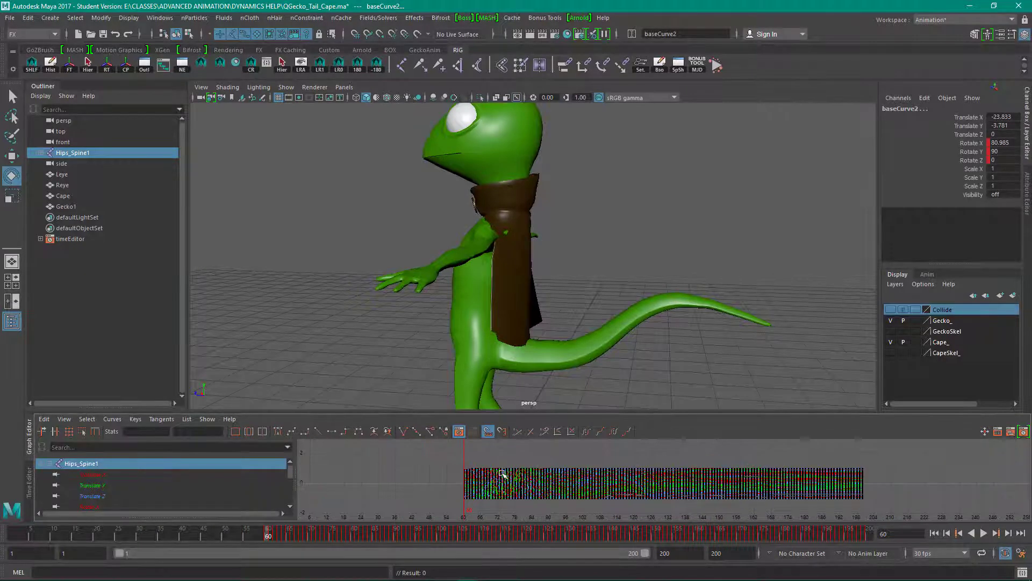
middle_click_drag(504, 476, 414, 464, "alt")
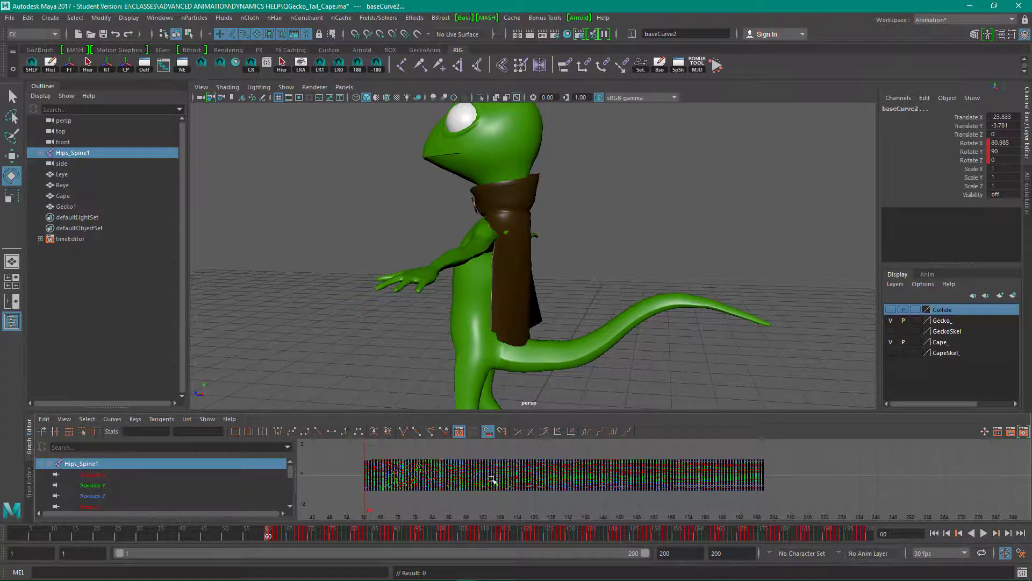
right_click_drag(493, 479, 662, 484, "alt")
middle_click_drag(527, 487, 504, 487, "alt")
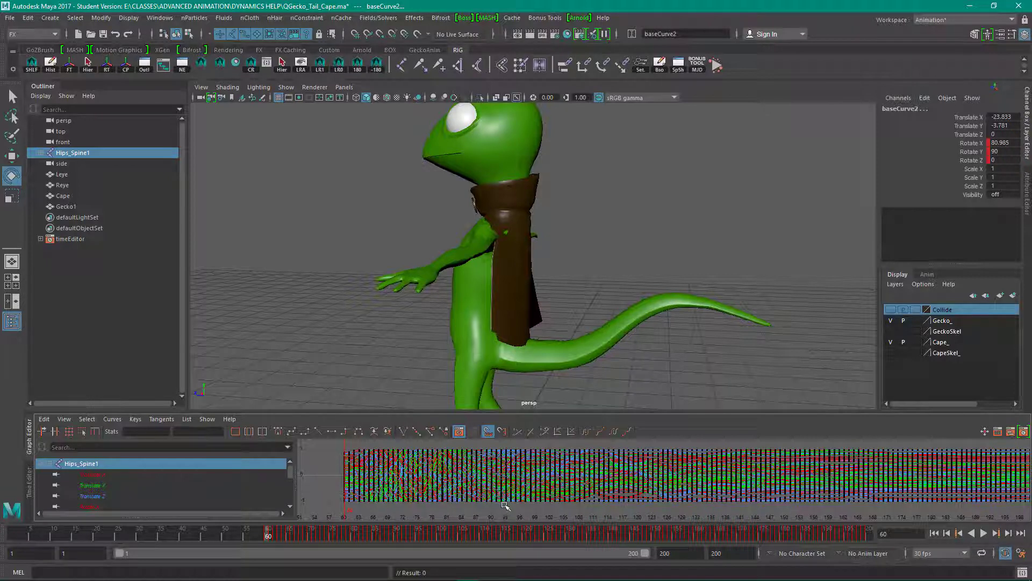
left_click_drag(511, 506, 1007, 448)
key("Delete")
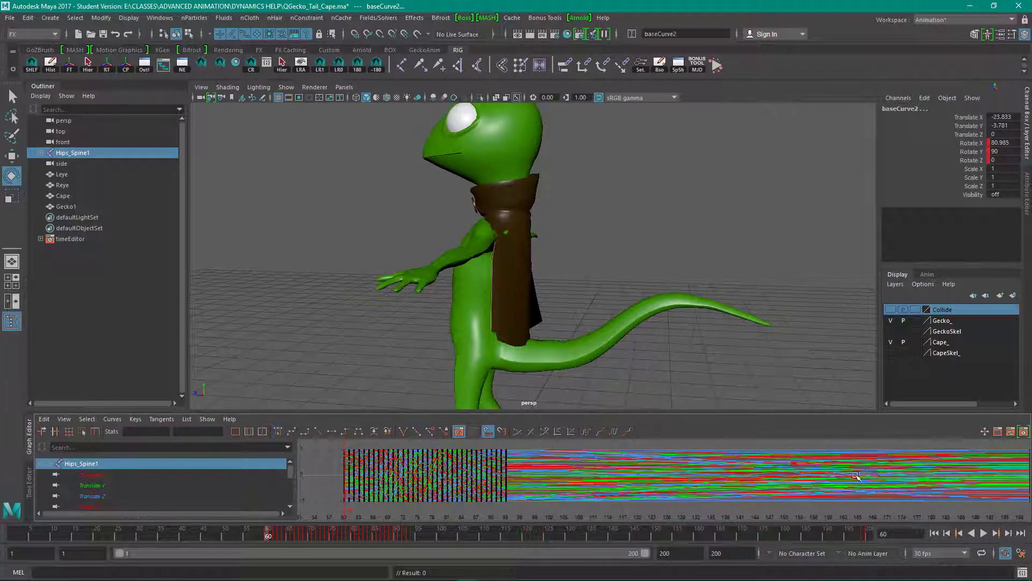
middle_click_drag(786, 478, 629, 487, "alt")
left_click_drag(842, 446, 901, 512)
key("Delete")
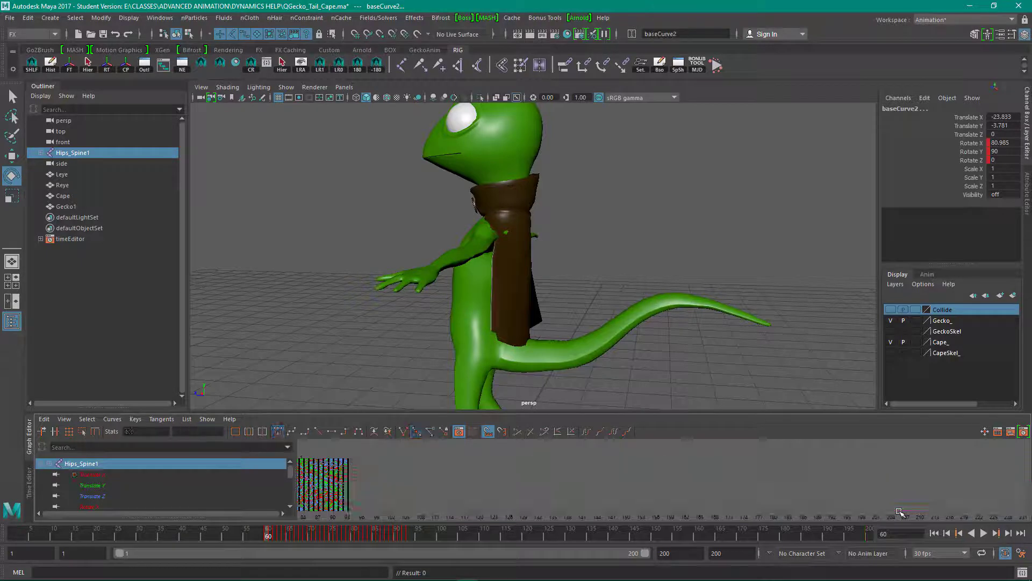
middle_click_drag(595, 502, 724, 492, "alt")
mouse_move(724, 492)
right_mouse_down("alt")
mouse_move(689, 482)
mouse_move(717, 493)
right_mouse_up("alt")
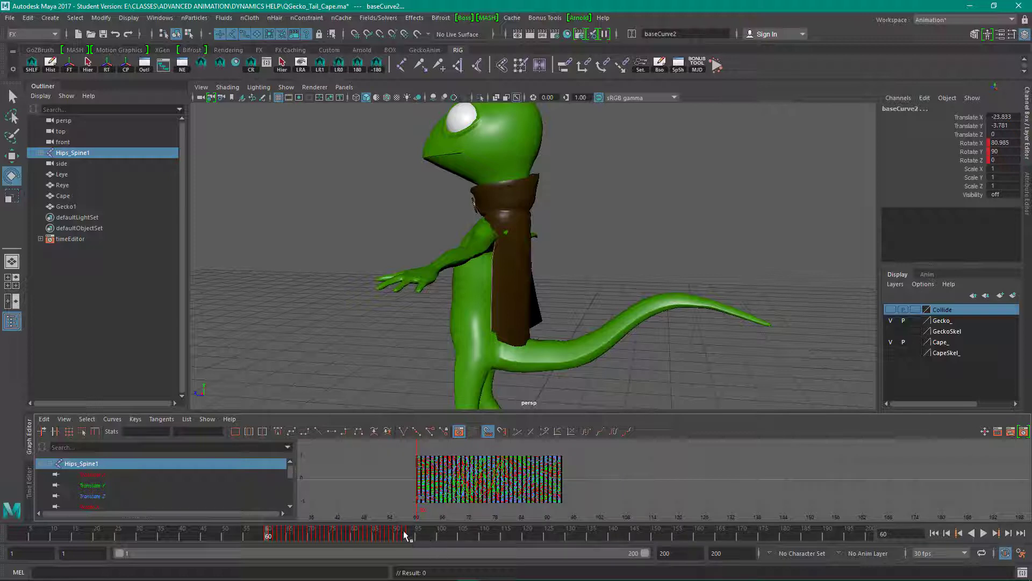
left_click_drag(414, 531, 261, 537, "shift")
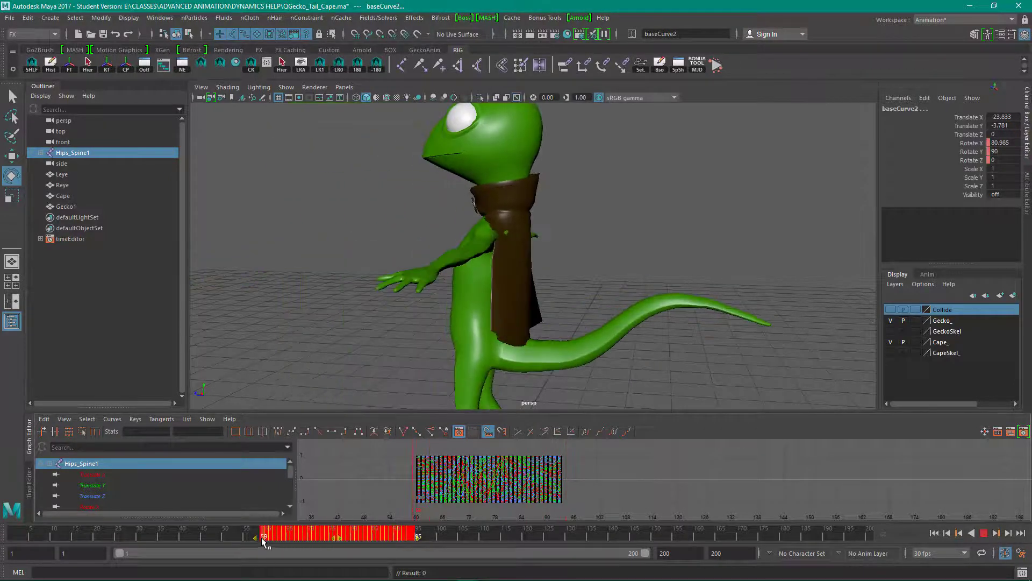
left_click(272, 535)
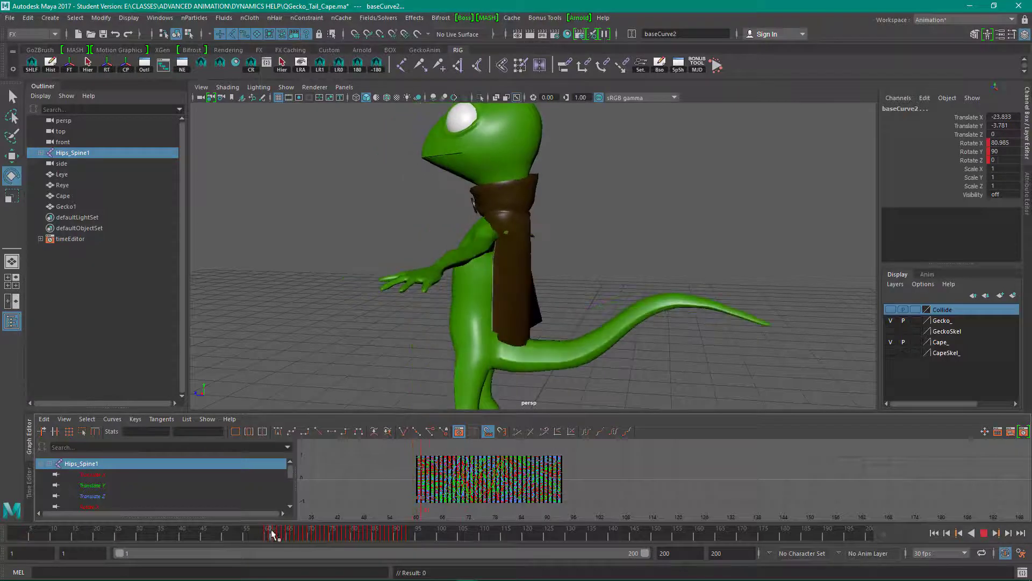
key("alt+v")
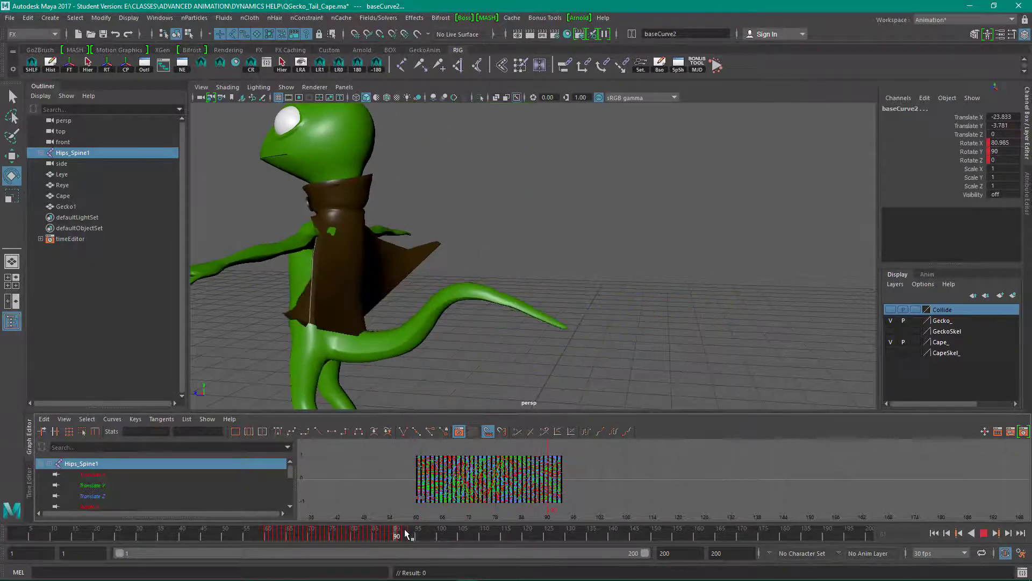
Step: Shift the remaining block of keys from frame 60 back to start at frame 1, and play the result
left_click_drag(410, 534, 264, 537, "shift")
key("alt+v")
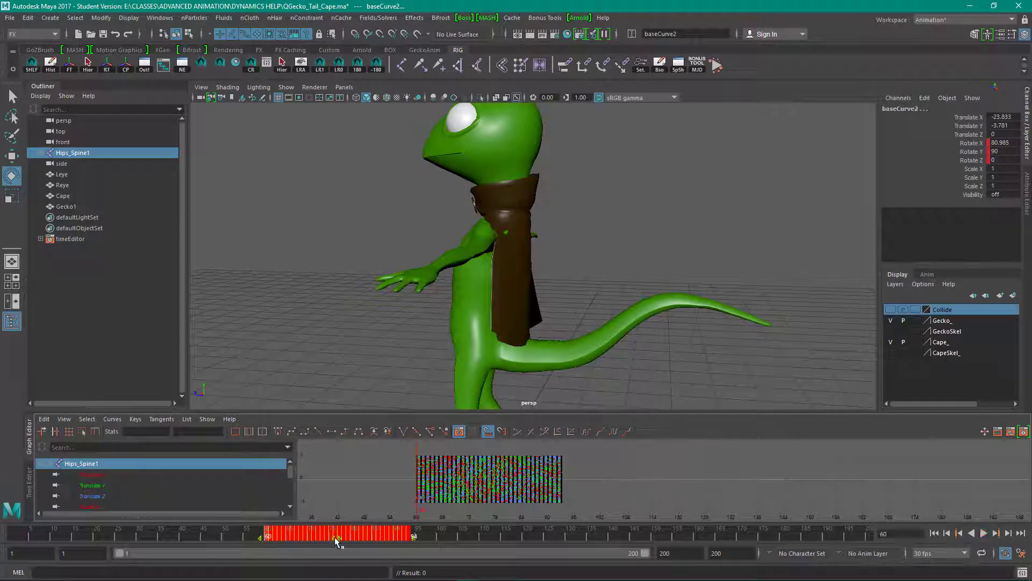
key("alt+v")
left_click_drag(334, 537, 82, 534)
key("alt+v")
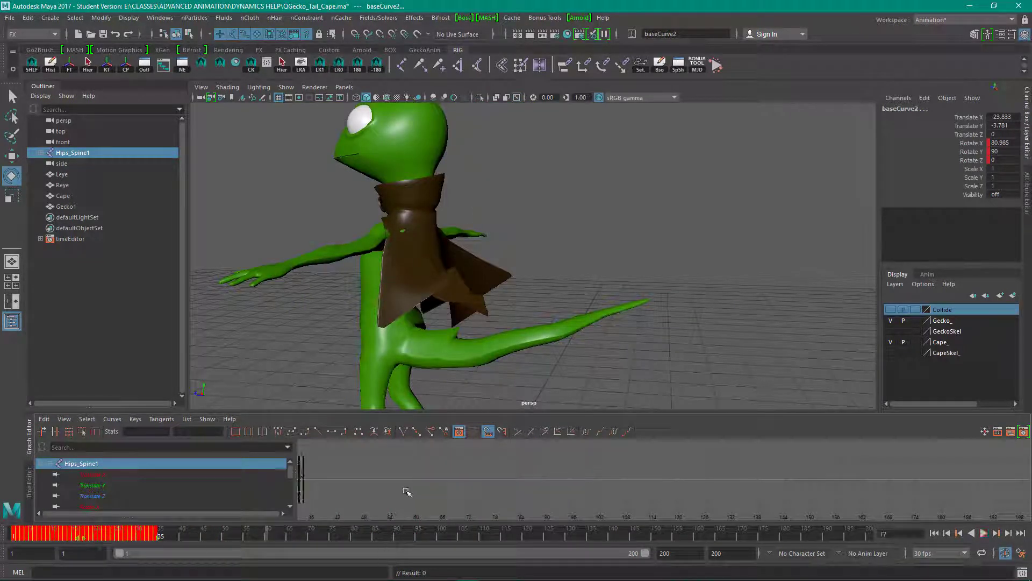
key("a")
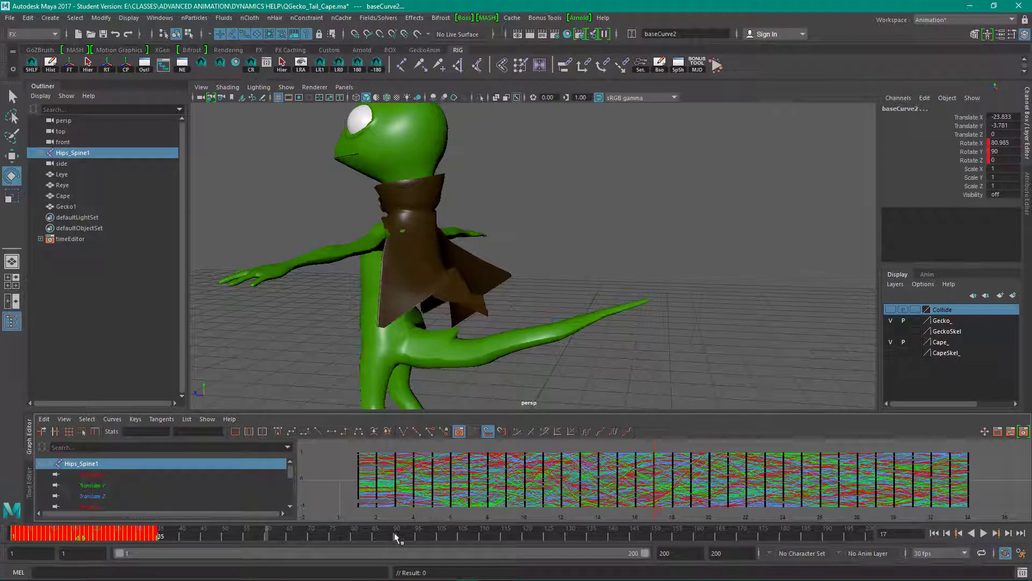
key("alt+v")
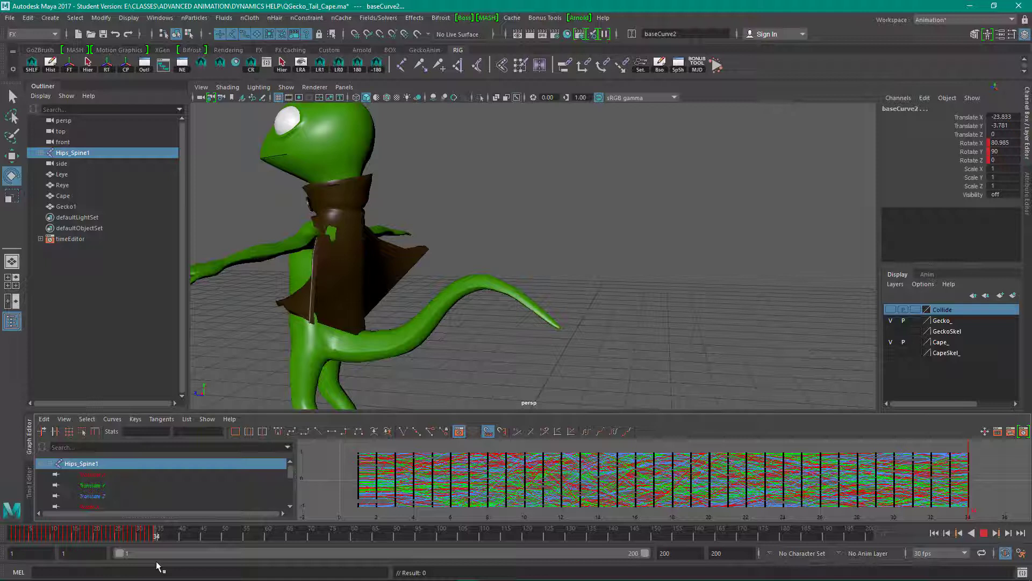
Step: Stop playback at frame 34 and reset the tail and cape to neutral there with the TailN and CapeN scripts
key("Escape")
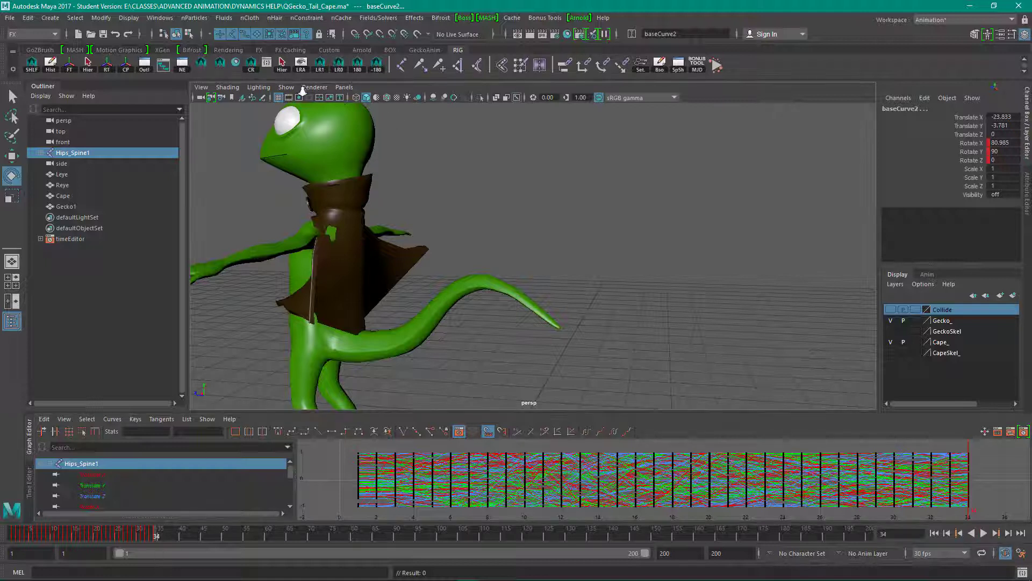
right_click_drag(302, 91, 268, 86, "alt")
left_click_drag(341, 149, 428, 190, "alt")
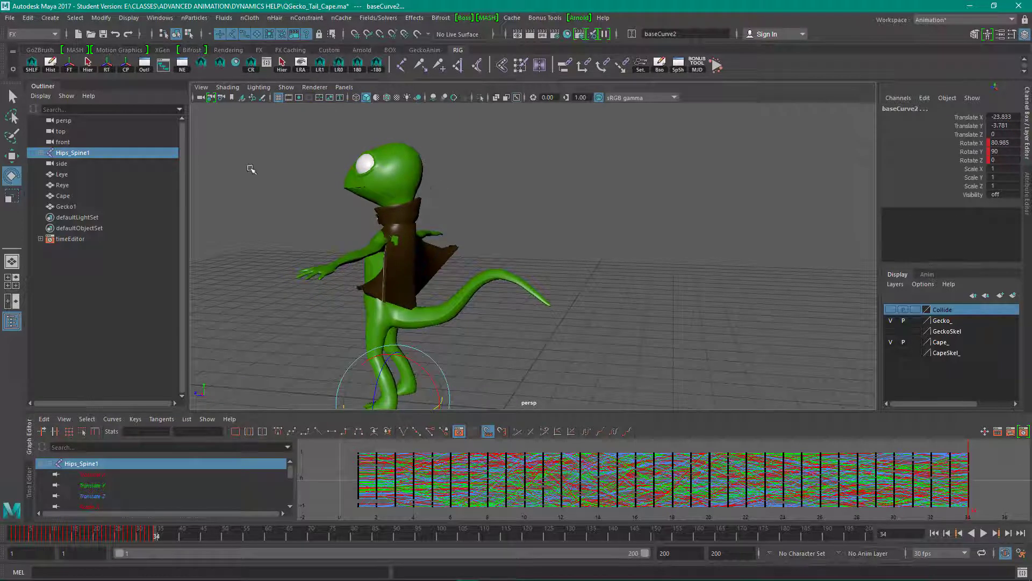
left_click(424, 50)
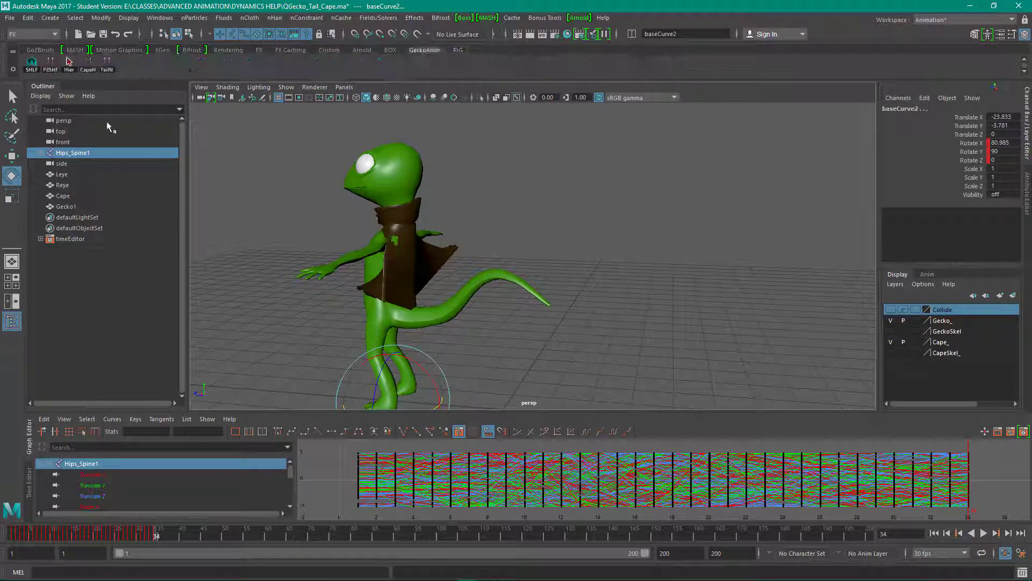
left_click(107, 64)
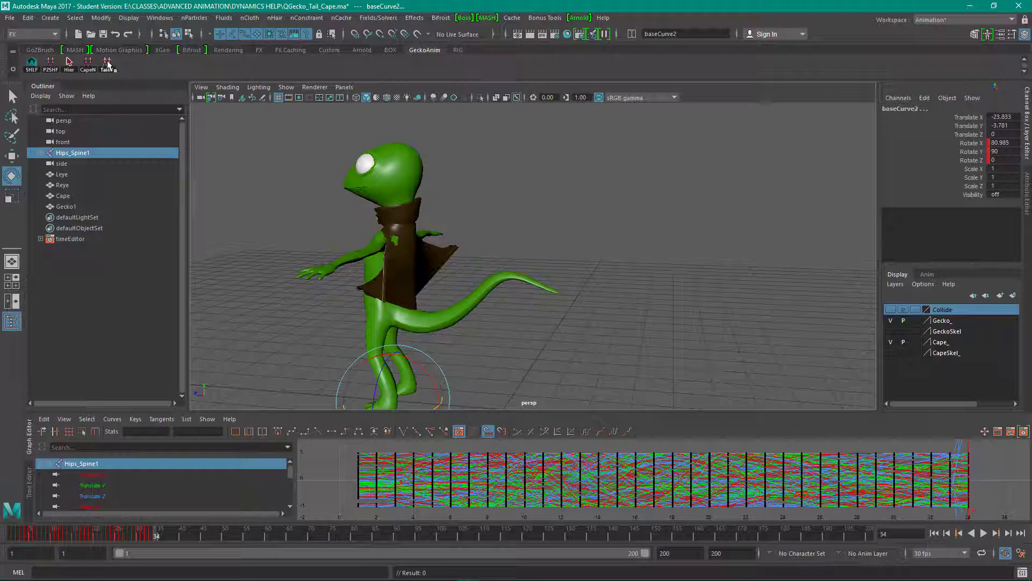
left_click(88, 65)
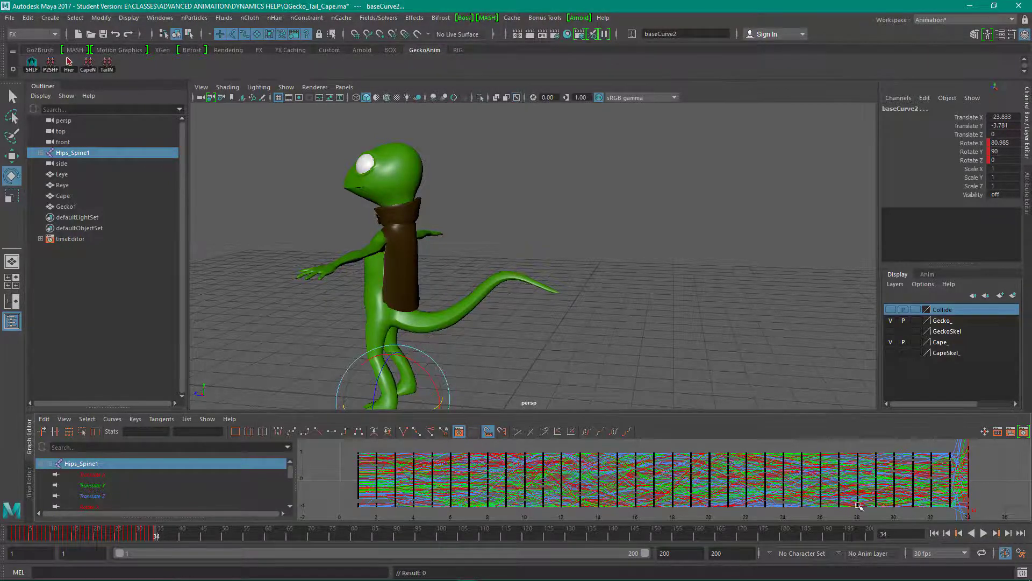
Step: Delete the joint hierarchy's keys at frames 32 and 33 so it blends into frame 34, and play the result
right_click_drag(816, 485, 855, 479, "alt+shift")
middle_click_drag(800, 474, 598, 469, "alt+shift")
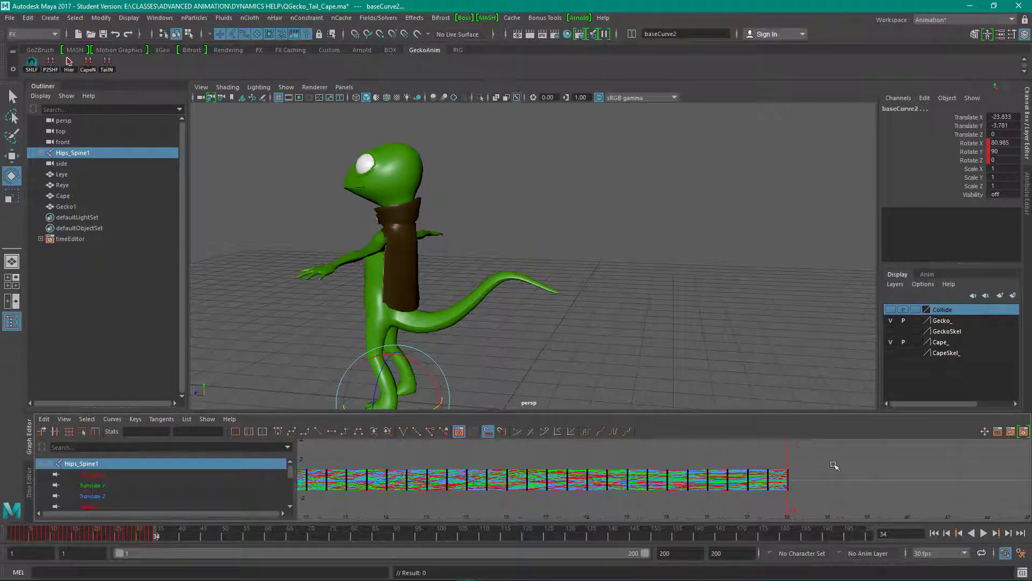
left_click_drag(781, 454, 746, 509)
key("Delete")
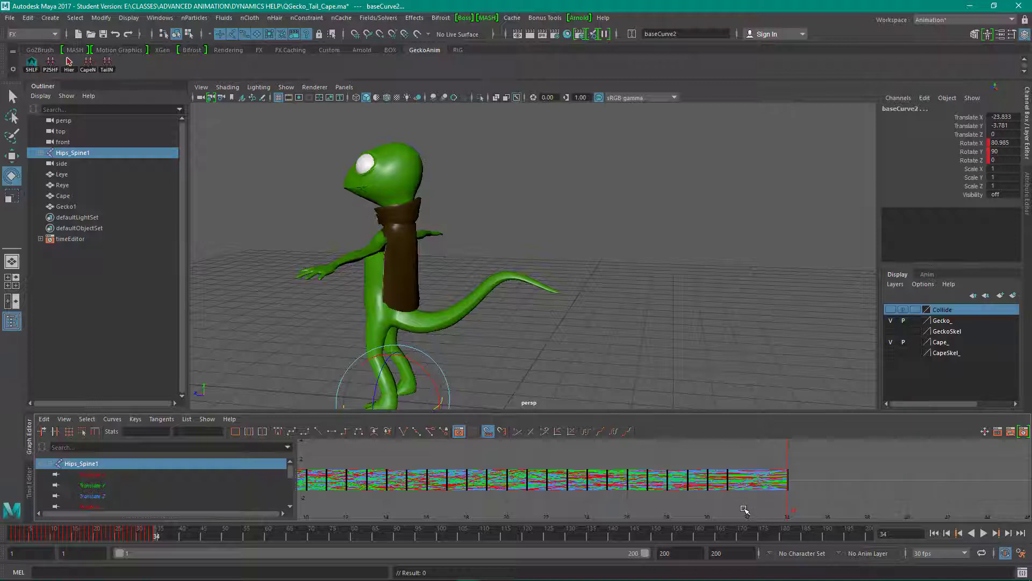
middle_click_drag(455, 471, 818, 470, "alt")
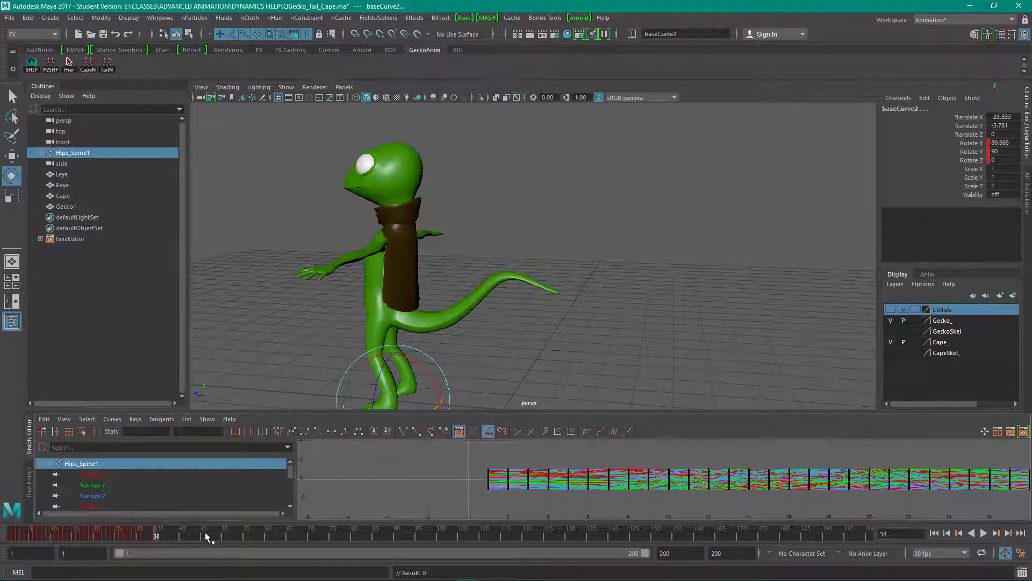
key("alt+v")
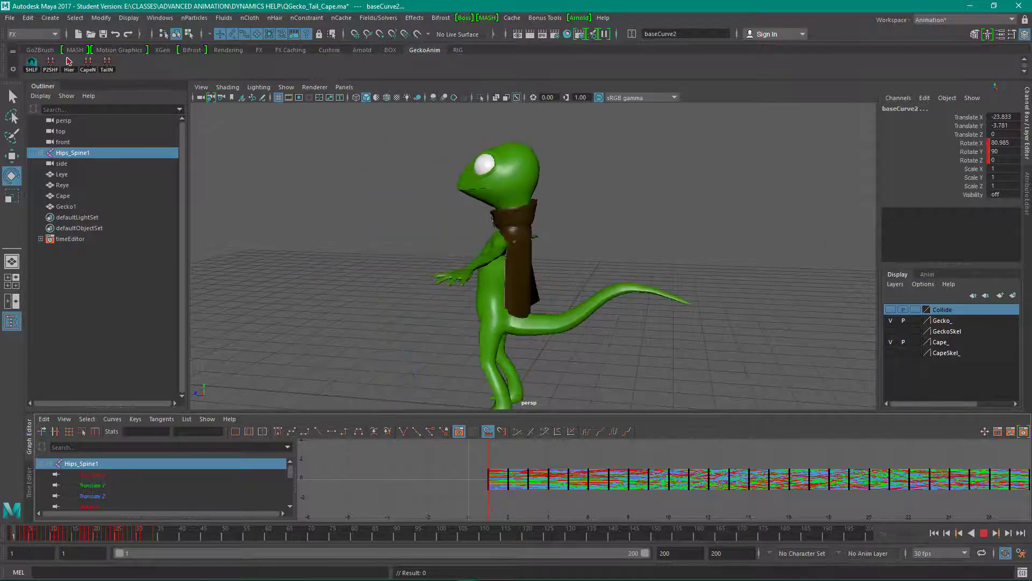
key("alt+v")
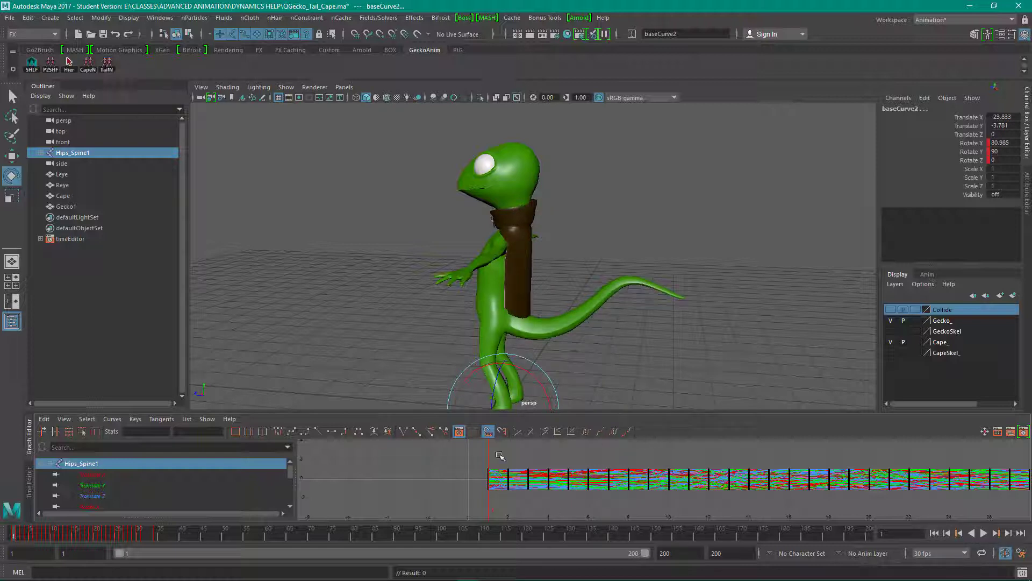
Step: Delete the joint hierarchy's keys at frame 2 and play the animation
left_click_drag(499, 456, 514, 510)
key("Delete")
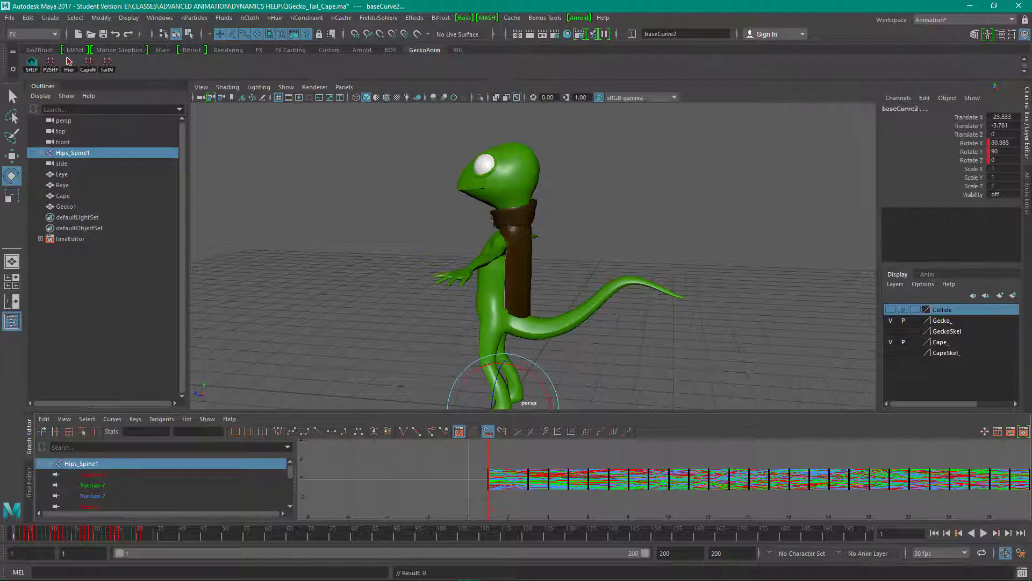
left_click(984, 532)
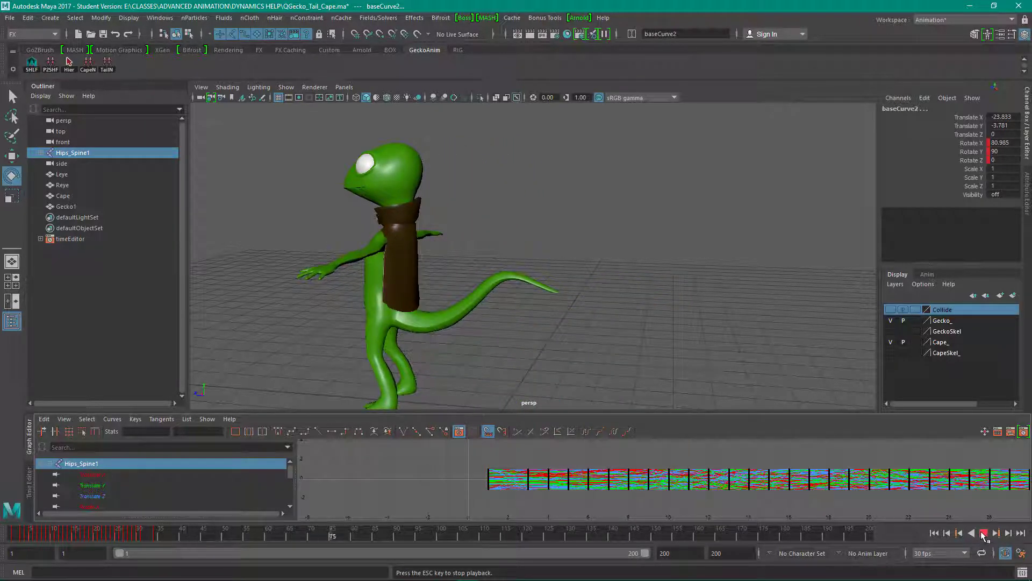
left_click(983, 533)
Step: Delete the leftover follicle1 with its curve from under Hips_Spine1
left_click(42, 154)
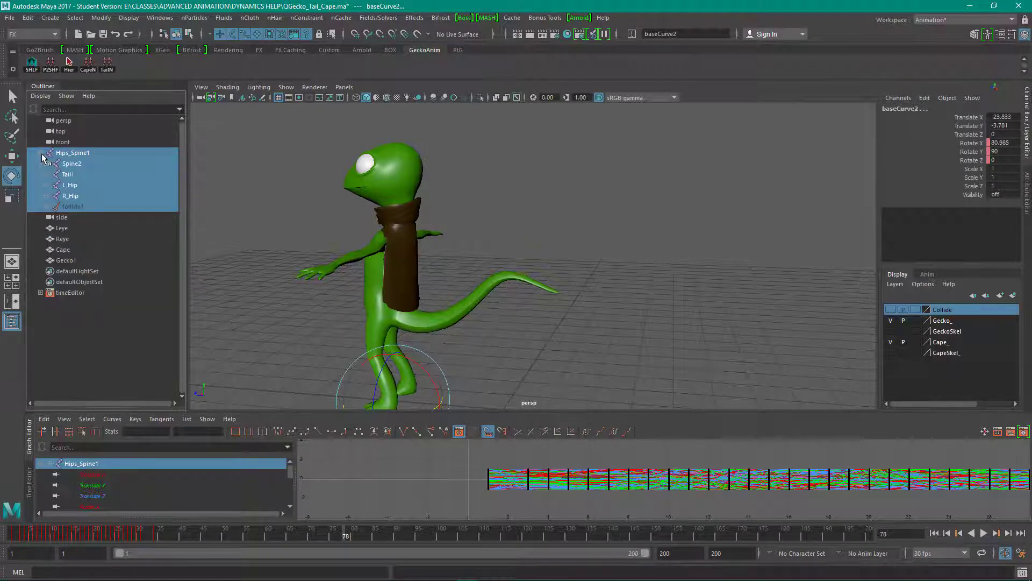
left_click(47, 207)
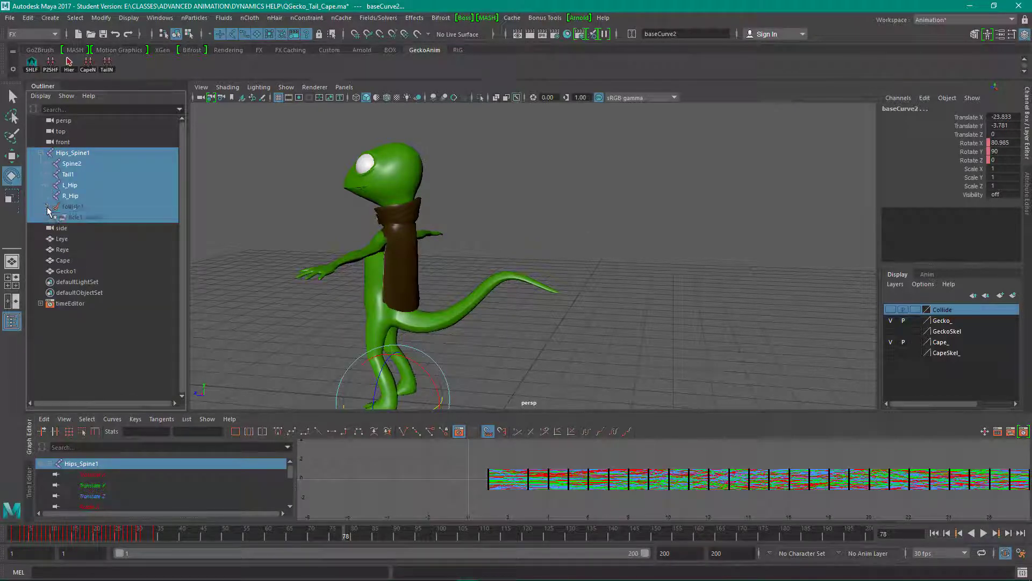
left_click(68, 205)
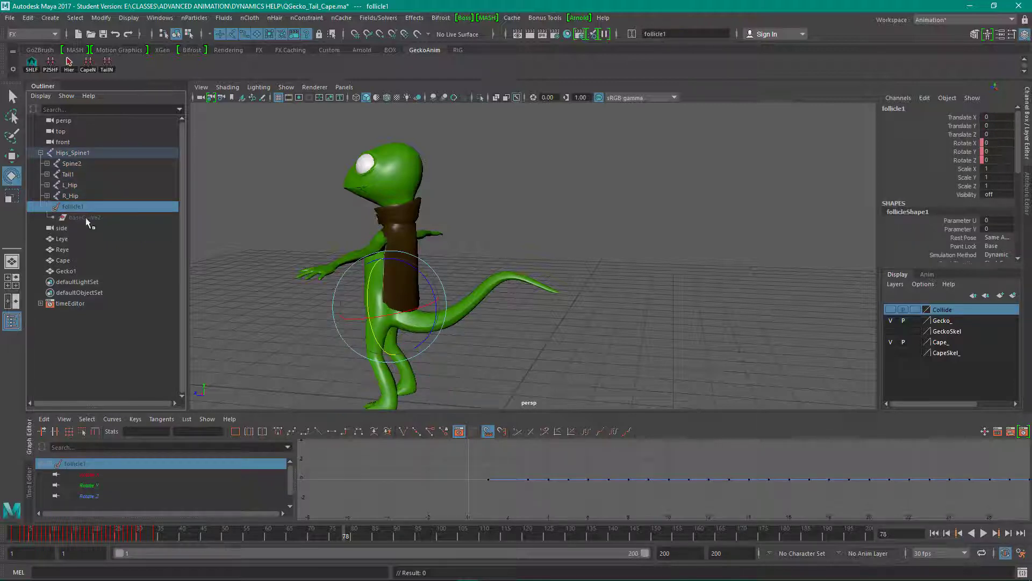
left_click(82, 214)
left_click(87, 205)
key("Delete")
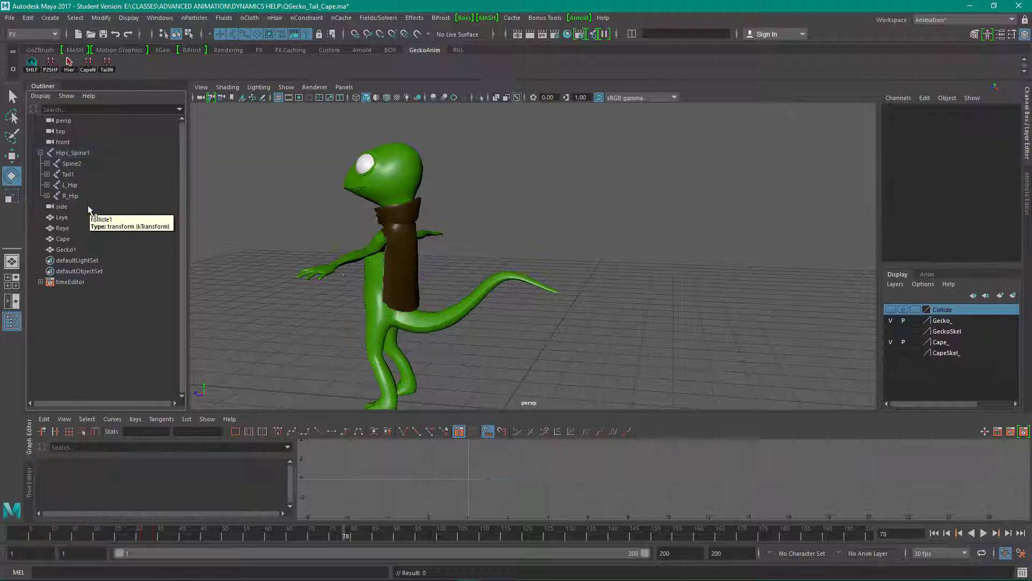
Step: Expand the spine chain down to Spine5 and select the cape joints Cape_A1 through Cape_G1
left_click(47, 163)
left_click(54, 174)
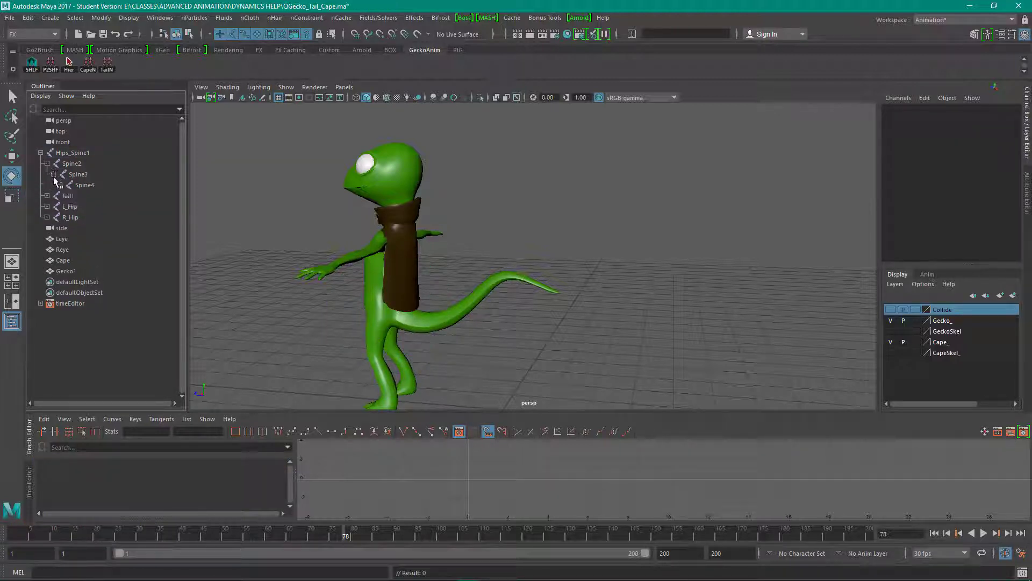
left_click(59, 185)
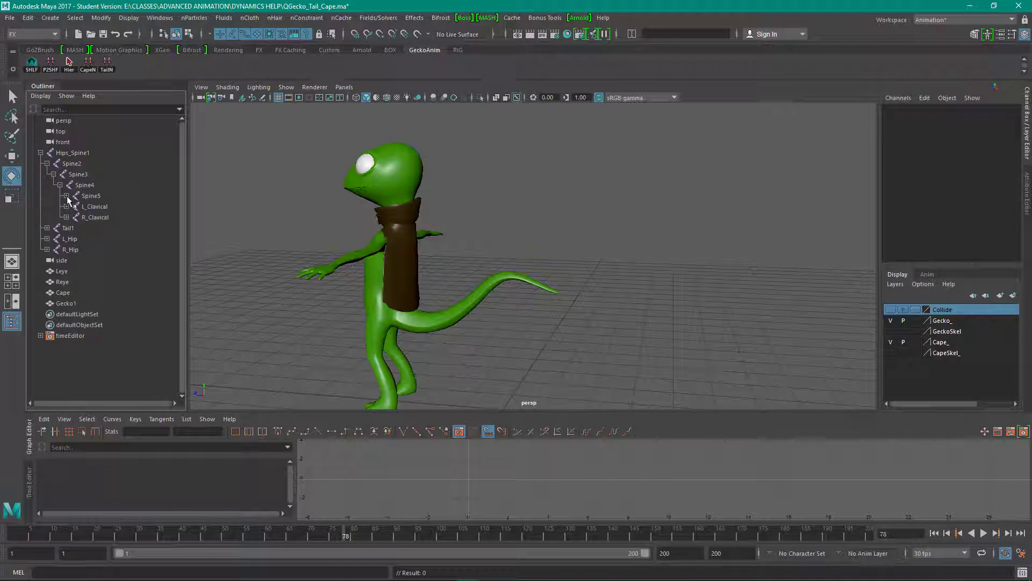
left_click(67, 197)
left_click(101, 217)
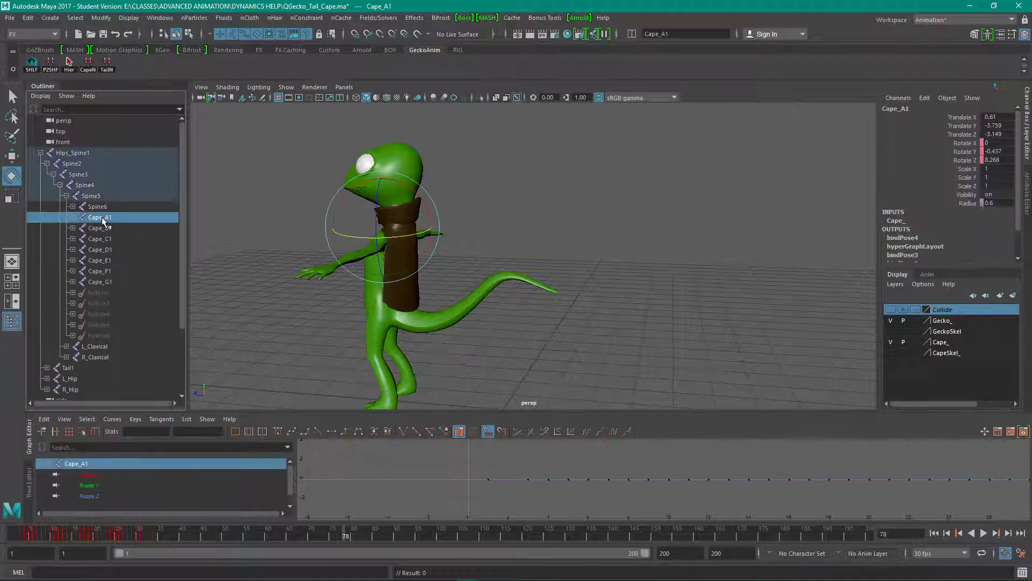
left_click(105, 282, "shift")
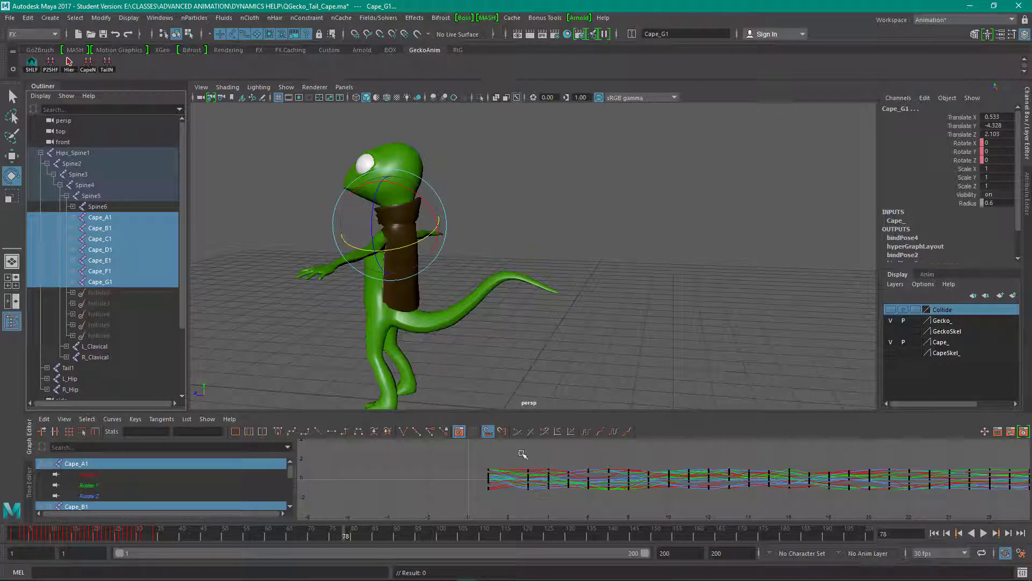
Step: Thin out the selected cape joints' early animation by deleting their keys at frames 3, 4, 5 and 7
left_click_drag(522, 453, 541, 506)
key("Delete")
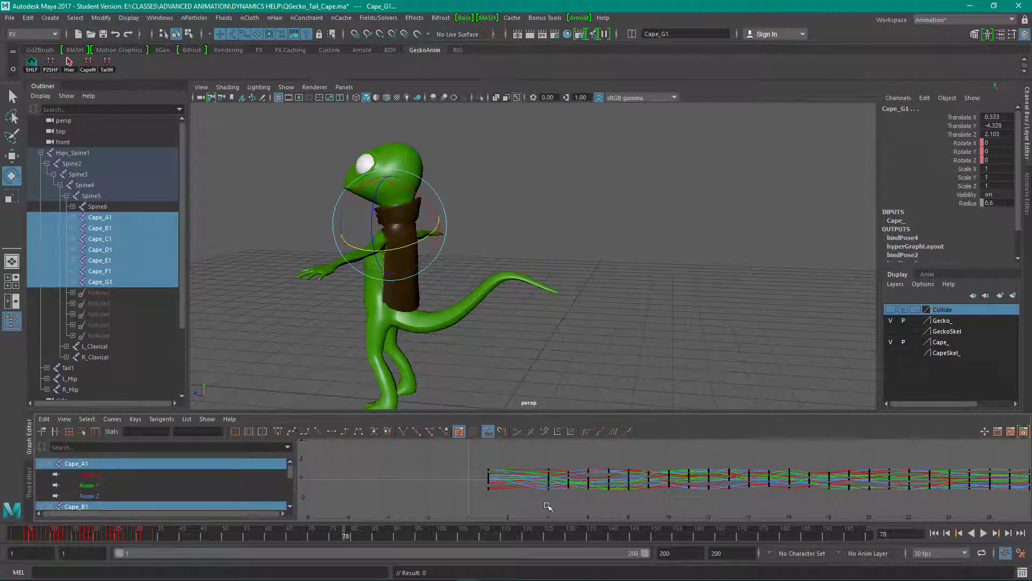
left_click_drag(541, 459, 575, 510)
key("Delete")
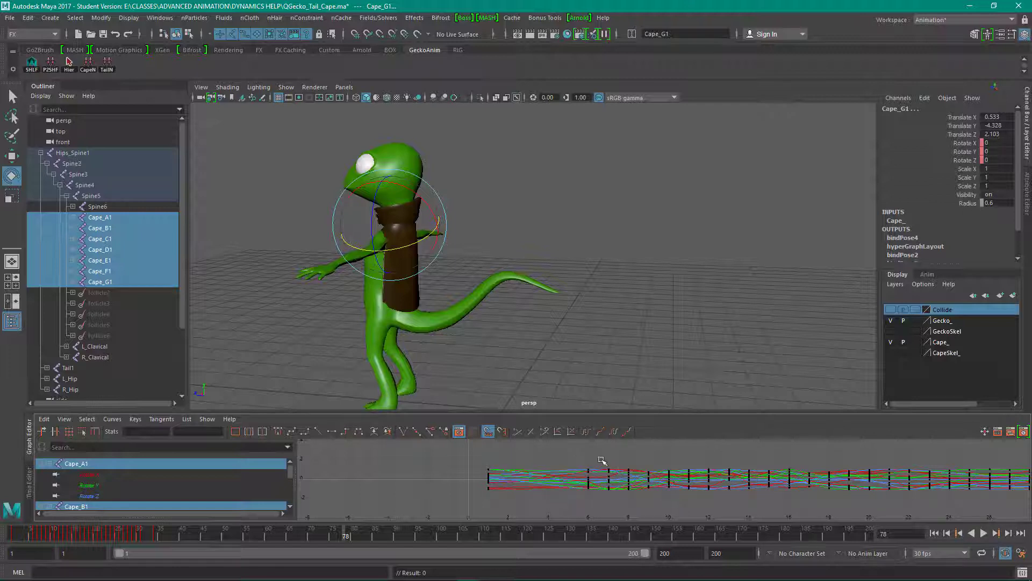
left_click_drag(601, 460, 626, 502)
key("Delete")
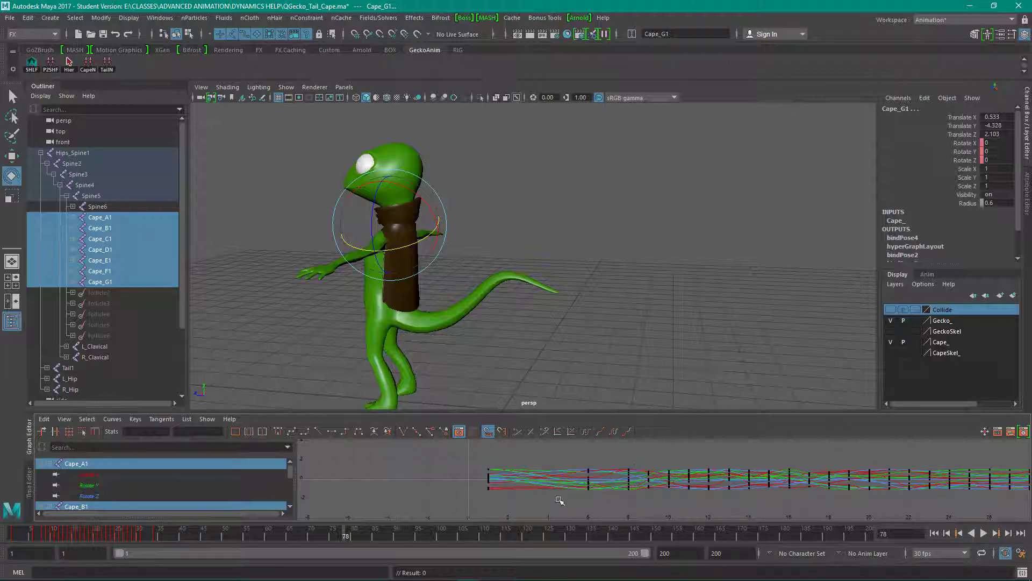
Step: Delete the cape joints' keys at frame 31 and at frames 27 to 29
middle_click_drag(569, 483, 422, 492, "alt+shift")
middle_click_drag(708, 477, 548, 485, "alt+shift")
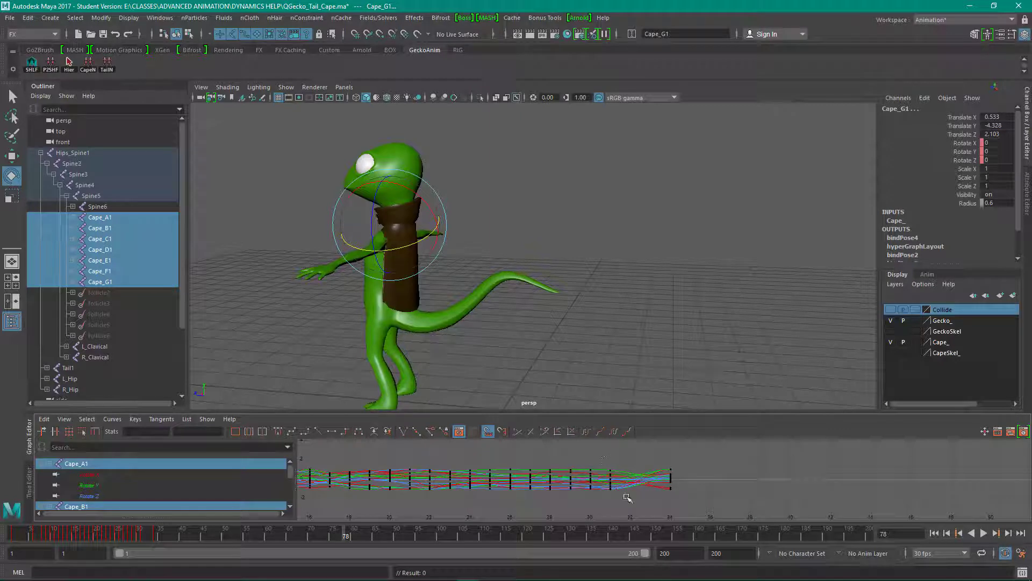
left_click_drag(631, 511, 630, 510)
key("Delete")
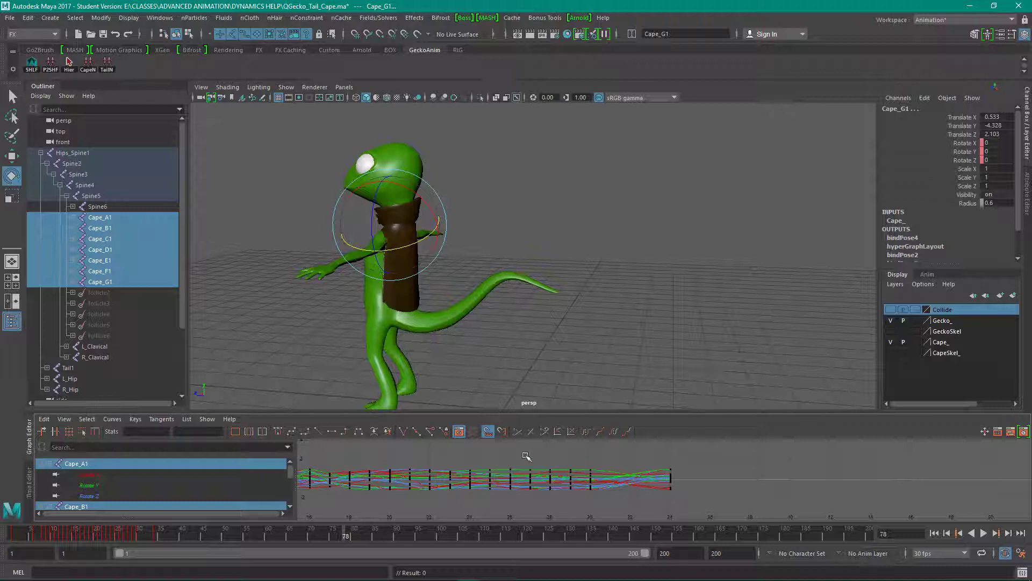
left_click_drag(571, 479, 573, 505)
key("Delete")
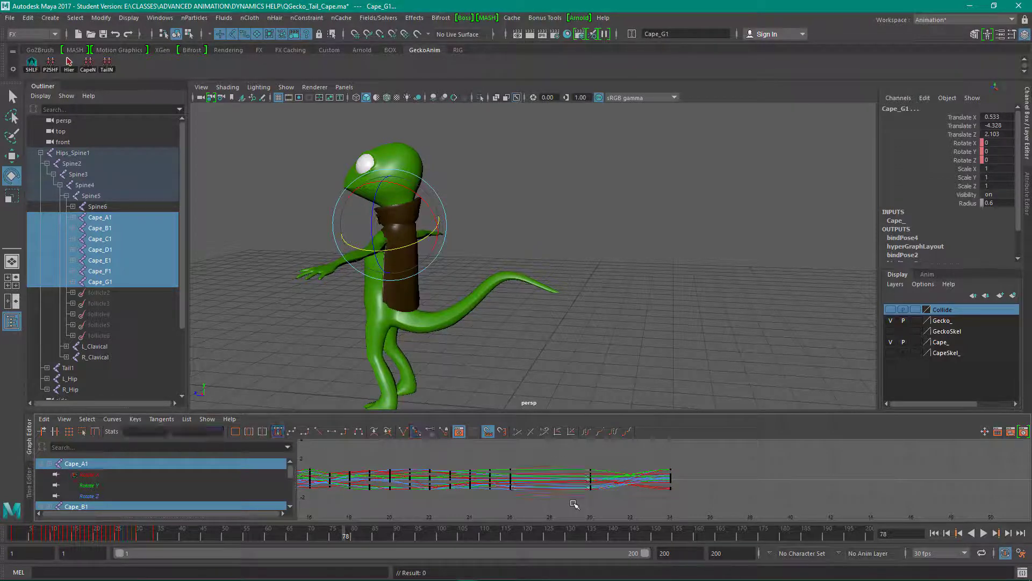
Step: Move the cape joints' frame 30 keys to frame 29, delete those at frame 25, and play the result
left_click_drag(578, 457, 613, 502)
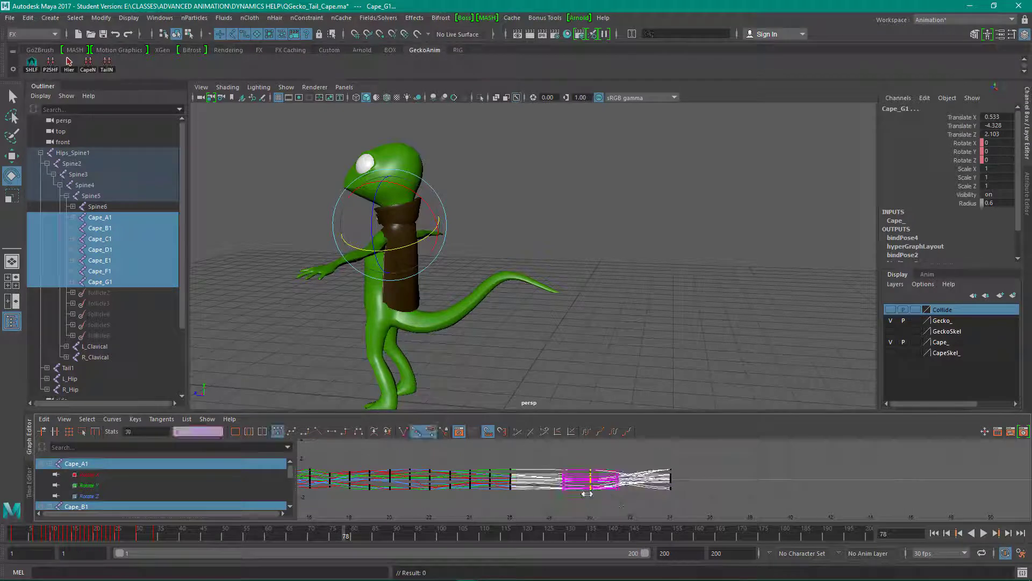
middle_click_drag(587, 493, 566, 492, "shift")
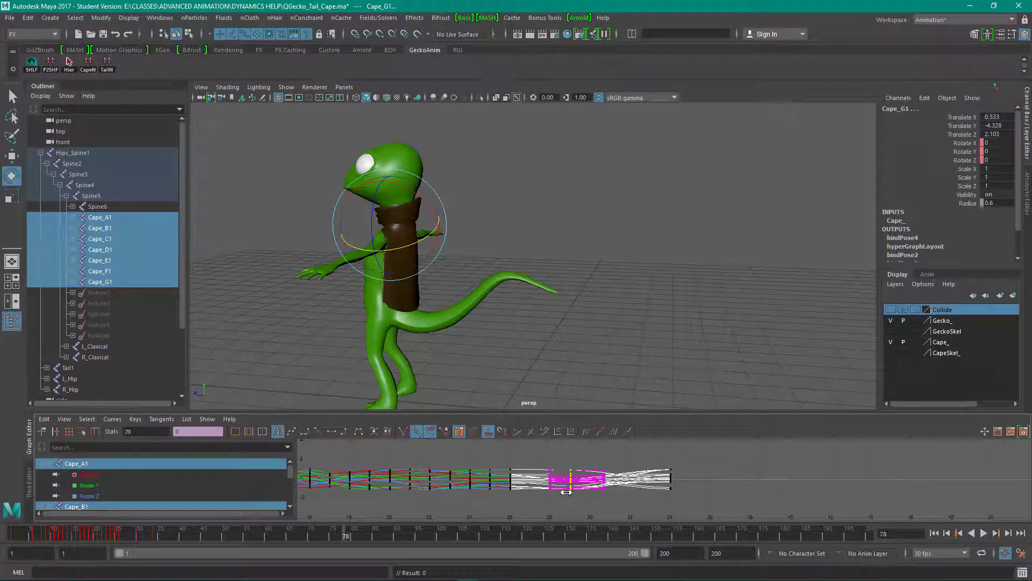
left_click(510, 512)
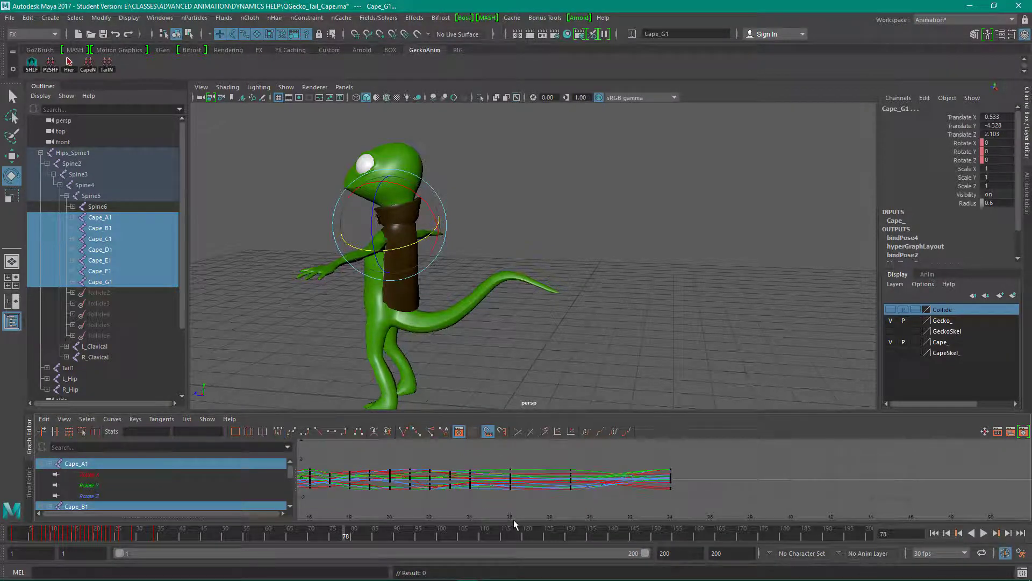
left_click(935, 534)
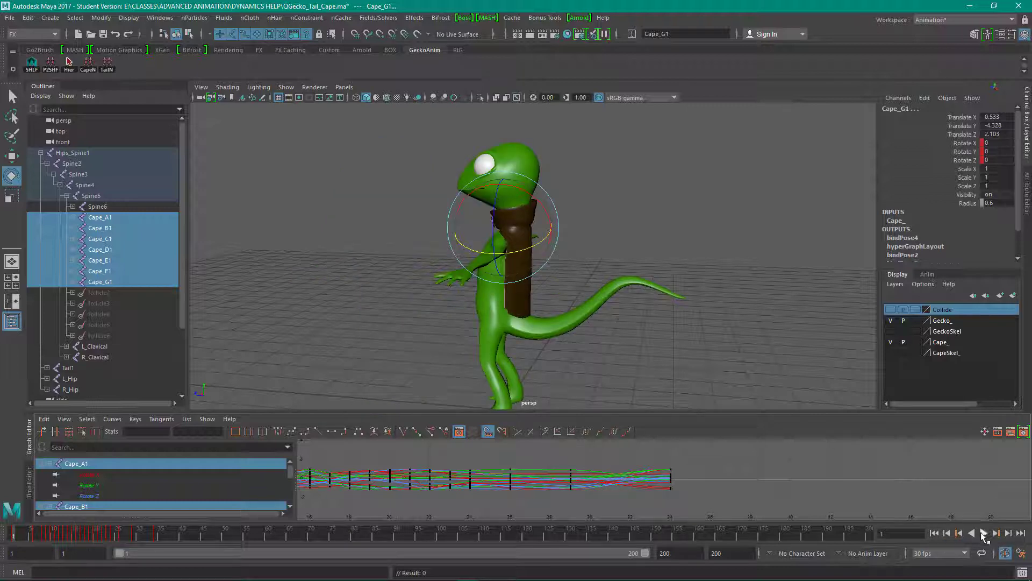
left_click(983, 534)
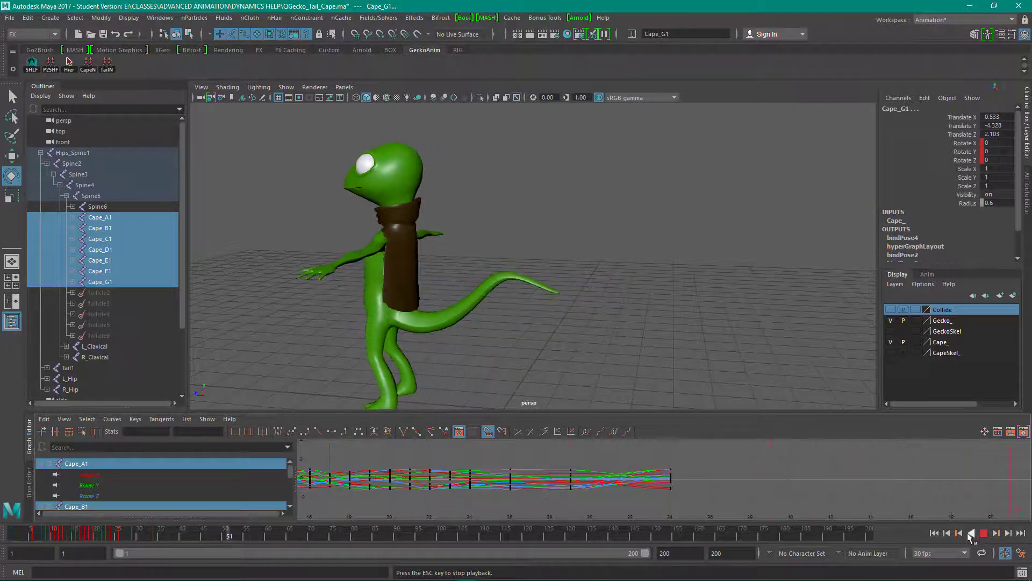
left_click(983, 533)
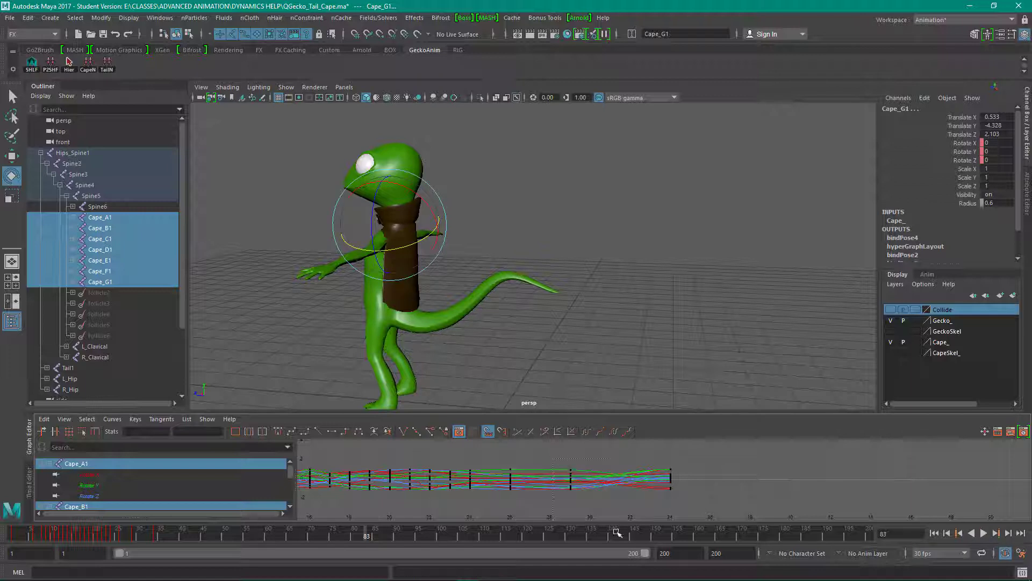
Step: Delete the cape joints' keys at frame 29 and frames 21 to 23, and move those at 24 and 26 two frames earlier
left_click_drag(604, 511, 603, 510)
key("Delete")
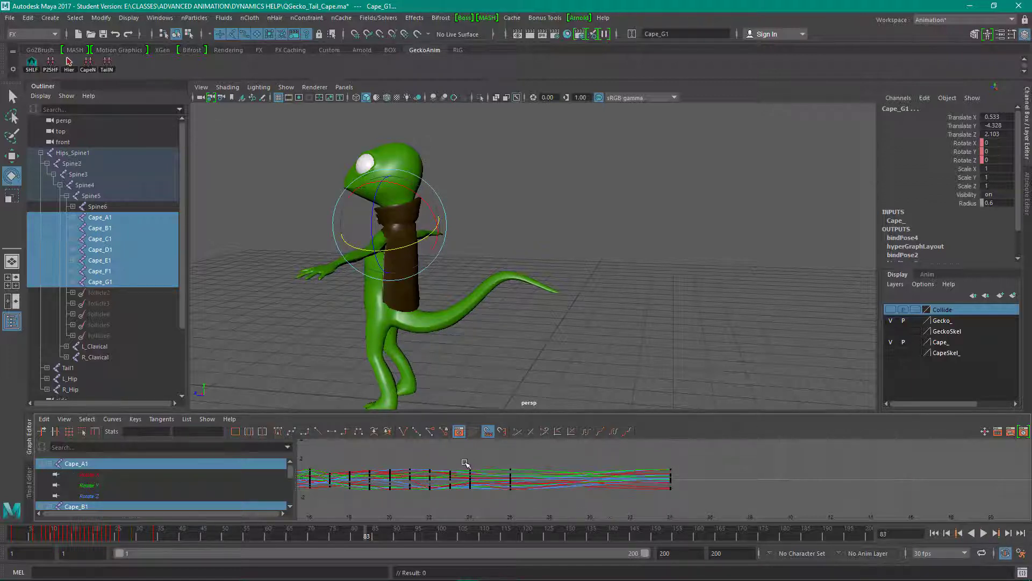
left_click_drag(466, 463, 400, 508)
key("Delete")
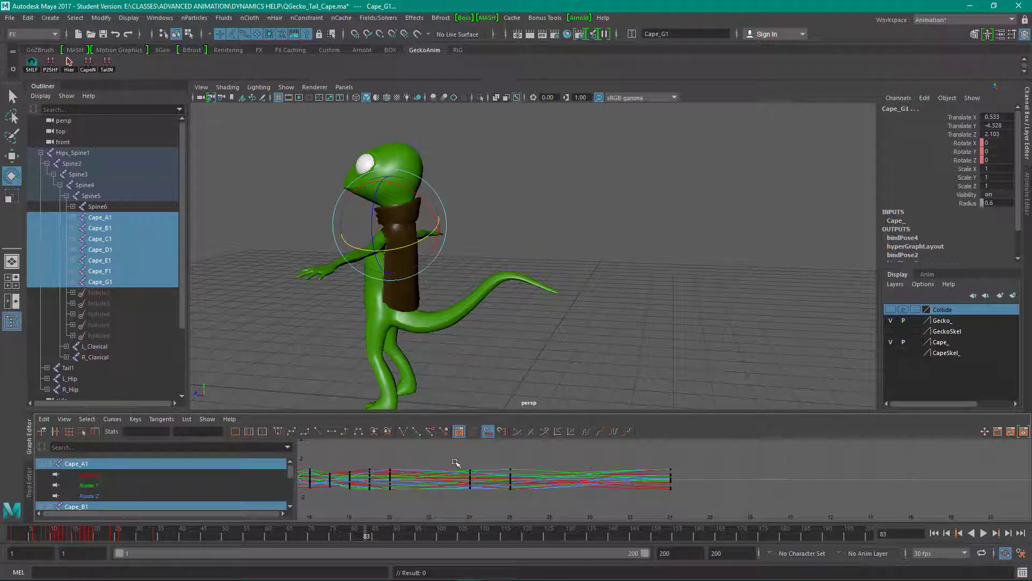
left_click_drag(547, 458, 421, 512)
middle_click_drag(476, 496, 425, 495, "shift")
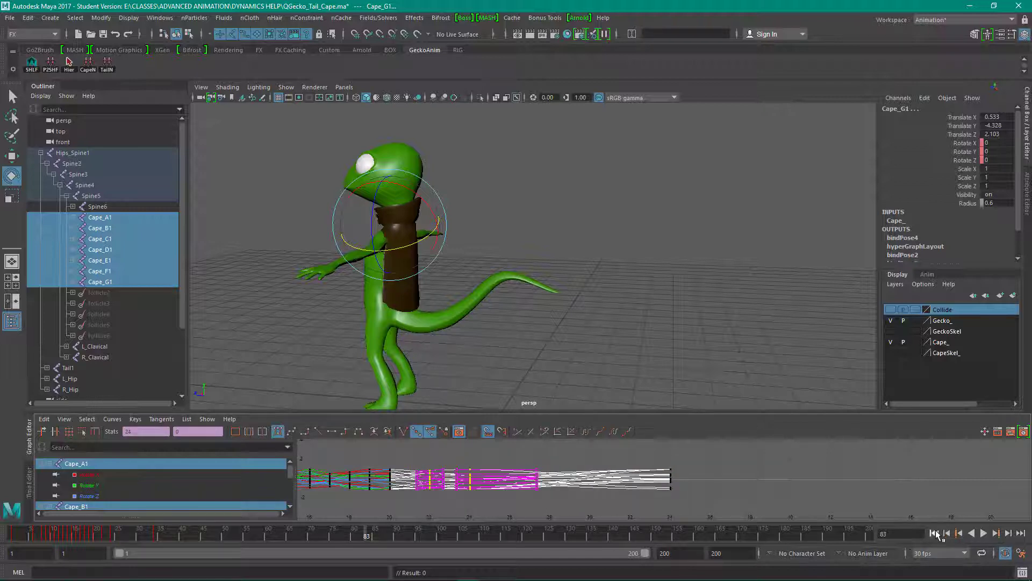
Step: Replay the animation from the first frame, scrub to frame 25, and select the cape mesh to examine its shape from behind
left_click(935, 533)
left_click(984, 532)
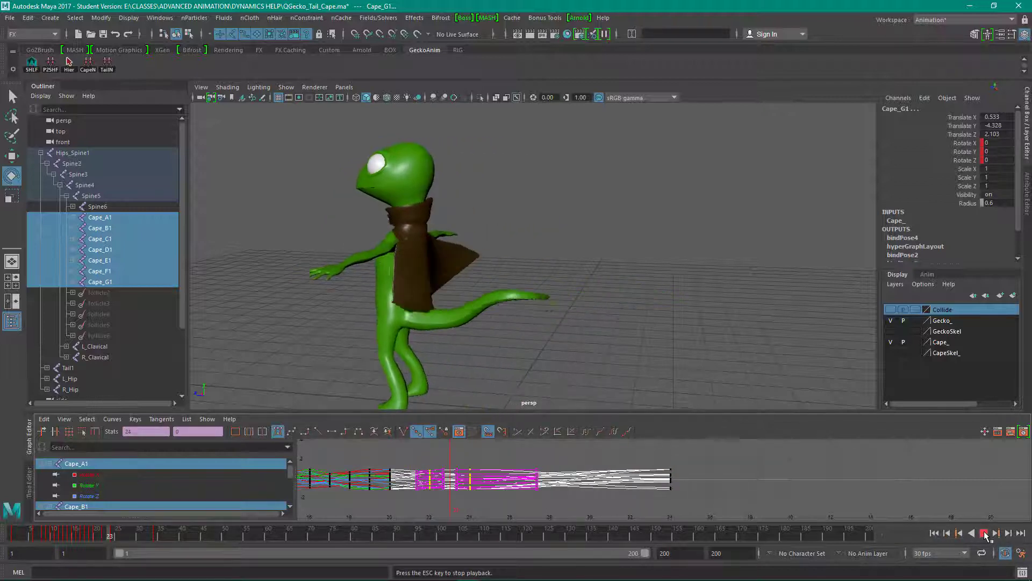
left_click(147, 535)
left_click_drag(148, 535, 117, 531)
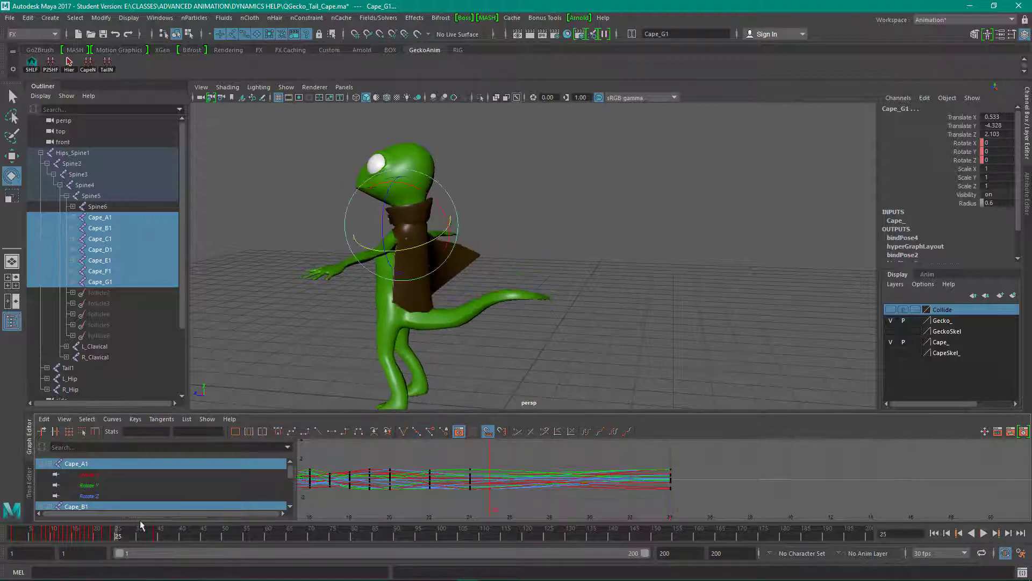
left_click_drag(521, 301, 686, 286, "alt")
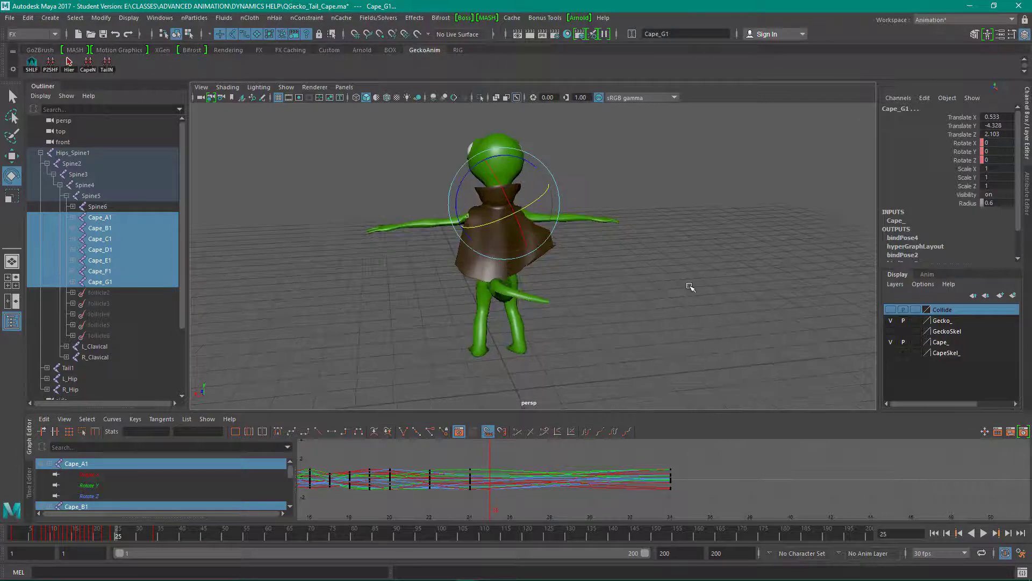
left_click(583, 259)
left_click(542, 229)
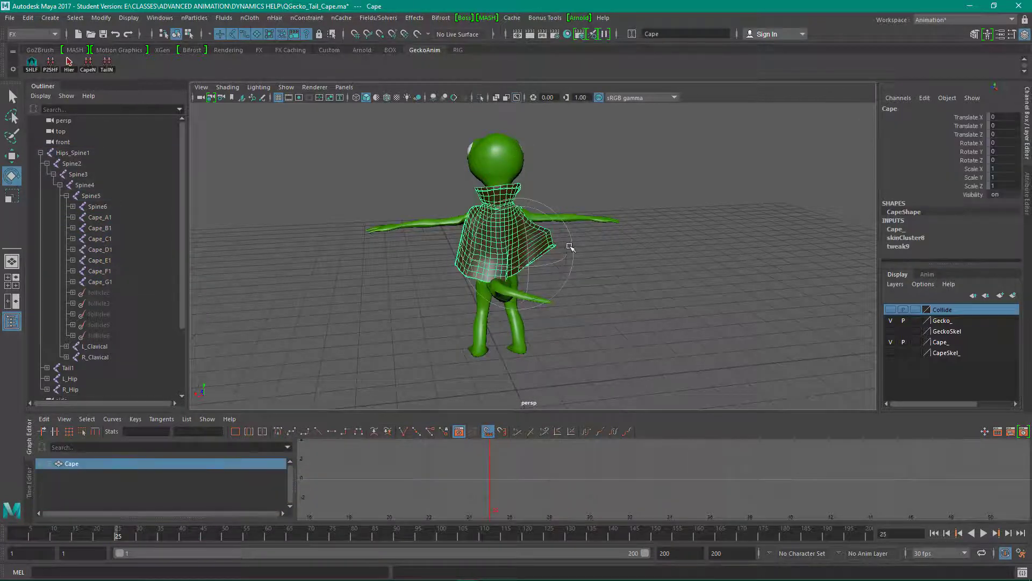
right_click_drag(570, 246, 678, 307, "alt")
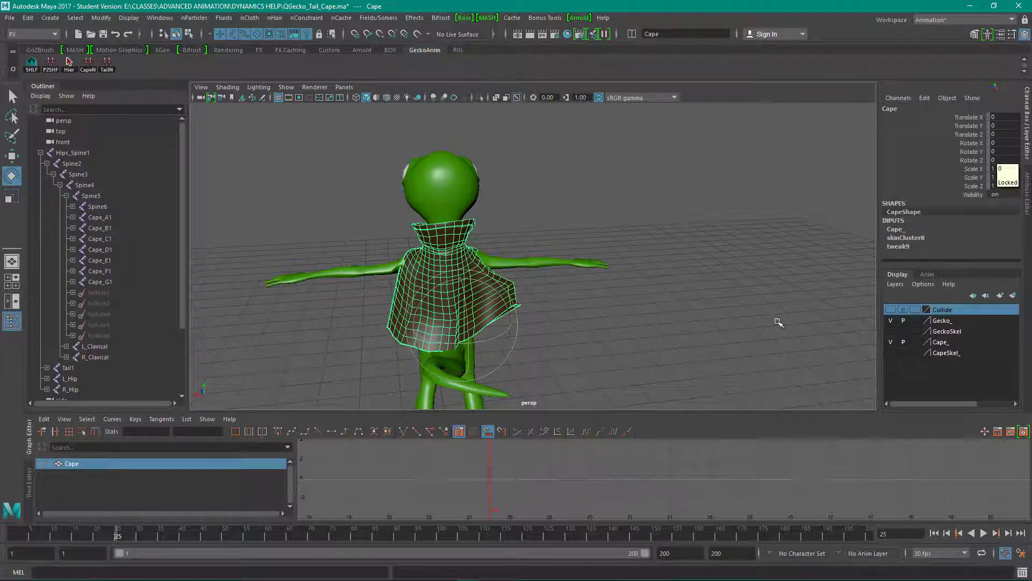
Step: Return to frame 1, clear the selection, and play the animation to review the cape and tail motion from several angles
left_click(934, 533)
left_click_drag(574, 305, 514, 406, "alt")
left_click(514, 401)
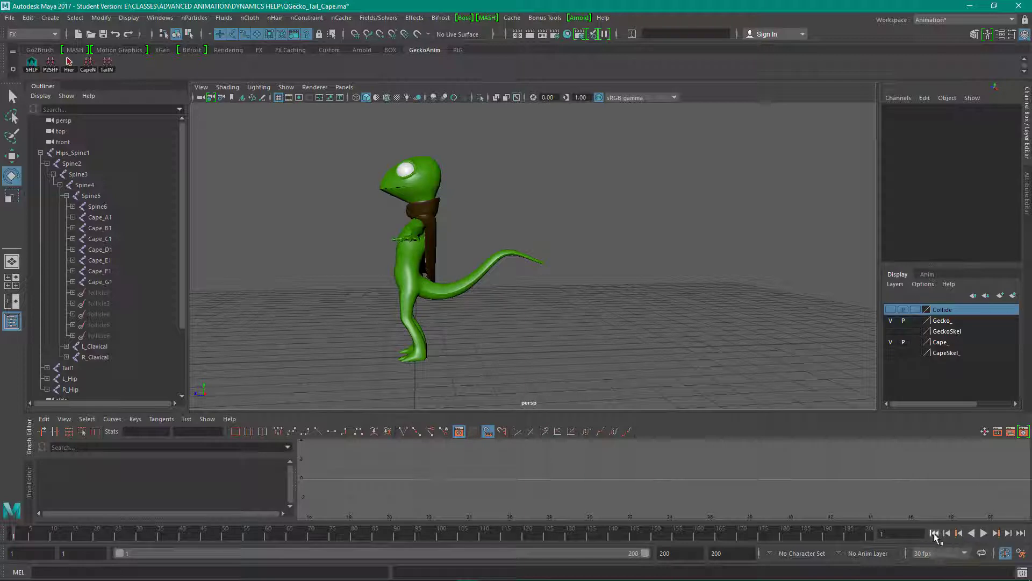
left_click(984, 533)
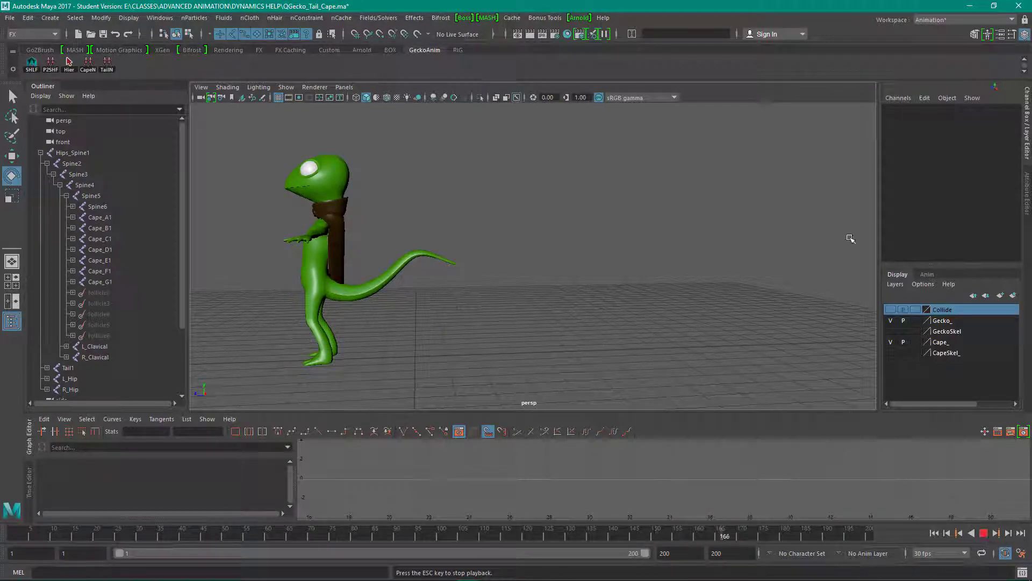
left_click_drag(705, 285, 625, 300, "alt")
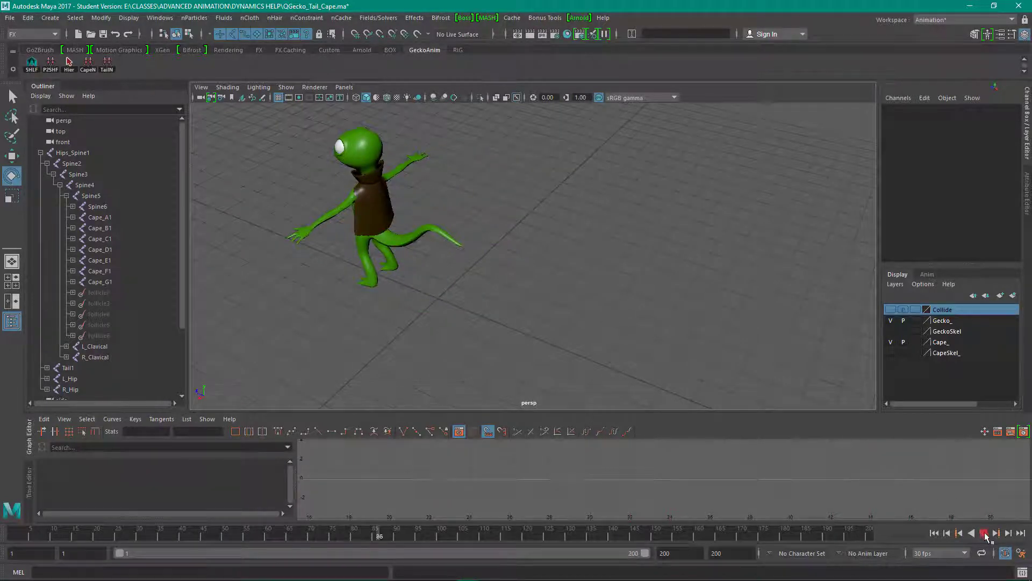
left_click(985, 535)
left_click_drag(544, 270, 675, 205, "alt")
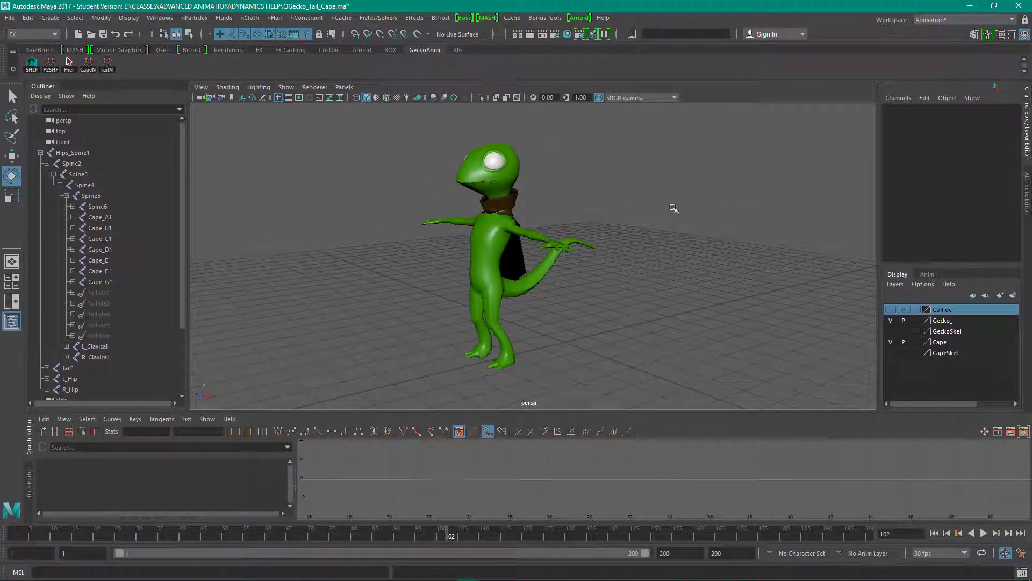
left_click_drag(674, 208, 701, 219, "alt")
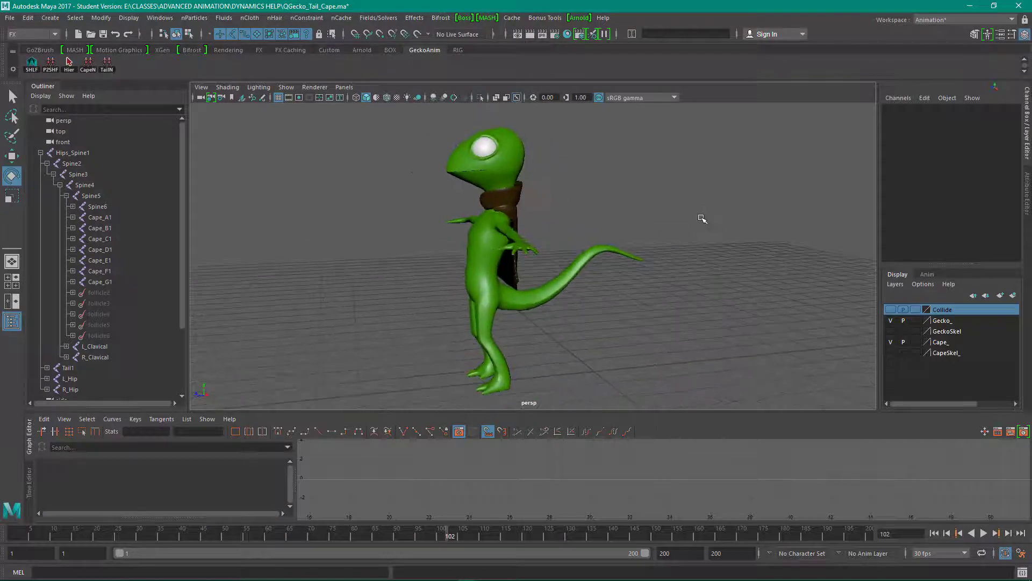